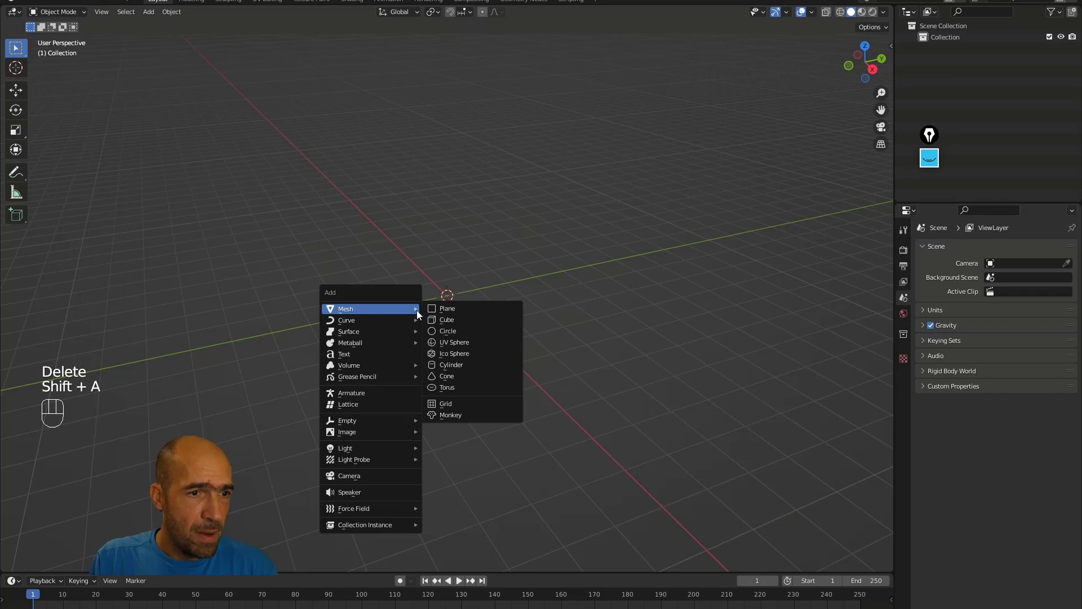
Add a UV sphere and switch it to Sculpt Mode with X-axis mirror symmetry enabled.
left_click(469, 341)
left_click_drag(495, 325, 522, 316, "alt")
left_click_drag(520, 327, 494, 287, "ctrl+alt")
key("ctrl+Tab")
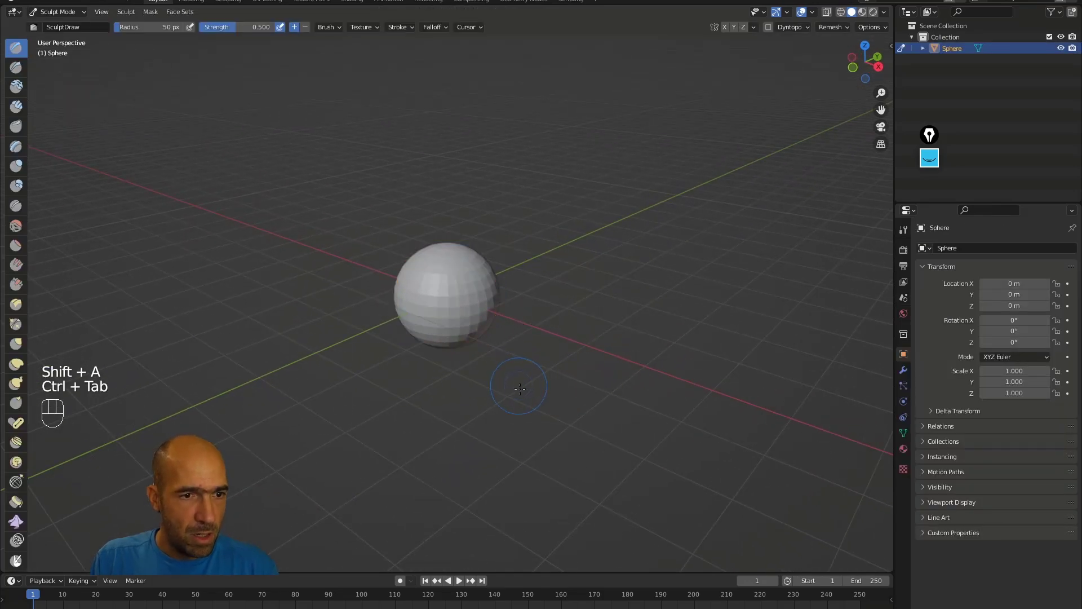
mouse_move(523, 323)
left_mouse_down("ctrl+alt")
mouse_move(531, 330)
mouse_move(564, 299)
left_mouse_up("ctrl+alt")
left_click_drag(564, 299, 564, 264, "alt+shift")
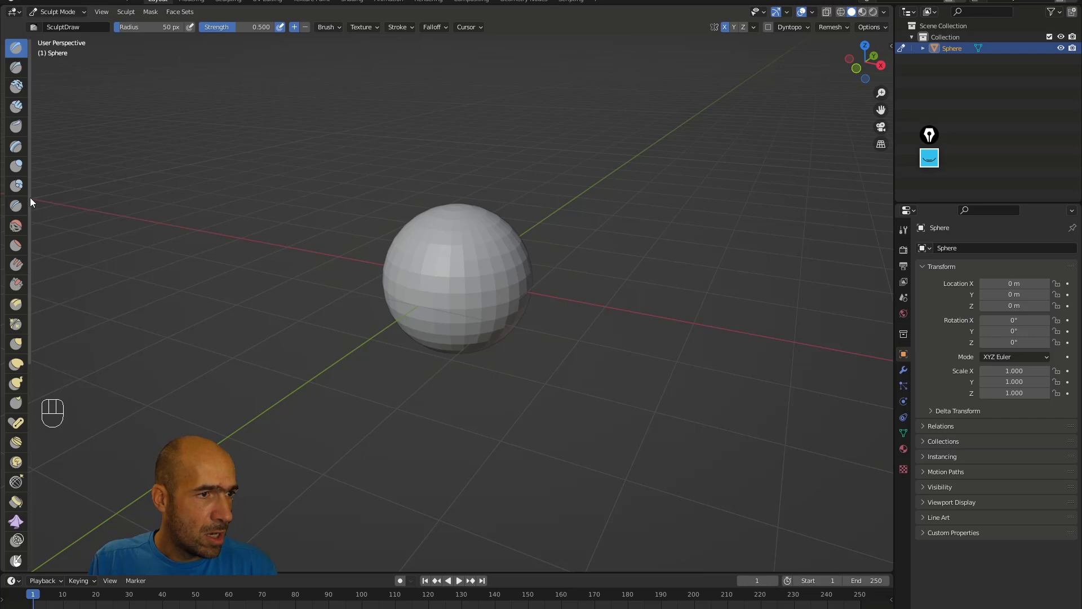
Widen the sculpt tool shelf to two columns and set the viewport focal length to 85 mm.
left_click_drag(30, 199, 63, 212)
left_click_drag(475, 257, 484, 326, "alt")
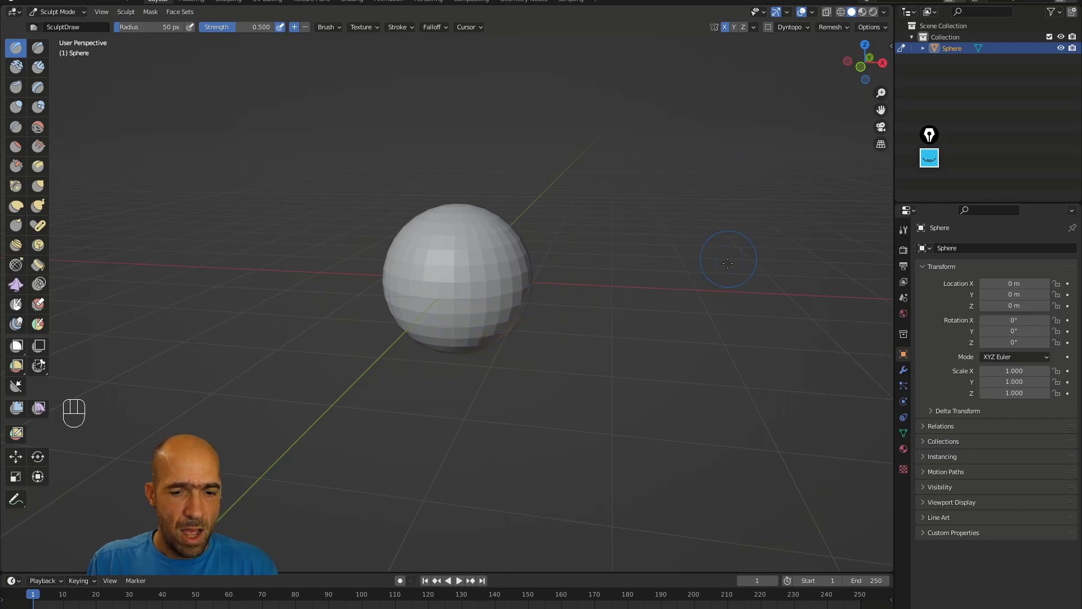
key("n")
left_click(886, 94)
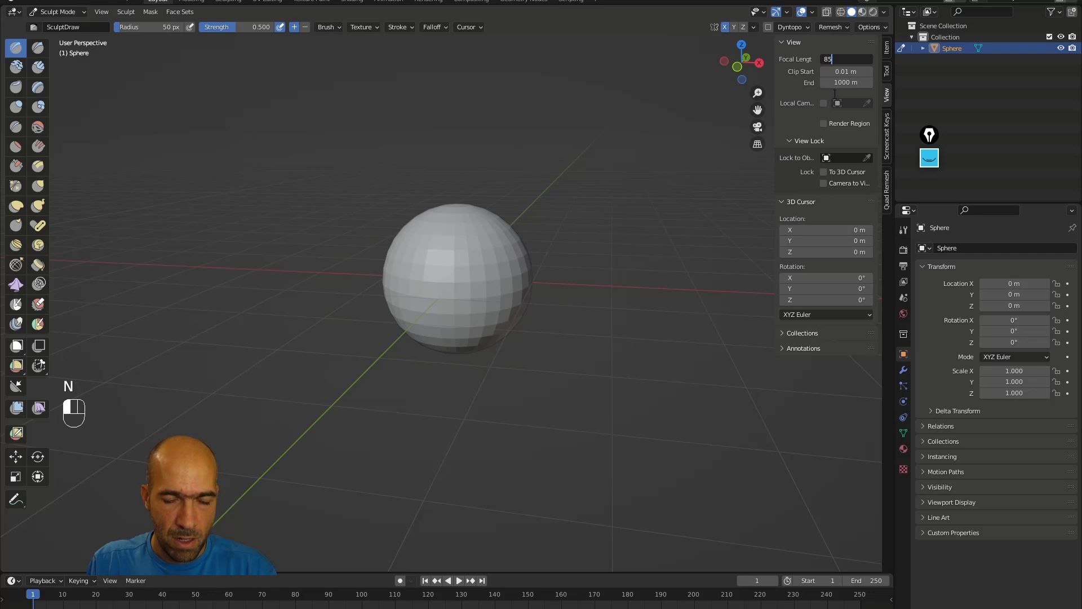
type("85")
key("Return")
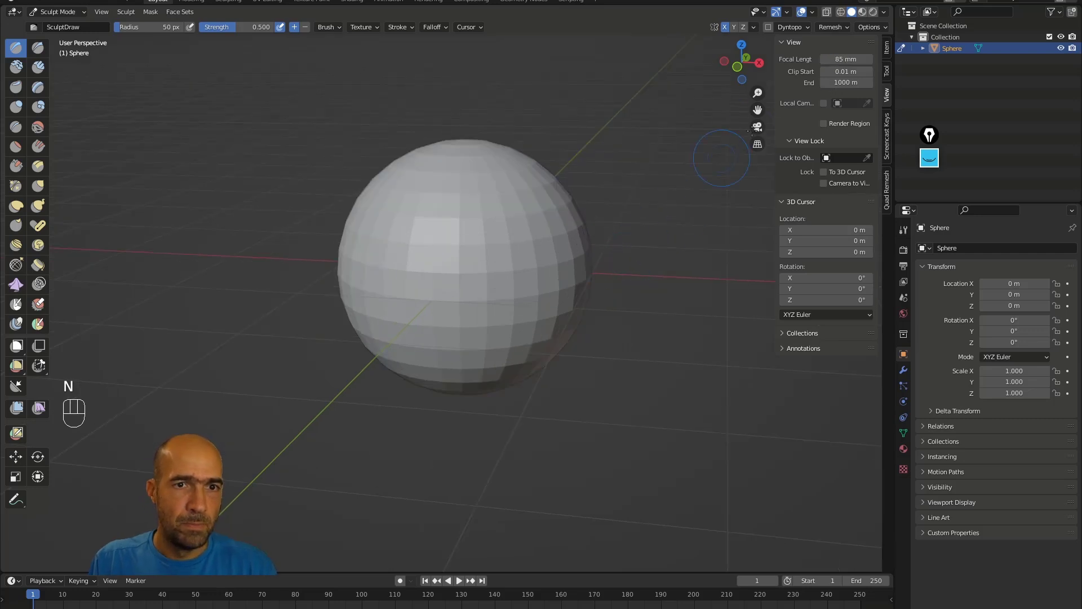
Hide the floor grid overlay in the viewport and close the view settings sidebar.
left_click(787, 12)
left_click(806, 10)
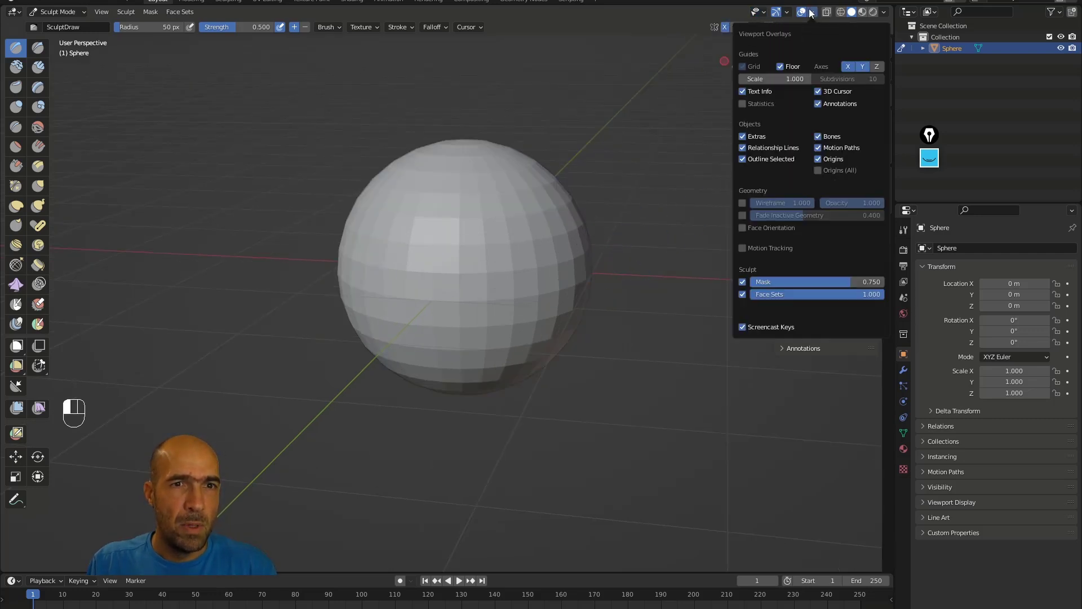
left_click(780, 67)
mouse_move(648, 198)
middle_mouse_down("alt")
mouse_move(609, 291)
mouse_move(669, 307)
middle_mouse_up("alt")
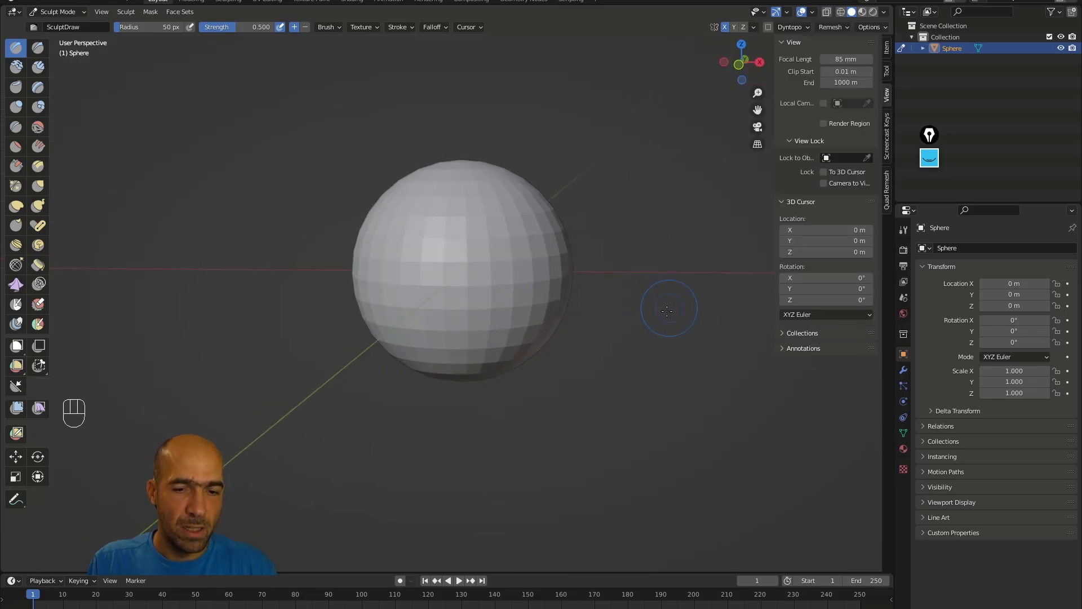
key("n")
Reshape the sphere into a rough head with the Grab brush at 186 px radius, pushing in the eye line.
key("bracketright")
key("bracketright")
key("bracketright")
key("bracketright")
key("bracketright")
key("bracketright")
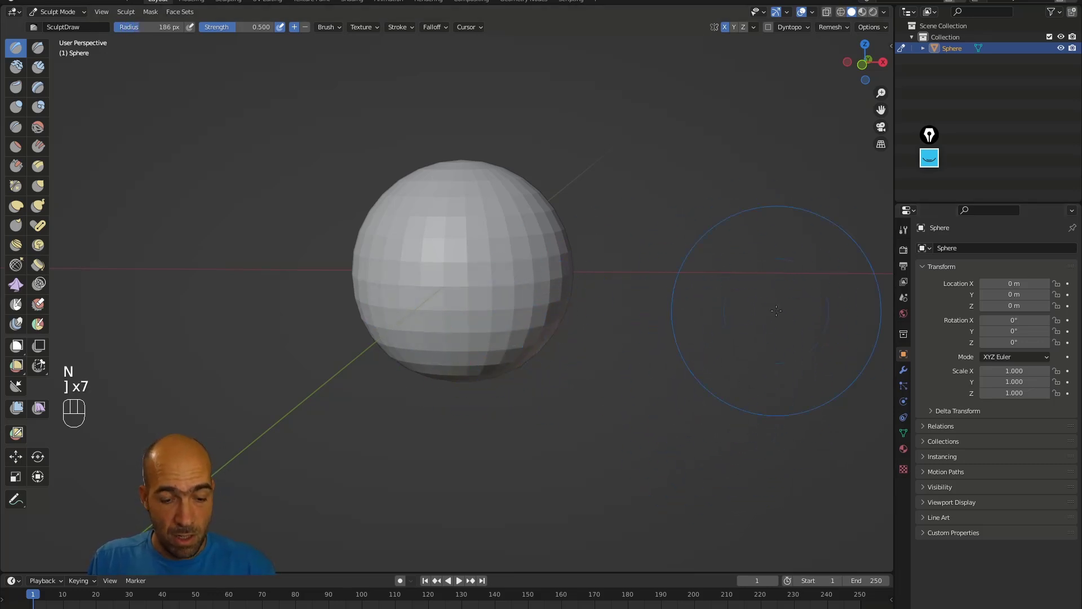
key("g")
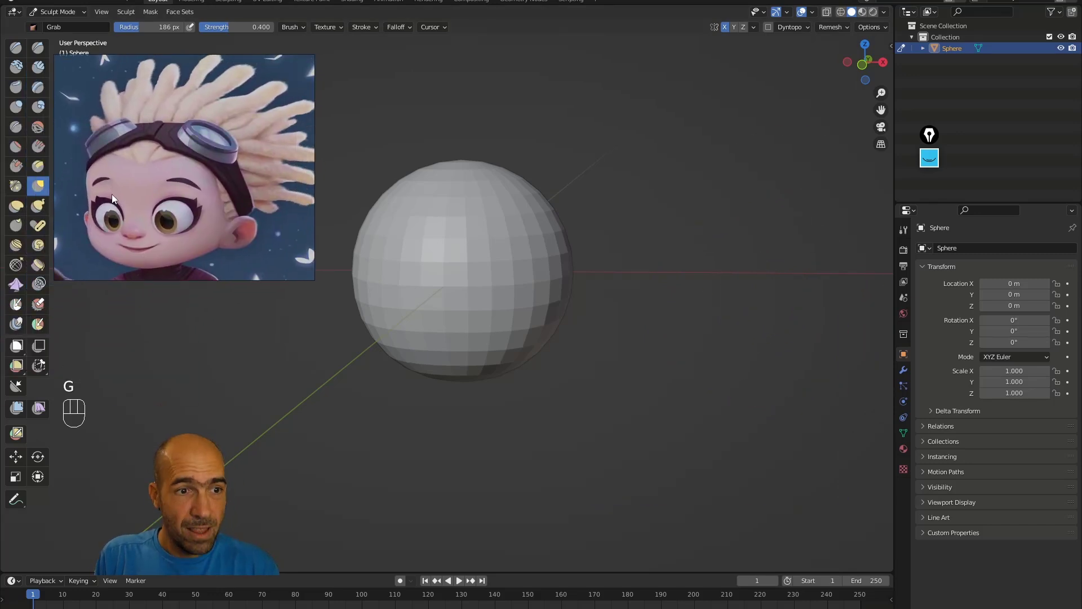
middle_click_drag(649, 338, 684, 355)
mouse_move(544, 338)
middle_mouse_down()
mouse_move(562, 367)
mouse_move(601, 327)
mouse_move(519, 349)
mouse_move(676, 375)
mouse_move(727, 293)
middle_mouse_up()
key("g")
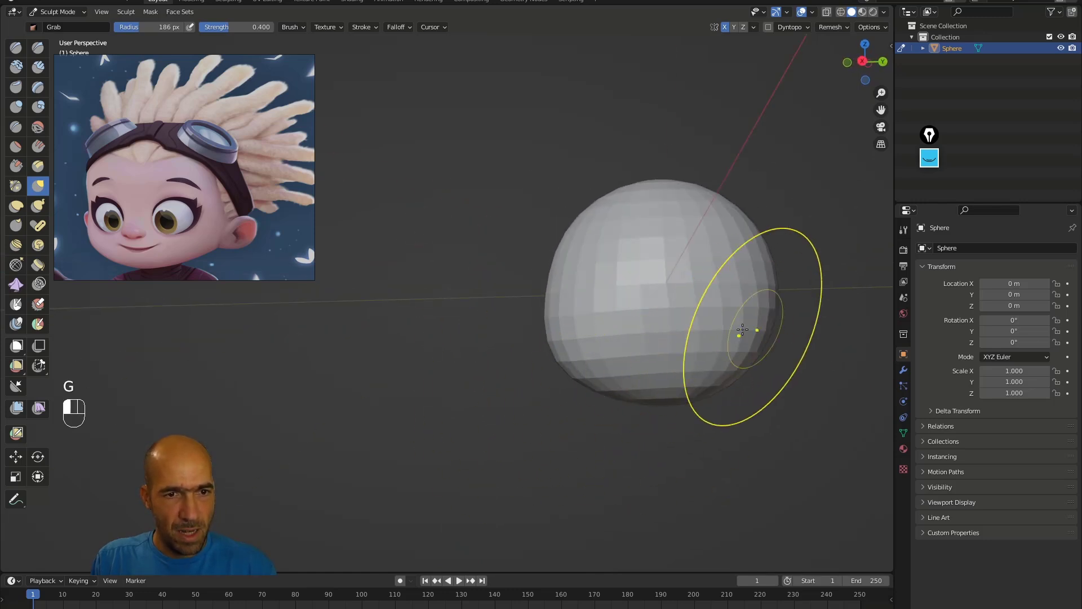
middle_click_drag(756, 193, 609, 295, "alt")
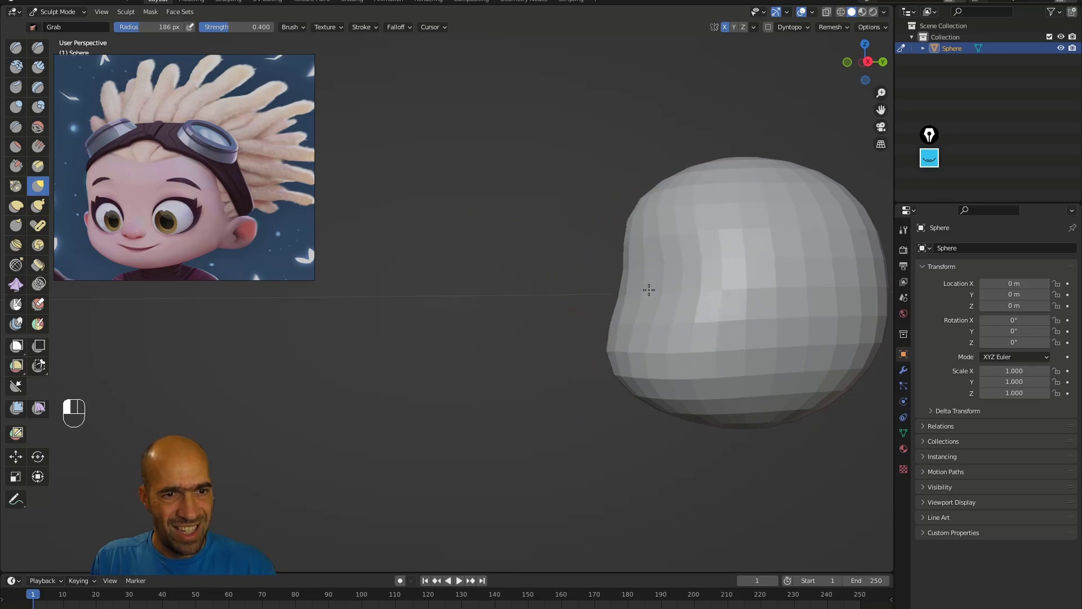
Refine the head's cranium, cheek and jaw silhouette from several angles with the Grab brush.
middle_click_drag(671, 273, 658, 309, "alt")
middle_click_drag(741, 299, 754, 306, "alt")
mouse_move(690, 385)
middle_mouse_down("alt")
mouse_move(613, 439)
mouse_move(644, 459)
mouse_move(620, 363)
mouse_move(703, 297)
middle_mouse_up("alt")
middle_click_drag(701, 221, 732, 344, "alt")
middle_click_drag(789, 454, 665, 395, "alt")
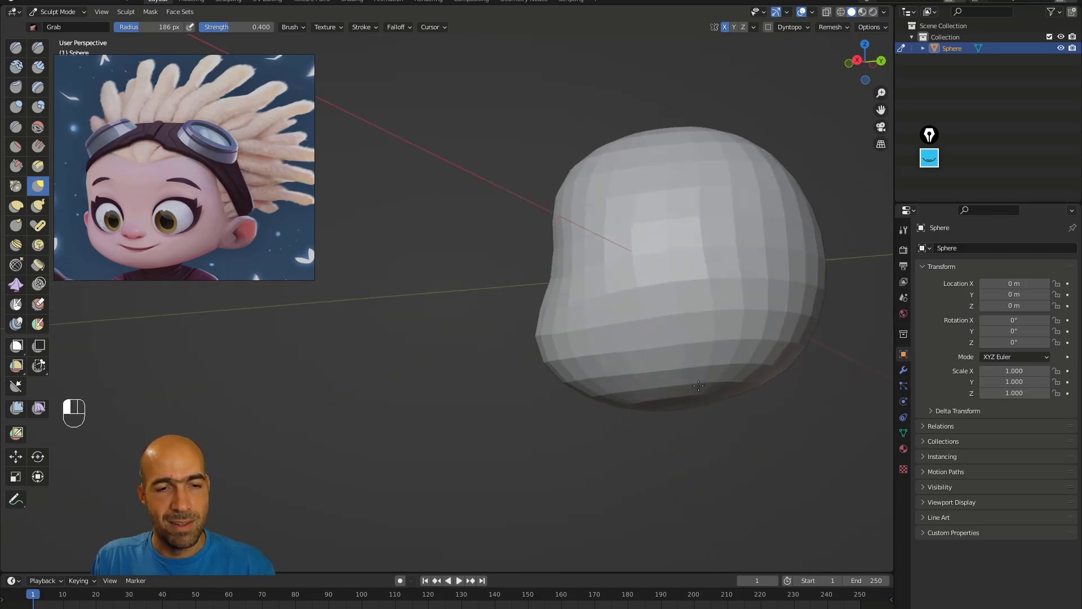
mouse_move(734, 403)
left_mouse_down("alt")
mouse_move(784, 397)
mouse_move(736, 417)
left_mouse_up("alt")
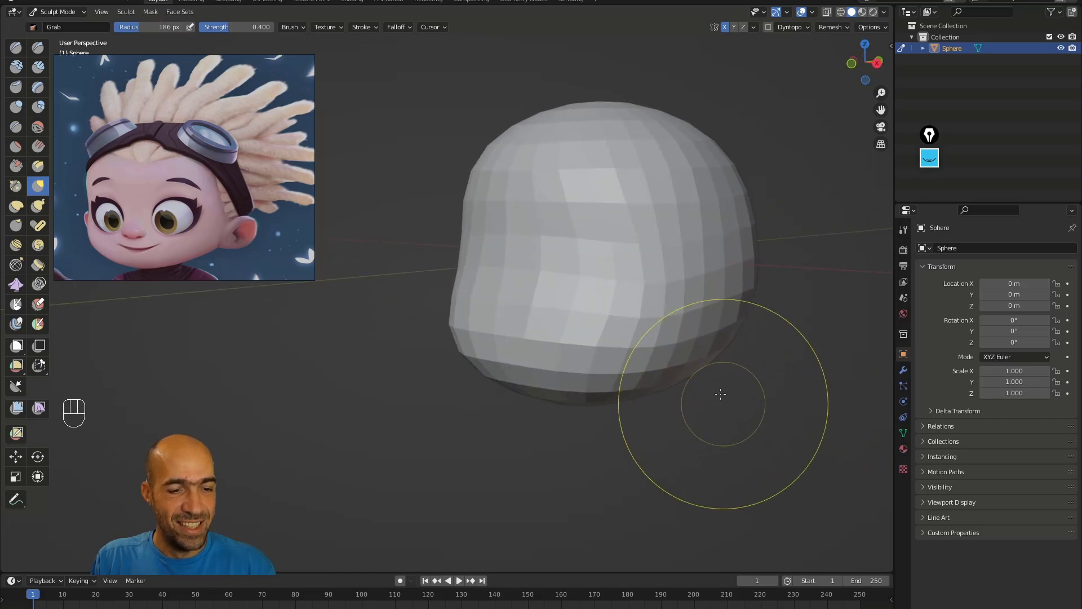
Voxel remesh the head and smooth the surface along its side.
key("ctrl+r")
left_click_drag(725, 352, 694, 262, "shift")
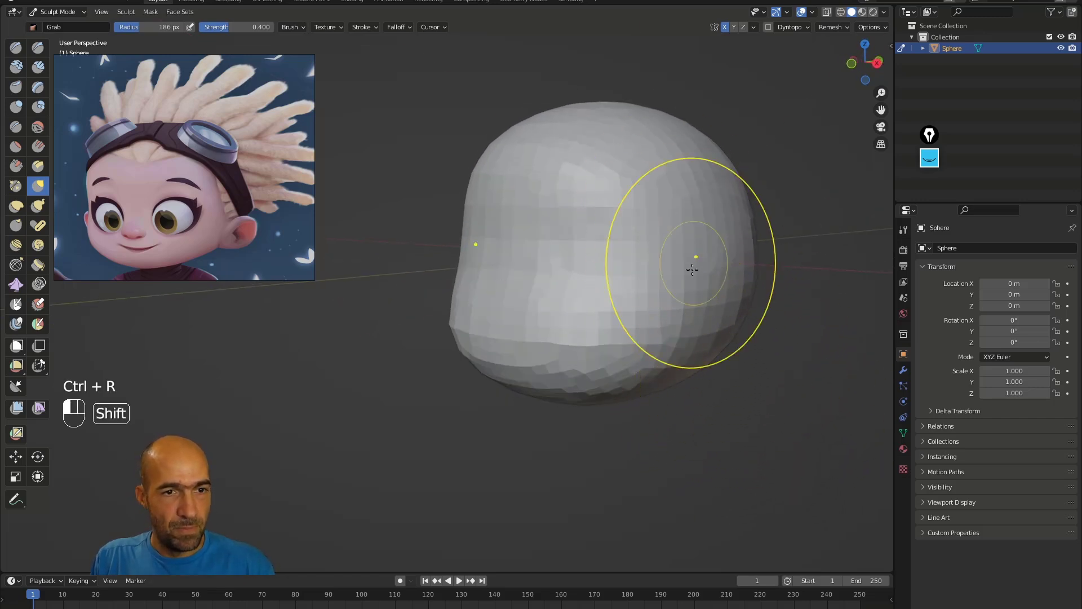
left_click_drag(761, 303, 745, 316, "alt")
mouse_move(745, 316)
left_mouse_down("ctrl+alt")
mouse_move(750, 389)
mouse_move(758, 367)
left_mouse_up("ctrl+alt")
mouse_move(716, 361)
left_mouse_down("alt+shift")
mouse_move(678, 354)
mouse_move(711, 362)
left_mouse_up("alt+shift")
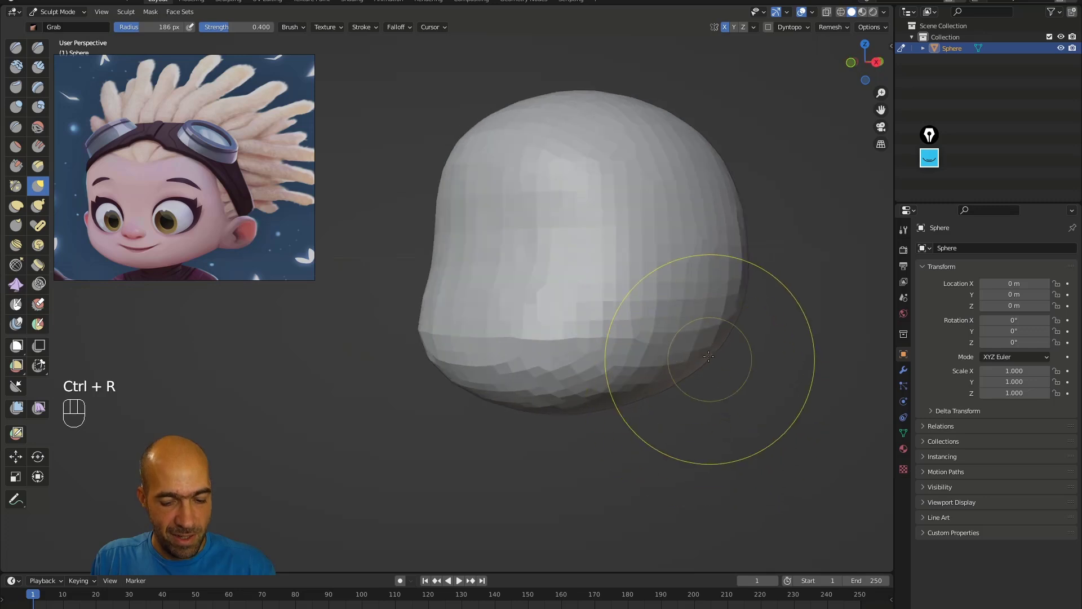
Mask the ear area on the side of the head with a 56 px Mask brush and invert the mask.
key("m")
key("[")
left_click_drag(754, 323, 731, 322, "alt")
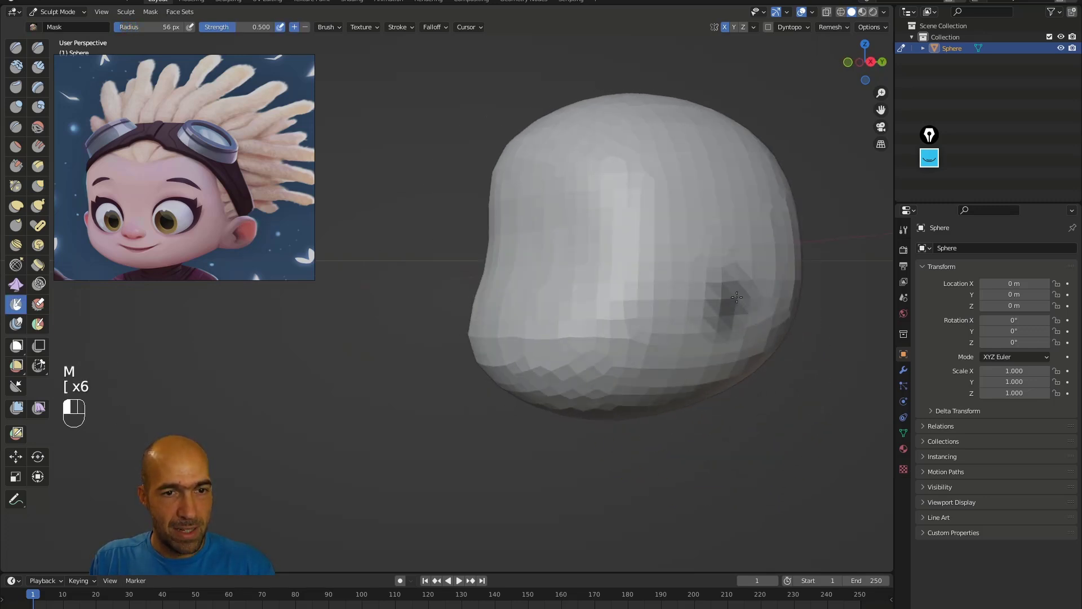
key("a")
left_click(648, 356)
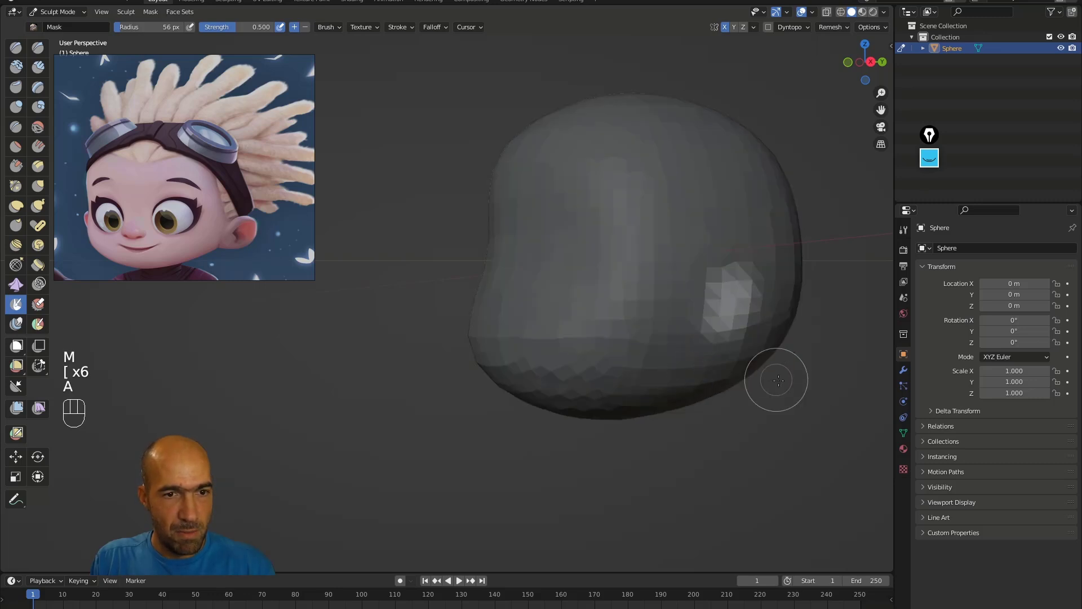
Pull the unmasked patch out into an ear with the Grab brush at 153 px radius and clear the mask.
left_click_drag(761, 375, 770, 370, "alt")
key("g")
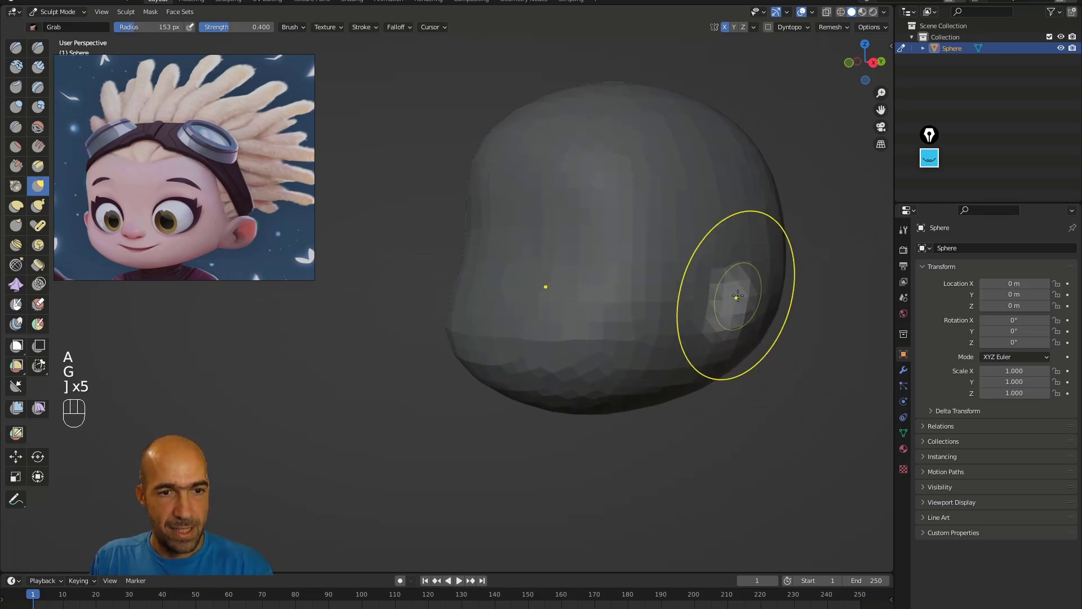
left_click_drag(752, 321, 726, 387, "alt")
mouse_move(803, 287)
left_mouse_down("alt")
mouse_move(754, 281)
mouse_move(778, 260)
left_mouse_up("alt")
left_click_drag(849, 322, 770, 314, "alt")
left_click_drag(716, 417, 686, 519, "alt")
key("a")
Shape a short neck stub on the underside of the head with the Grab brush at 99 px radius.
key("bracketleft")
mouse_move(563, 441)
left_mouse_down("alt")
mouse_move(583, 422)
mouse_move(588, 388)
left_mouse_up("alt")
middle_click_drag(597, 396, 585, 396)
left_click_drag(633, 387, 635, 409, "alt")
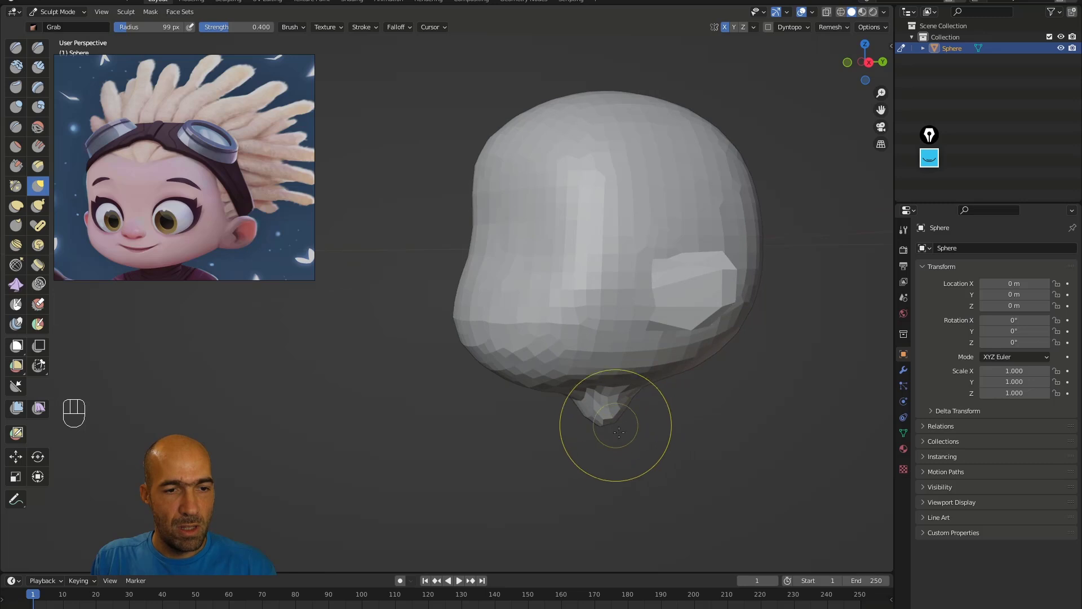
middle_click_drag(615, 423, 610, 416)
mouse_move(612, 391)
left_mouse_down("alt")
mouse_move(693, 410)
mouse_move(701, 338)
mouse_move(696, 363)
left_mouse_up("alt")
Carve the first eye socket hollows into the face with the inverted Draw brush.
key("x")
mouse_move(641, 273)
left_mouse_down("ctrl")
mouse_move(619, 241)
mouse_move(648, 244)
mouse_move(575, 230)
mouse_move(587, 258)
mouse_move(550, 194)
mouse_move(703, 191)
left_mouse_up("ctrl")
mouse_move(761, 232)
middle_mouse_down()
mouse_move(725, 261)
mouse_move(732, 251)
mouse_move(707, 212)
mouse_move(745, 174)
mouse_move(534, 230)
middle_mouse_up()
Adjust the face profile, cheeks and neck with the Grab brush at 99 px radius.
key("g")
left_click_drag(457, 247, 612, 263, "alt")
mouse_move(577, 299)
left_mouse_down("alt")
mouse_move(457, 411)
mouse_move(532, 346)
left_mouse_up("alt")
left_click_drag(725, 386, 880, 162, "alt")
key("n")
key("n")
left_click_drag(757, 410, 728, 410, "alt")
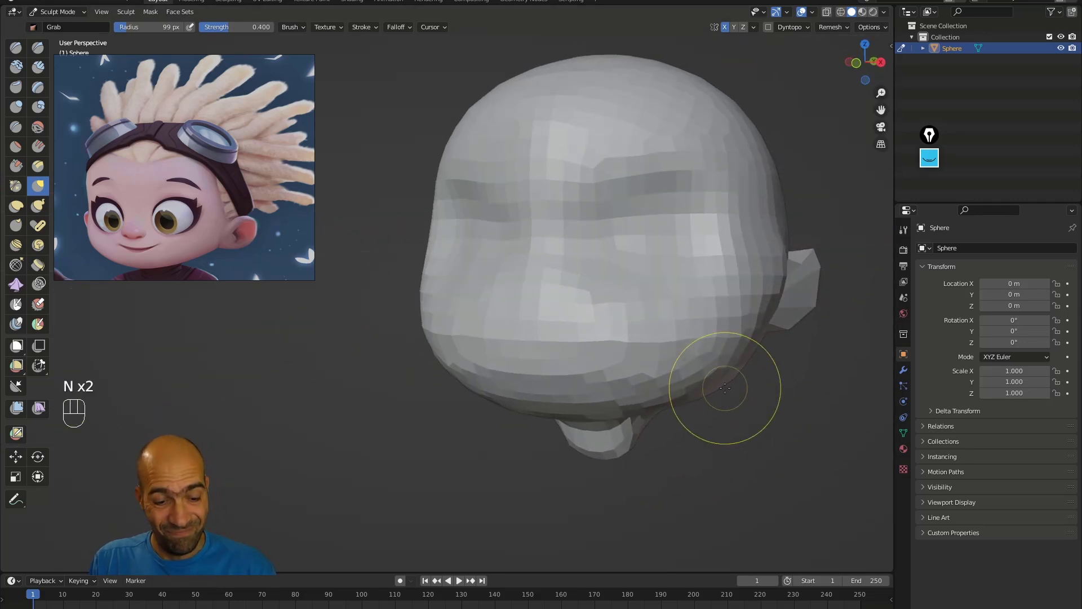
Deepen the eye sockets and carve around and below the nose with the Draw brush at 64 px radius.
key("x")
key("bracketleft")
key("bracketleft")
key("bracketleft")
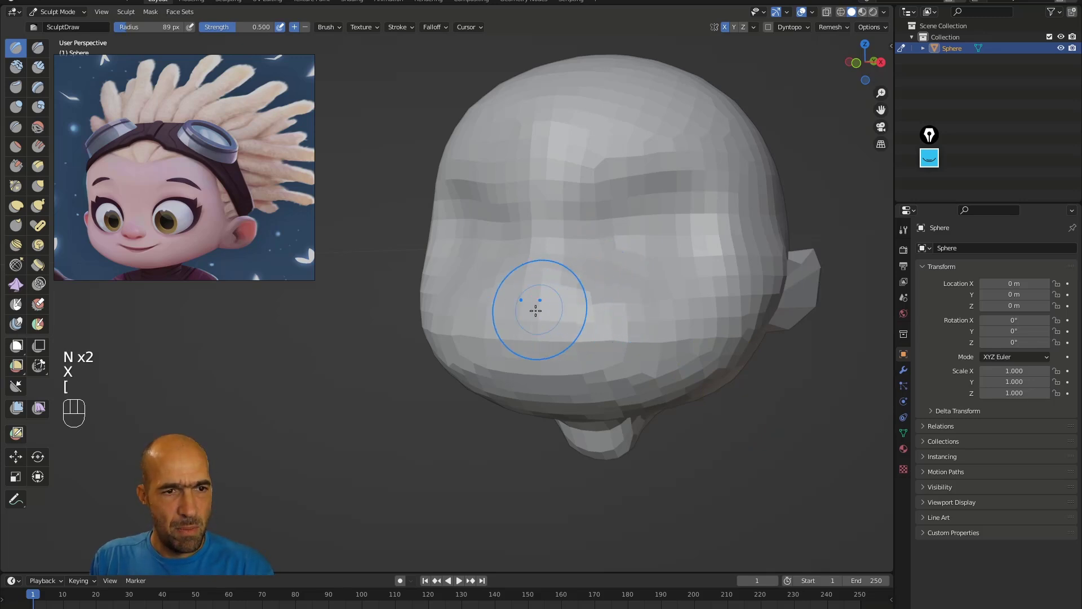
mouse_move(581, 297)
left_mouse_down("ctrl")
mouse_move(588, 305)
mouse_move(599, 239)
mouse_move(645, 242)
left_mouse_up("ctrl")
mouse_move(622, 196)
left_mouse_down()
mouse_move(611, 227)
mouse_move(666, 191)
mouse_move(620, 208)
left_mouse_up()
left_click_drag(632, 257, 612, 251, "ctrl")
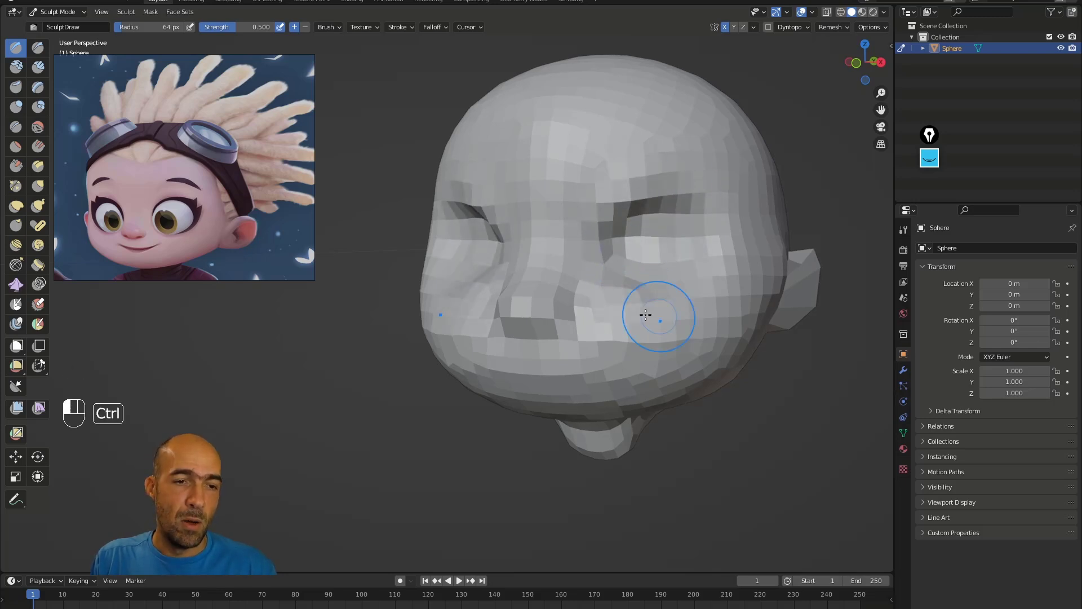
left_click_drag(658, 316, 603, 334, "ctrl")
mouse_move(516, 345)
left_mouse_down("ctrl")
mouse_move(548, 332)
mouse_move(561, 290)
mouse_move(599, 312)
left_mouse_up("ctrl")
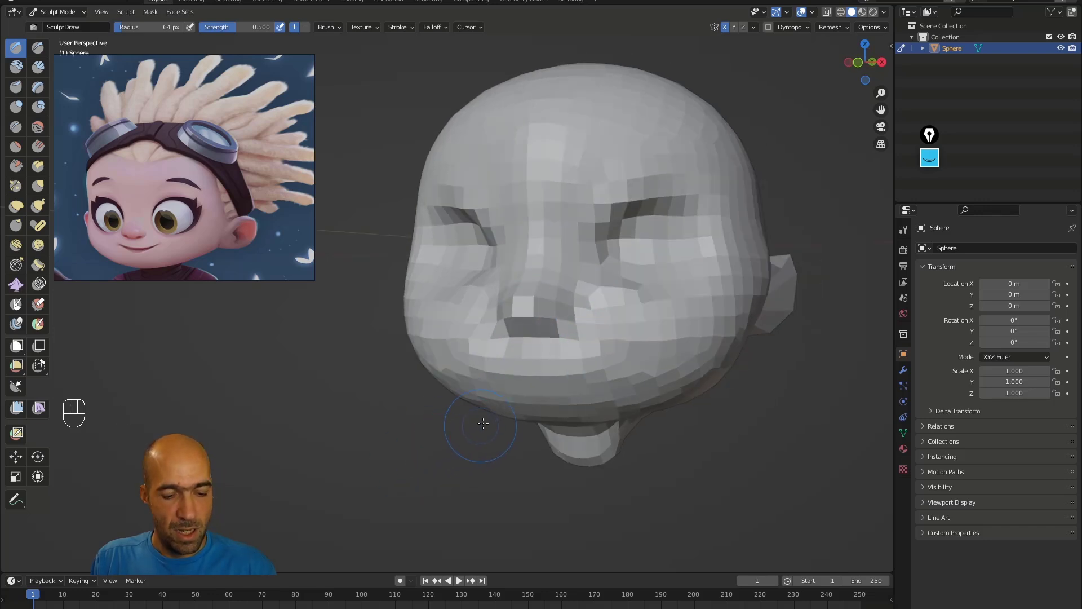
Remesh the head at a finer voxel size and smooth the nose and eye sockets.
key("shift+r")
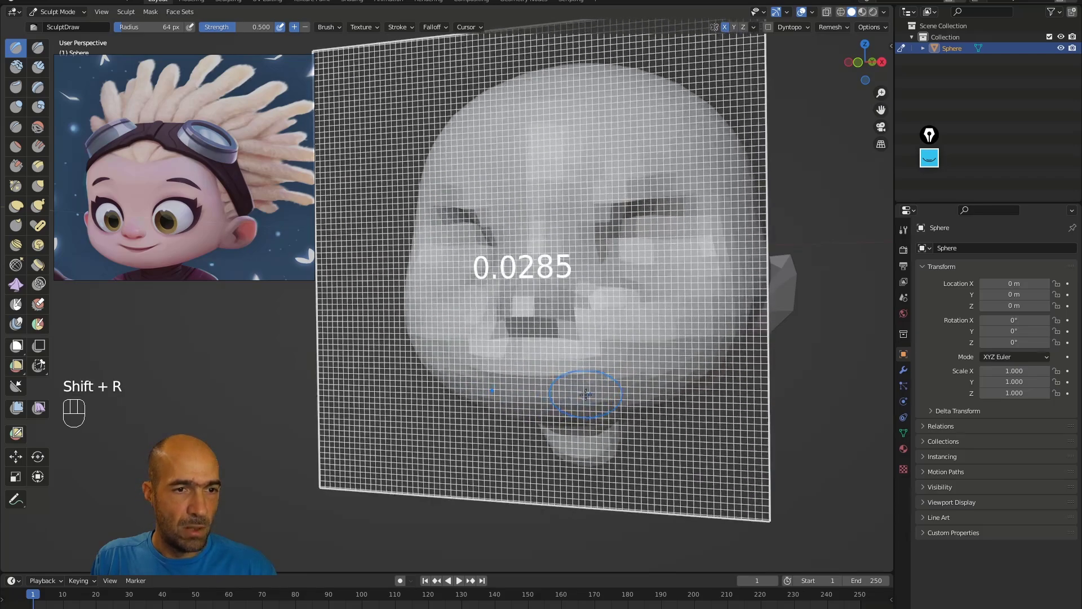
left_click(578, 399)
key("ctrl+r")
mouse_move(608, 345)
left_mouse_down("shift")
mouse_move(536, 321)
mouse_move(544, 278)
left_mouse_up("shift")
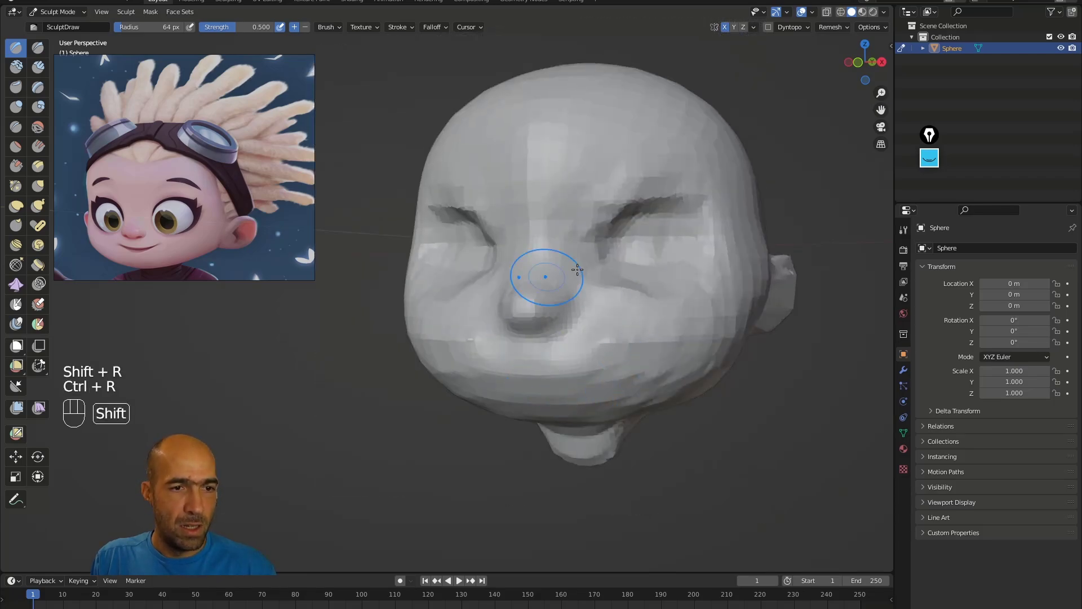
left_click_drag(723, 209, 650, 221, "shift")
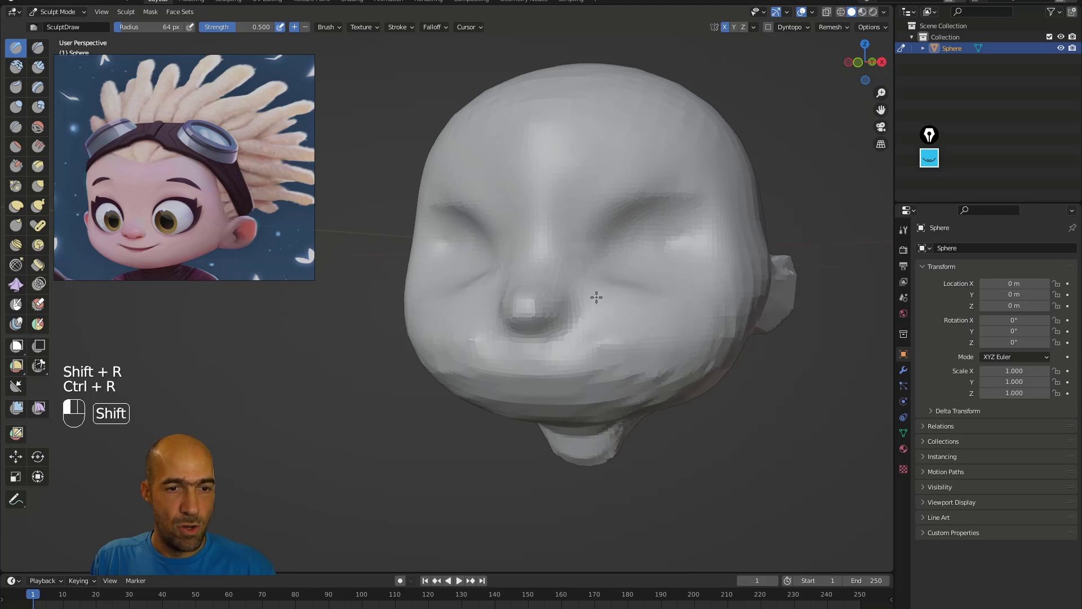
Smooth the mouth area, jaw, ear and back of the head.
left_click_drag(673, 369, 525, 367, "shift")
left_click_drag(670, 384, 703, 376, "shift")
left_click_drag(702, 376, 718, 422, "ctrl+alt")
left_click_drag(727, 395, 661, 377, "alt")
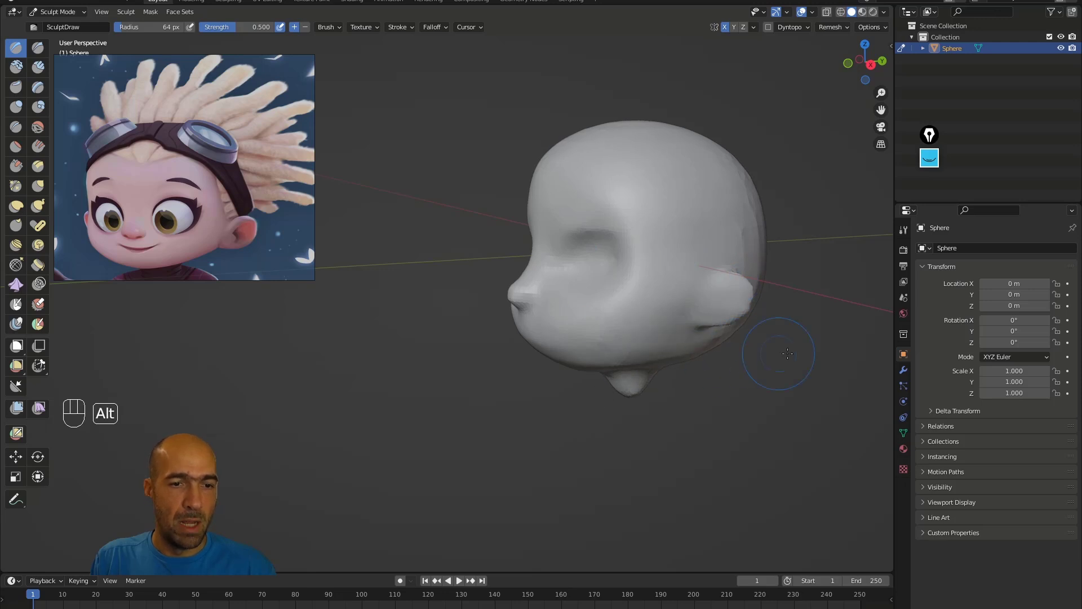
middle_click_drag(779, 354, 722, 352)
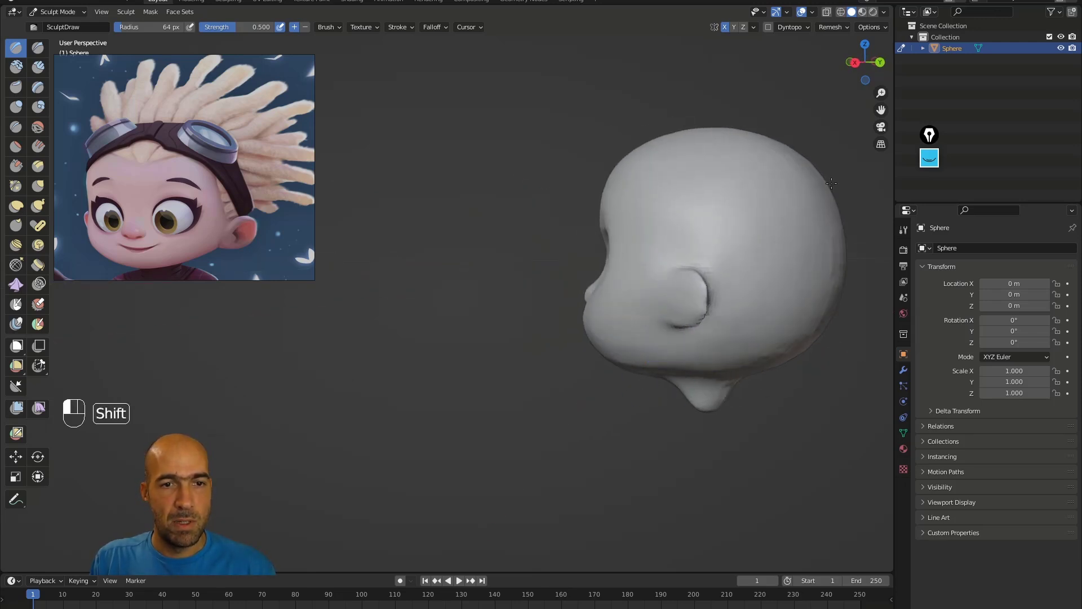
middle_click_drag(807, 420, 823, 407)
left_click_drag(823, 406, 763, 406, "alt+shift")
mouse_move(763, 405)
left_mouse_down("alt")
mouse_move(753, 375)
mouse_move(747, 395)
left_mouse_up("alt")
left_click_drag(746, 394, 710, 431, "alt")
Refine the nose, cheeks and chin with the Grab brush at 105 px radius, smoothing the lower face.
key("g")
key("bracketright")
key("bracketright")
key("bracketright")
key("bracketright")
key("bracketright")
left_click_drag(479, 302, 484, 294)
mouse_move(461, 320)
middle_mouse_down("alt")
mouse_move(428, 338)
mouse_move(439, 339)
middle_mouse_up("alt")
left_click_drag(626, 348, 530, 378, "shift")
middle_click_drag(435, 410, 555, 409, "alt")
middle_click_drag(555, 409, 566, 383, "ctrl+alt")
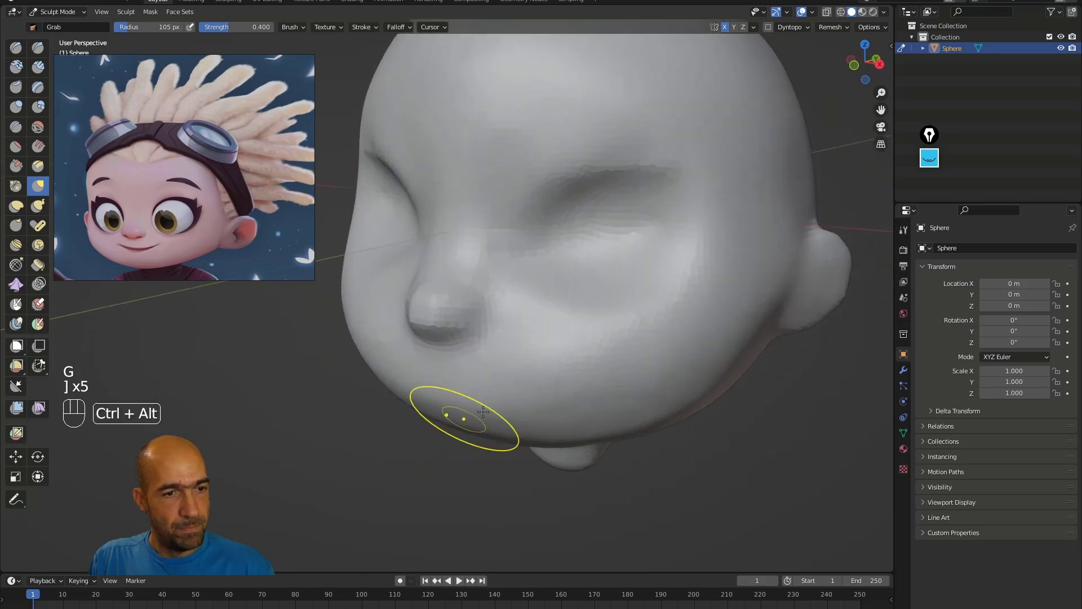
middle_click_drag(440, 437, 438, 408, "alt")
mouse_move(759, 251)
middle_mouse_down("alt")
mouse_move(770, 263)
mouse_move(713, 266)
middle_mouse_up("alt")
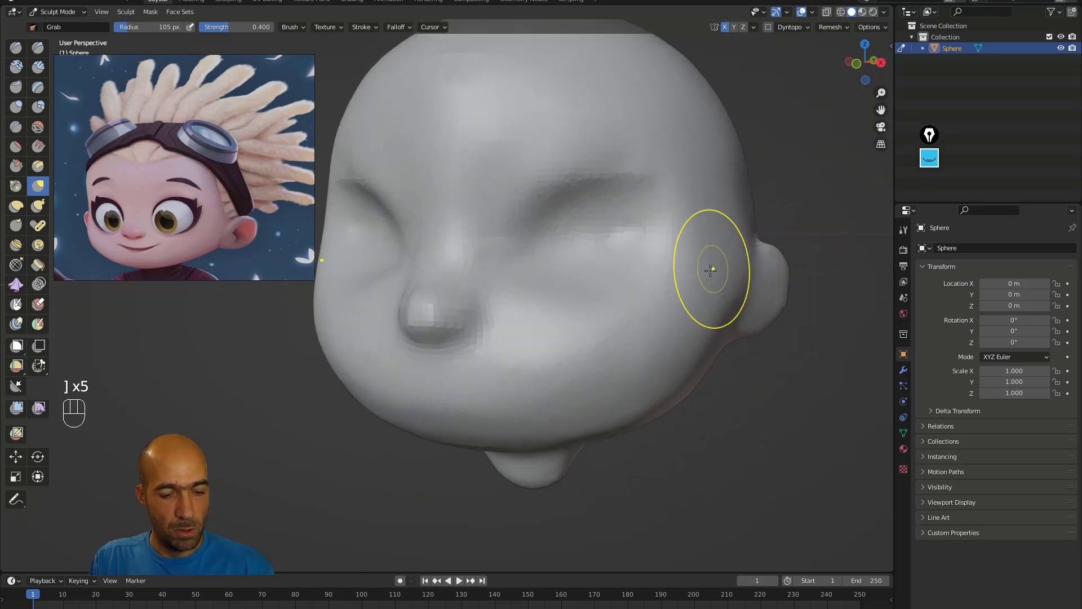
Outline the eyes with crisp eyelid creases using the Draw Sharp brush at 54 px radius with its direction set to Add.
key("1")
key("bracketleft")
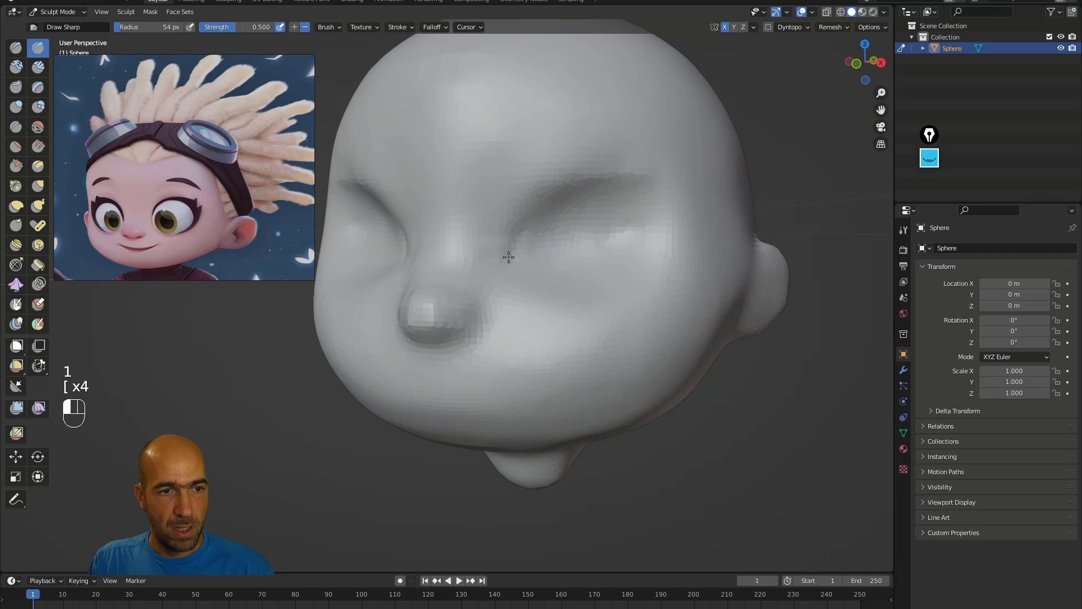
left_click_drag(509, 259, 547, 219)
key("ctrl+z")
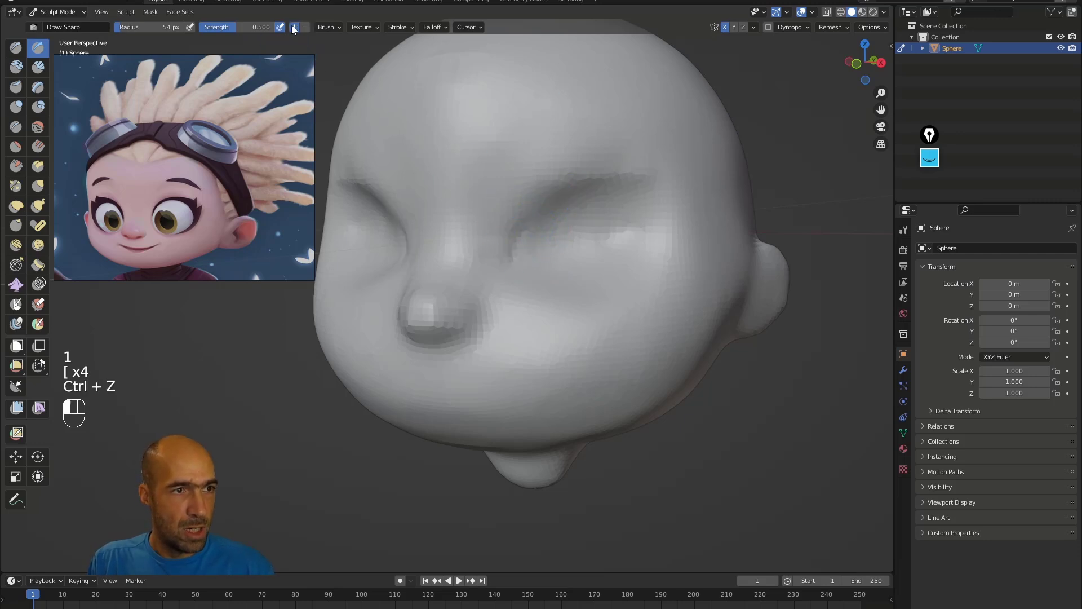
mouse_move(522, 239)
left_mouse_down()
mouse_move(597, 187)
mouse_move(651, 199)
left_mouse_up()
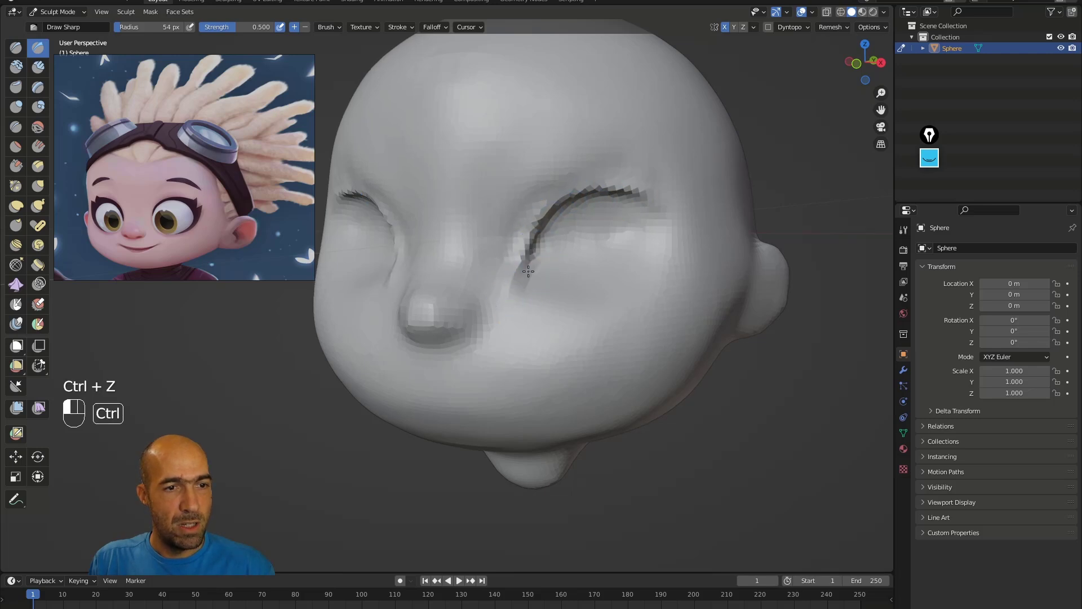
mouse_move(563, 291)
left_mouse_down("ctrl")
mouse_move(576, 284)
mouse_move(581, 310)
left_mouse_up("ctrl")
left_click_drag(685, 257, 706, 248, "alt")
left_click_drag(733, 180, 726, 225, "ctrl+alt")
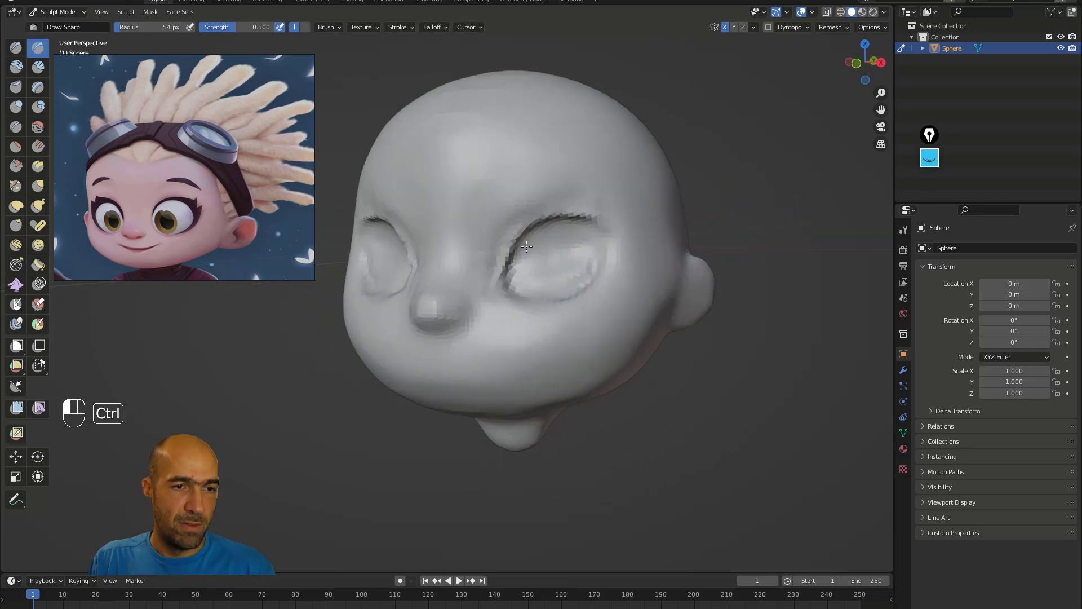
middle_click_drag(574, 250, 620, 208)
Reshape the inner corner and upper lid crease of the eyes with the Grab brush at 81 px radius.
key("g")
key("bracketright")
key("bracketright")
key("bracketright")
key("bracketright")
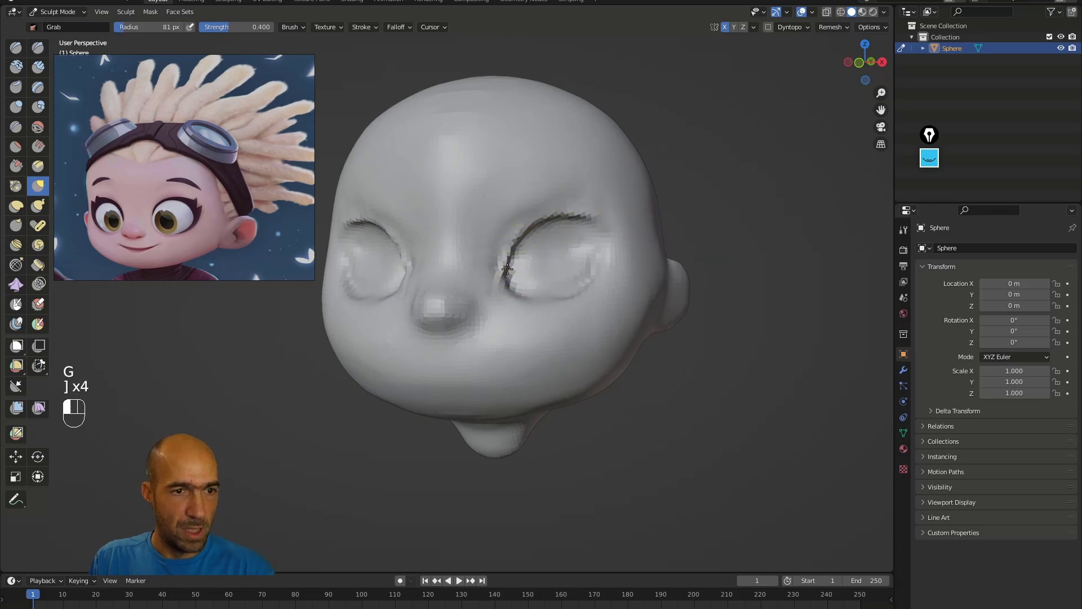
left_click_drag(509, 253, 504, 244)
left_click_drag(523, 236, 526, 225)
left_click_drag(576, 257, 555, 262, "alt")
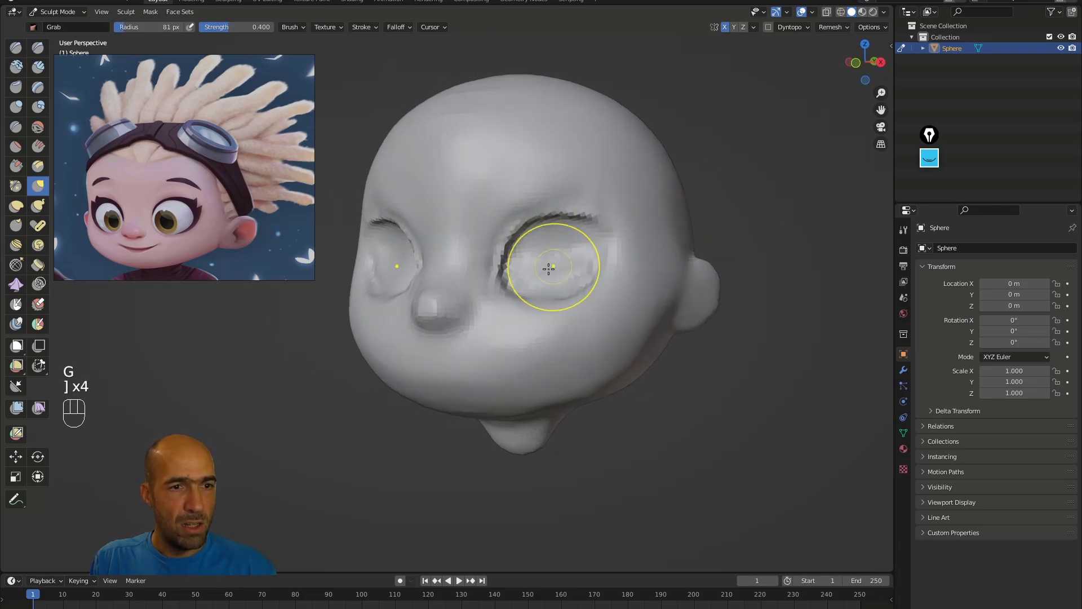
left_click_drag(712, 236, 568, 301, "alt")
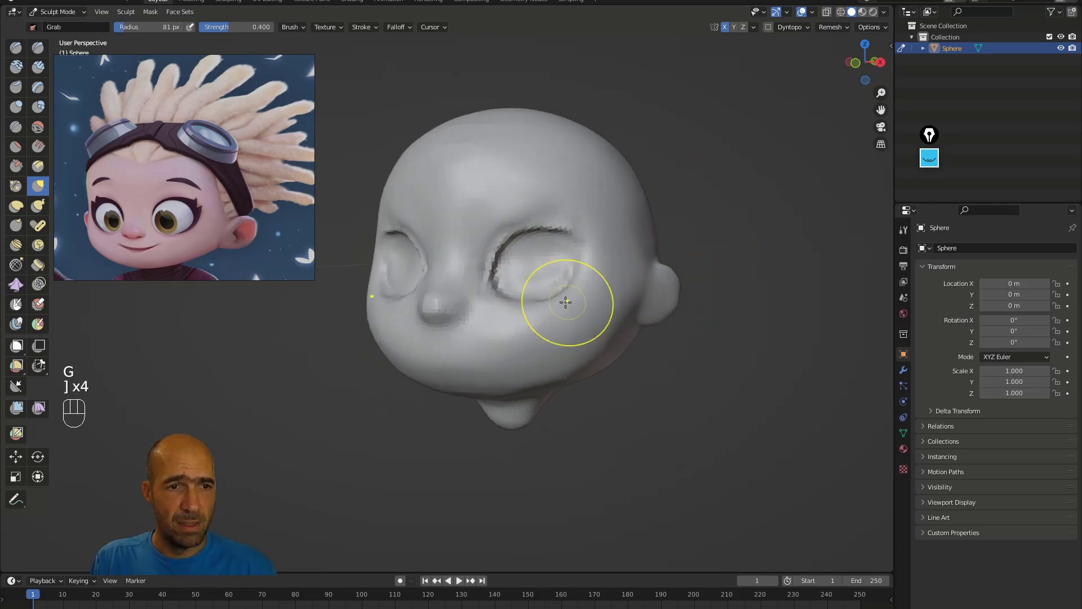
Adjust the cheek below the eye with the Grab brush, checking the face from the side.
mouse_move(635, 286)
left_mouse_down("ctrl+alt")
mouse_move(632, 339)
mouse_move(586, 332)
mouse_move(594, 406)
mouse_move(541, 394)
mouse_move(635, 350)
mouse_move(592, 332)
left_mouse_up("ctrl+alt")
left_click_drag(591, 333, 597, 337)
mouse_move(659, 322)
left_mouse_down("alt")
mouse_move(705, 341)
mouse_move(648, 316)
left_mouse_up("alt")
left_click_drag(648, 315, 608, 279, "ctrl+alt")
mouse_move(702, 321)
left_mouse_down("alt")
mouse_move(688, 290)
mouse_move(719, 302)
left_mouse_up("alt")
Carve the inner ear, underside of the nose and smiling mouth line with the Draw Sharp brush at 40 px radius.
key("1")
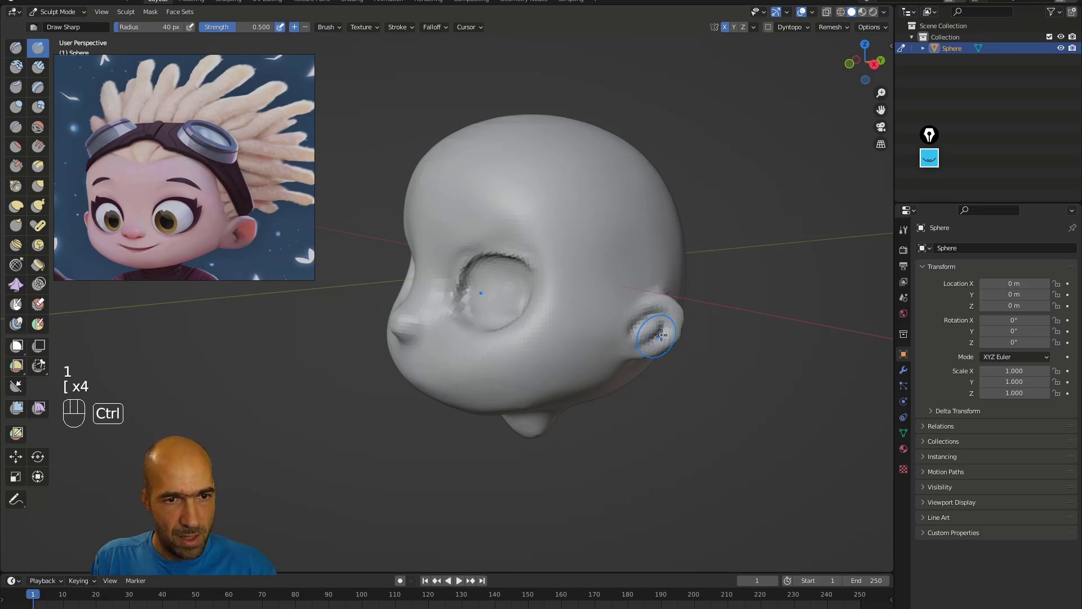
left_click_drag(725, 291, 623, 282, "alt")
mouse_move(608, 321)
left_mouse_down("alt")
mouse_move(660, 369)
mouse_move(530, 338)
mouse_move(536, 324)
mouse_move(521, 336)
mouse_move(600, 324)
left_mouse_up("alt")
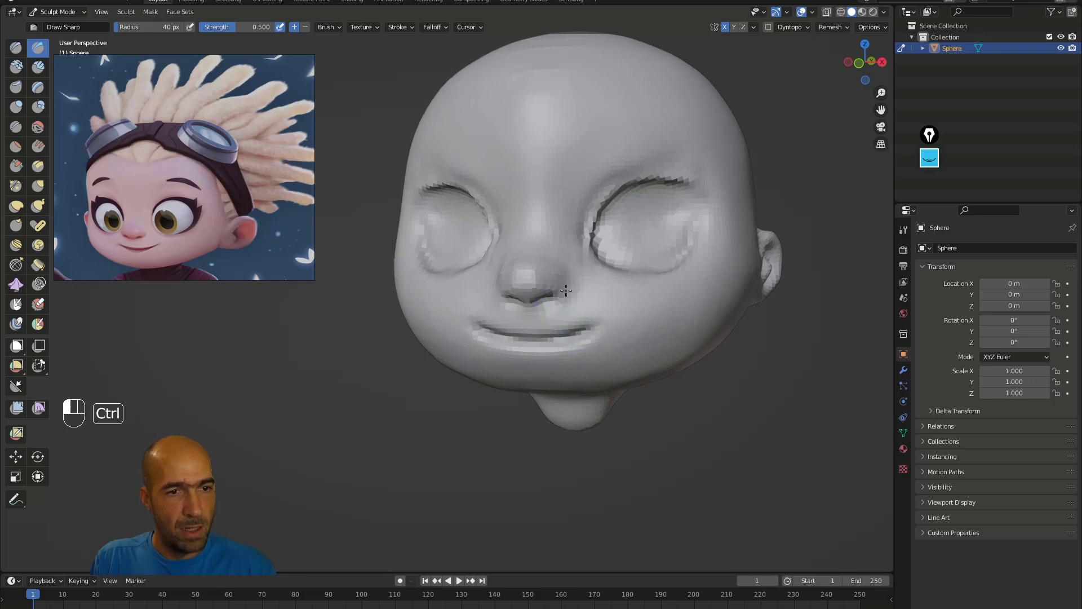
left_click_drag(744, 341, 609, 338, "alt")
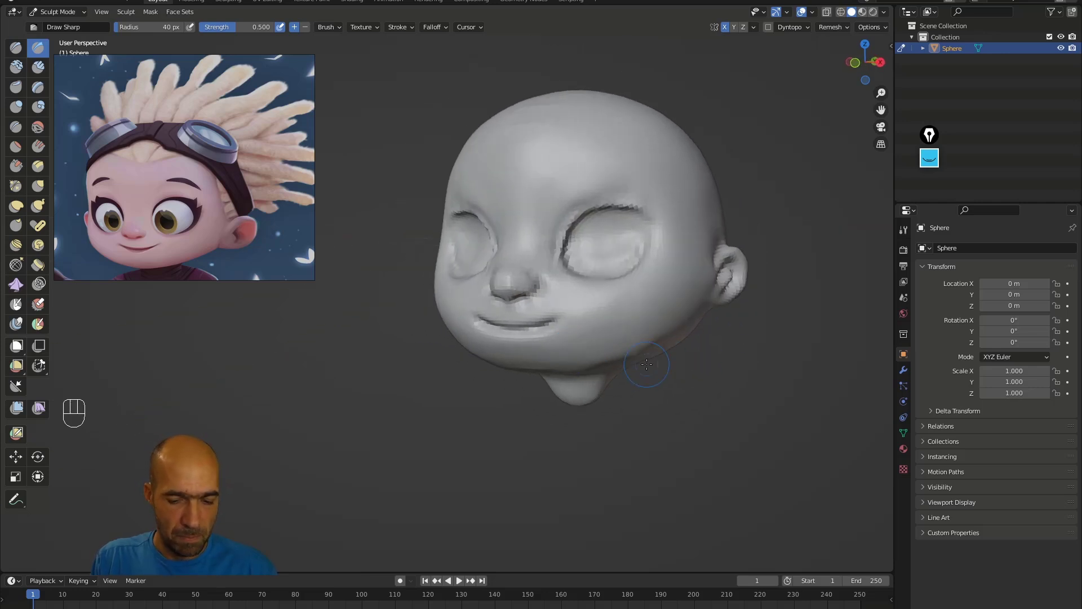
Tighten the mouth line with the Pinch/Magnify brush at 58 px radius.
key("p")
key("bracketright")
key("bracketright")
key("bracketright")
key("bracketright")
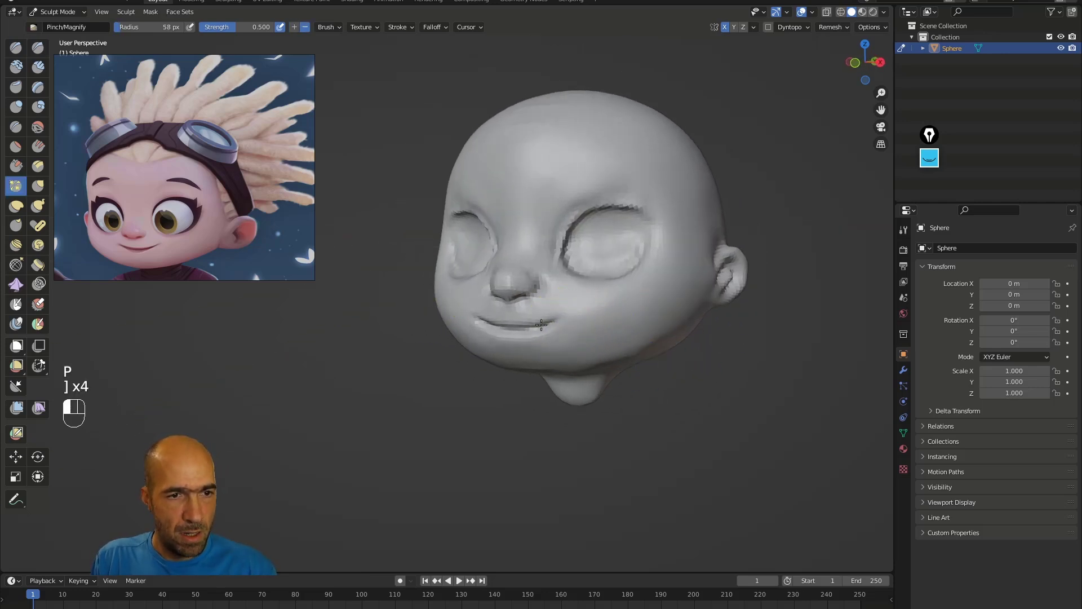
left_click_drag(516, 407, 526, 391, "alt")
mouse_move(703, 367)
left_mouse_down("alt+shift")
mouse_move(731, 373)
mouse_move(688, 324)
left_mouse_up("alt+shift")
Pull the ear's outer edge outward with the Grab brush at 58 px radius.
key("g")
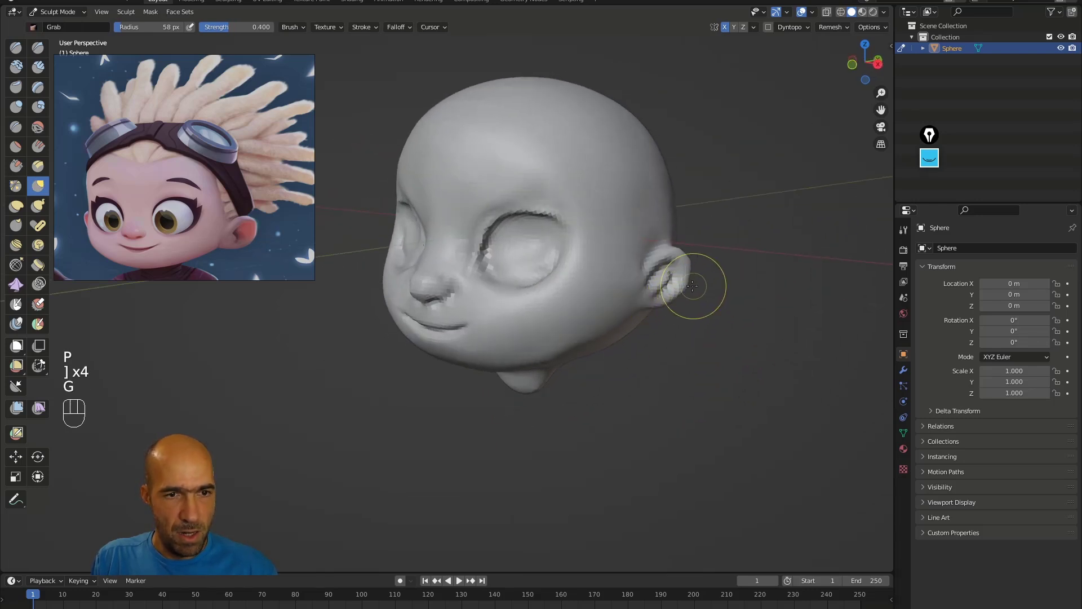
mouse_move(703, 259)
left_mouse_down()
mouse_move(664, 295)
mouse_move(699, 265)
mouse_move(675, 246)
mouse_move(769, 309)
left_mouse_up()
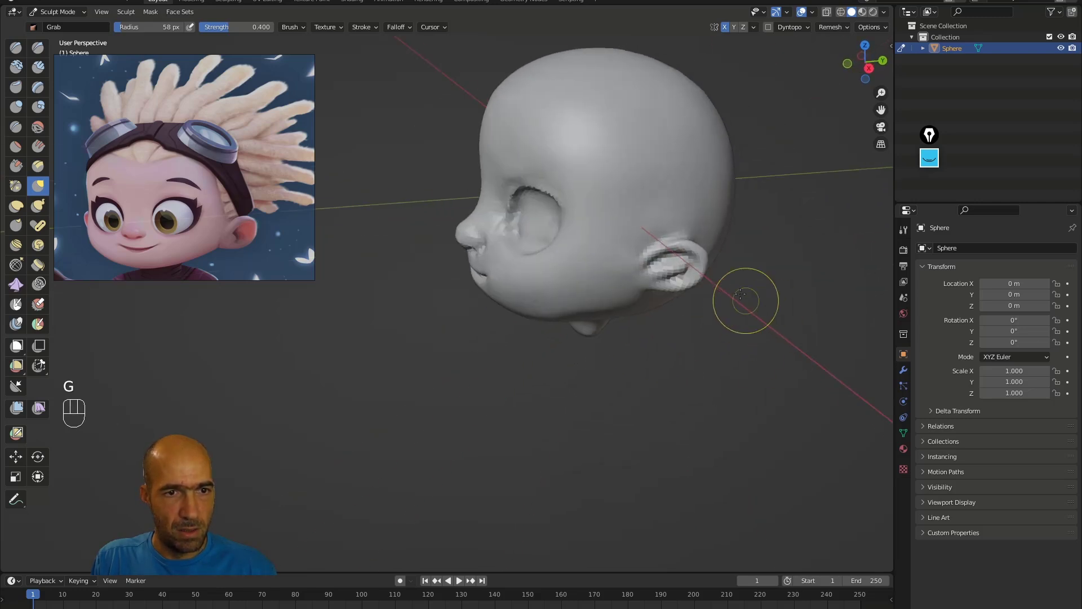
left_click_drag(727, 248, 732, 208)
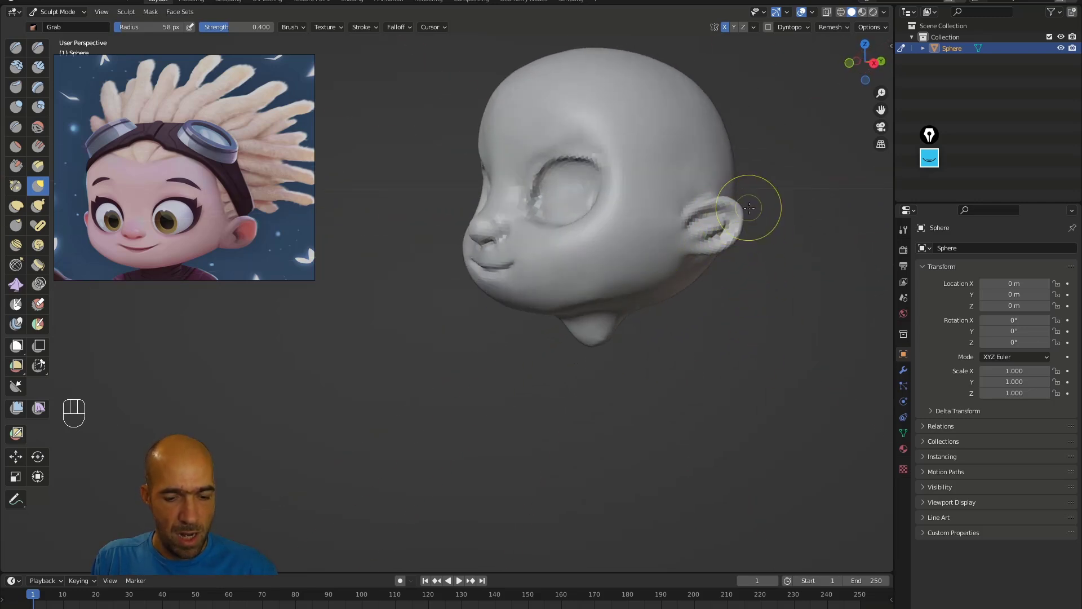
Deepen the folds inside the ear with the Draw Sharp brush.
key("6")
left_click_drag(750, 232, 729, 305, "alt+shift")
key("1")
left_click_drag(748, 220, 770, 200, "ctrl")
left_click_drag(789, 282, 722, 331, "alt")
left_click_drag(623, 327, 665, 383, "alt+shift")
mouse_move(666, 383)
left_mouse_down("ctrl+alt")
mouse_move(696, 406)
mouse_move(604, 290)
left_mouse_up("ctrl+alt")
Smooth the crown of the head and refine the skull's outline with an enlarged Grab brush.
key("x")
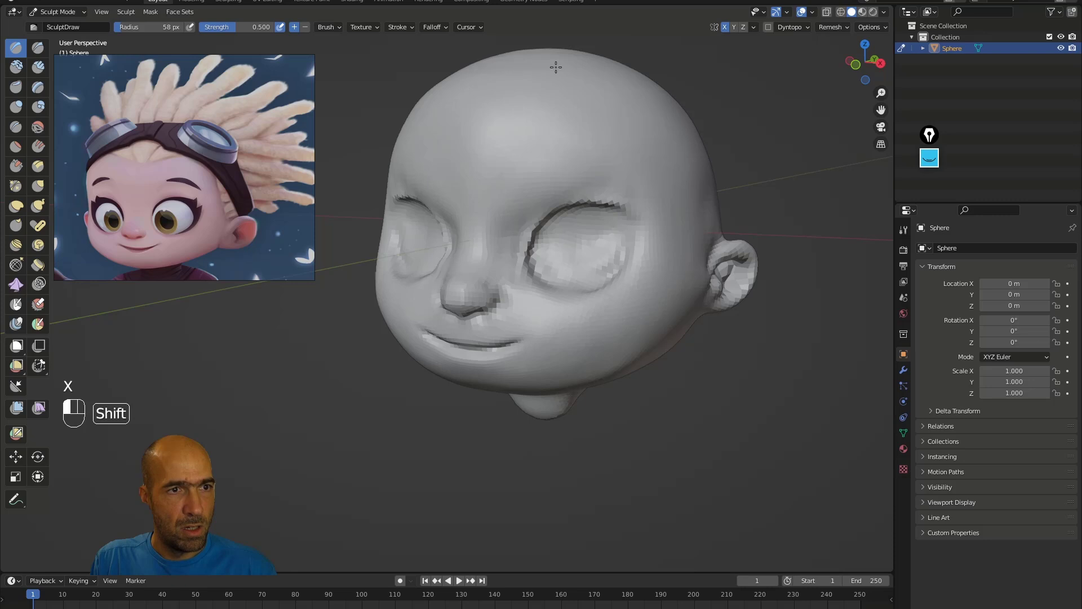
mouse_move(653, 90)
left_mouse_down("ctrl+alt")
mouse_move(725, 120)
mouse_move(681, 150)
left_mouse_up("ctrl+alt")
key("g")
key("bracketright")
key("bracketright")
key("bracketright")
key("bracketright")
key("bracketright")
key("bracketright")
key("bracketright")
mouse_move(614, 172)
left_mouse_down("alt")
mouse_move(573, 150)
mouse_move(527, 170)
mouse_move(555, 189)
left_mouse_up("alt")
mouse_move(616, 157)
left_mouse_down("alt")
mouse_move(532, 138)
mouse_move(655, 136)
mouse_move(640, 139)
left_mouse_up("alt")
mouse_move(639, 139)
left_mouse_down("ctrl+alt")
mouse_move(637, 159)
mouse_move(630, 130)
left_mouse_up("ctrl+alt")
mouse_move(665, 198)
left_mouse_down("alt")
mouse_move(626, 372)
mouse_move(641, 355)
left_mouse_up("alt")
Refine the ear's shape and its transition into the head with the Grab brush.
key("g")
mouse_move(559, 357)
left_mouse_down()
mouse_move(545, 370)
mouse_move(531, 360)
mouse_move(582, 334)
left_mouse_up()
mouse_move(623, 319)
left_mouse_down("alt")
mouse_move(619, 335)
mouse_move(666, 250)
left_mouse_up("alt")
left_click_drag(661, 171, 672, 162)
mouse_move(679, 162)
left_mouse_down("alt")
mouse_move(665, 160)
mouse_move(685, 151)
mouse_move(698, 123)
mouse_move(665, 103)
mouse_move(683, 126)
mouse_move(660, 113)
mouse_move(650, 82)
left_mouse_up("alt")
mouse_move(691, 224)
left_mouse_down("alt")
mouse_move(718, 212)
mouse_move(735, 239)
mouse_move(732, 225)
mouse_move(708, 338)
mouse_move(700, 236)
left_mouse_up("alt")
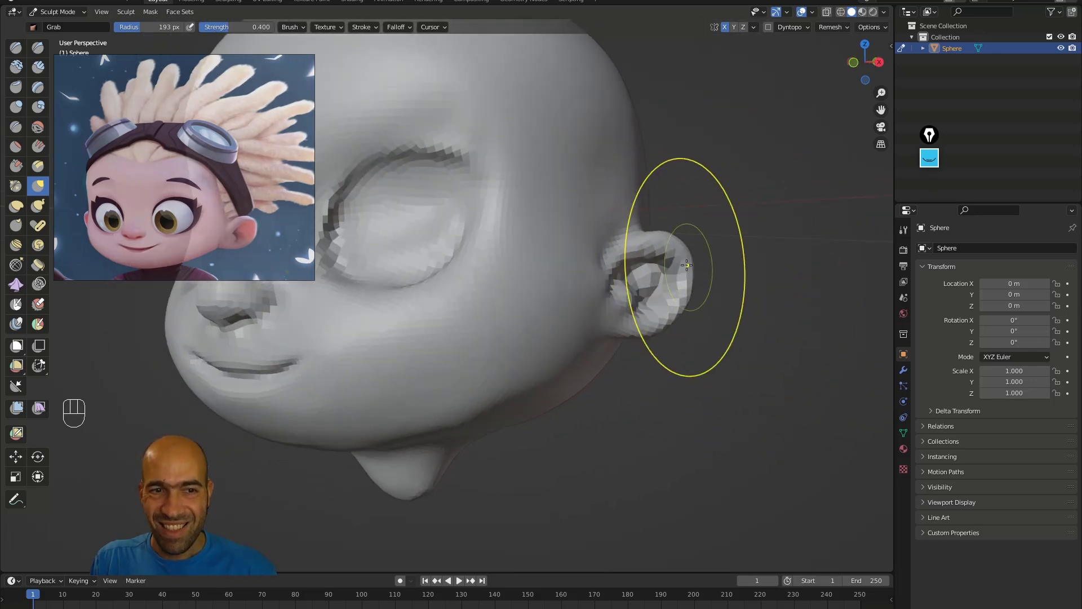
left_click_drag(684, 288, 752, 190, "alt")
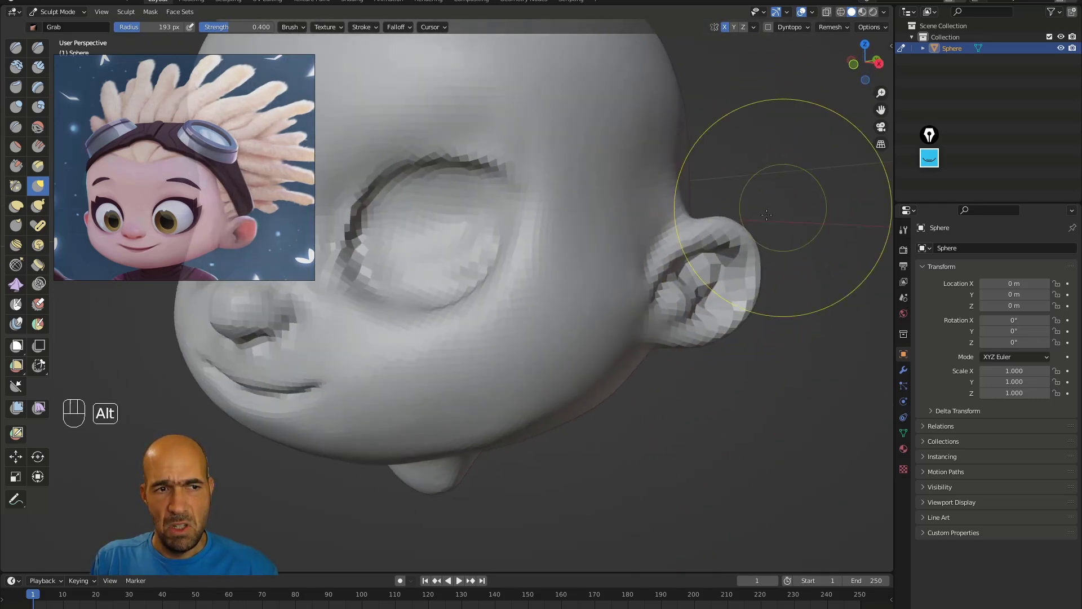
Sharpen the ear's rim and inner folds with a reduced Draw Sharp brush.
key("1")
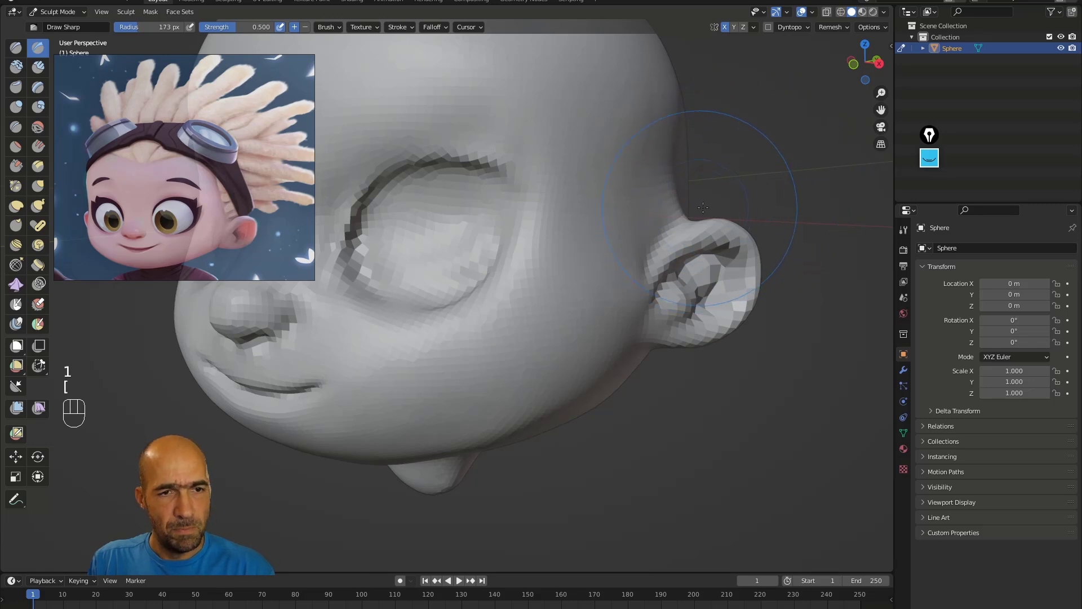
left_click_drag(743, 186, 722, 232, "alt")
left_click_drag(653, 232, 673, 310, "alt")
left_click_drag(686, 351, 612, 266, "alt")
mouse_move(767, 280)
left_mouse_down("alt")
mouse_move(604, 306)
mouse_move(609, 327)
mouse_move(773, 241)
mouse_move(557, 311)
left_mouse_up("alt")
Adjust the ear base and the outer eye area with the Grab brush at 81 px radius.
key("g")
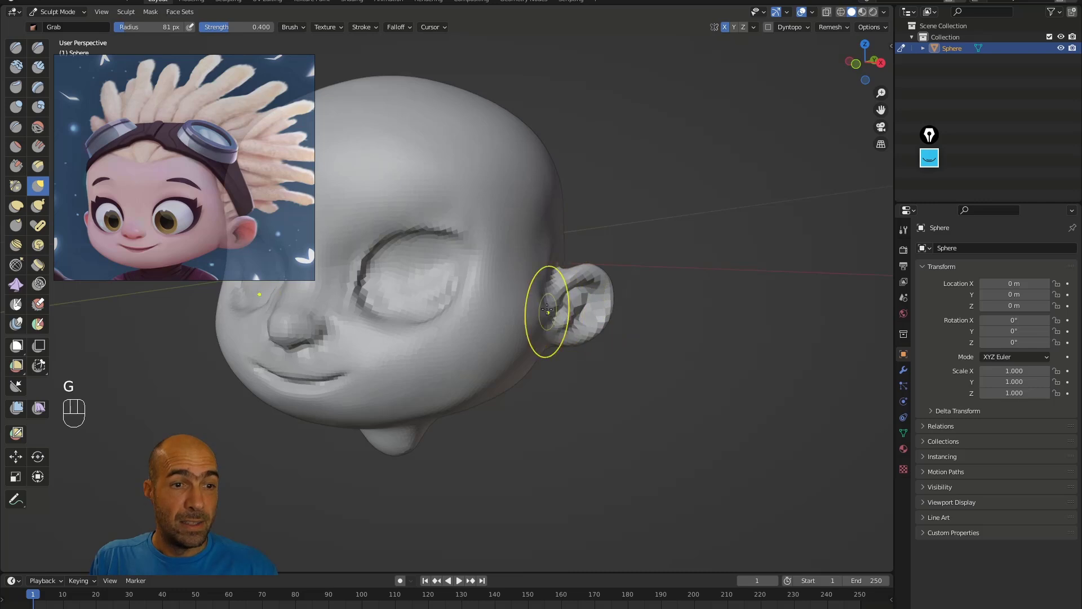
key("shift")
left_click_drag(584, 185, 617, 224, "alt")
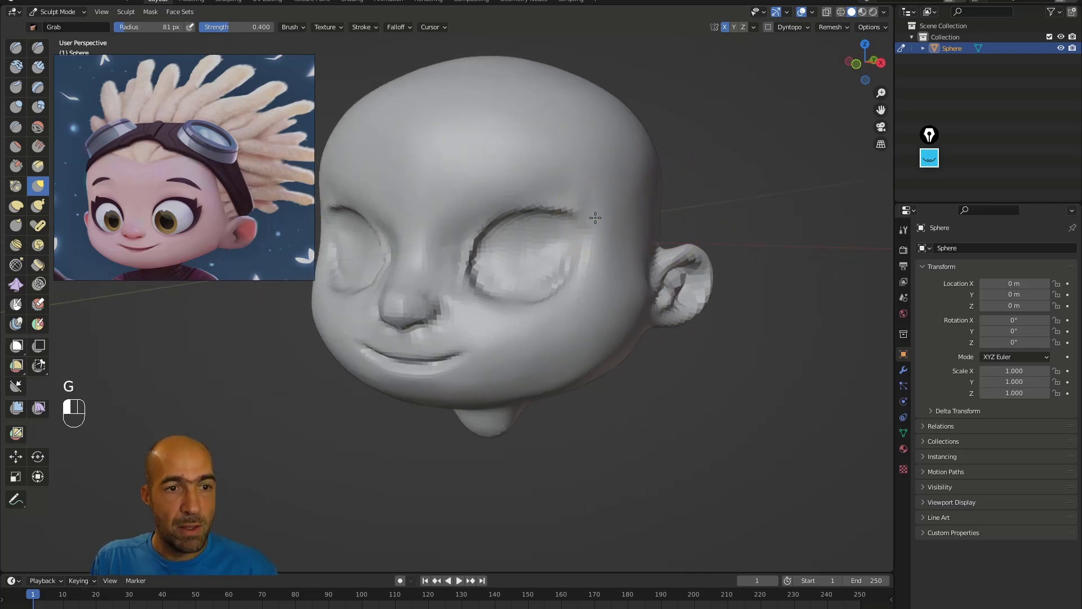
key("g")
left_click_drag(694, 182, 600, 252, "alt")
mouse_move(538, 279)
left_mouse_down()
mouse_move(510, 230)
mouse_move(517, 259)
left_mouse_up()
Build up the nose with the Draw brush and smooth the added volume.
left_click_drag(666, 409, 587, 314, "alt+shift")
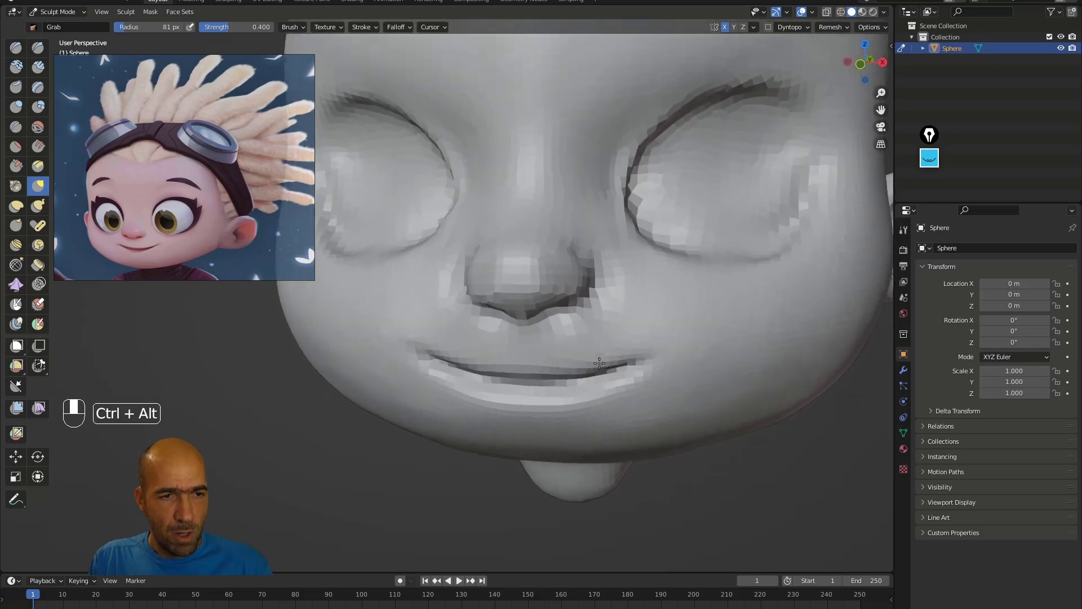
key("x")
left_click_drag(553, 268, 551, 253)
left_click_drag(555, 256, 544, 239, "shift")
mouse_move(559, 398)
left_mouse_down("alt")
mouse_move(542, 374)
mouse_move(566, 338)
mouse_move(623, 290)
mouse_move(657, 302)
left_mouse_up("alt")
left_click_drag(748, 493, 596, 314, "alt")
Pinch the crease around the nostril with the Pinch/Magnify brush at 57 px radius.
key("p")
key("p")
key("p")
key("bracketleft")
key("bracketleft")
key("bracketleft")
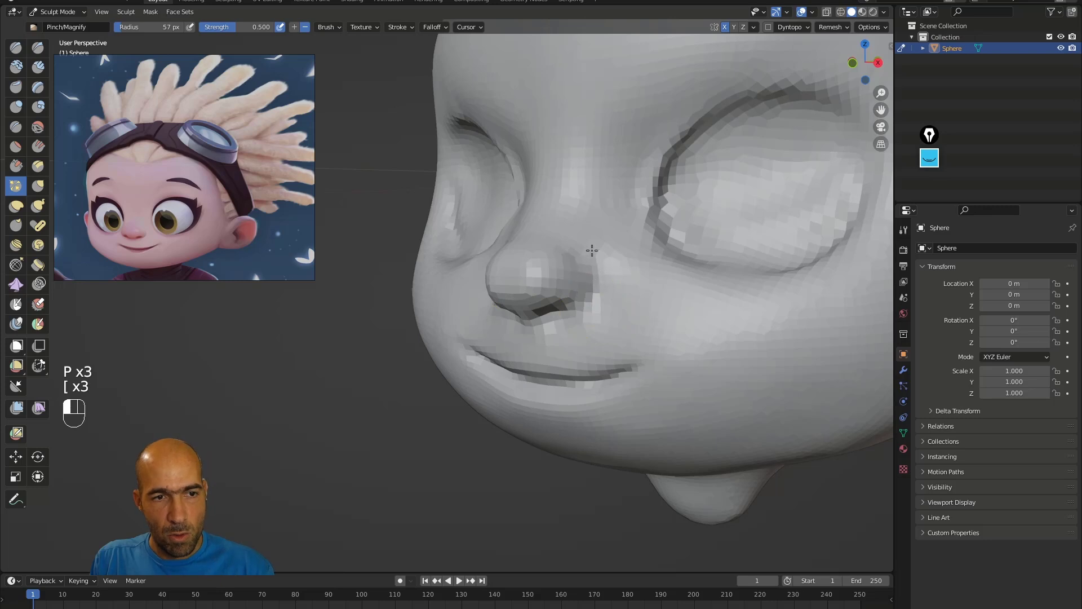
Remesh the head with Quad Remesher at a quad count of 5000 with X symmetry.
left_click_drag(599, 274, 550, 430, "ctrl+alt")
key("n")
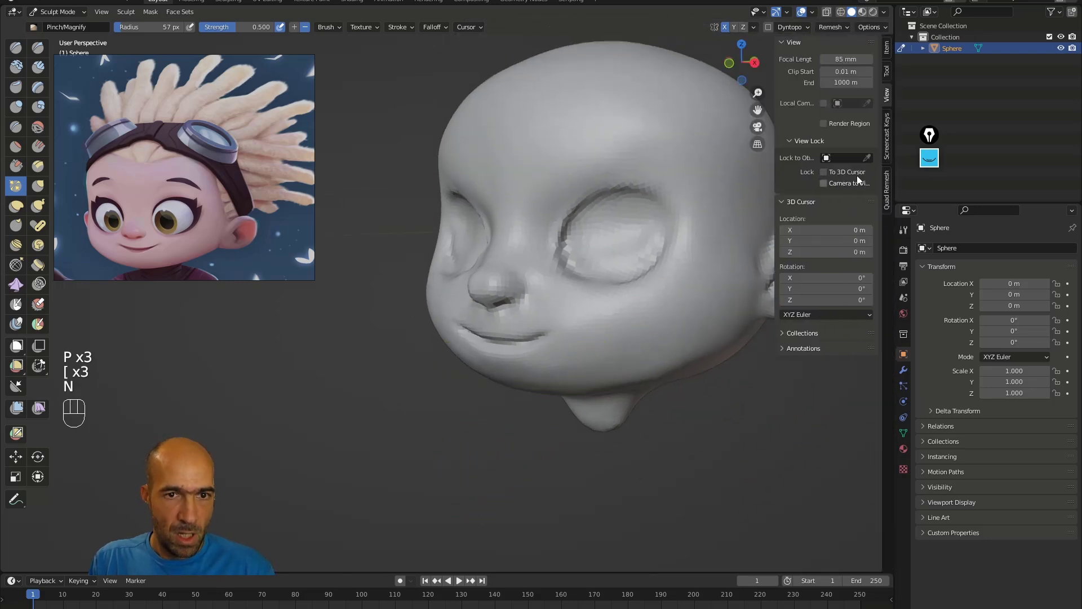
left_click(889, 192)
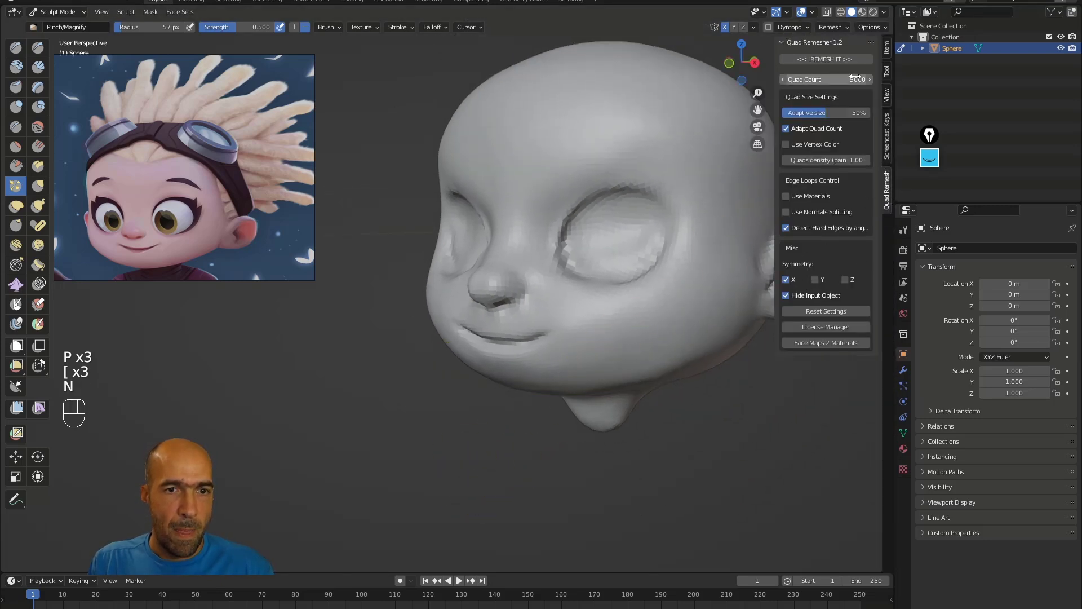
left_click(832, 58)
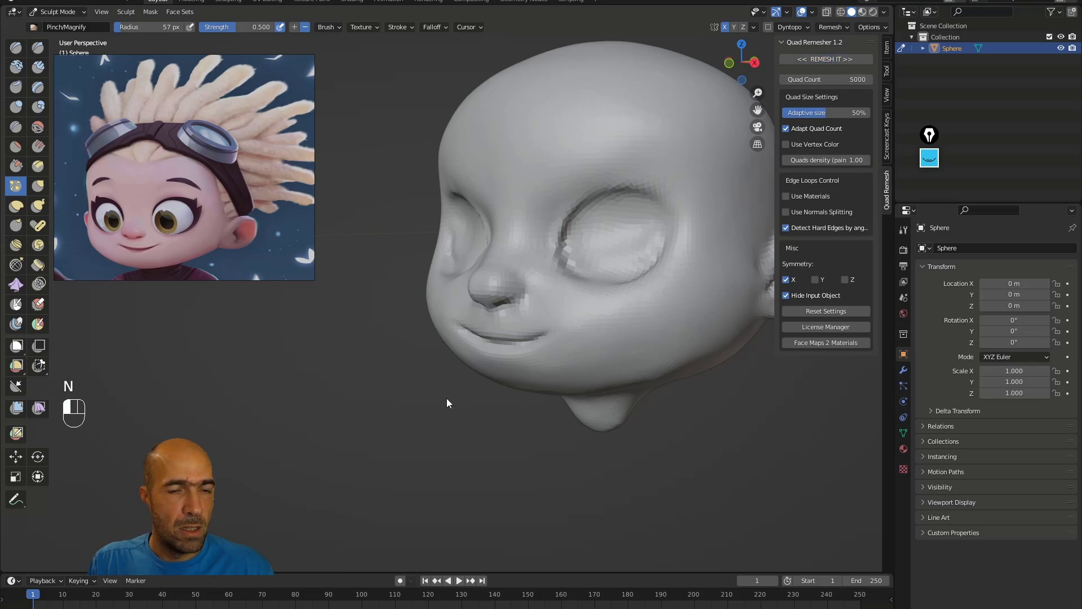
Inspect the quad-remeshed face and try to undo the remesh.
left_click_drag(456, 415, 483, 417, "alt")
mouse_move(490, 418)
left_mouse_down("alt+shift")
mouse_move(437, 419)
mouse_move(475, 425)
mouse_move(462, 426)
left_mouse_up("alt+shift")
key("ctrl+z")
key("ctrl+z")
key("ctrl+z")
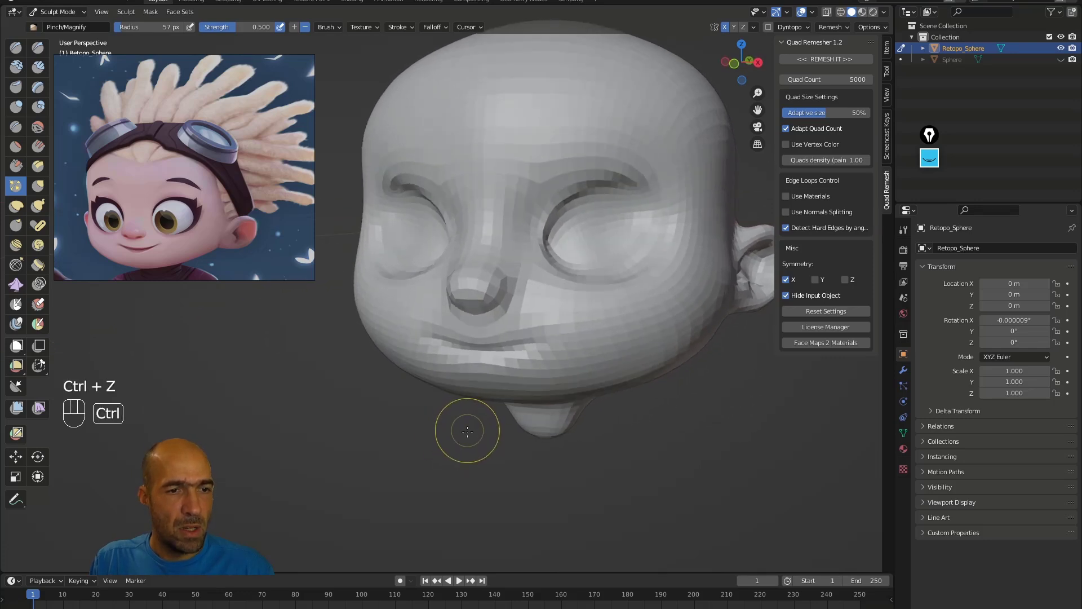
key("ctrl+z")
key("ctrl+z")
key("ctrl+z")
key("ctrl+z")
key("ctrl+z")
key("ctrl+z")
key("ctrl+z")
key("ctrl+z")
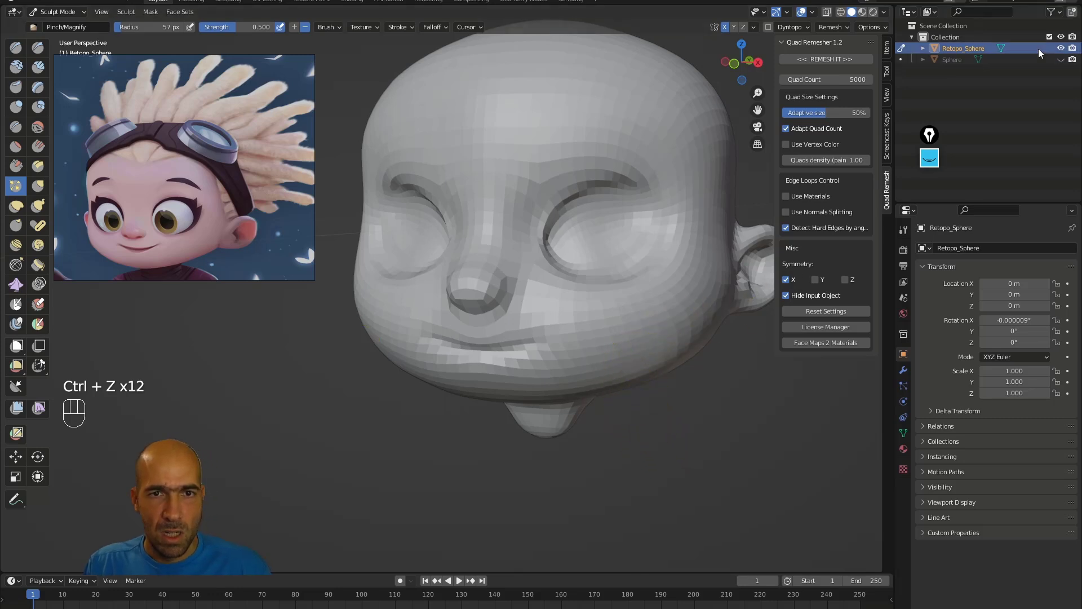
Delete the Retopo_Sphere object and unhide the original Sphere.
key("x")
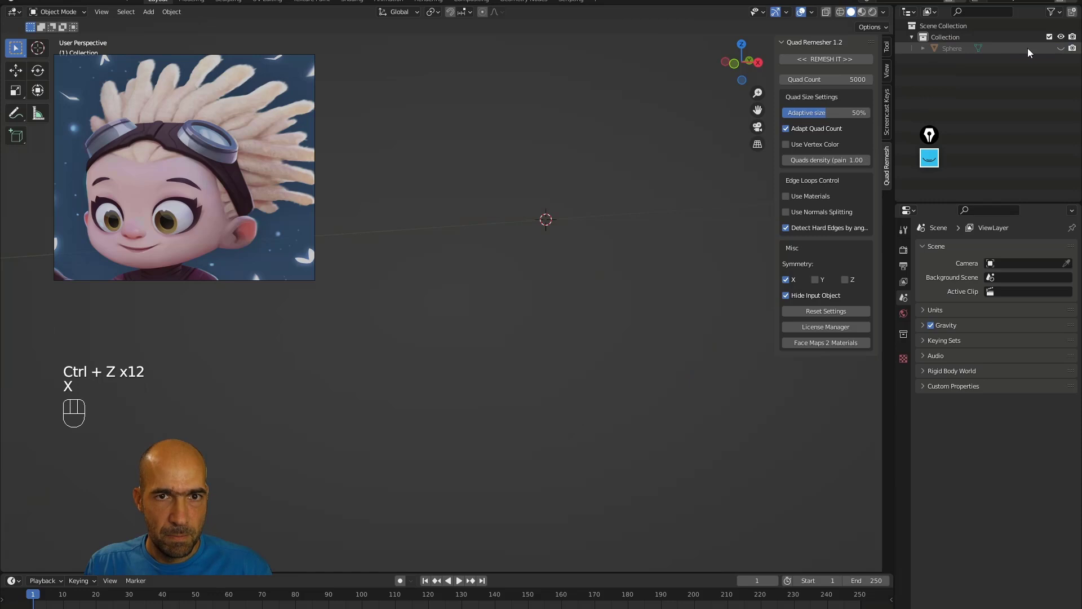
left_click(1061, 48)
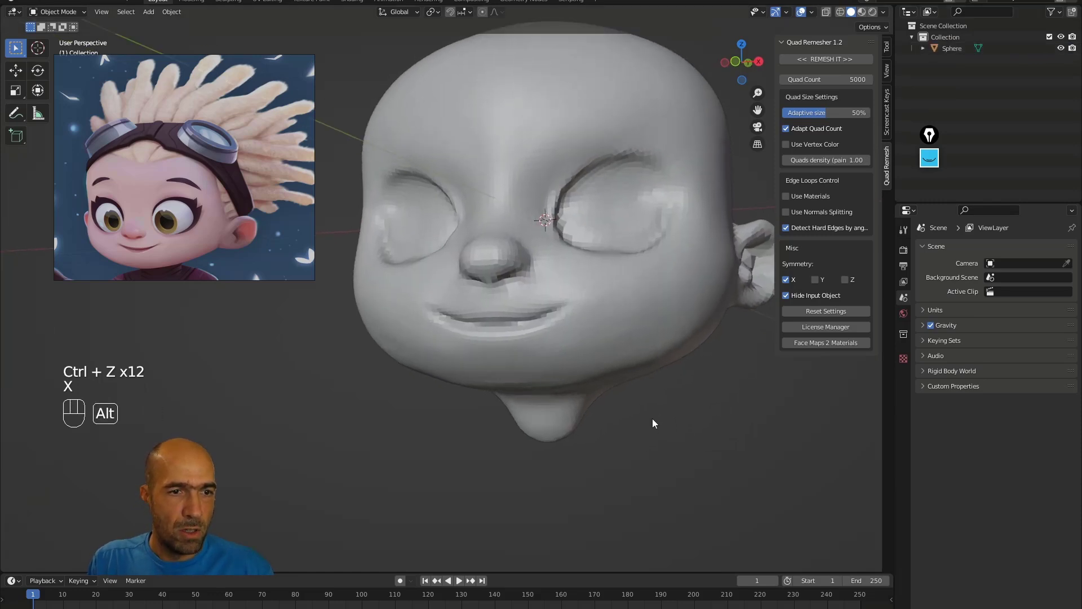
left_click_drag(652, 425, 657, 424, "alt")
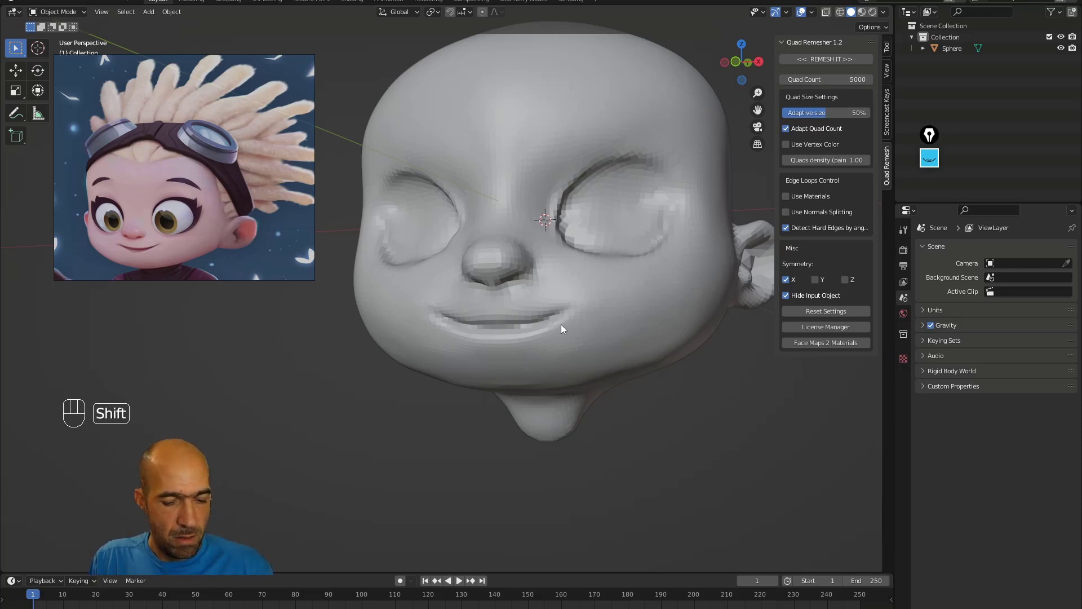
Select the original head and return it to Sculpt Mode.
mouse_move(657, 447)
left_mouse_down("alt")
mouse_move(681, 451)
mouse_move(657, 451)
mouse_move(654, 431)
left_mouse_up("alt")
key("ctrl+Tab")
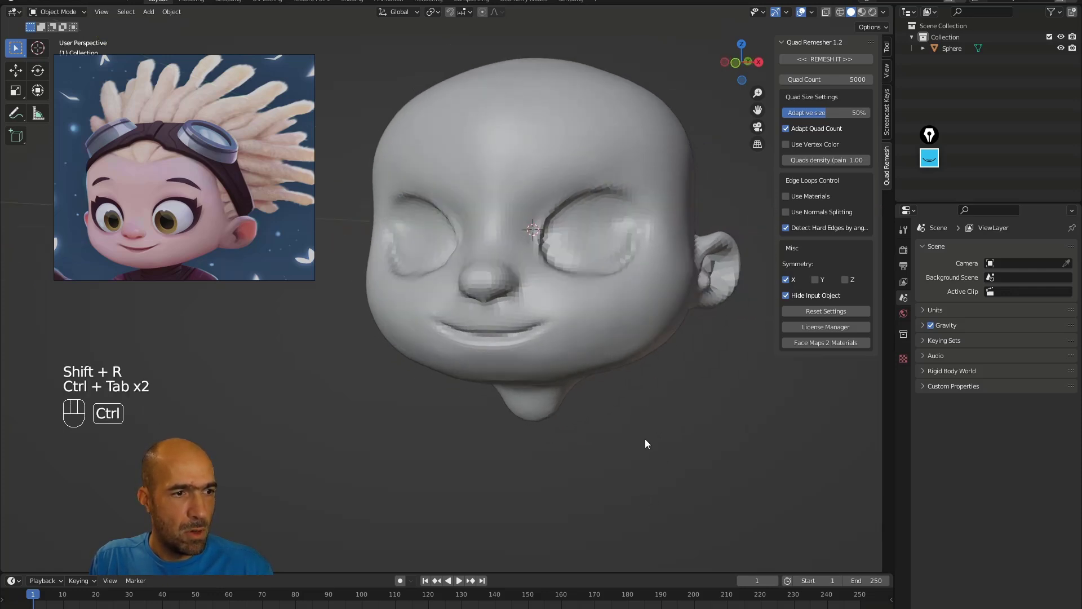
left_click(600, 291)
key("ctrl+Tab")
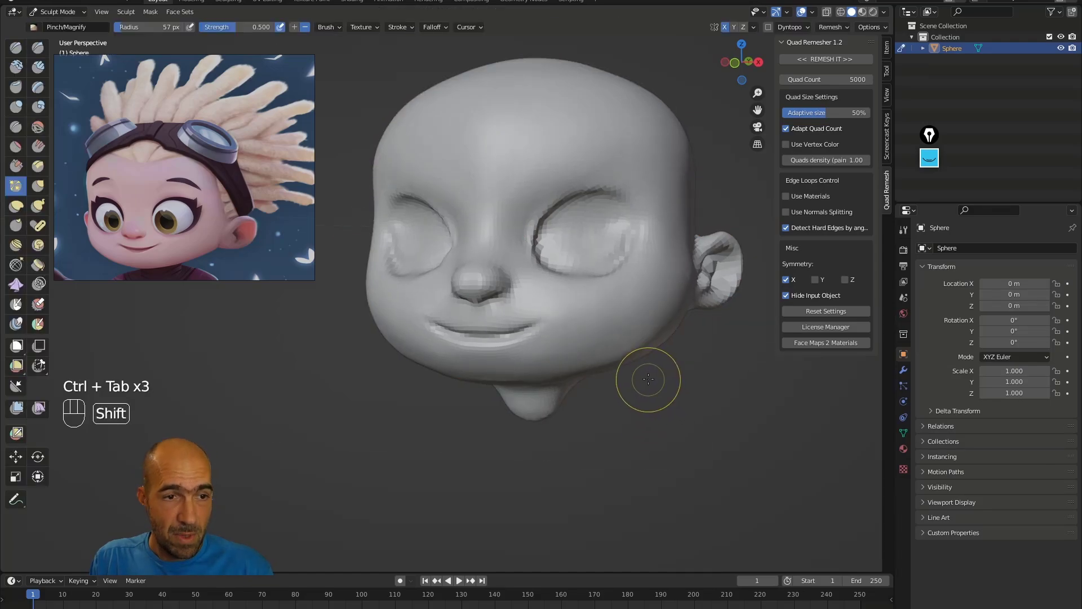
Set a finer voxel size of about 0.014 and voxel-remesh the head.
key("shift+r")
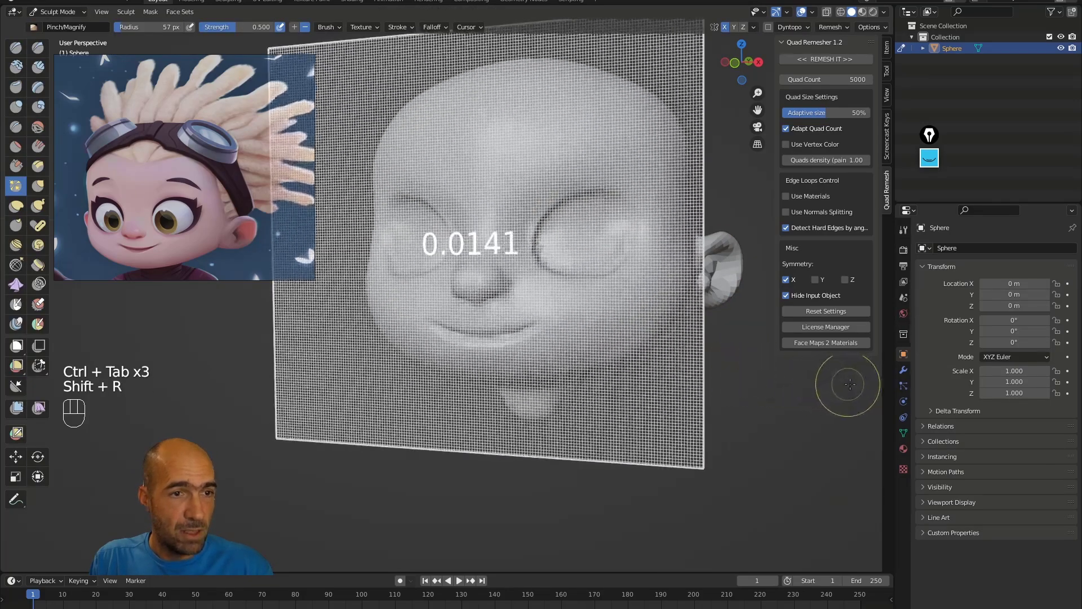
left_click(854, 388)
middle_click_drag(761, 401, 702, 448, "ctrl+alt")
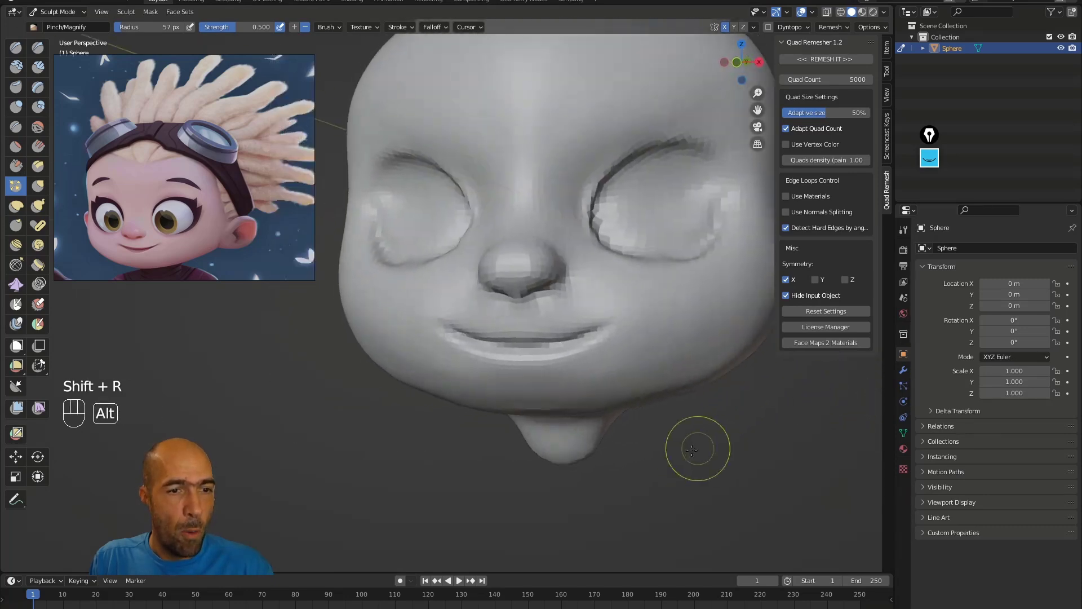
key("ctrl+r")
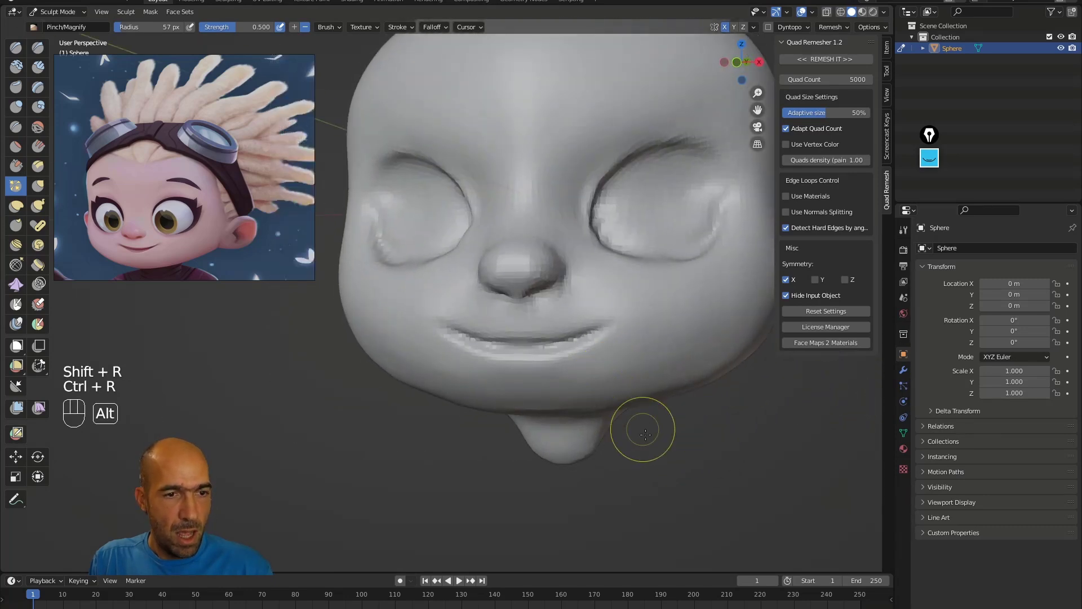
Recarve the mouth line with the Draw Sharp brush at 32 px radius.
key("1")
key("bracketleft")
key("bracketleft")
key("bracketleft")
key("bracketleft")
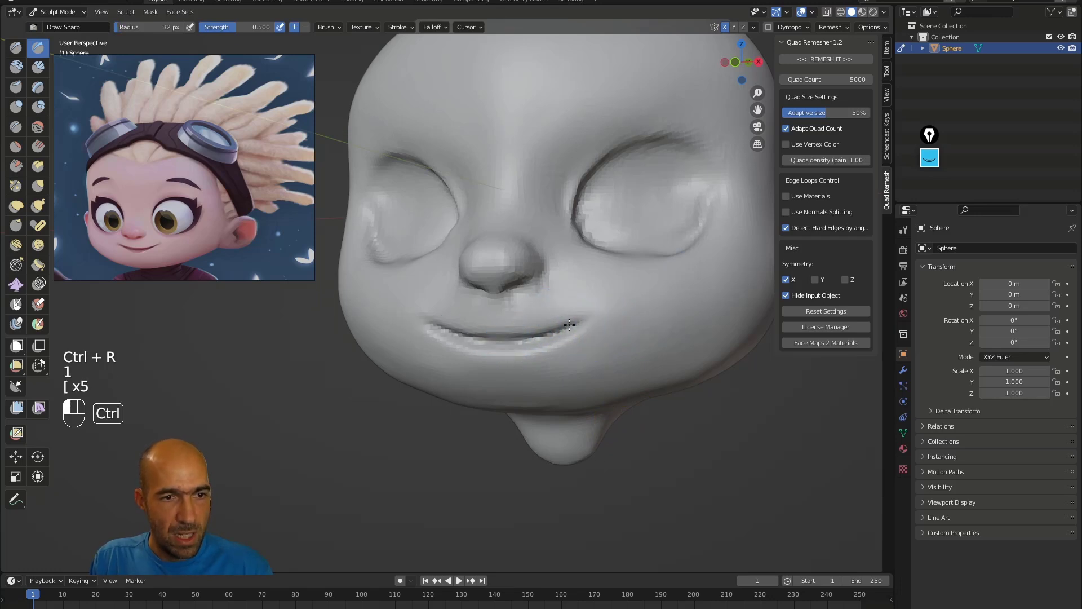
Pinch the mouth line and its corners with the Pinch/Magnify brush at 46 px radius.
key("p")
key("bracketright")
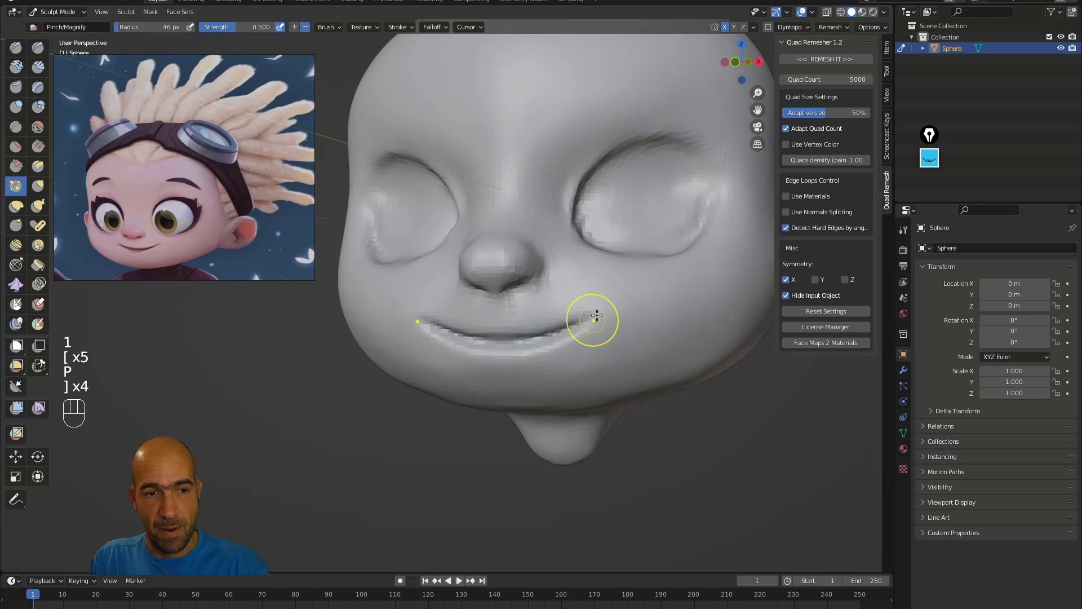
mouse_move(641, 419)
left_mouse_down("alt")
mouse_move(623, 386)
mouse_move(626, 317)
left_mouse_up("alt")
Shape the lips and mouth corners from below the chin with the Grab brush at 102 px radius.
key("g")
key("g")
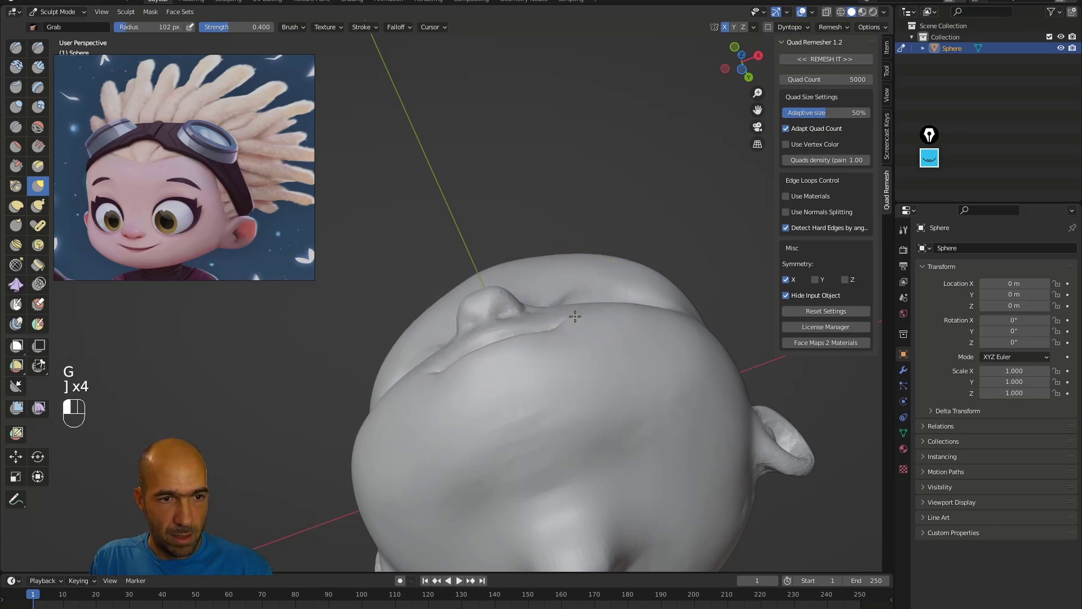
left_click_drag(586, 313, 579, 319, "ctrl+alt")
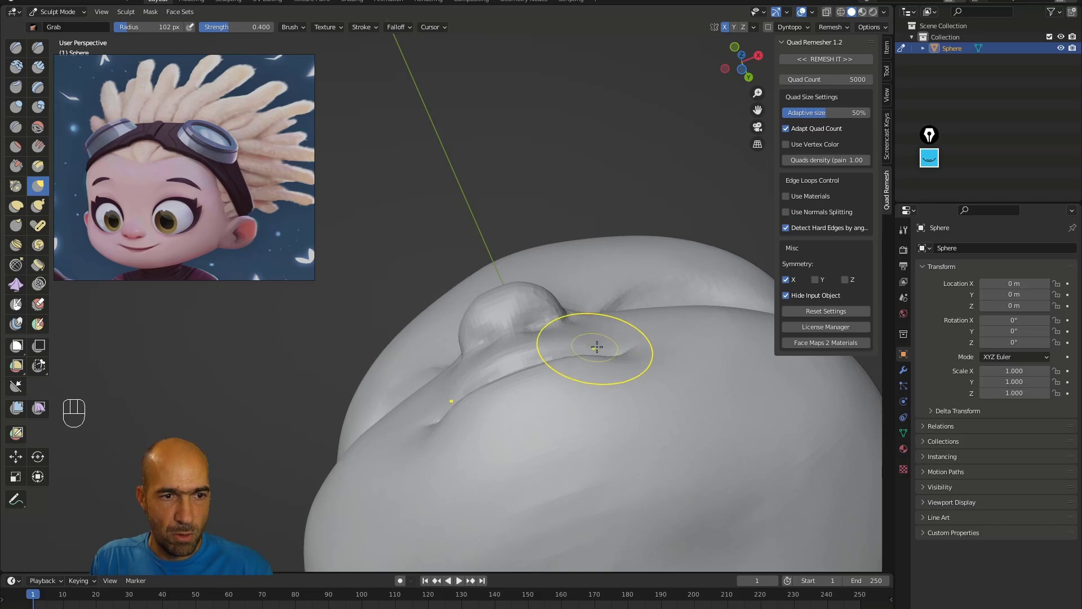
Adjust the mouth corner with the Grab brush and flatten the lower lip area with the Scrape brush at 64 px radius.
mouse_move(554, 351)
left_mouse_down()
mouse_move(537, 355)
mouse_move(522, 382)
left_mouse_up()
mouse_move(542, 387)
middle_mouse_down()
mouse_move(628, 290)
mouse_move(648, 314)
middle_mouse_up()
key("3")
key("bracketleft")
key("bracketleft")
key("bracketleft")
key("bracketleft")
left_click_drag(579, 383, 553, 377)
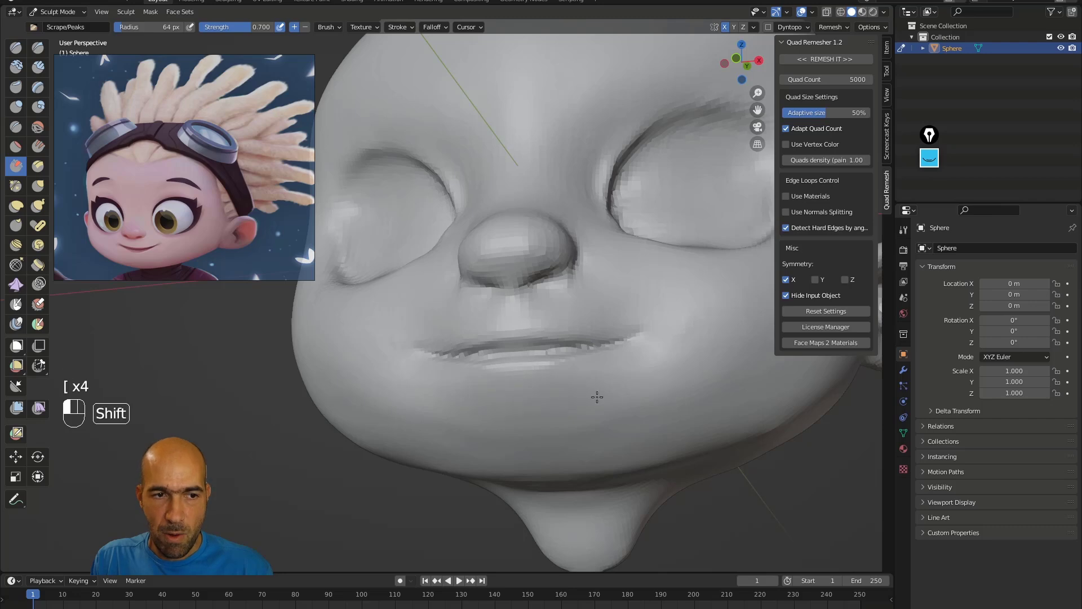
middle_click_drag(622, 522, 630, 541, "ctrl")
mouse_move(648, 491)
middle_mouse_down()
mouse_move(688, 502)
mouse_move(676, 461)
mouse_move(624, 416)
middle_mouse_up()
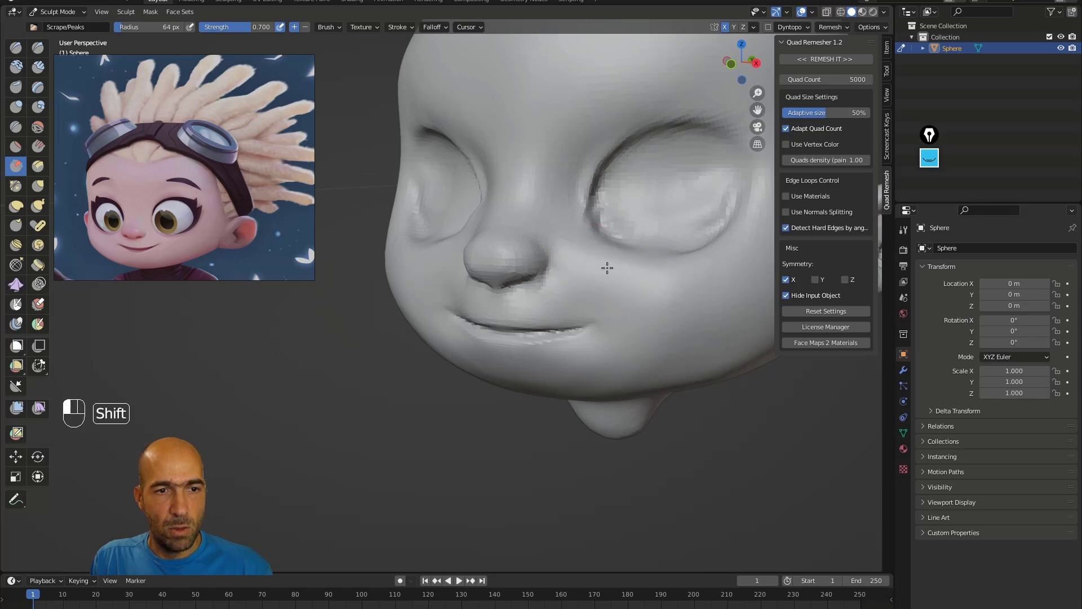
Smooth the surface between the nose and the eye with the Draw brush at 64 px radius.
key("x")
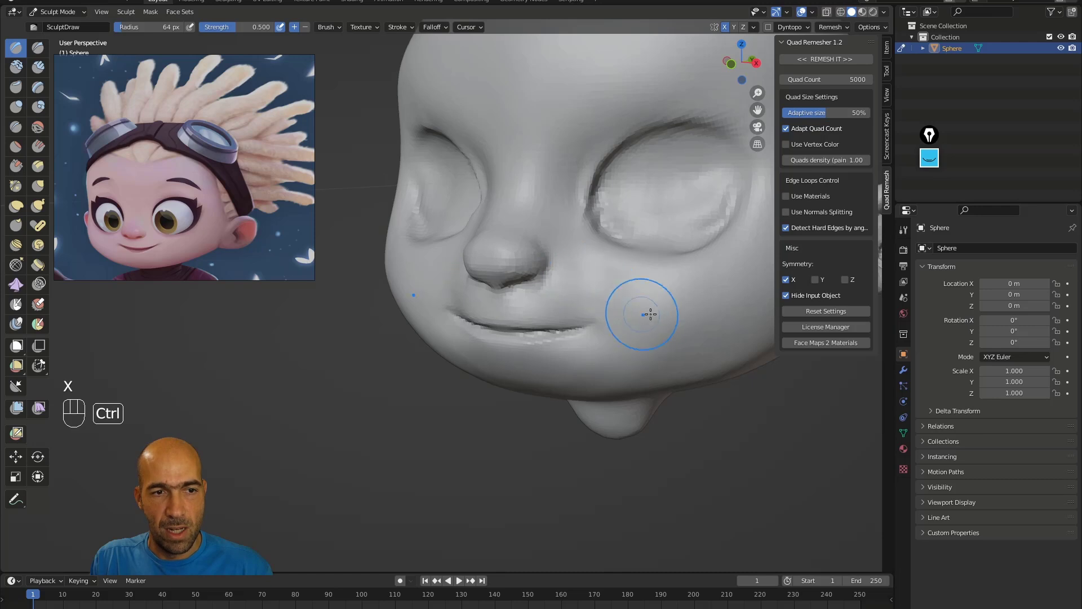
left_click_drag(578, 230, 556, 181, "shift")
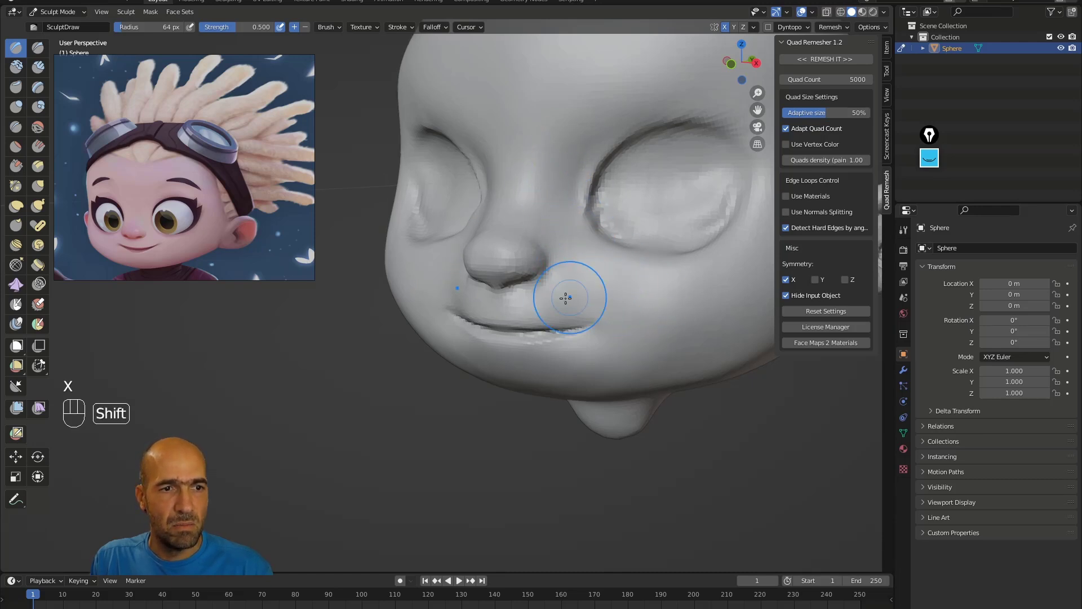
middle_click_drag(722, 429, 598, 348)
middle_click_drag(564, 400, 533, 287, "ctrl")
Refine the shape of the face from the side with the Grab brush at 95 px radius.
key("g")
mouse_move(536, 249)
middle_mouse_down("ctrl")
mouse_move(750, 387)
mouse_move(612, 352)
mouse_move(616, 225)
middle_mouse_up("ctrl")
key("g")
key("bracketright")
key("bracketright")
key("bracketright")
key("bracketright")
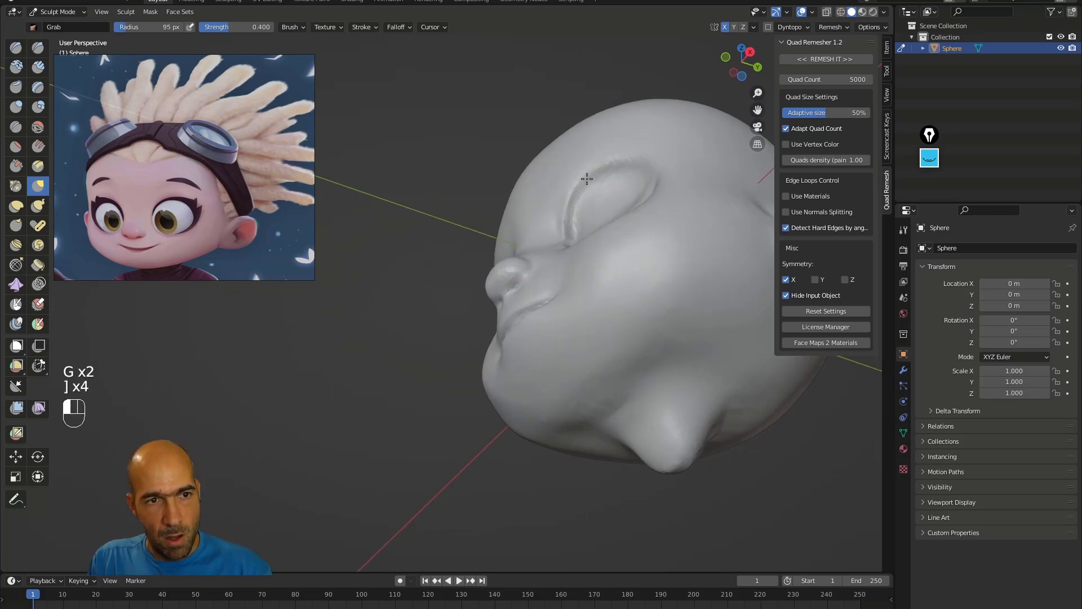
Quad-remesh the head with a quad count of 5000, 50% adaptive size and X symmetry.
middle_click_drag(588, 90, 688, 149, "alt")
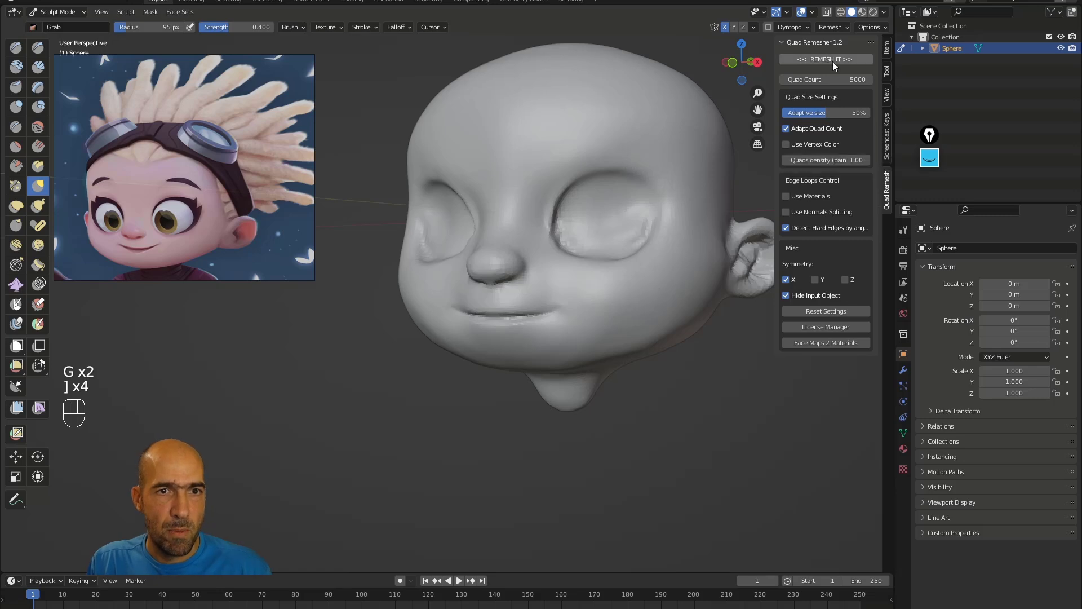
left_click(660, 379)
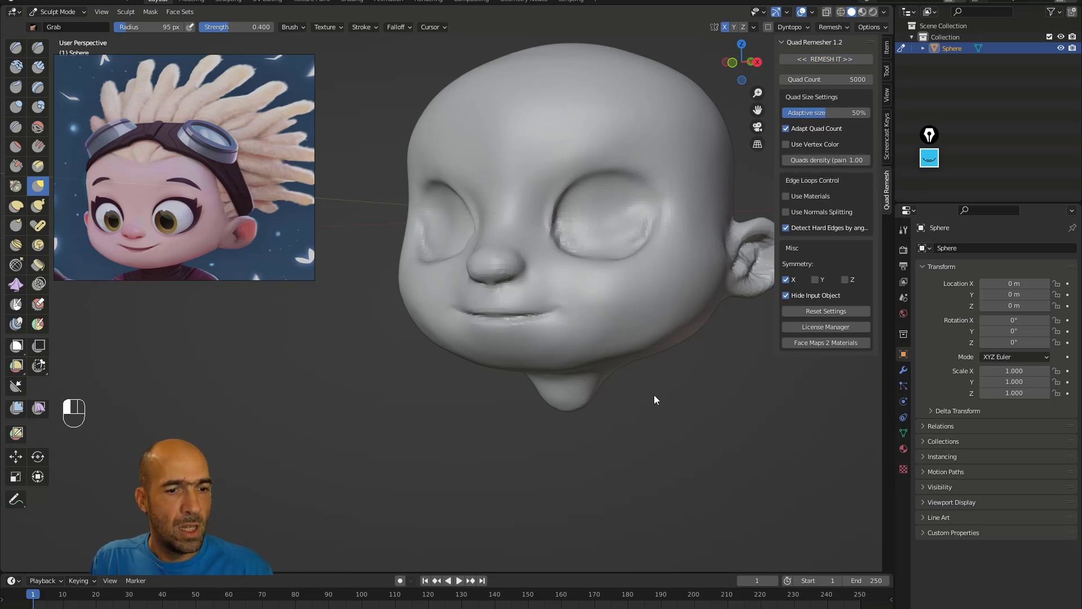
middle_click_drag(660, 400, 662, 435, "alt")
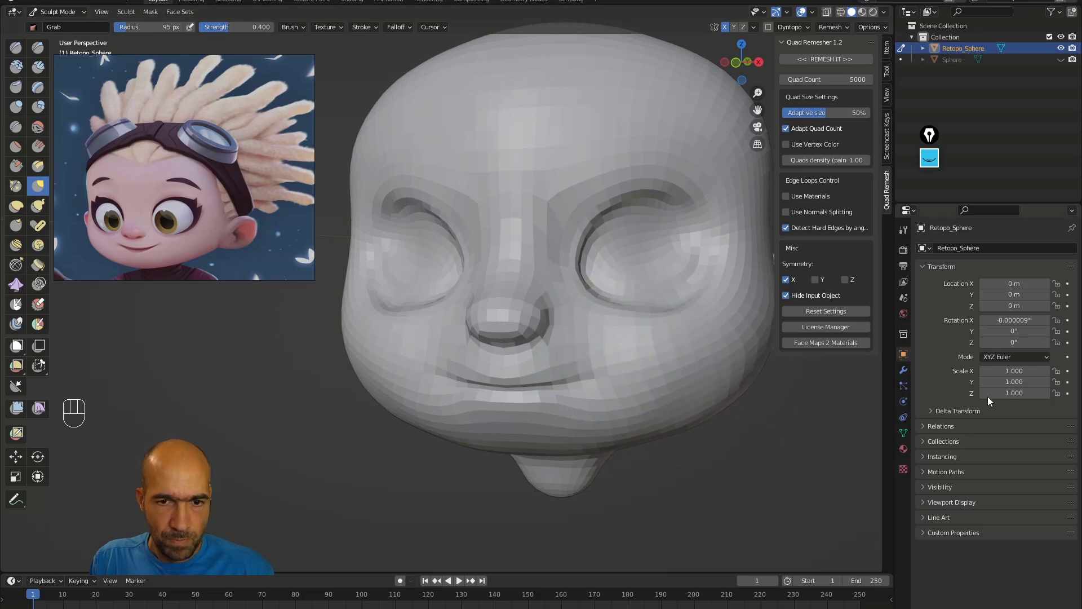
Add a Multiresolution modifier to the remeshed head and subdivide it twice.
left_click(903, 370)
left_click(960, 249)
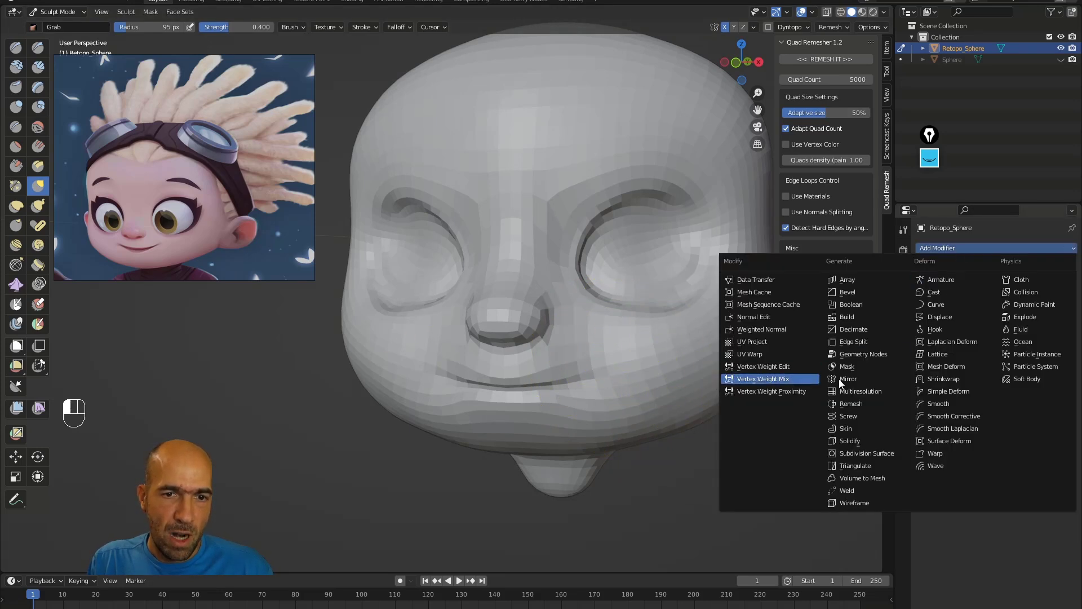
left_click(885, 390)
left_click(997, 365)
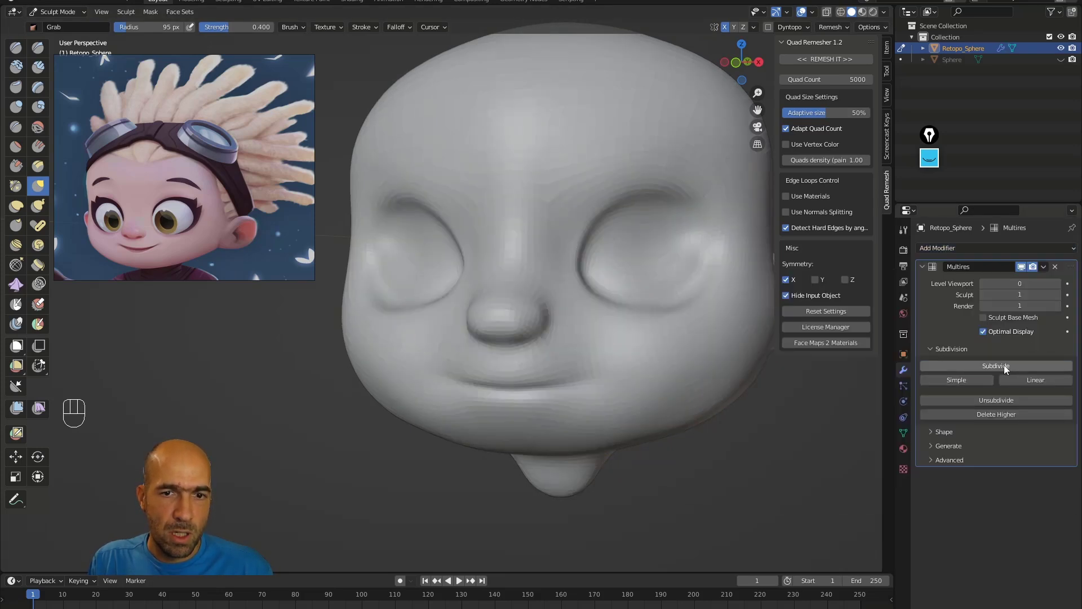
left_click(1002, 366)
Carve the mouth line into the remeshed head with the Draw Sharp brush at 45 px radius.
middle_click_drag(749, 454, 739, 435, "ctrl")
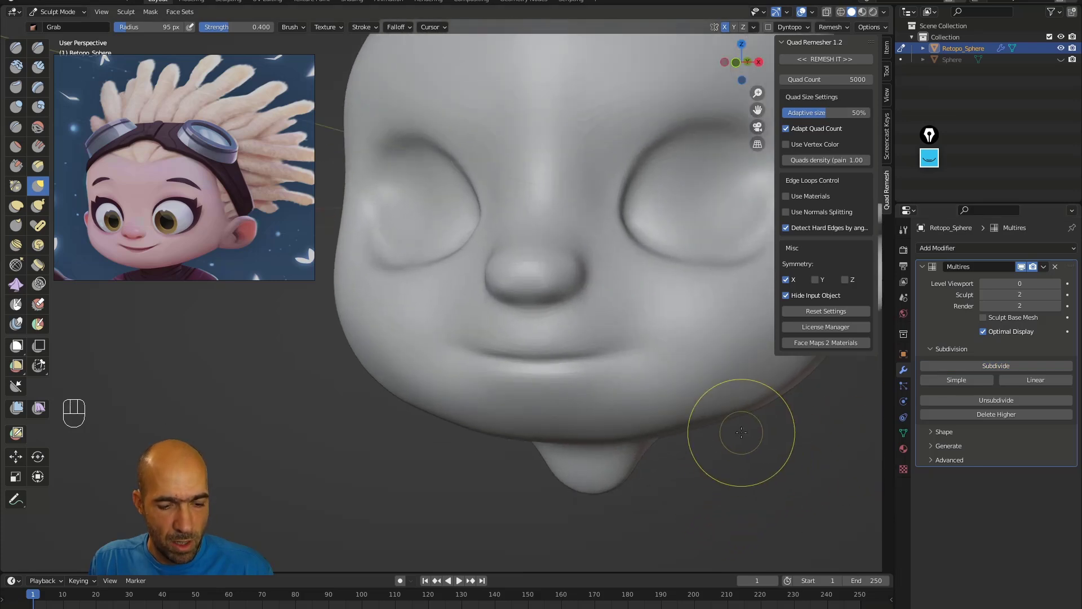
key("1")
key("bracketleft")
key("bracketleft")
key("bracketleft")
key("bracketleft")
key("bracketleft")
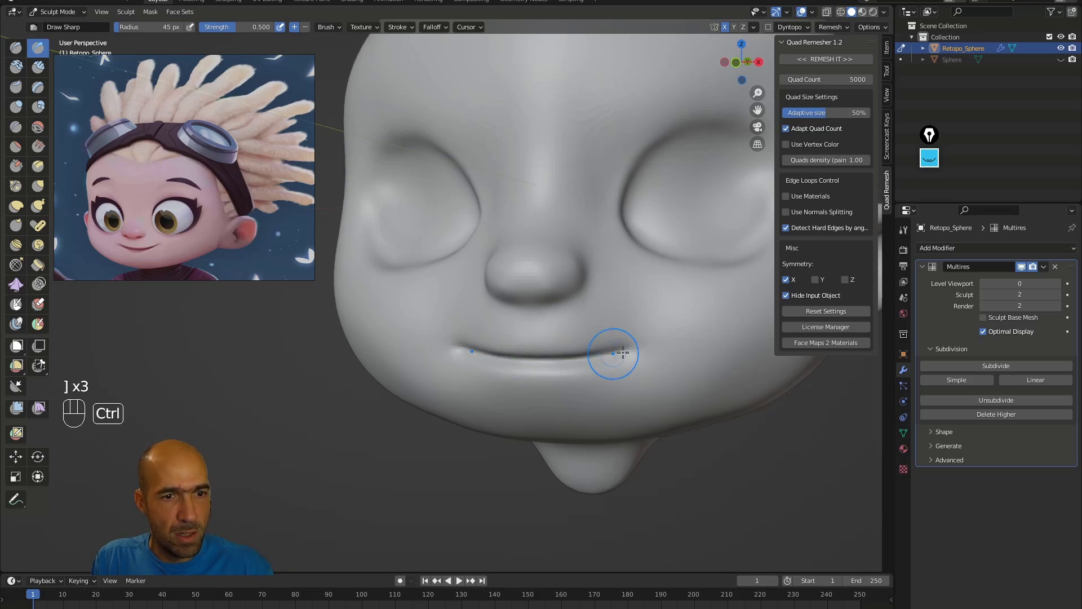
Tighten the mouth line and its corners with the Pinch/Magnify brush at 67 px radius.
key("p")
key("bracketright")
key("bracketright")
key("bracketright")
key("bracketright")
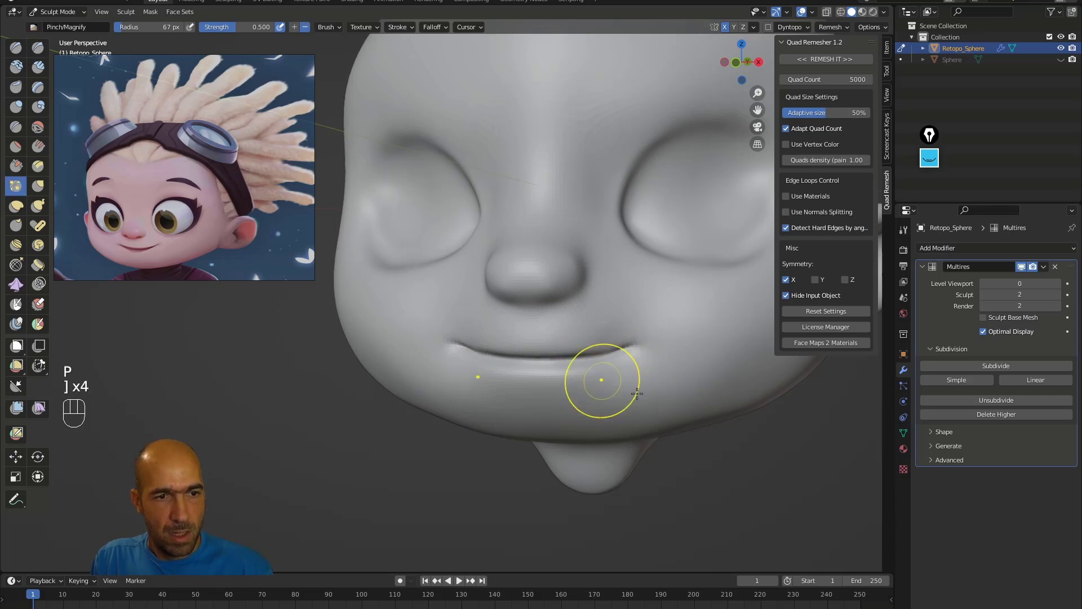
Pull the mouth corners and lips upward into a smile with the Grab brush.
middle_click_drag(608, 383, 696, 459, "ctrl+alt")
key("g")
key("bracketright")
key("bracketright")
key("bracketright")
key("bracketright")
left_click_drag(598, 337, 591, 324)
left_click_drag(596, 325, 599, 323)
left_click_drag(548, 353, 554, 348)
left_click_drag(566, 348, 577, 338)
Carve the nostrils and the creases around the nose wings with the Draw Sharp brush at 40 px radius.
mouse_move(579, 422)
middle_mouse_down("ctrl+alt")
mouse_move(581, 406)
mouse_move(657, 379)
middle_mouse_up("ctrl+alt")
key("1")
key("bracketleft")
key("bracketleft")
key("bracketleft")
key("bracketleft")
middle_click_drag(419, 480, 551, 302)
left_click_drag(550, 302, 561, 291, "ctrl")
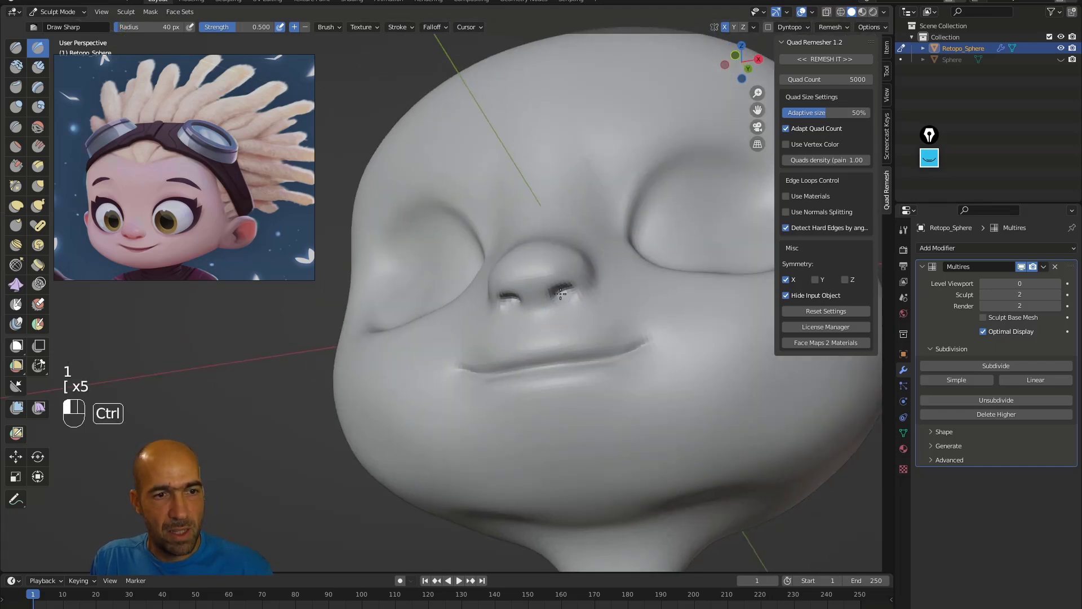
middle_click_drag(311, 470, 582, 281)
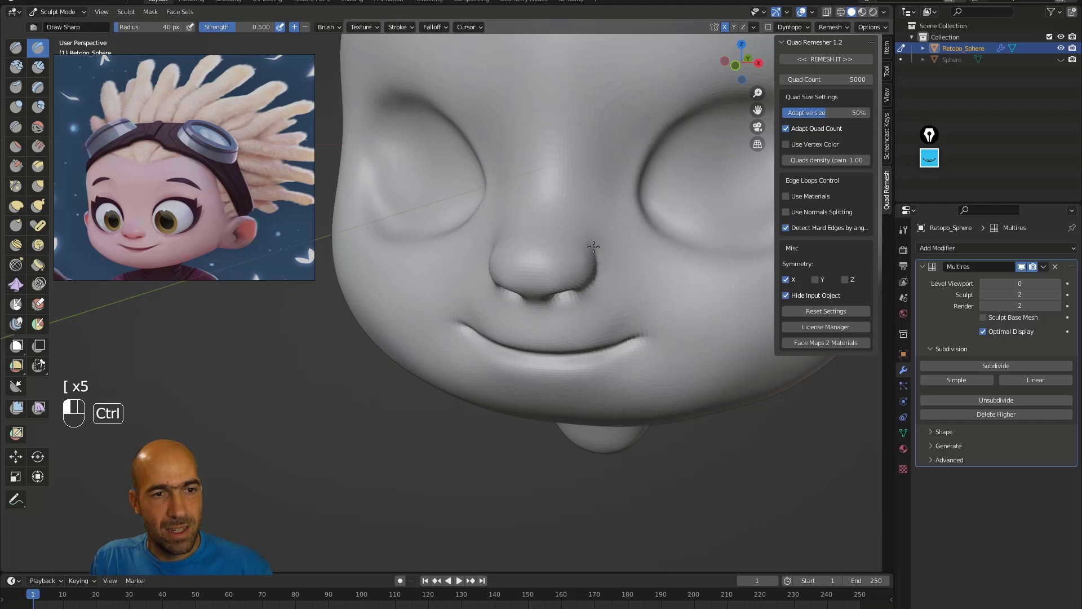
middle_click_drag(620, 417, 614, 350, "alt")
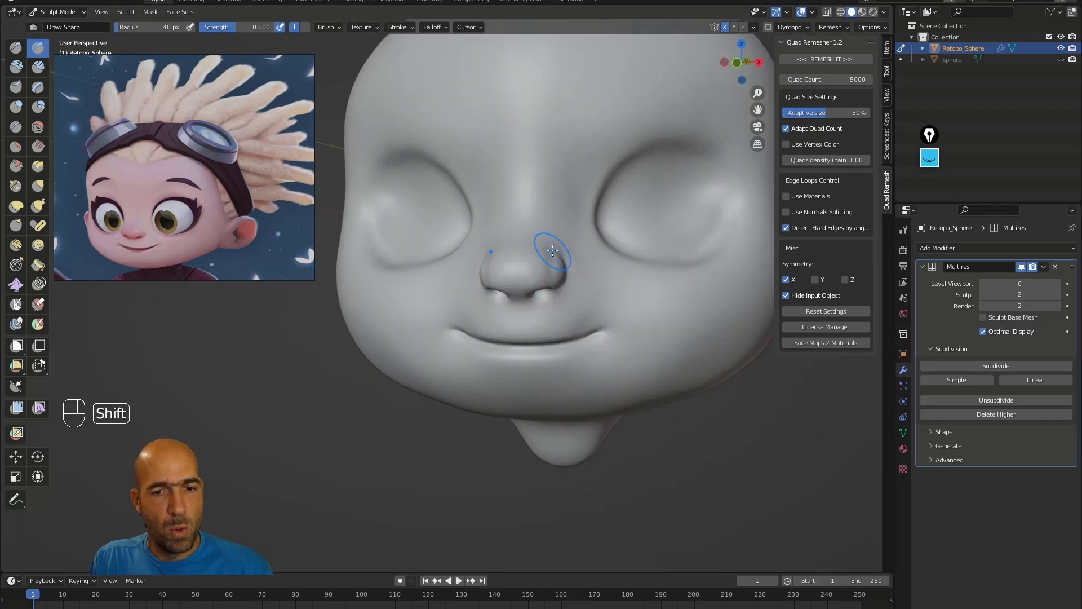
Reshape the eye sockets from front and side with the Grab brush at 71 px radius.
middle_click_drag(634, 320, 676, 407, "ctrl+alt")
middle_click_drag(676, 407, 714, 318, "alt")
key("g")
key("bracketright")
key("bracketright")
key("bracketright")
key("bracketright")
key("bracketright")
key("bracketright")
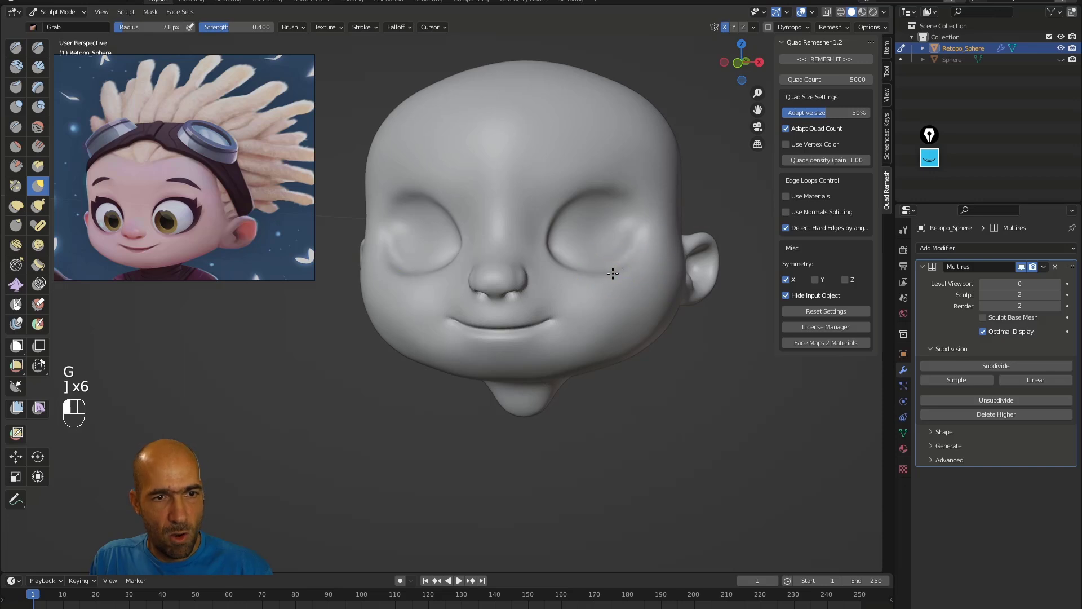
middle_click_drag(640, 236, 643, 201, "alt")
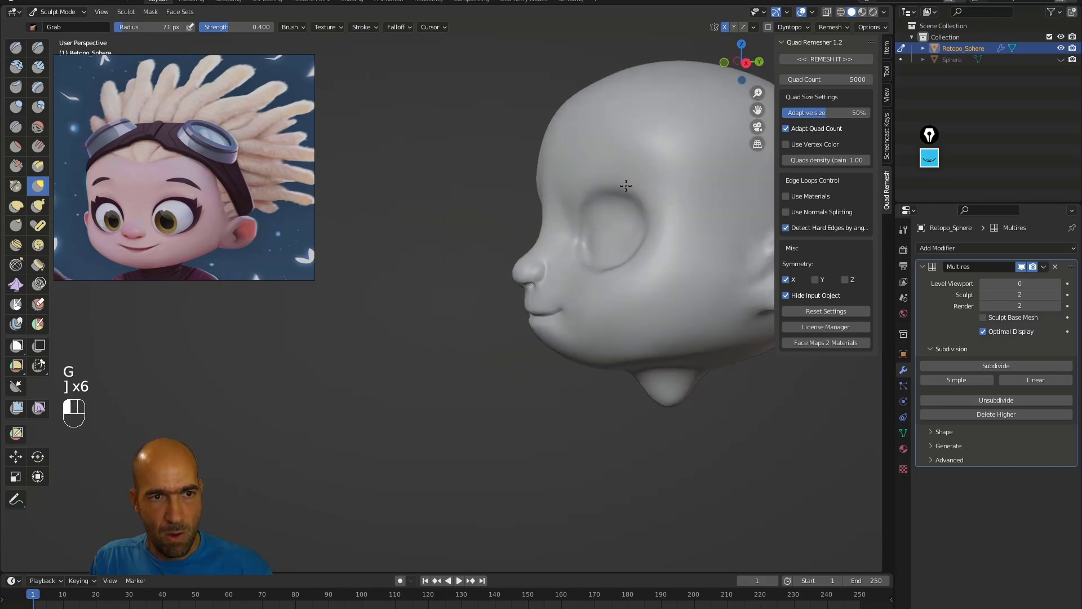
middle_click_drag(459, 302, 676, 338, "alt")
middle_click_drag(676, 338, 705, 353, "alt+shift")
left_click_drag(706, 353, 611, 317, "alt+shift")
Switch to Object Mode and add a UV sphere for the eyeballs.
middle_click_drag(611, 281, 592, 292, "ctrl+alt")
key("ctrl+Tab")
key("ctrl+Tab")
middle_click_drag(655, 277, 654, 352, "ctrl+alt")
key("shift+a")
mouse_move(630, 343)
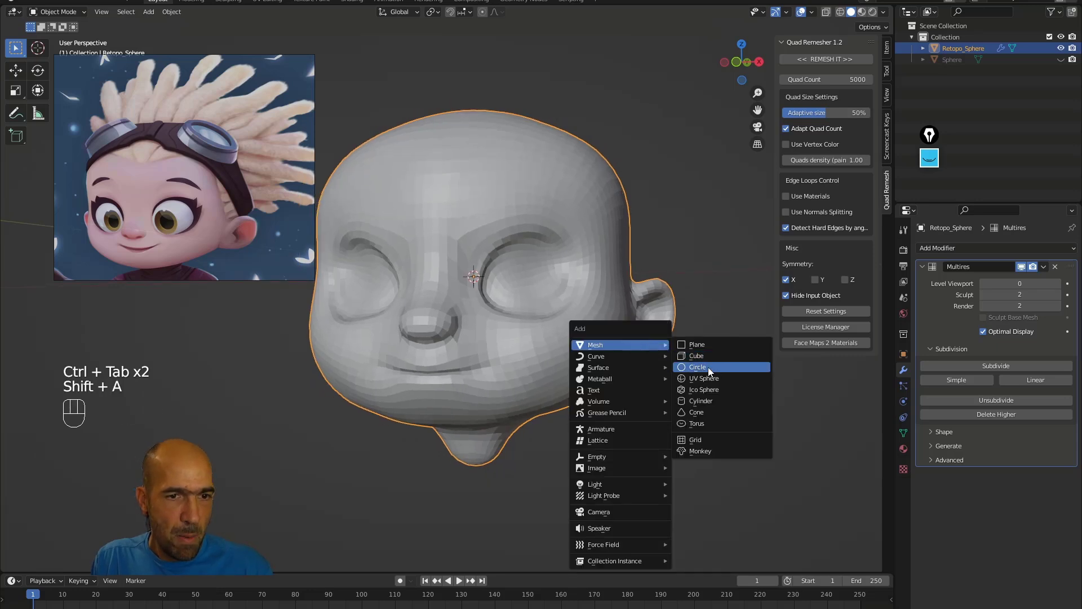
left_click(713, 381)
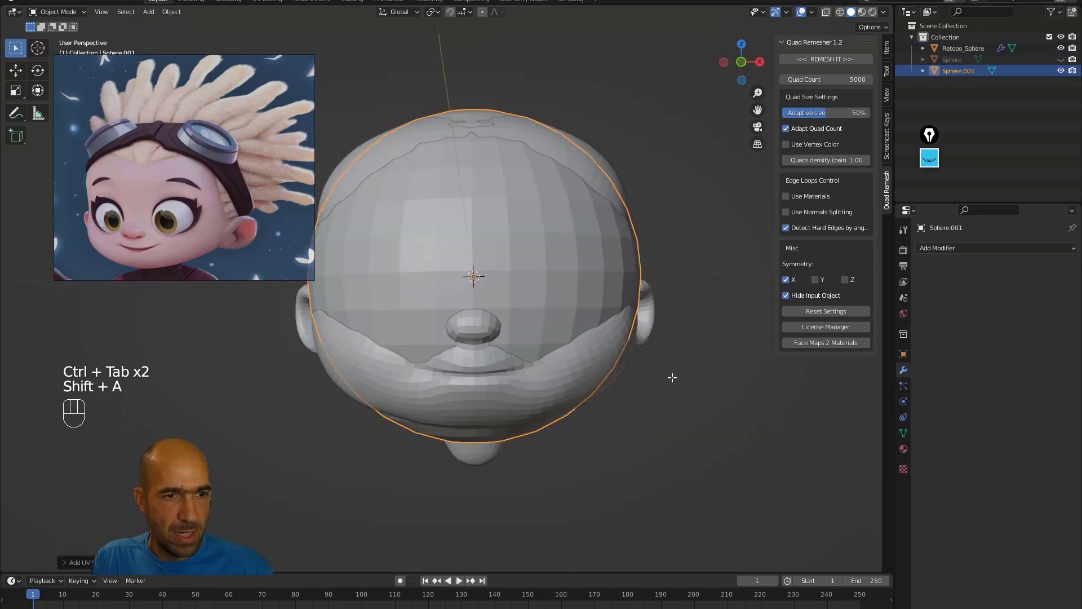
Scale down the new sphere's mesh in Edit Mode and move it toward an eye socket.
key("Tab")
scroll(667, 367, "down", 3)
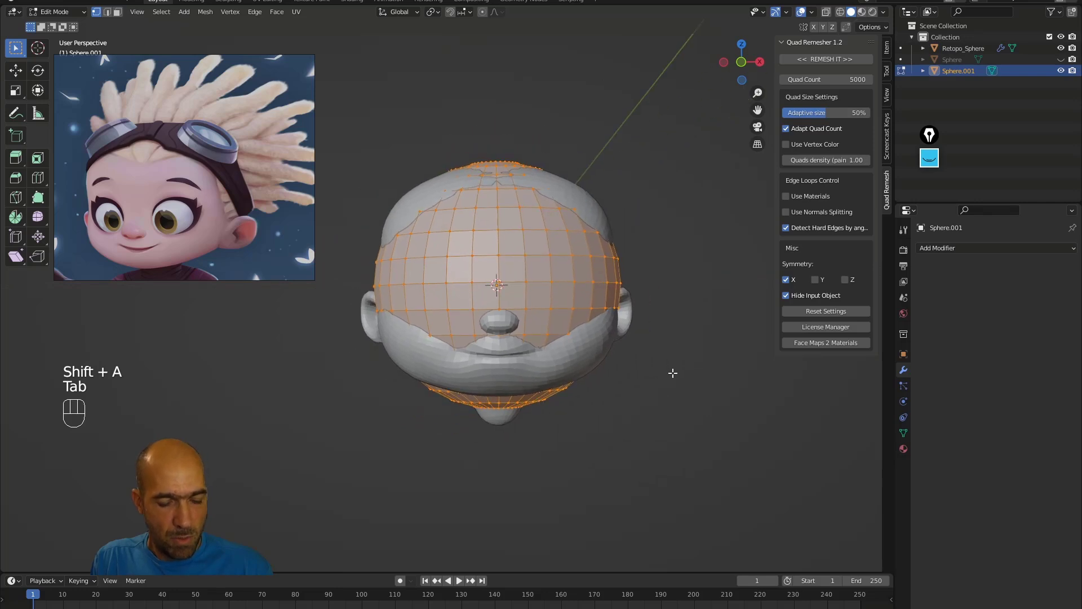
key("s")
left_click(592, 358)
key("g")
left_click(555, 352)
middle_click_drag(556, 351, 721, 377, "alt")
key("s")
left_click(567, 362)
Add a Mirror modifier on the X axis to the eye sphere, and scale and move it to fit the sockets.
left_click(938, 248)
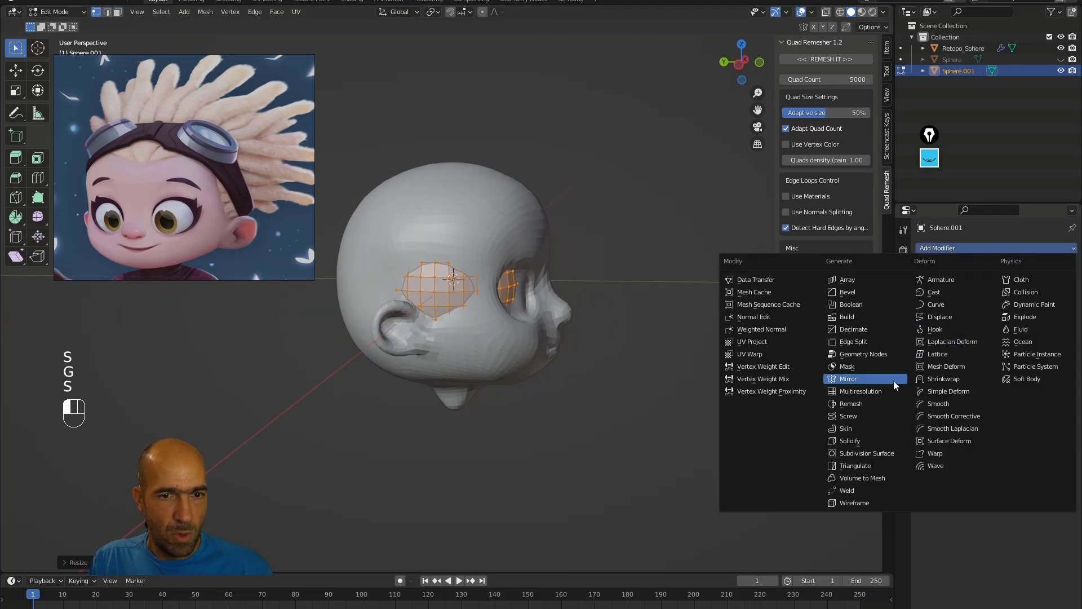
left_click(828, 379)
middle_click_drag(636, 367, 597, 327, "alt")
key("s")
key("g")
left_click(694, 353)
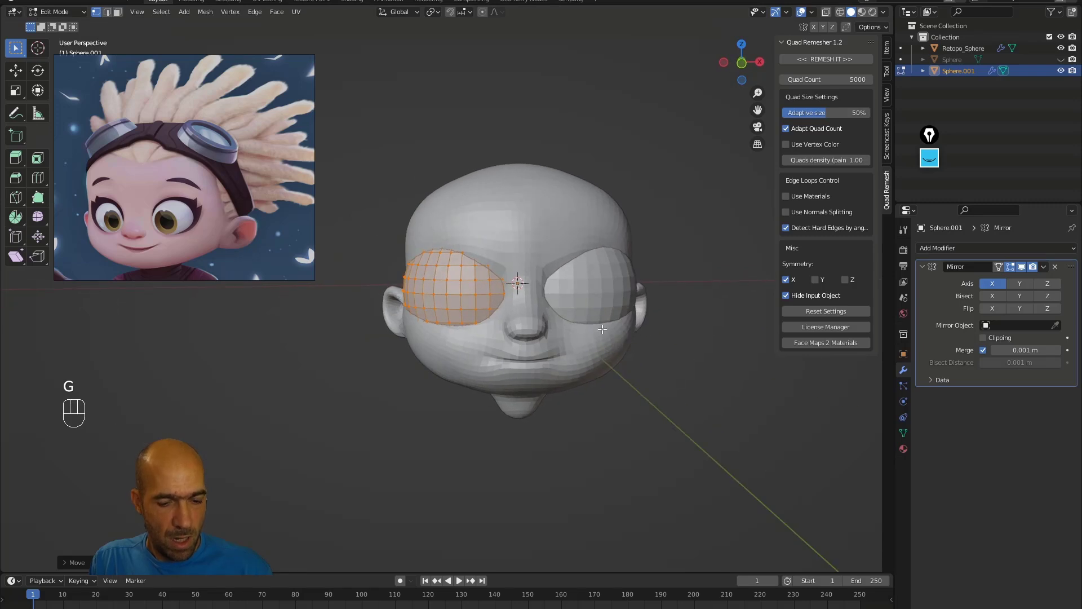
key("s")
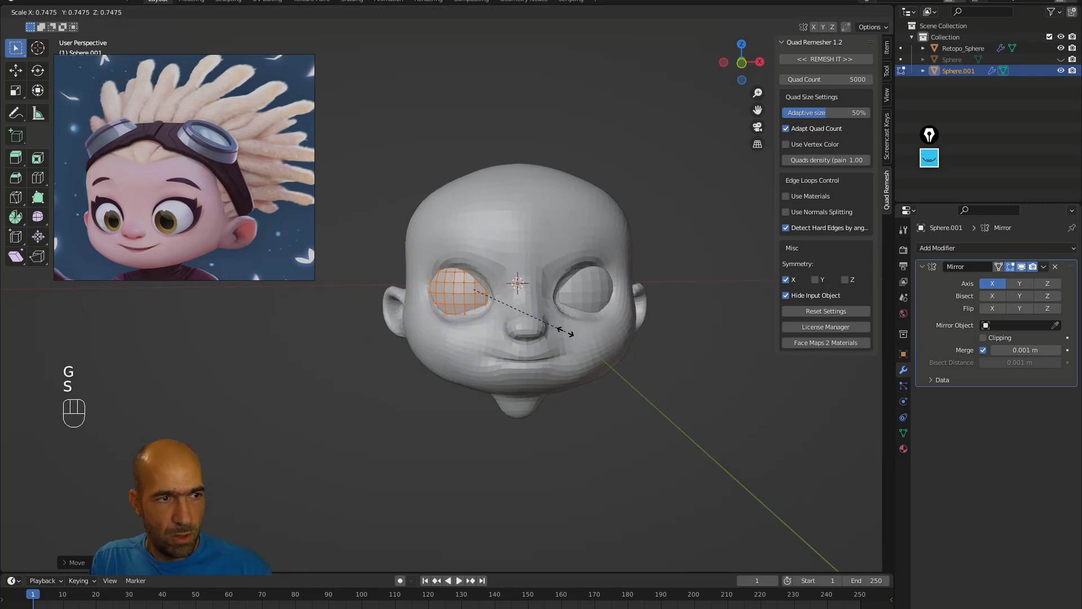
left_click(565, 334)
middle_click_drag(654, 358, 589, 348, "alt")
key("g")
left_click(747, 366)
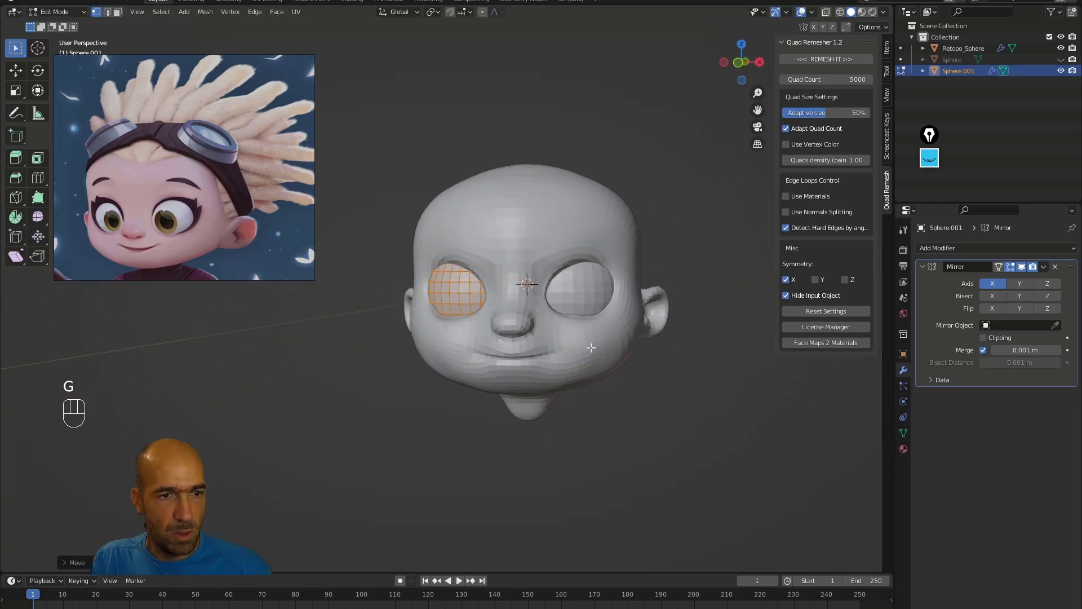
Return to Object Mode and apply smooth shading to the eyeballs.
key("Tab")
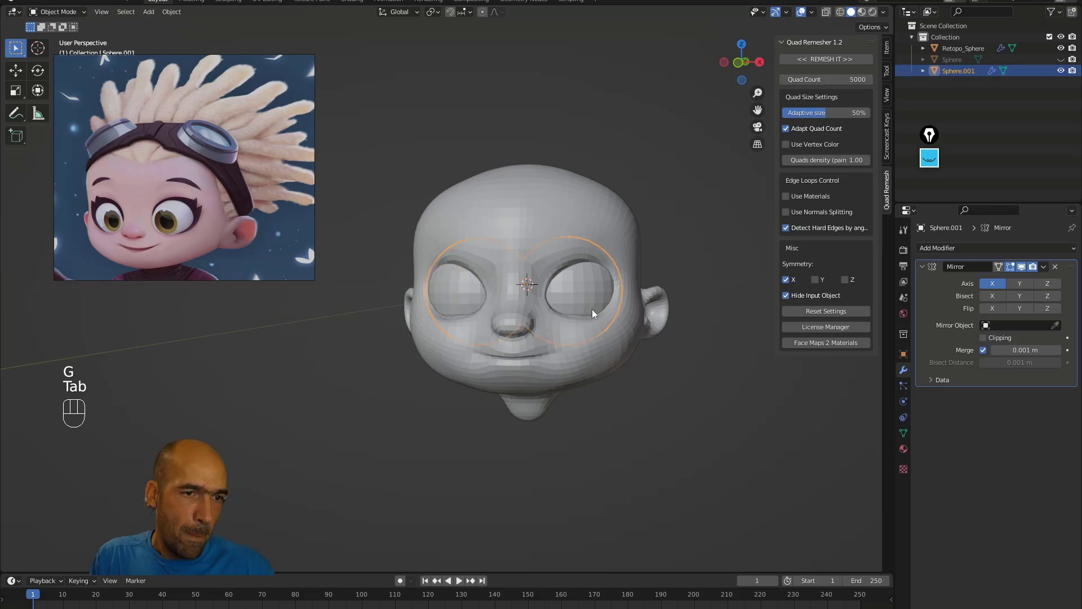
right_click(591, 310)
left_click(588, 306)
middle_click_drag(621, 299, 624, 286, "alt")
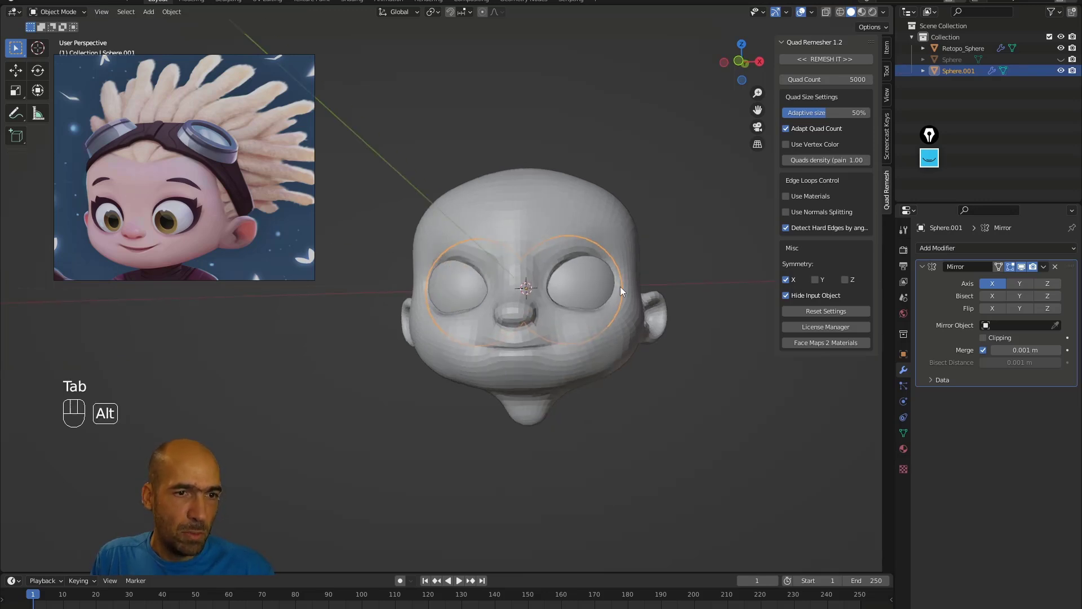
Select the head and set its Multires viewport level to 2.
left_click(544, 218)
middle_click_drag(567, 201, 593, 208, "alt")
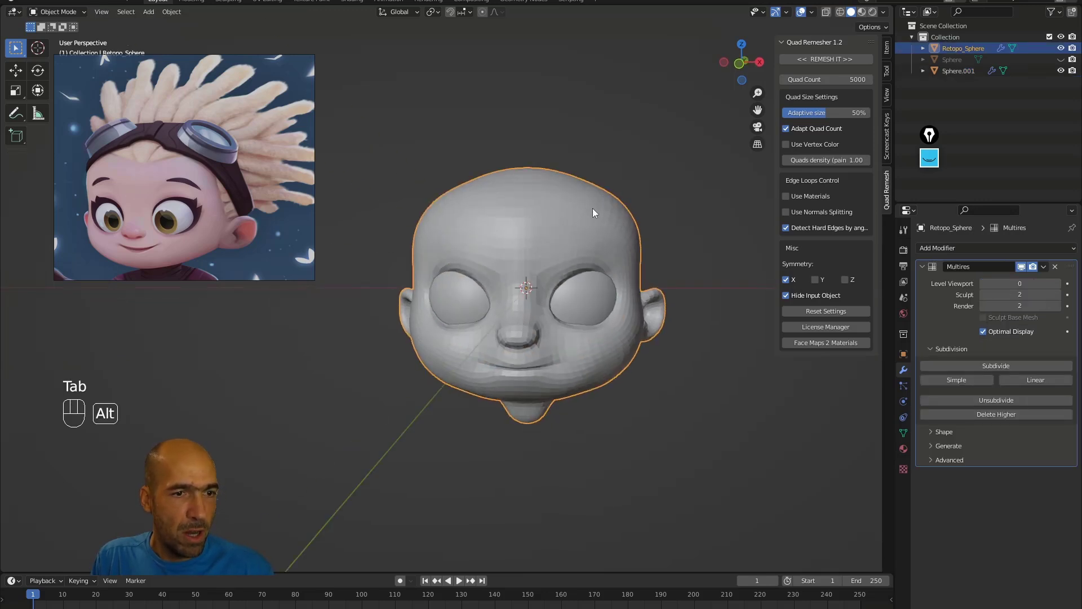
scroll(1026, 283, "up", 2, "ctrl")
scroll(817, 353, "up", 2)
middle_click_drag(624, 365, 505, 302, "alt")
scroll(522, 292, "up", 3)
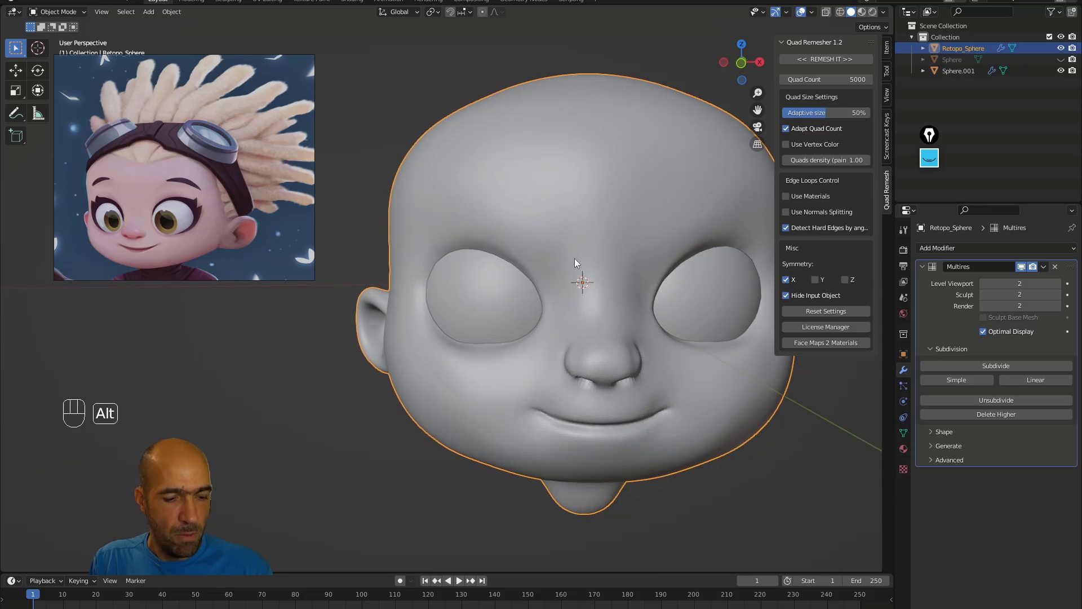
Return the head to Sculpt Mode and fit the eye socket edges around the eyeballs with an enlarged Grab brush.
key("ctrl+Tab")
key("bracketright")
key("bracketright")
key("bracketright")
key("bracketright")
key("bracketright")
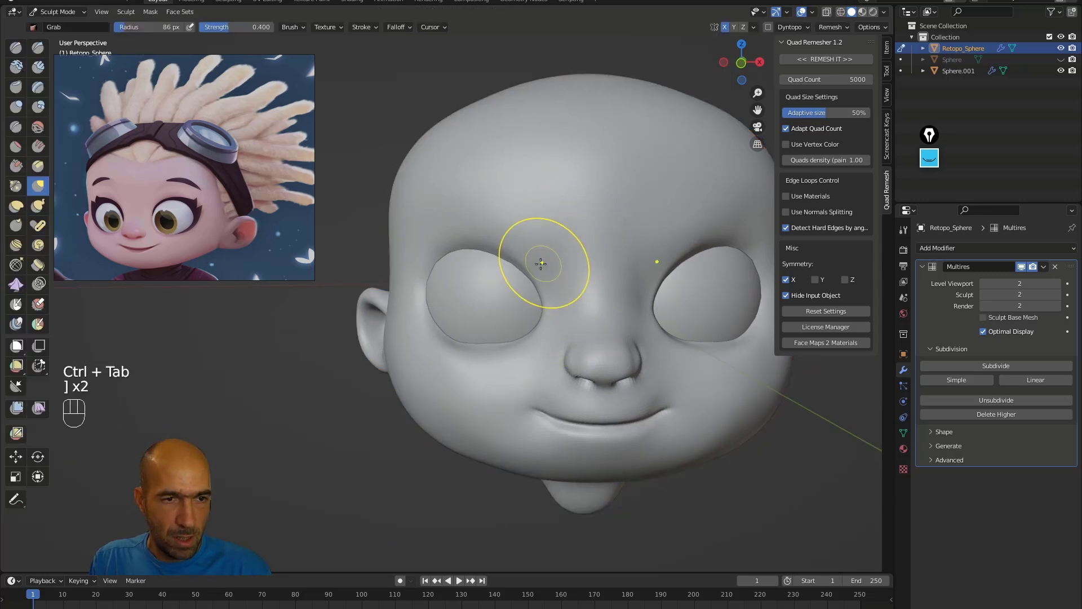
key("bracketright")
mouse_move(519, 254)
middle_mouse_down("alt")
mouse_move(513, 297)
mouse_move(530, 293)
middle_mouse_up("alt")
mouse_move(677, 275)
middle_mouse_down("alt+shift")
mouse_move(669, 295)
mouse_move(602, 270)
mouse_move(663, 216)
mouse_move(587, 269)
middle_mouse_up("alt+shift")
mouse_move(657, 218)
middle_mouse_down("alt")
mouse_move(684, 208)
mouse_move(705, 276)
middle_mouse_up("alt")
Reshape the cheeks and jawline with the Grab brush at 128 px radius.
mouse_move(684, 338)
middle_mouse_down("alt")
mouse_move(725, 339)
mouse_move(684, 345)
mouse_move(694, 388)
mouse_move(691, 359)
middle_mouse_up("alt")
left_click_drag(700, 397, 672, 399)
middle_click_drag(674, 449, 662, 422, "alt")
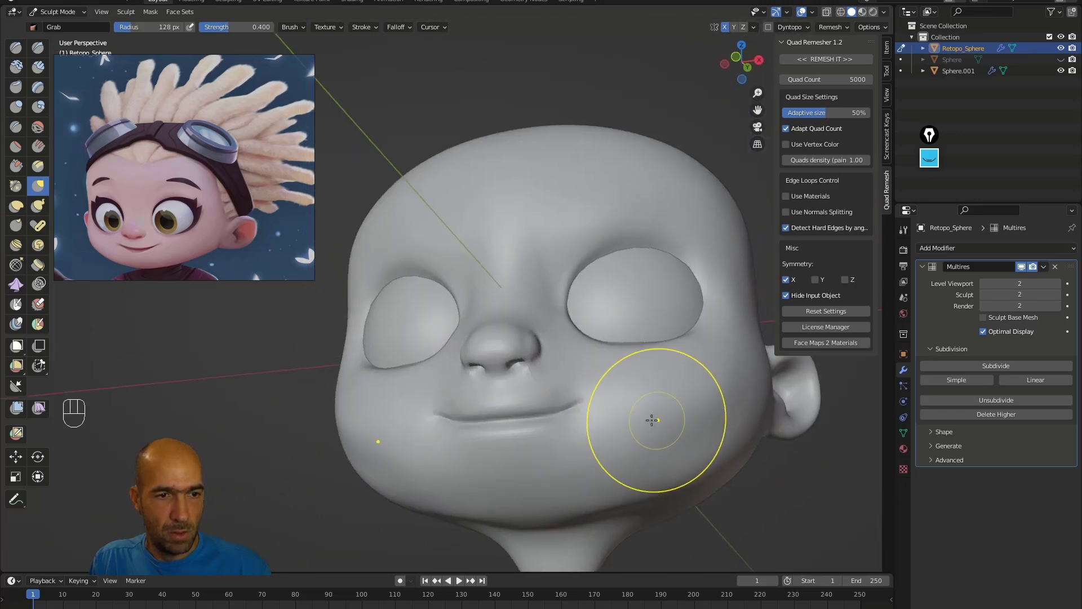
middle_click_drag(774, 482, 772, 508, "alt")
mouse_move(686, 439)
left_mouse_down()
mouse_move(696, 447)
mouse_move(678, 448)
left_mouse_up()
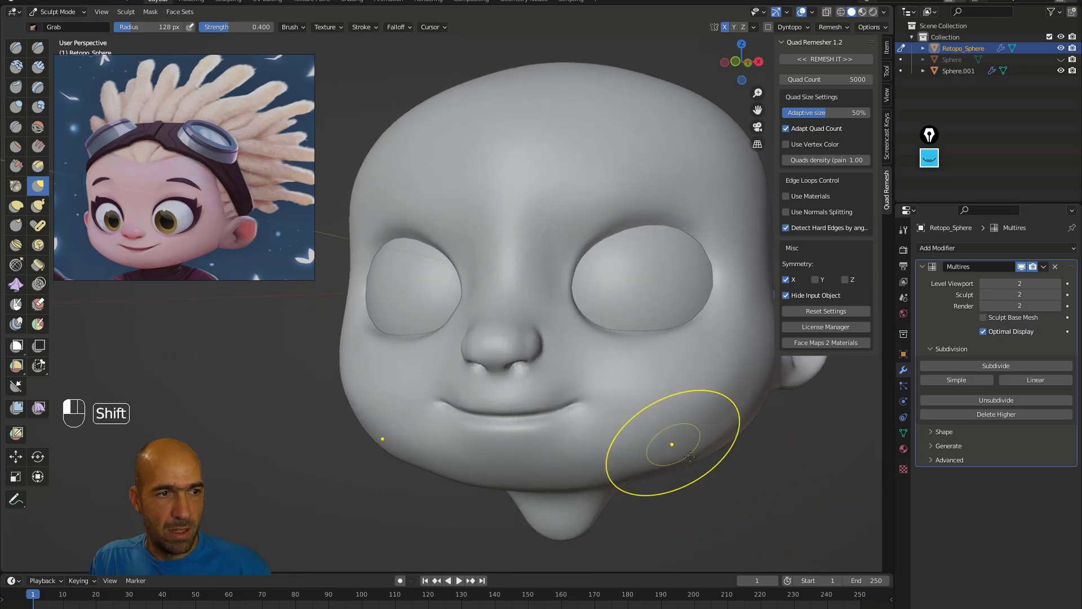
middle_click_drag(755, 455, 744, 488, "ctrl+alt")
middle_click_drag(551, 430, 594, 439)
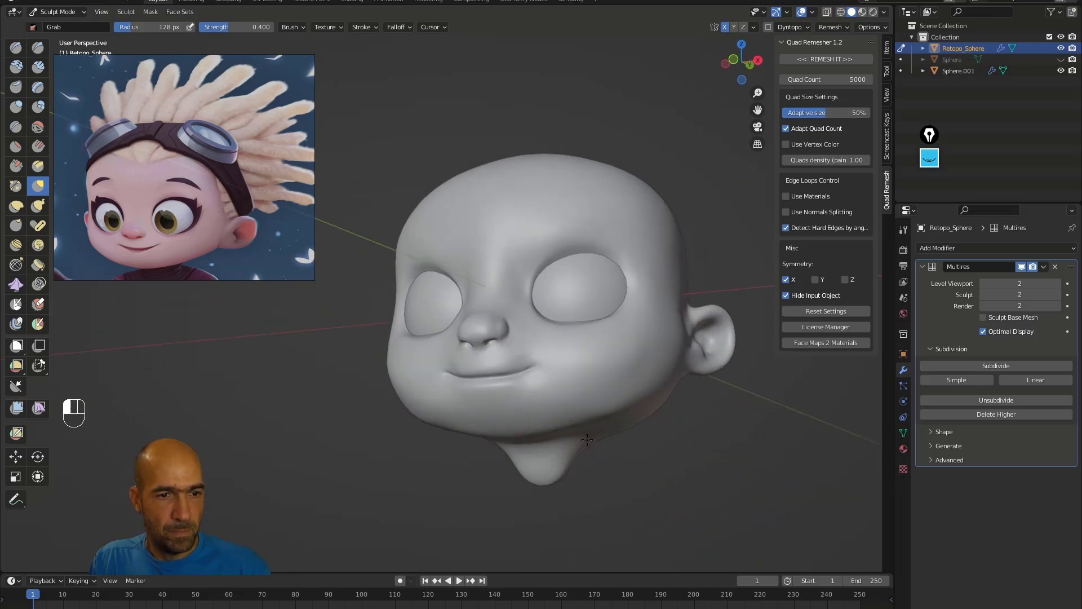
Carve the crease under the ear's upper inner rim with the Draw Sharp brush at 58 px radius.
mouse_move(592, 478)
middle_mouse_down("alt")
mouse_move(599, 484)
mouse_move(572, 467)
mouse_move(633, 423)
mouse_move(667, 421)
mouse_move(704, 442)
middle_mouse_up("alt")
middle_click_drag(684, 427, 707, 360, "ctrl+alt")
middle_click_drag(739, 437, 486, 409, "alt+shift")
middle_click_drag(660, 425, 717, 349, "ctrl+alt")
middle_click_drag(717, 350, 592, 314, "alt")
key("1")
key("bracketleft")
key("bracketleft")
key("bracketleft")
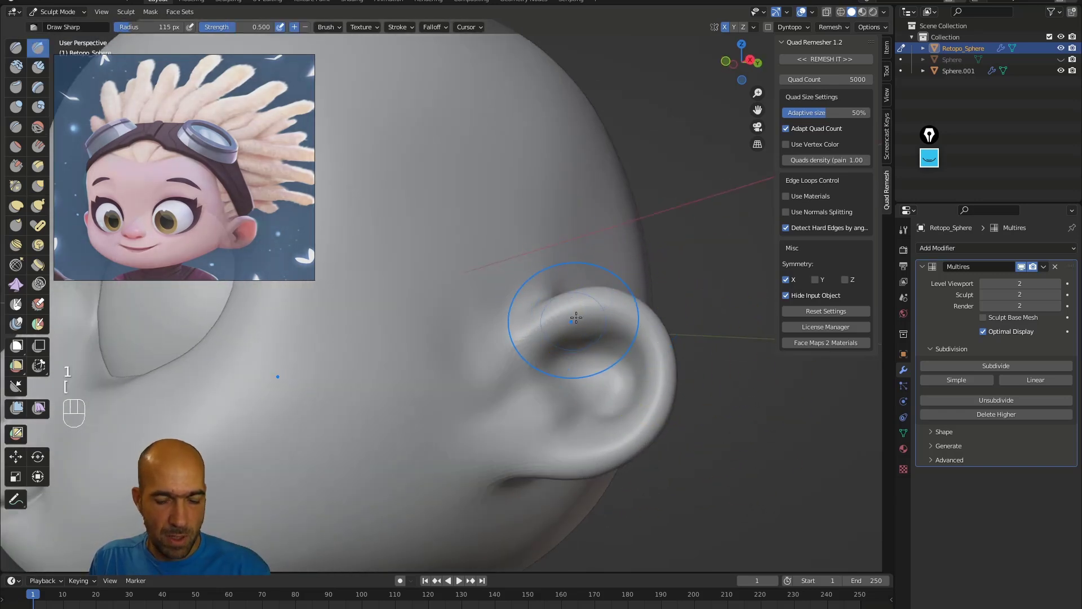
key("bracketleft")
key("bracketleft")
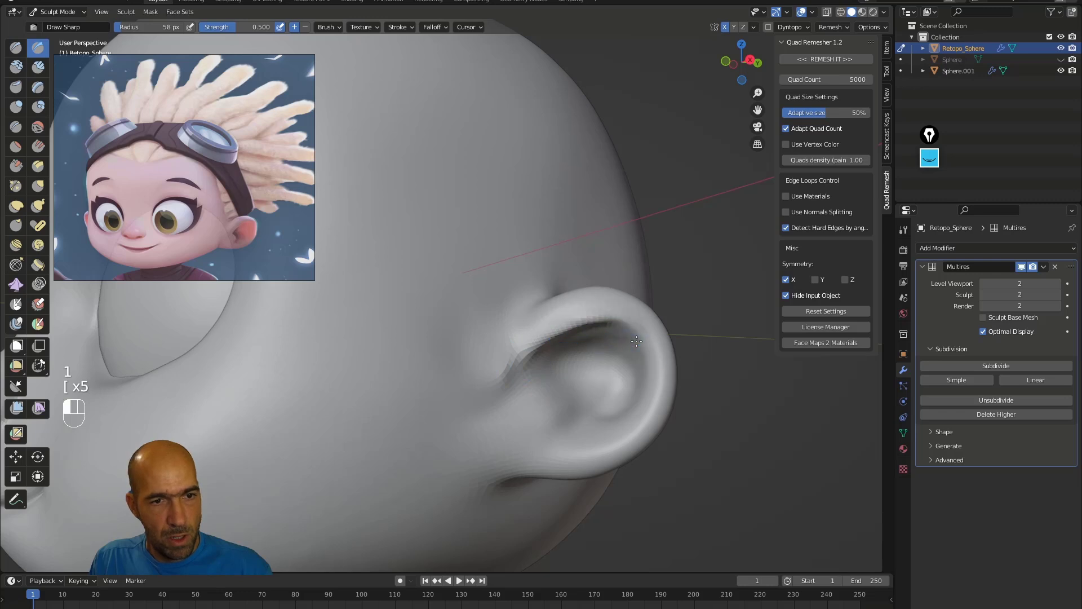
mouse_move(629, 361)
left_mouse_down("ctrl")
mouse_move(539, 386)
mouse_move(567, 426)
mouse_move(557, 432)
mouse_move(624, 400)
left_mouse_up("ctrl")
Smooth the ear's inner rim and sharpen the crease where the front of the ear meets the head.
mouse_move(580, 367)
middle_mouse_down("alt")
mouse_move(637, 365)
mouse_move(632, 395)
middle_mouse_up("alt")
left_click_drag(603, 330, 618, 332, "shift")
middle_click_drag(628, 325, 601, 324, "alt")
left_click_drag(546, 302, 497, 359, "ctrl")
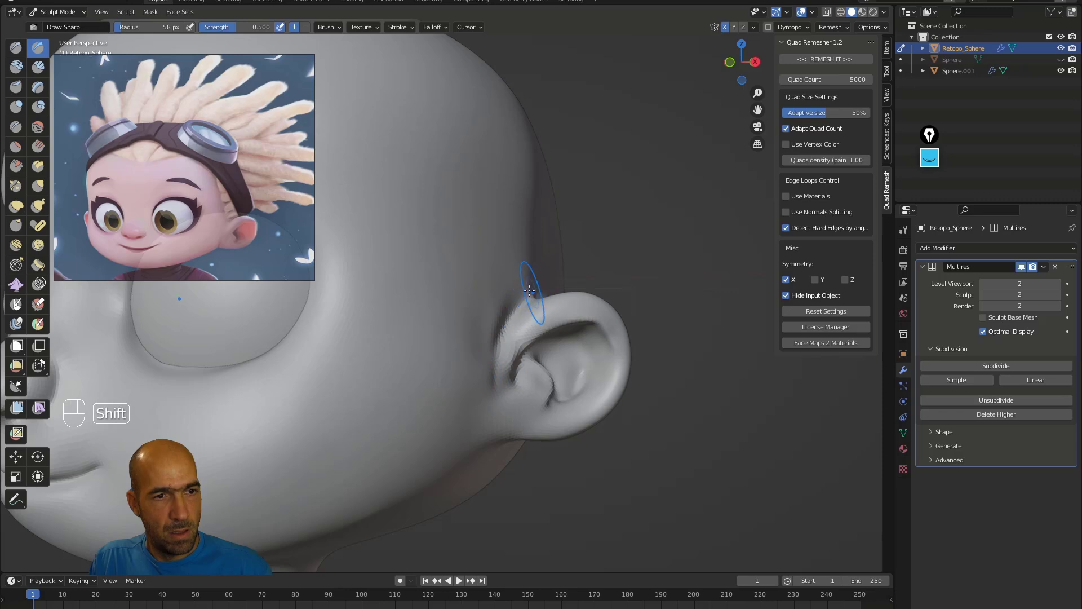
middle_click_drag(480, 361, 481, 428, "ctrl+alt")
middle_click_drag(462, 327, 530, 304, "alt")
middle_click_drag(508, 265, 603, 282, "alt+shift")
middle_click_drag(604, 282, 668, 253, "ctrl+alt")
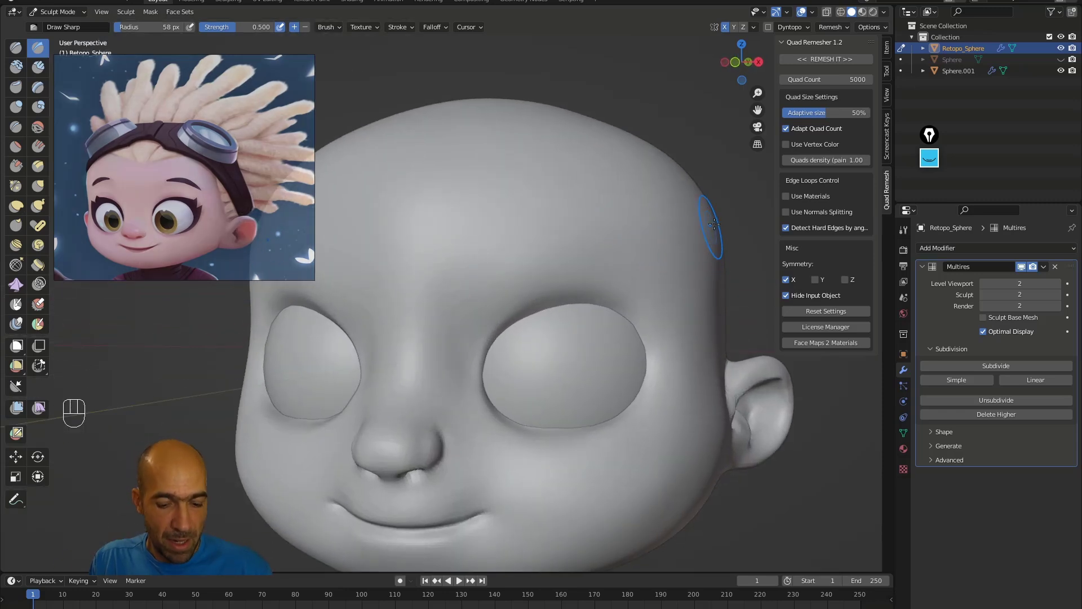
Put the head in Edit Mode with edge selection, clear the selection and isolate the head in local view.
key("Tab")
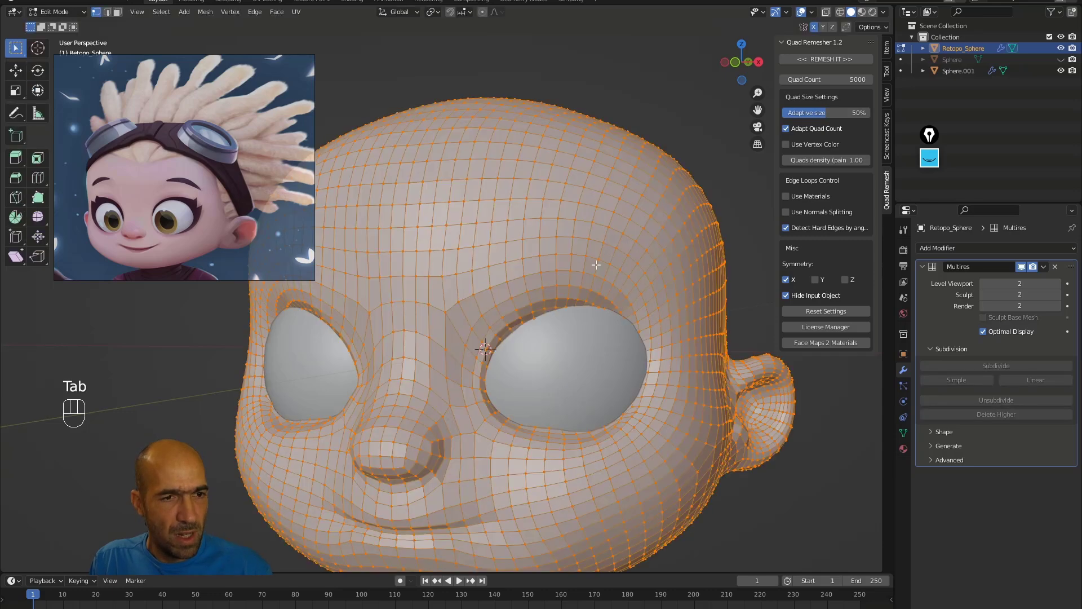
mouse_move(715, 255)
middle_mouse_down("alt")
mouse_move(717, 227)
mouse_move(717, 238)
middle_mouse_up("alt")
middle_click_drag(676, 282, 677, 217, "ctrl+alt")
middle_click_drag(441, 332, 429, 330, "alt+shift")
key("2")
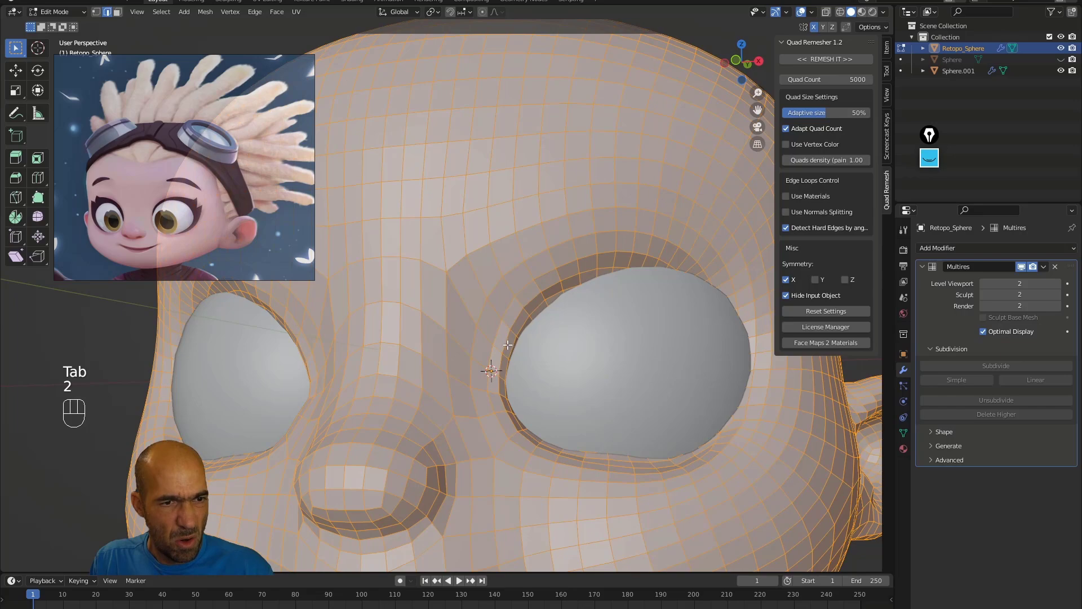
left_click(509, 345)
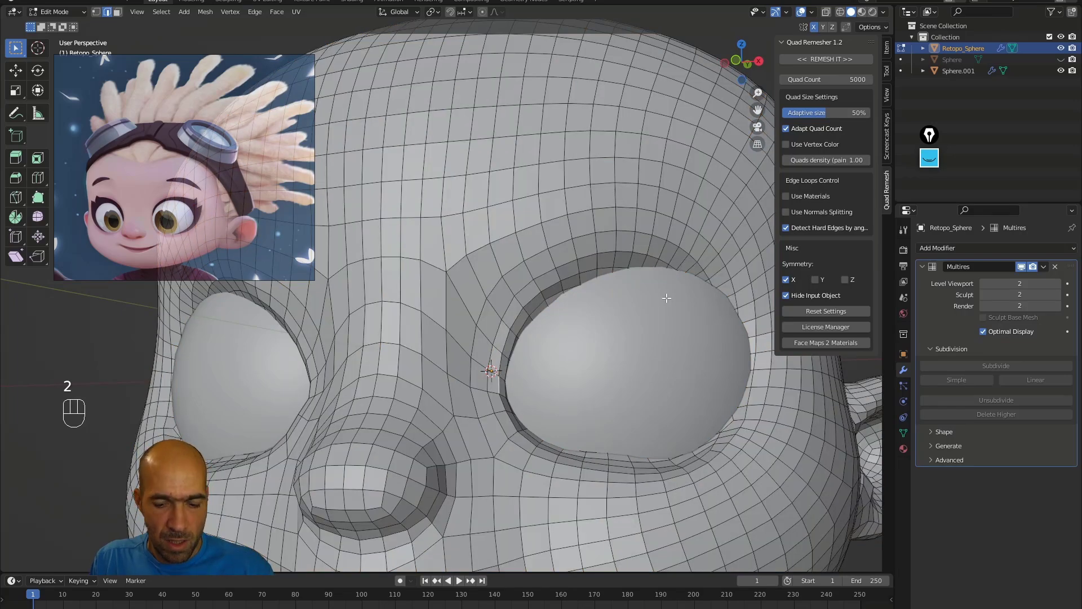
key("slash")
middle_click_drag(653, 257, 623, 200, "ctrl+alt")
mouse_move(623, 200)
middle_mouse_down("alt+shift")
mouse_move(613, 187)
mouse_move(627, 205)
middle_mouse_up("alt+shift")
middle_click_drag(605, 160, 601, 181, "alt+shift")
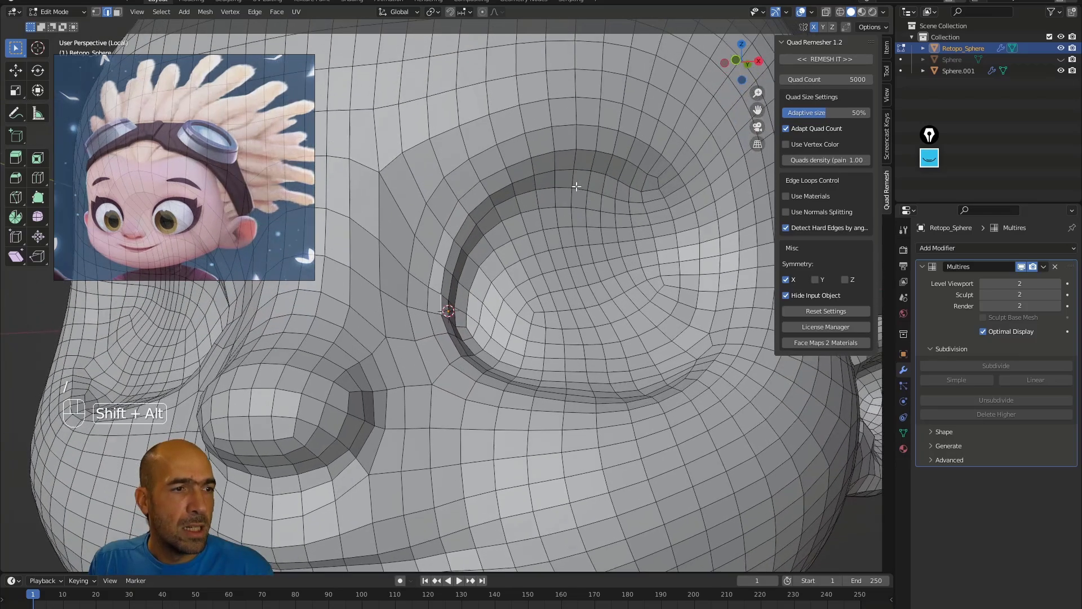
middle_click_drag(571, 218, 550, 239, "alt+shift")
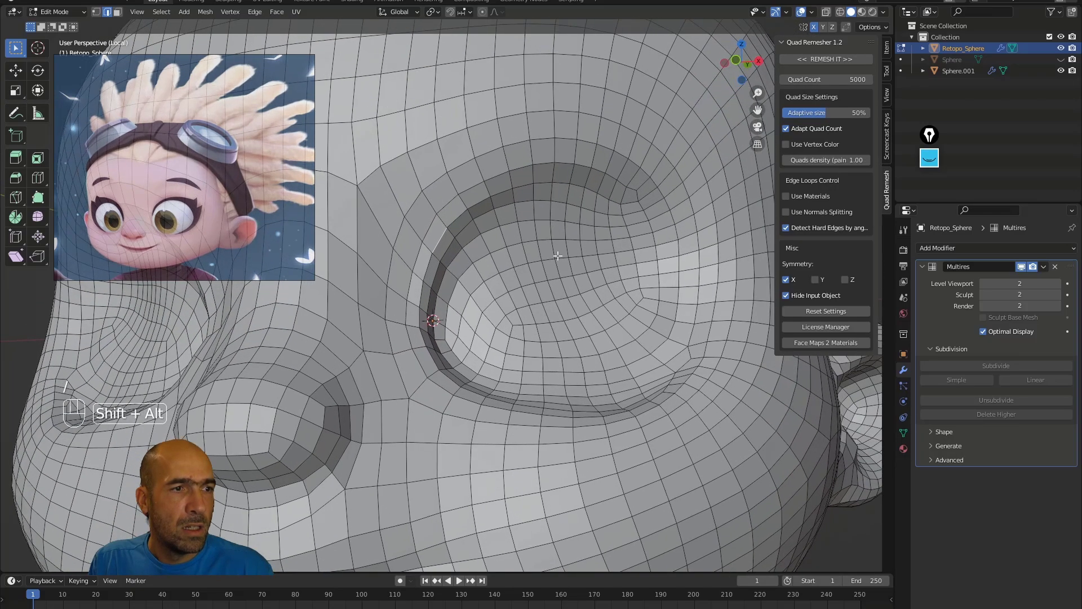
left_click(577, 401, "ctrl")
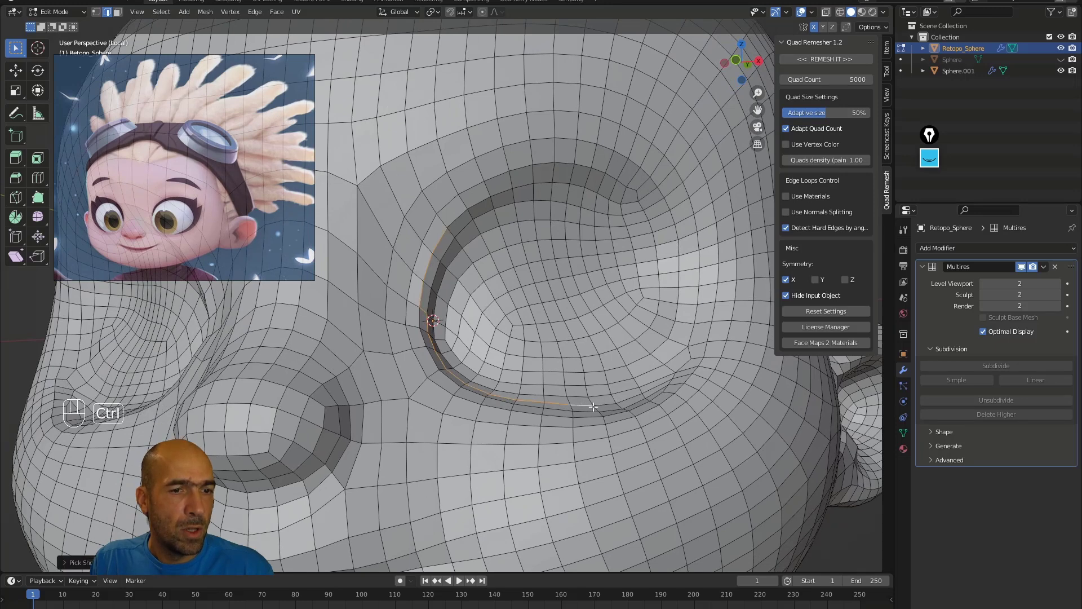
key("ctrl+z")
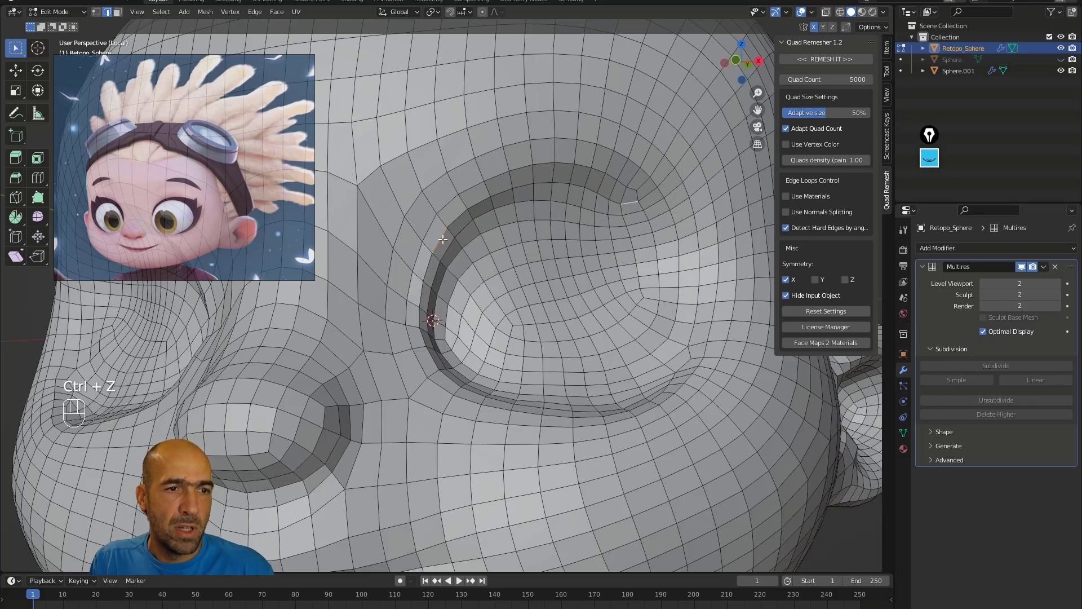
left_click(630, 201, "ctrl")
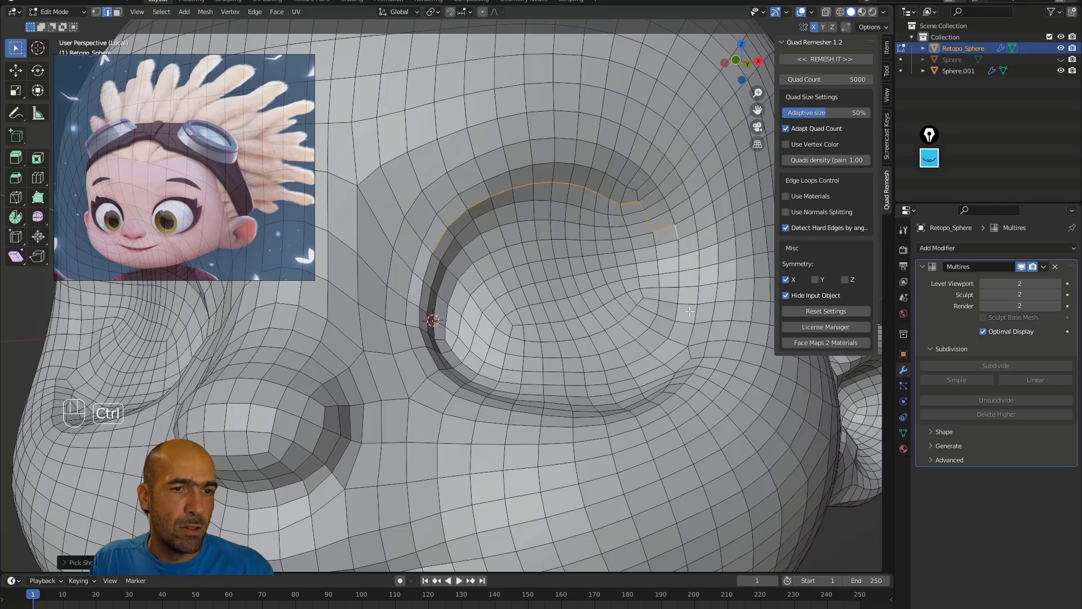
middle_click_drag(699, 277, 563, 233)
key("ctrl+z")
Duplicate the strip of faces along the eye socket's upper and outer rim and move the copy just off the surface.
key("3")
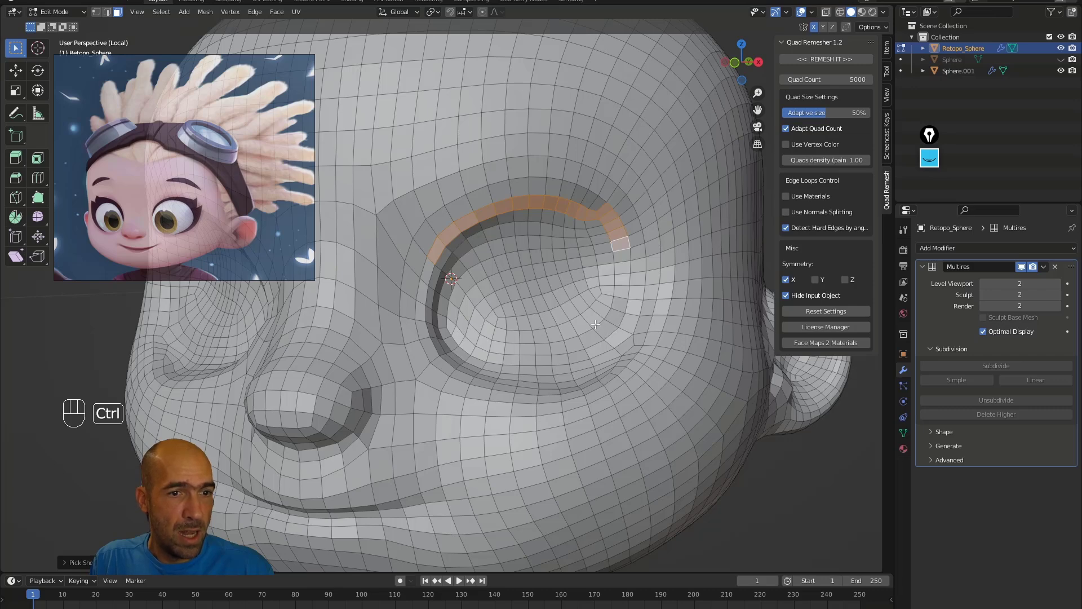
middle_click_drag(602, 309, 648, 264)
key("shift+d")
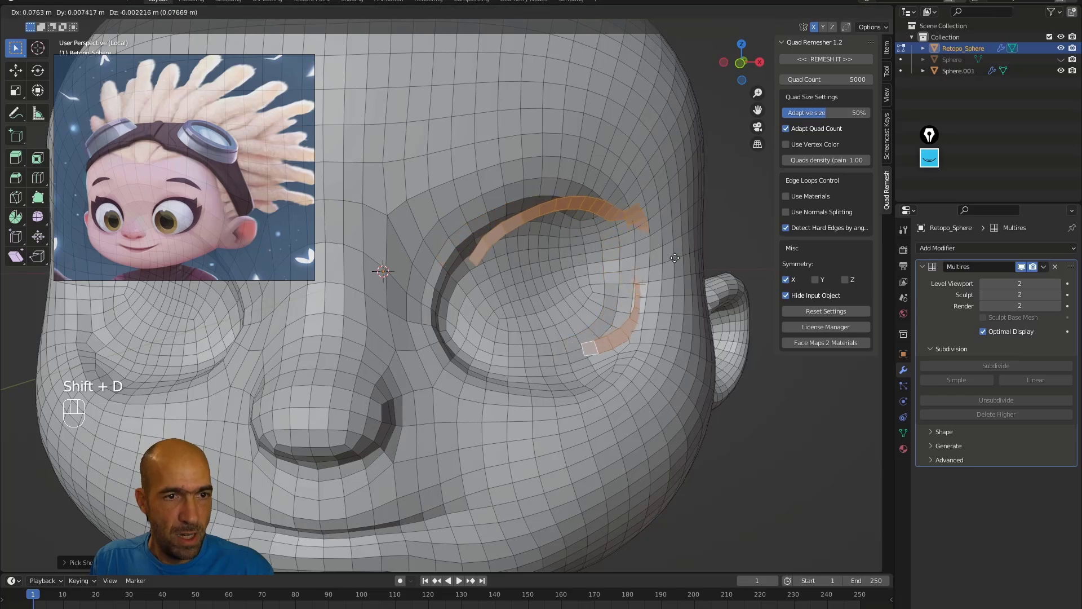
left_click(750, 242)
middle_click_drag(750, 242, 701, 272, "alt")
left_click_drag(702, 272, 676, 274, "alt")
key("g")
left_click(600, 284)
middle_click_drag(601, 285, 662, 261)
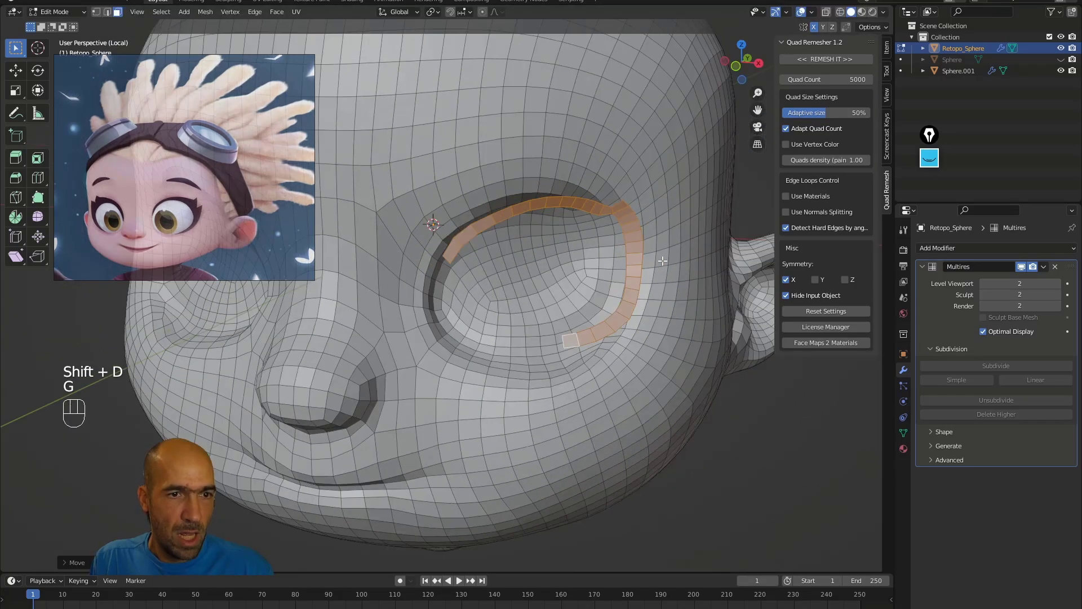
Separate the duplicated face strip into its own object and transfer Edit Mode to it.
right_click(604, 271)
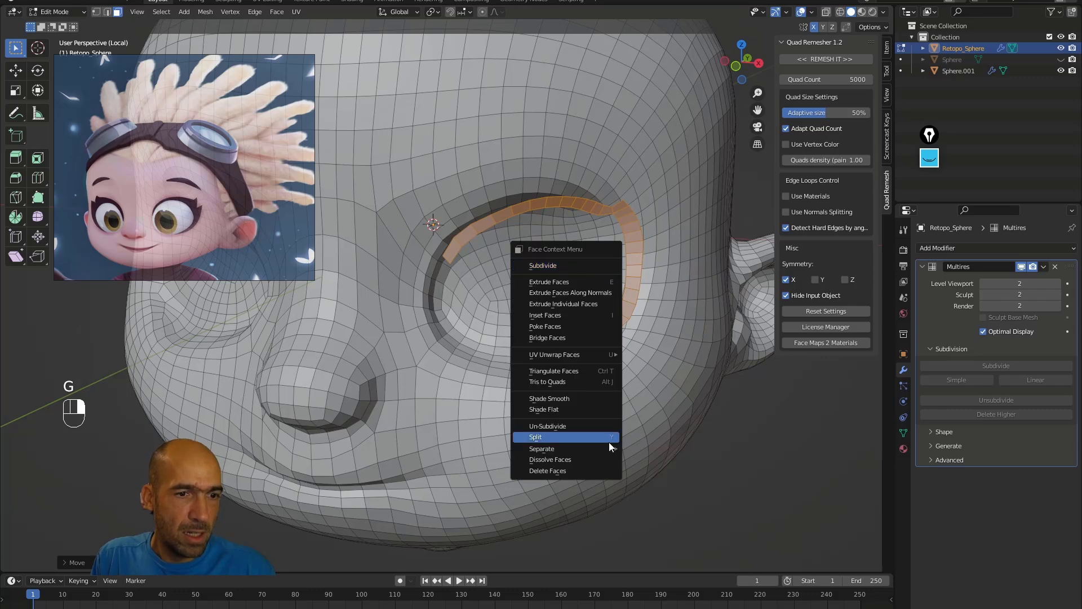
mouse_move(608, 448)
left_click(648, 450)
left_click_drag(649, 449, 658, 311, "alt")
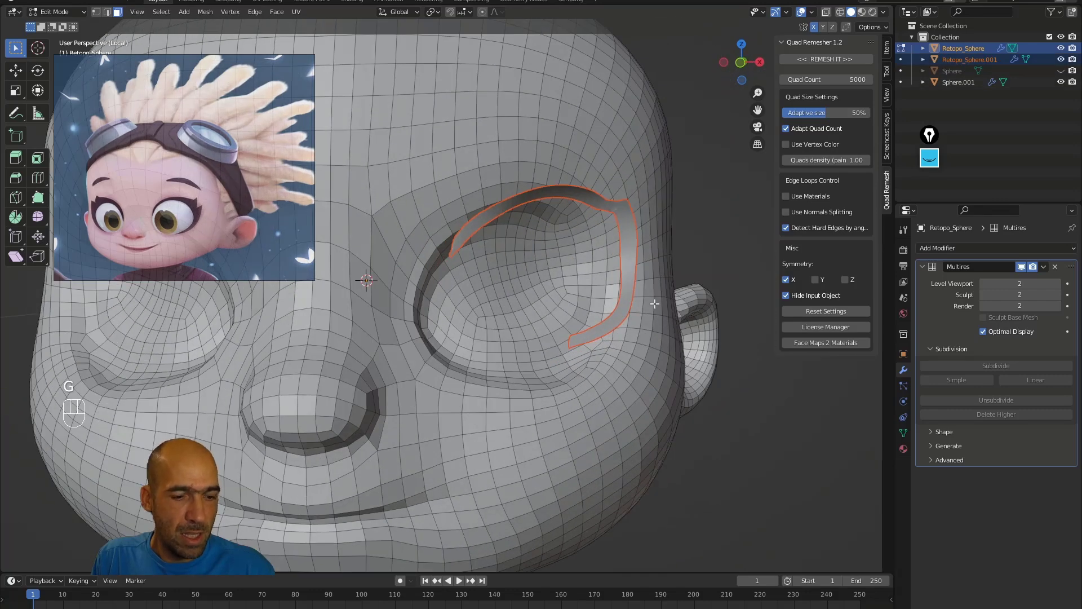
key("alt+q")
mouse_move(629, 263)
left_mouse_down("alt")
mouse_move(679, 230)
mouse_move(688, 234)
mouse_move(669, 254)
mouse_move(697, 286)
left_mouse_up("alt")
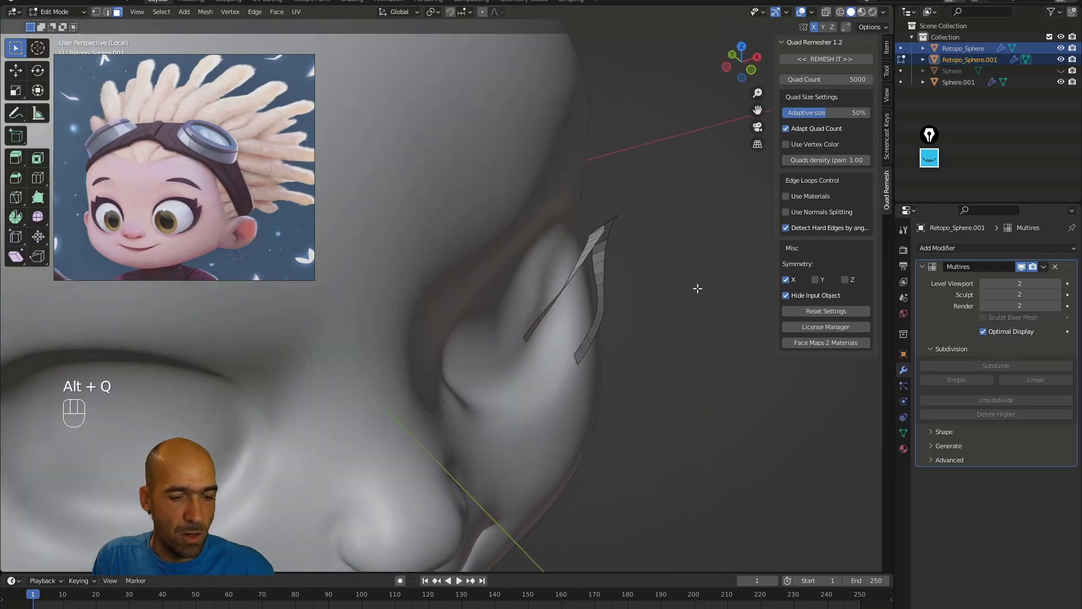
Move the whole eyelash strip into place along the eye socket rim and exit local view.
key("a")
key("g")
left_click(628, 292)
left_click_drag(628, 293, 586, 226, "alt")
key("g")
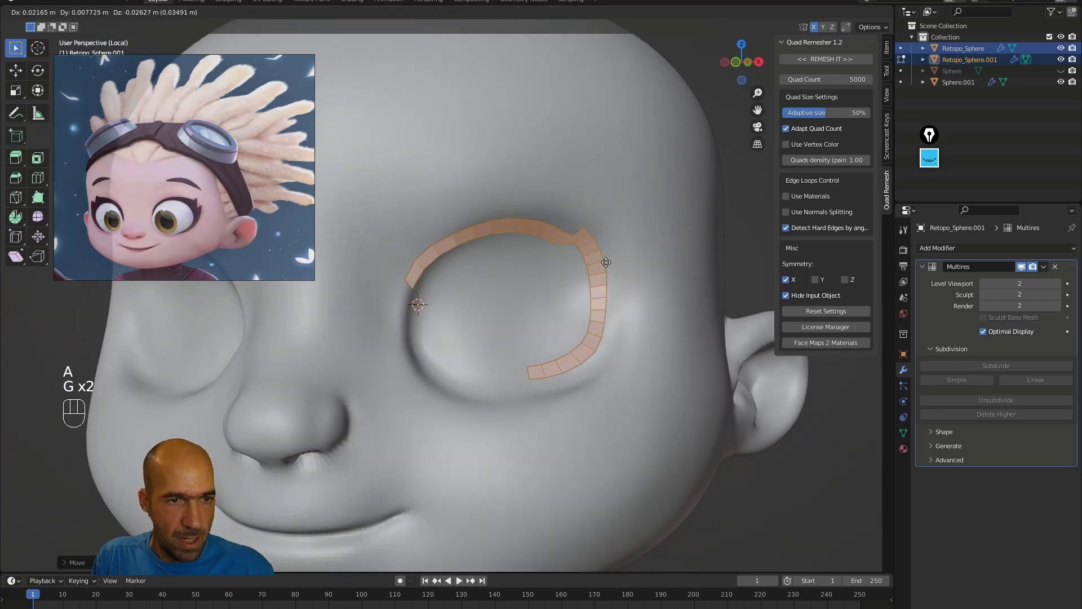
left_click_drag(656, 248, 677, 295, "alt")
key("slash")
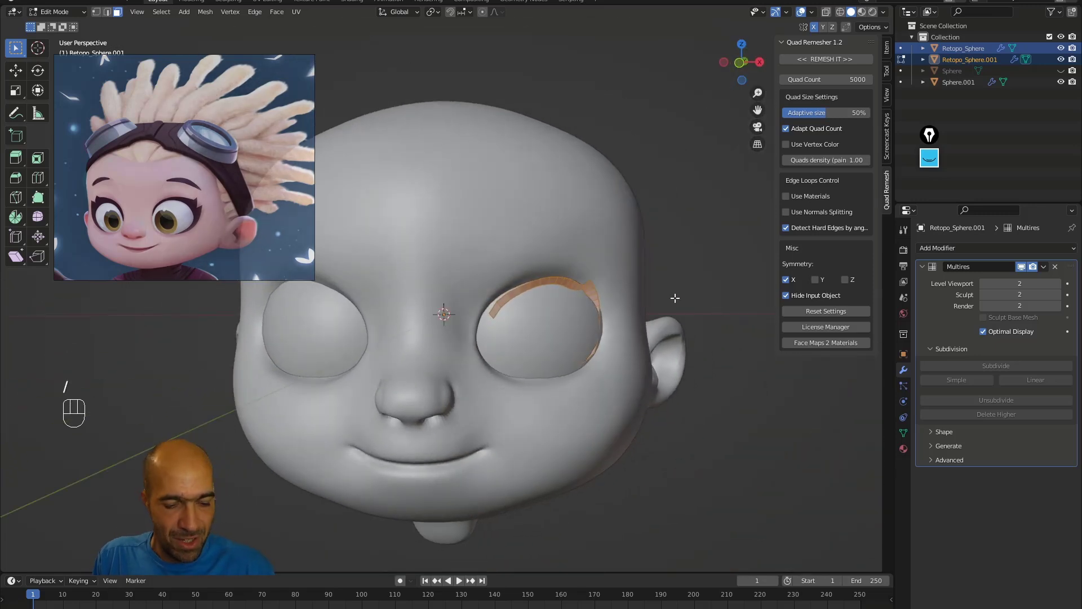
Switch the eyelash strip to Sculpt Mode and fit it around the eyeball with the Grab brush at 142 px radius.
key("ctrl+Tab")
left_click(671, 336)
left_click_drag(671, 336, 715, 354, "alt")
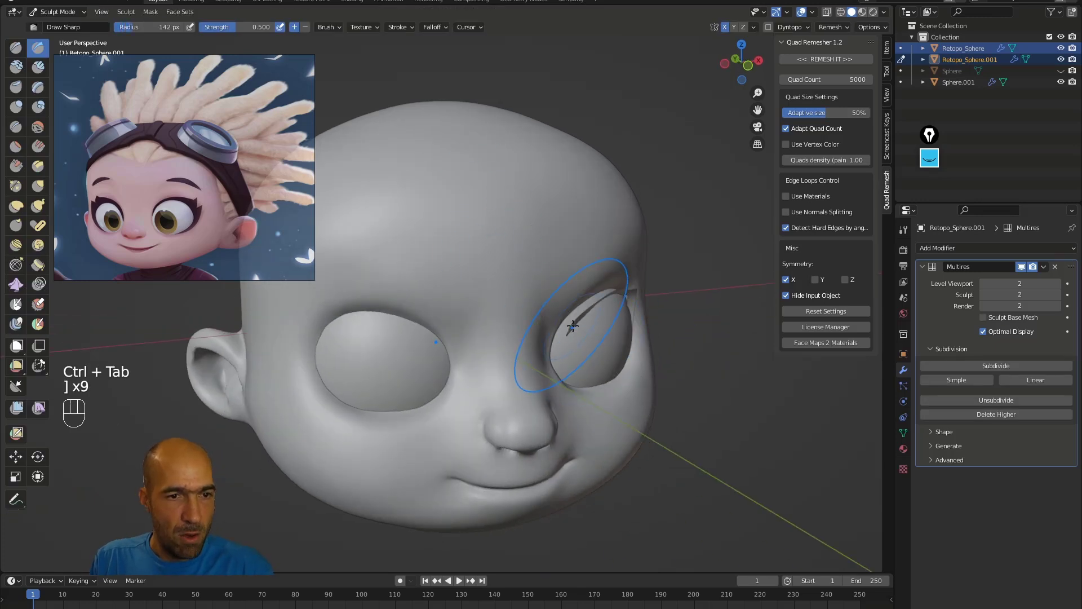
key("g")
key("g")
mouse_move(567, 337)
left_mouse_down()
mouse_move(628, 248)
mouse_move(647, 288)
mouse_move(684, 299)
mouse_move(677, 315)
left_mouse_up()
mouse_move(695, 374)
left_mouse_down("alt")
mouse_move(712, 435)
mouse_move(708, 423)
mouse_move(691, 446)
mouse_move(708, 430)
mouse_move(747, 442)
mouse_move(705, 450)
mouse_move(717, 395)
mouse_move(573, 374)
left_mouse_up("alt")
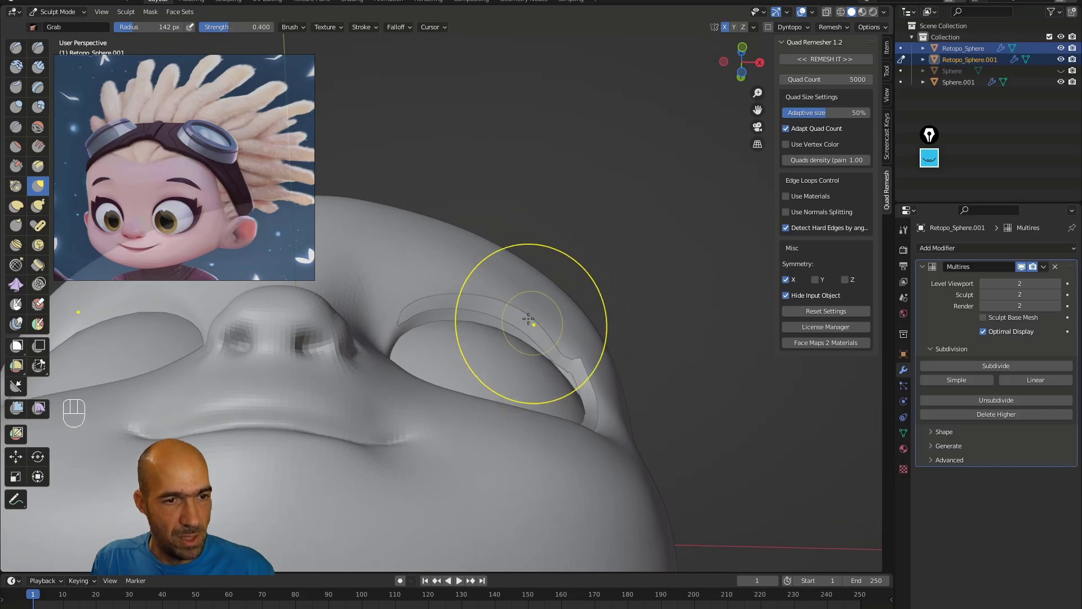
left_click_drag(387, 318, 505, 351, "alt")
left_click_drag(613, 317, 598, 305, "alt")
Pull out and smooth the eyelash strip's outer corner with the Grab brush at 81 px radius.
key("bracketleft")
key("bracketleft")
key("bracketleft")
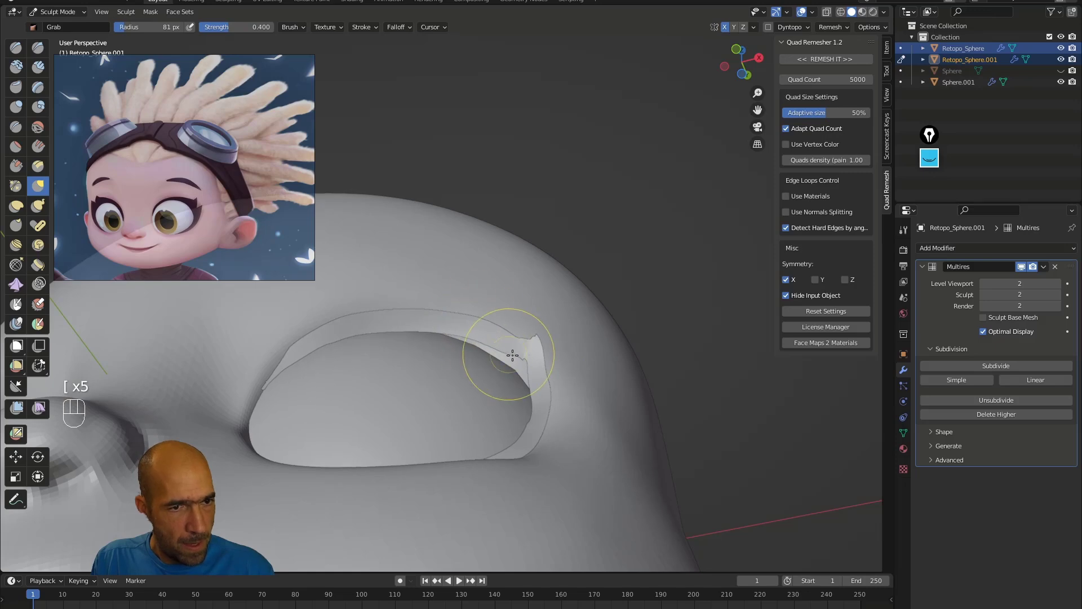
mouse_move(582, 335)
left_mouse_down("ctrl+alt")
mouse_move(569, 309)
mouse_move(571, 380)
mouse_move(628, 377)
mouse_move(629, 341)
mouse_move(660, 330)
left_mouse_up("ctrl+alt")
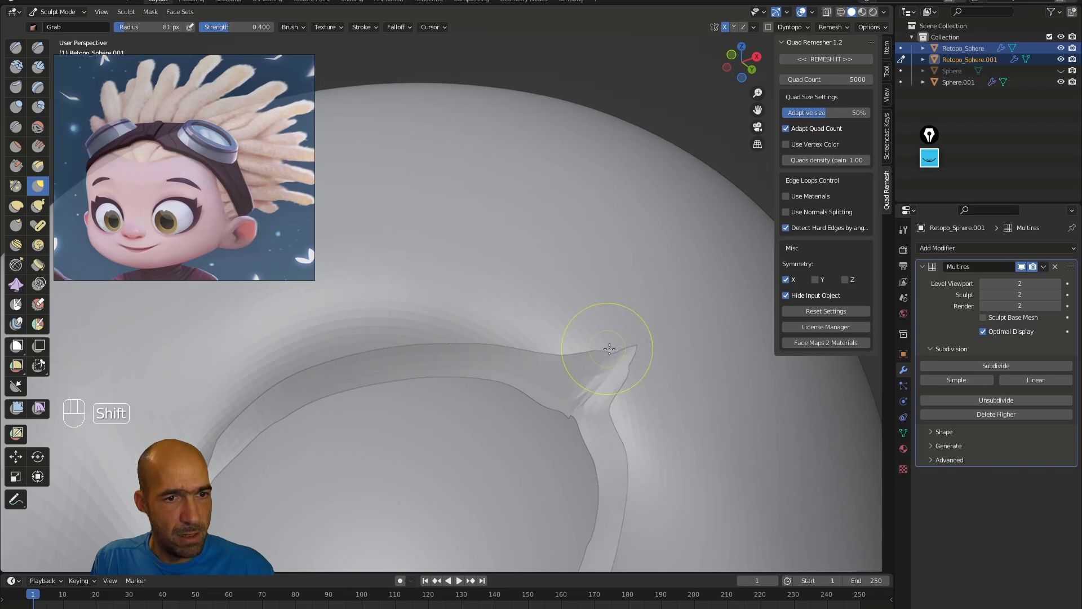
left_click_drag(593, 365, 606, 361, "shift")
Remove the Multires modifier from the eyelash strip and adjust its upper outer section with the Grab brush.
left_click(1056, 267)
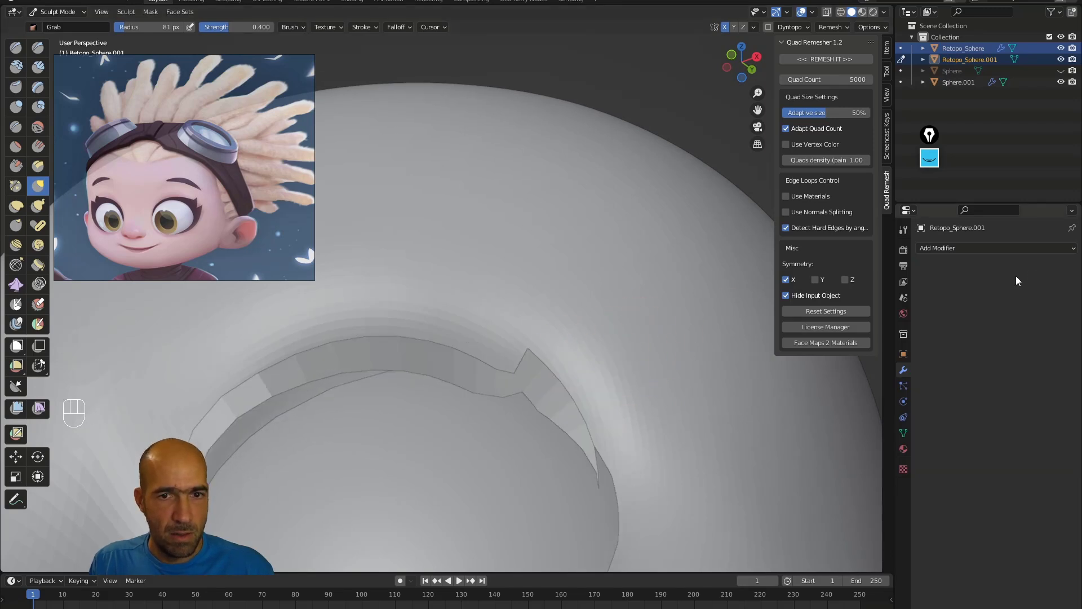
middle_click_drag(573, 344, 564, 346)
middle_click_drag(564, 345, 566, 356, "ctrl+alt")
left_click_drag(510, 356, 495, 348)
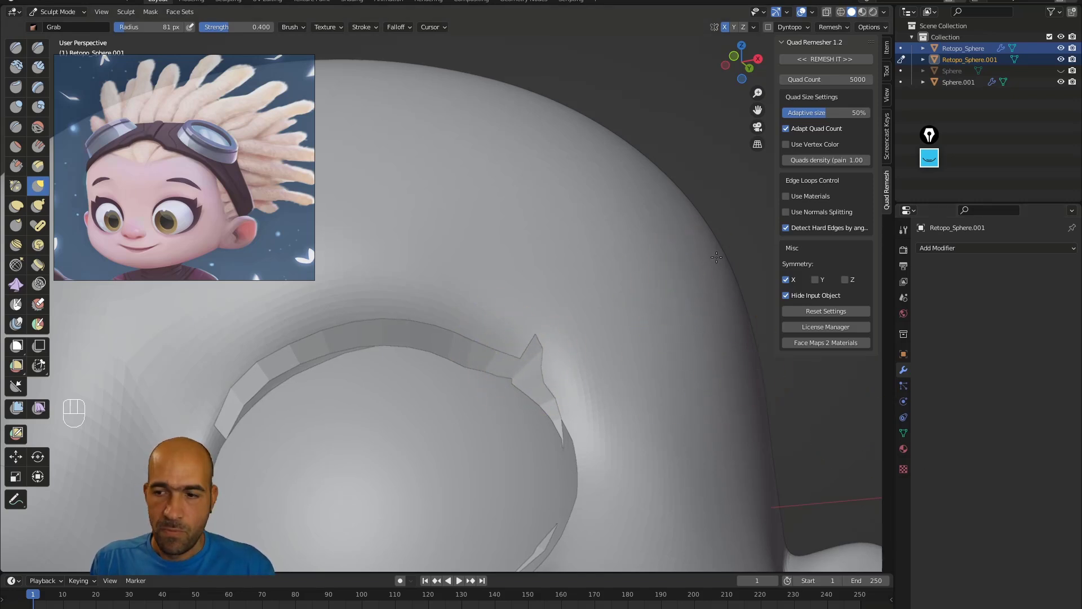
Fit the upper eyelash strip to the curve of the eyeball with Grab strokes, working from several angles.
middle_click_drag(731, 243, 520, 242)
key("g")
left_click_drag(509, 272, 510, 242)
left_click_drag(397, 251, 377, 249)
mouse_move(448, 142)
left_mouse_down("alt")
mouse_move(445, 97)
mouse_move(432, 145)
left_mouse_up("alt")
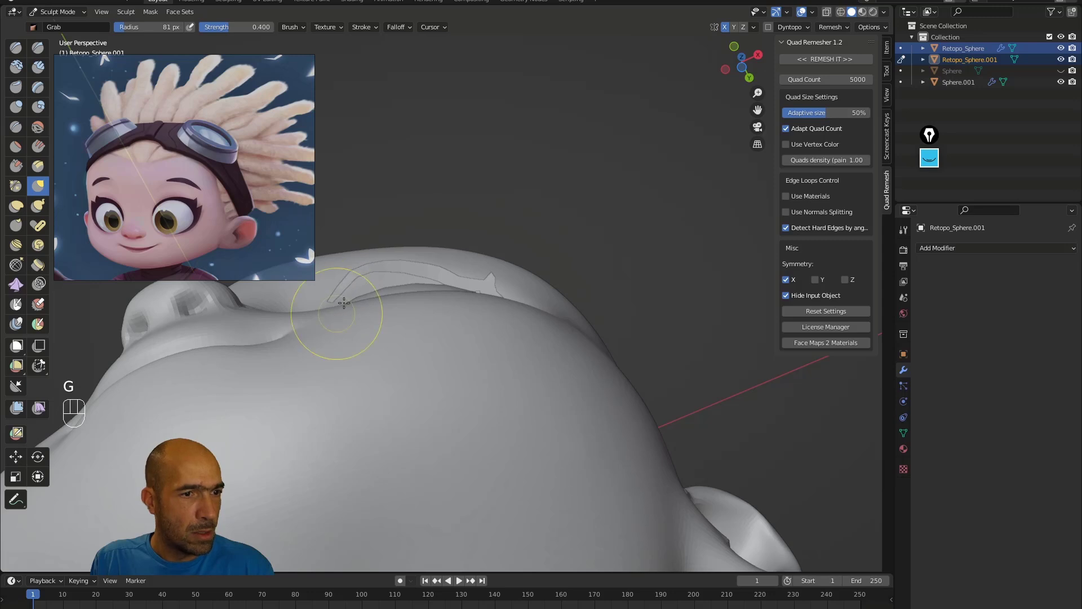
mouse_move(367, 284)
left_mouse_down()
mouse_move(351, 299)
mouse_move(357, 285)
left_mouse_up()
mouse_move(466, 224)
left_mouse_down("ctrl+alt")
mouse_move(403, 237)
mouse_move(367, 267)
left_mouse_up("ctrl+alt")
middle_click_drag(503, 204, 496, 294, "alt")
scroll(592, 282, "down", 4)
Refine the eyelash strip's outer side and inner end with the Grab brush so it hugs the eye socket.
middle_click_drag(491, 333, 466, 368)
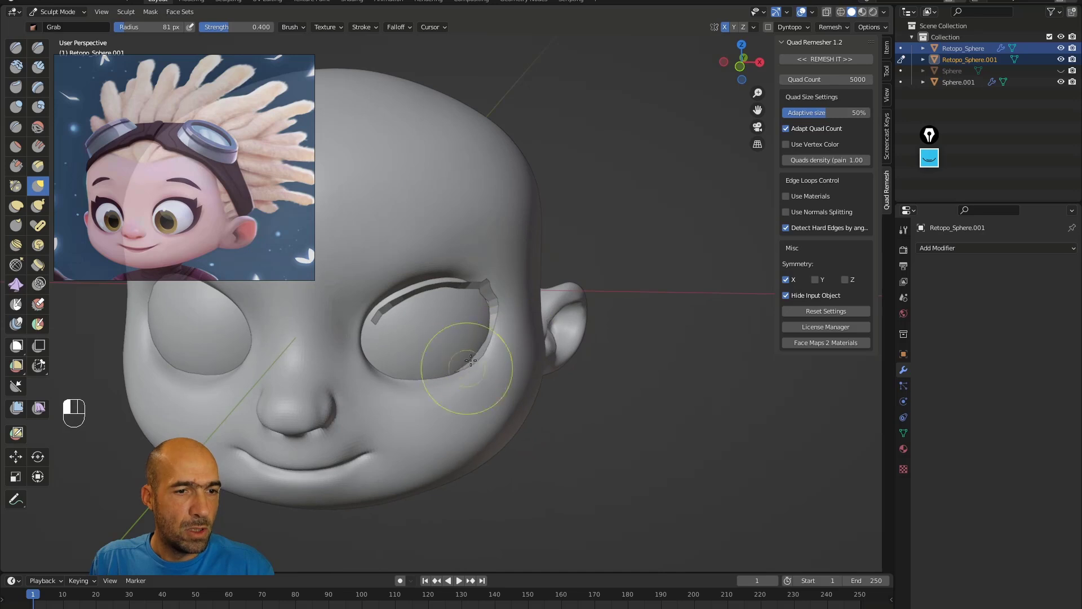
left_click_drag(486, 338, 486, 308)
scroll(511, 246, "down", 3)
middle_click_drag(511, 246, 470, 296)
scroll(470, 296, "up", 3)
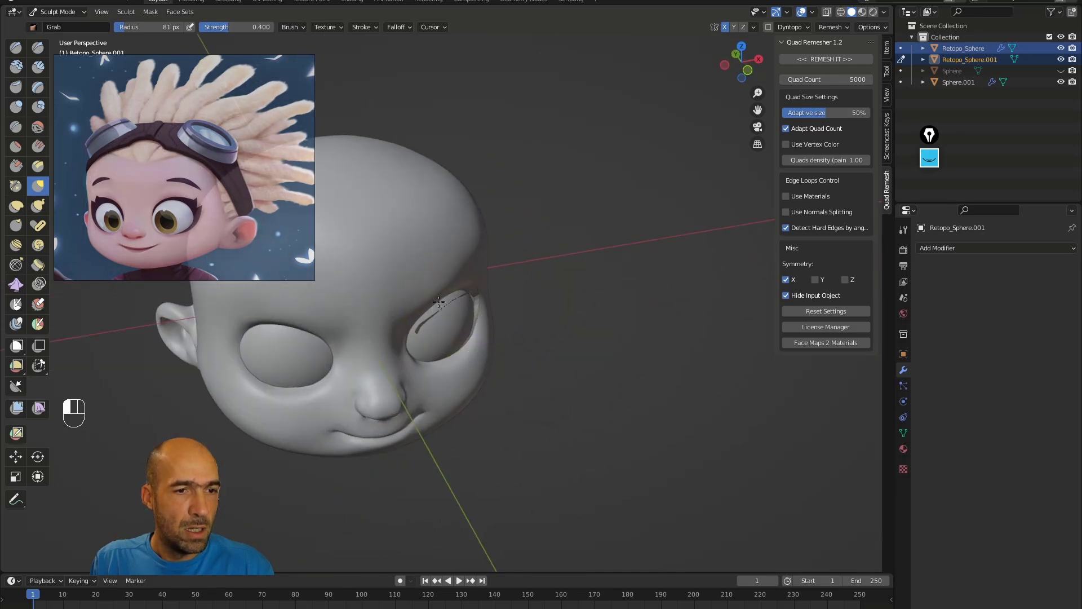
mouse_move(418, 324)
left_mouse_down("alt")
mouse_move(538, 244)
mouse_move(453, 282)
mouse_move(473, 240)
left_mouse_up("alt")
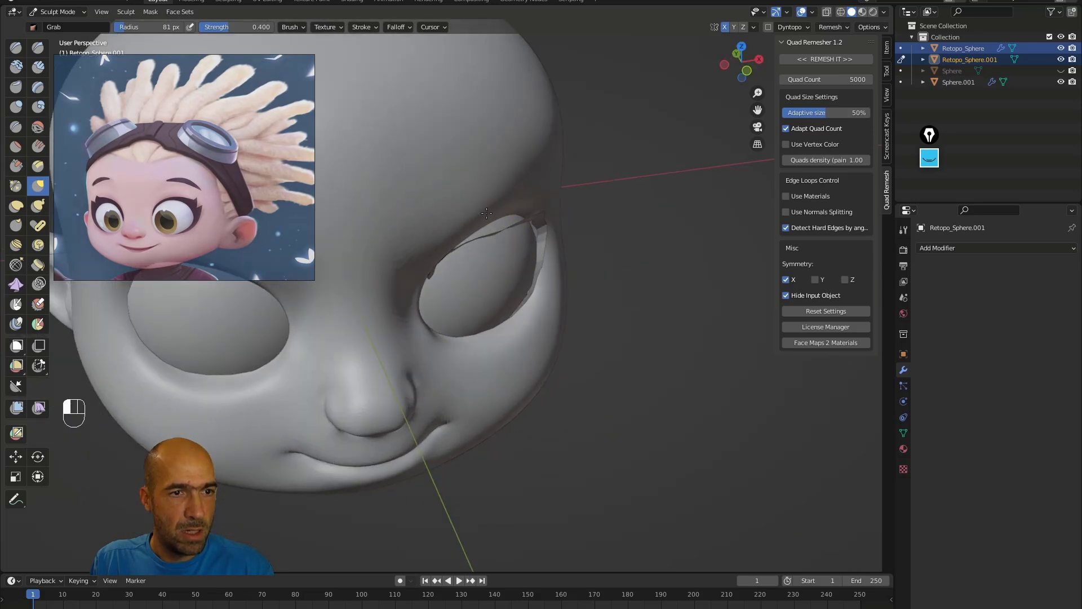
mouse_move(527, 220)
left_mouse_down("alt")
mouse_move(490, 140)
mouse_move(519, 213)
mouse_move(630, 193)
mouse_move(615, 184)
mouse_move(635, 176)
mouse_move(684, 176)
mouse_move(693, 113)
left_mouse_up("alt")
left_click_drag(629, 129, 633, 130)
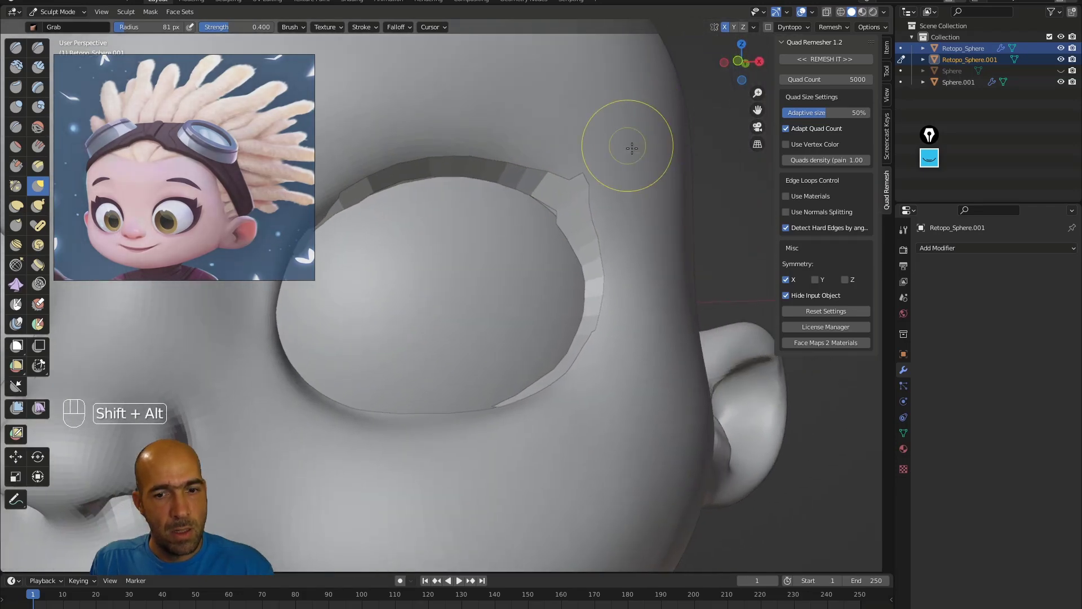
Pull two pointed lash tips from the strip's outer corner with the Grab brush at 51 px radius.
key("bracketleft")
key("bracketleft")
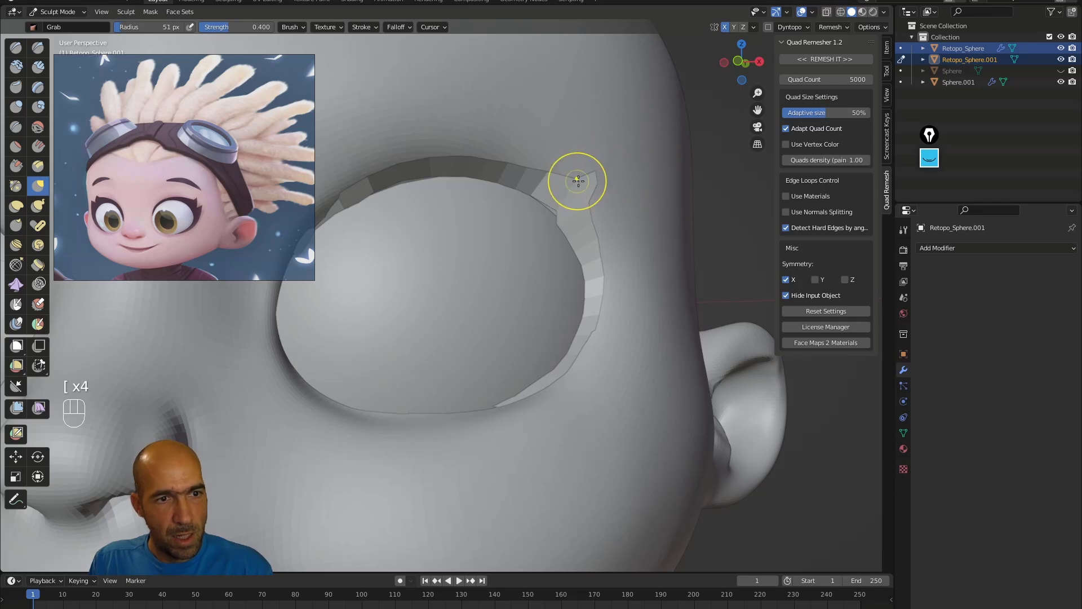
left_click_drag(636, 210, 642, 212, "alt")
left_click_drag(616, 216, 625, 228, "ctrl+alt")
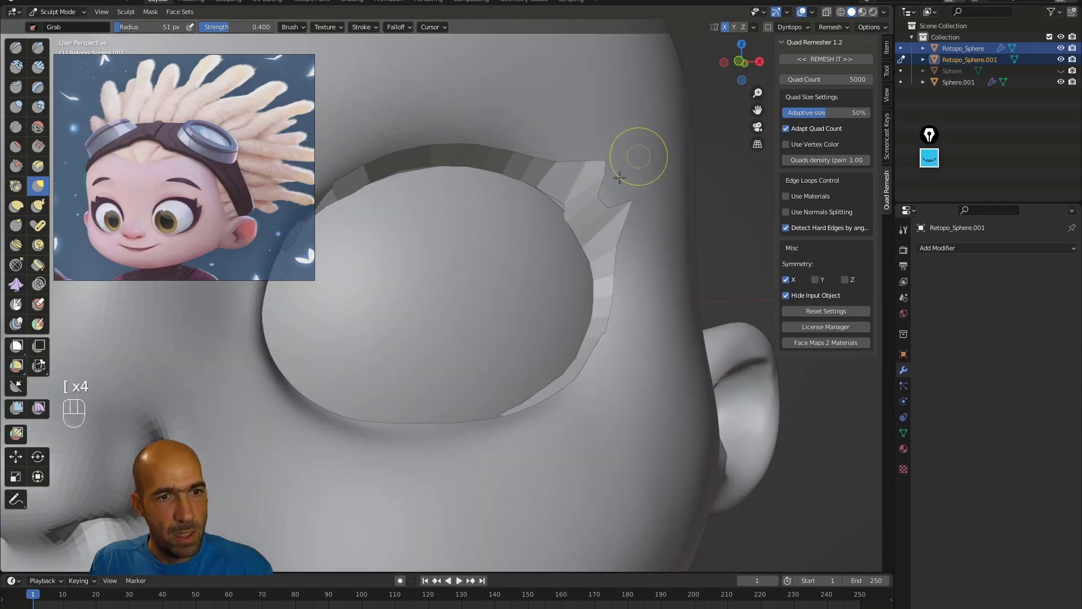
mouse_move(565, 205)
left_mouse_down()
mouse_move(543, 213)
mouse_move(674, 296)
mouse_move(648, 332)
left_mouse_up()
Add a Solidify modifier to the eyelash strip.
mouse_move(533, 301)
left_mouse_down("alt")
mouse_move(586, 319)
mouse_move(536, 314)
mouse_move(523, 331)
mouse_move(587, 297)
left_mouse_up("alt")
left_click(939, 250)
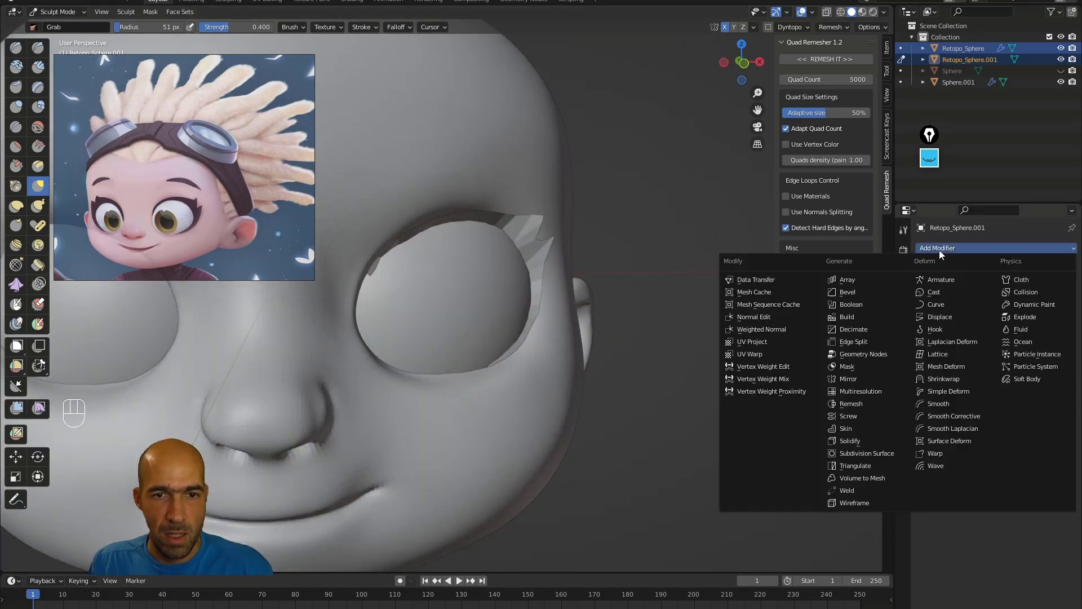
left_click(849, 440)
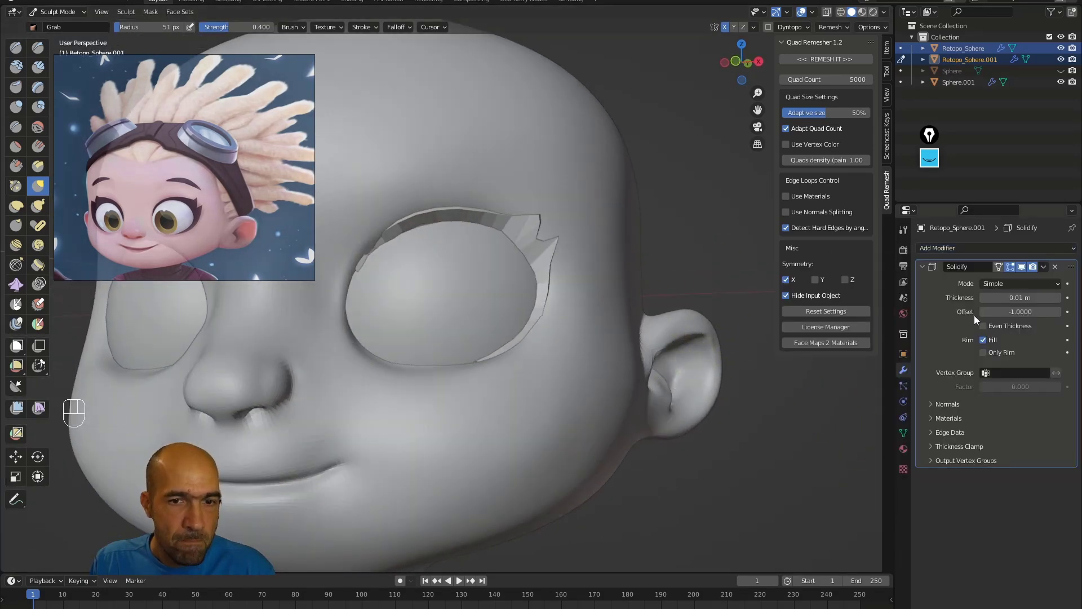
Set the Solidify thickness to 0.02 m and add a Subdivision Surface modifier to the eyelash strip.
left_click(1012, 298)
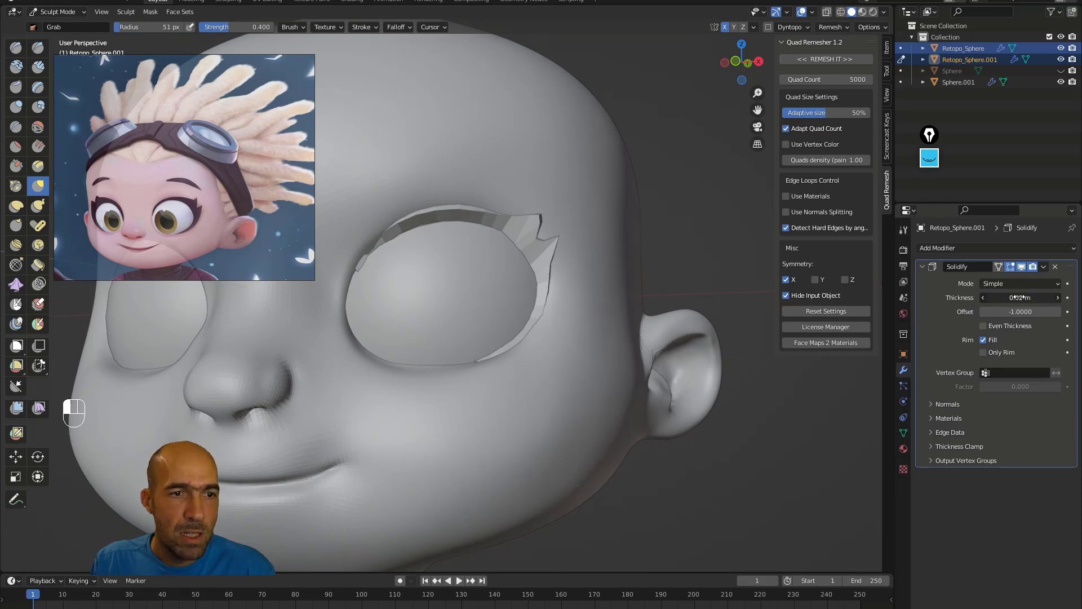
left_click_drag(744, 304, 727, 293, "alt")
left_click(969, 251)
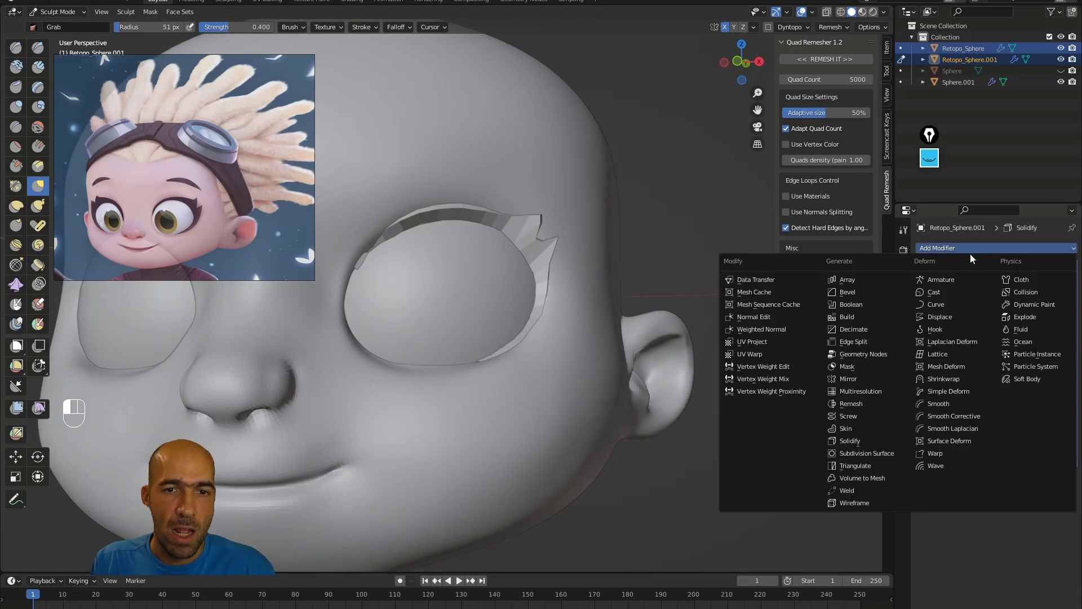
left_click(871, 453)
left_click_drag(860, 431, 765, 332, "alt")
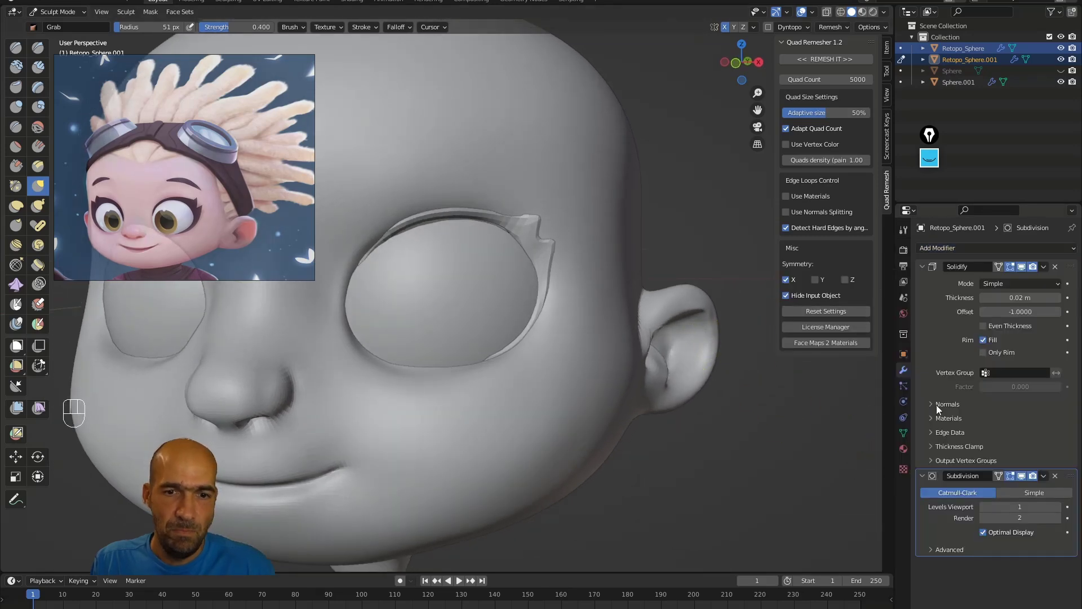
Set the subdivision viewport and render levels to 3, and the Solidify edge crease to 0.497 inner and 0.476 outer.
left_click(1059, 506)
left_click(1058, 518)
left_click(1057, 508)
left_click_drag(741, 341, 743, 356, "ctrl+alt")
left_click(958, 432)
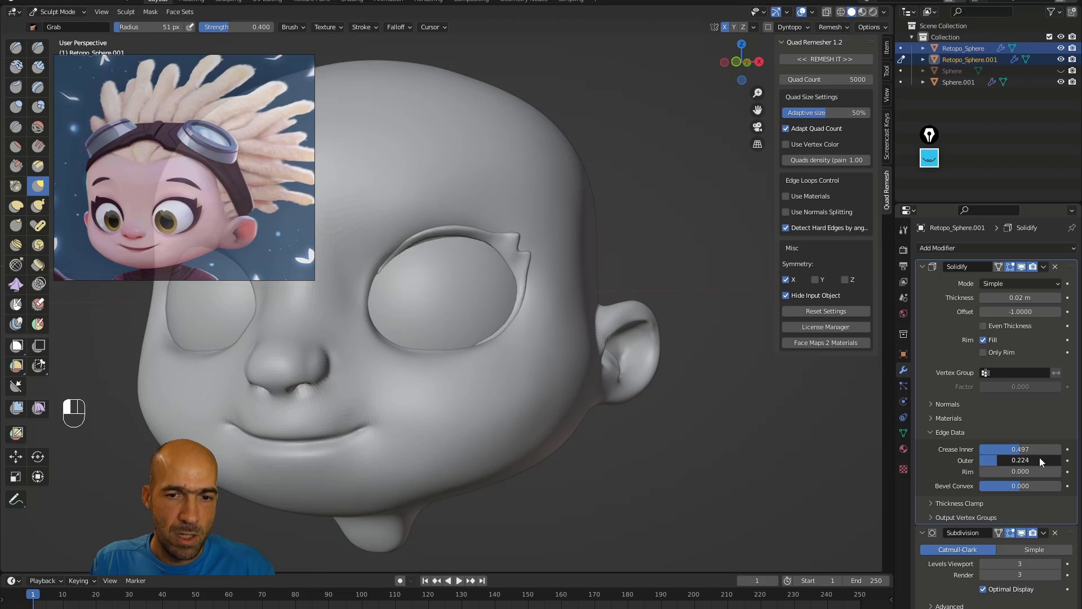
left_click_drag(731, 327, 701, 370, "alt+shift")
Add a Mirror modifier to the eyelash strip so both eyes have lashes, and check the shape from the front.
left_click(1007, 248)
left_click(867, 369)
left_click_drag(654, 331, 699, 313, "alt+shift")
mouse_move(727, 319)
left_mouse_down("alt")
mouse_move(699, 320)
mouse_move(726, 324)
left_mouse_up("alt")
left_click_drag(672, 260, 636, 254, "ctrl+alt")
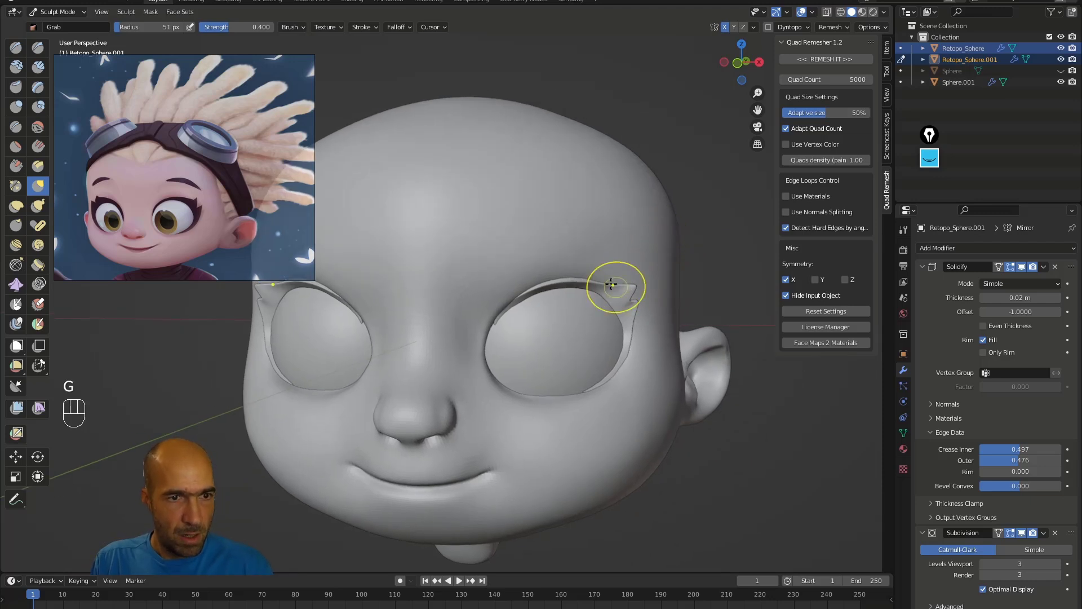
mouse_move(649, 257)
left_mouse_down("alt")
mouse_move(598, 290)
mouse_move(632, 296)
mouse_move(670, 226)
left_mouse_up("alt")
mouse_move(629, 206)
left_mouse_down("ctrl+alt")
mouse_move(616, 228)
mouse_move(591, 220)
mouse_move(616, 230)
left_mouse_up("ctrl+alt")
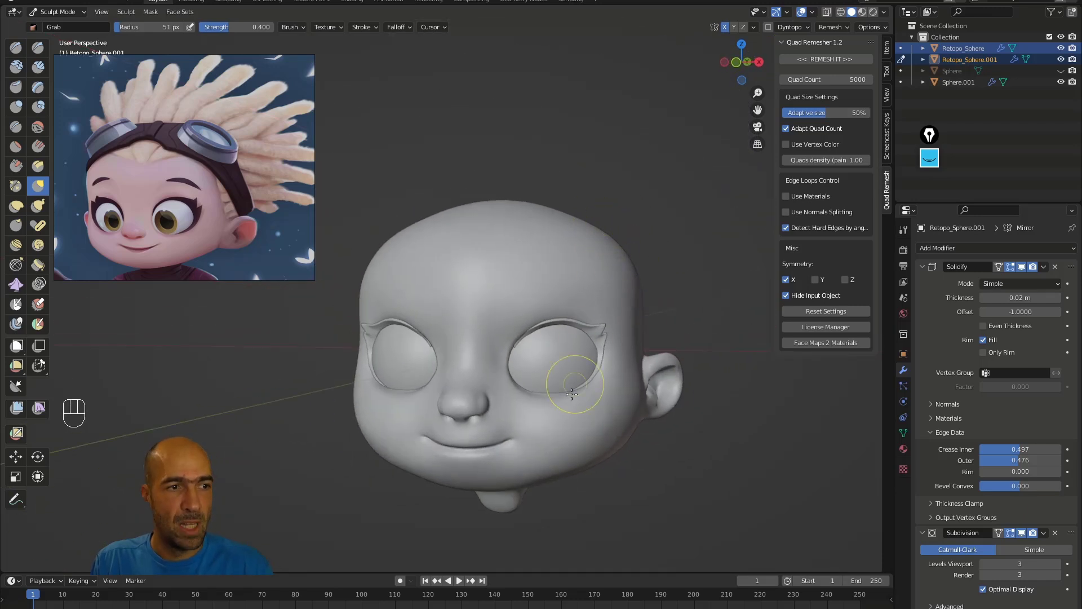
Switch sculpting to the head and adjust the lower rim of the eye socket with the Grab brush at 83 px radius.
key("alt+q")
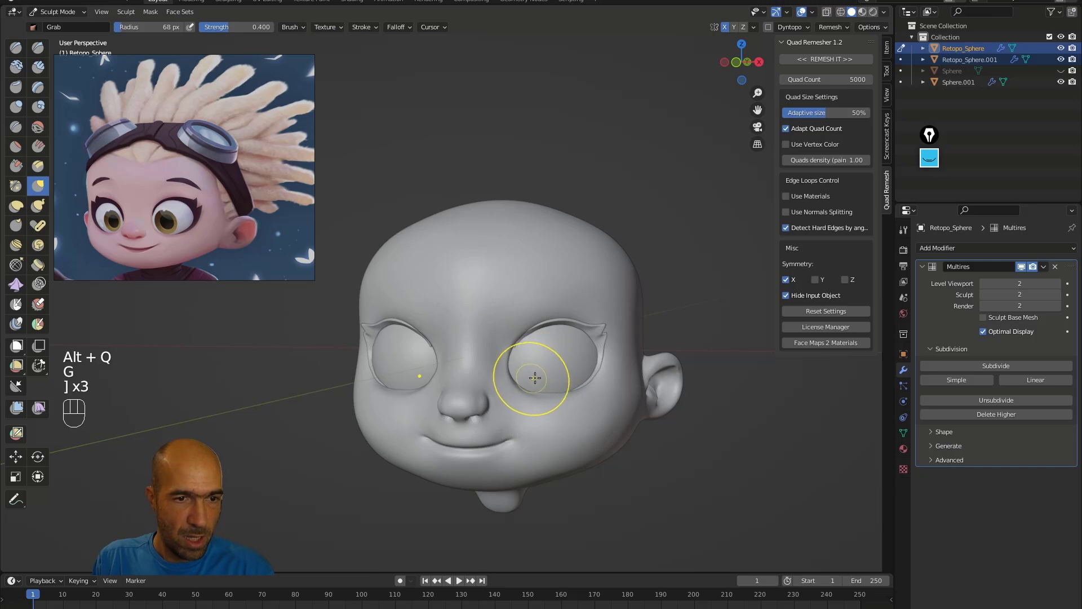
left_click_drag(554, 398, 548, 397)
left_click_drag(664, 380, 636, 359, "ctrl+alt")
Switch sculpting back to the eyelash strip and fit its lower outer end to the eye socket with the Grab brush.
key("alt+q")
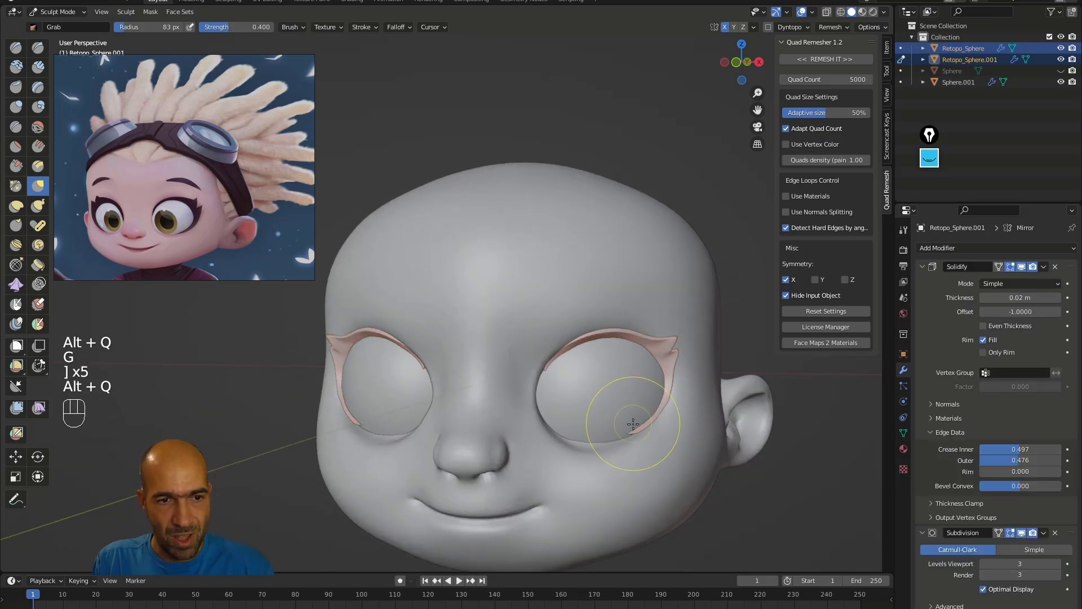
middle_click_drag(659, 438, 684, 447)
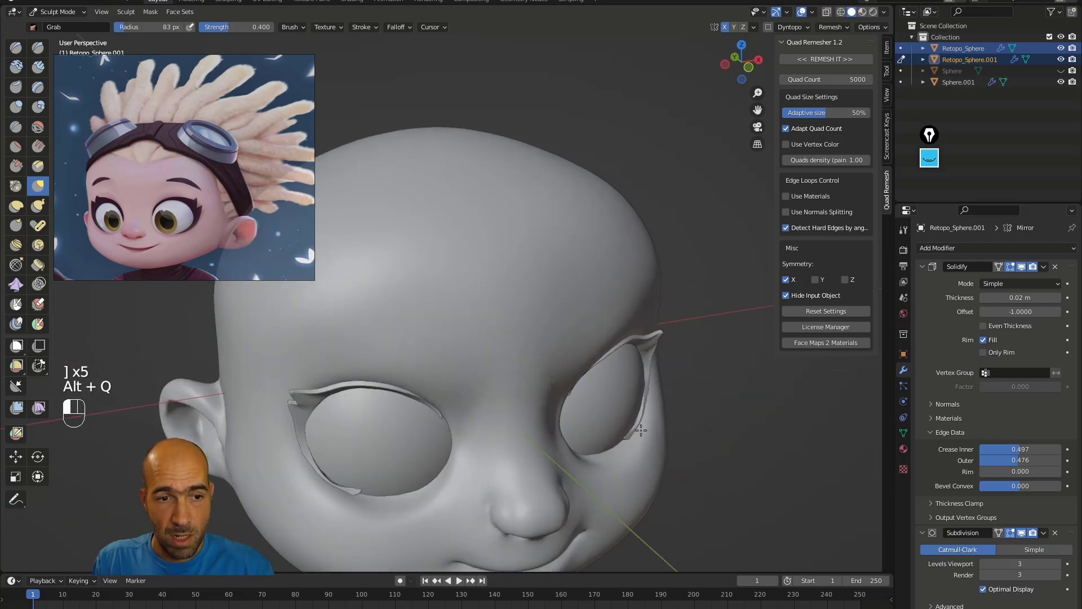
mouse_move(675, 382)
middle_mouse_down()
mouse_move(621, 386)
mouse_move(586, 450)
mouse_move(618, 442)
middle_mouse_up()
left_click_drag(609, 423, 619, 423)
left_click_drag(620, 422, 570, 424, "alt")
mouse_move(667, 429)
left_mouse_down("ctrl+alt")
mouse_move(661, 342)
mouse_move(643, 320)
left_mouse_up("ctrl+alt")
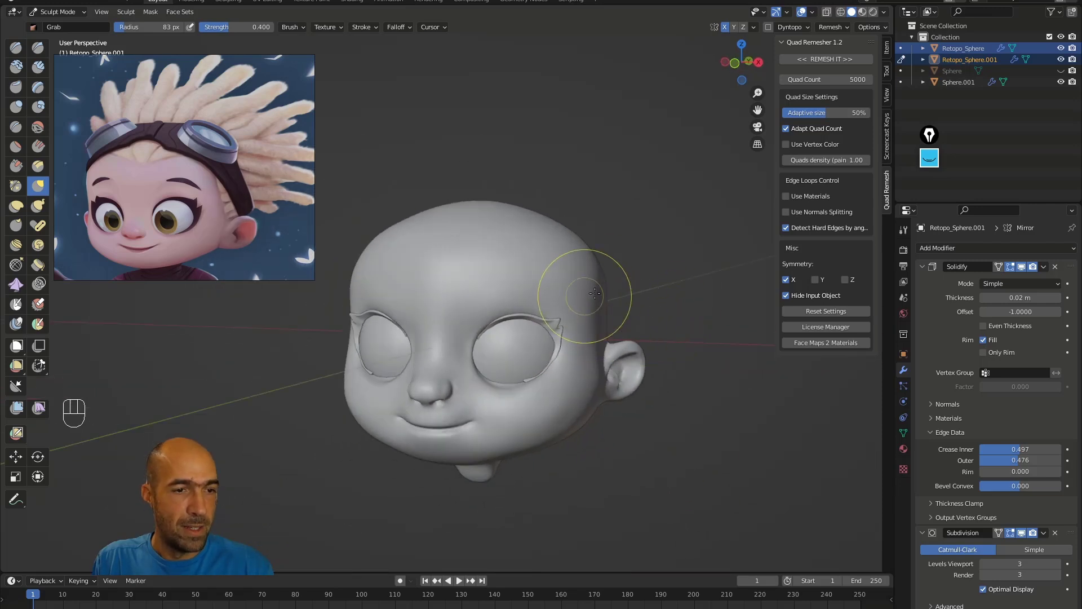
Return to Object Mode and add a Bezier curve for the first hair strand.
key("ctrl+Tab")
left_click(606, 302)
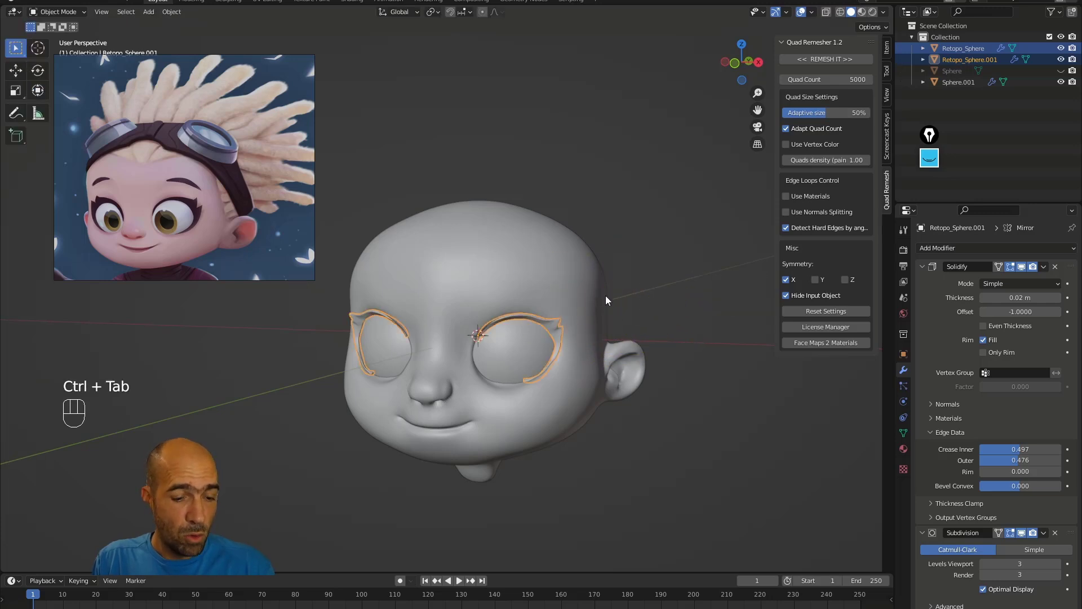
key("shift+a")
mouse_move(604, 302)
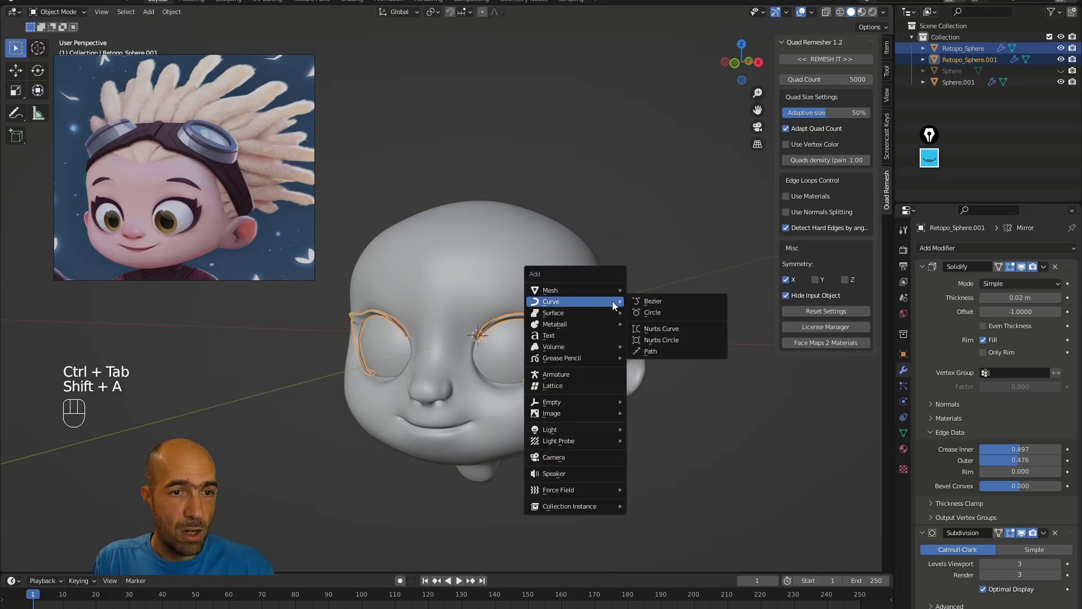
left_click(643, 303)
mouse_move(641, 303)
left_mouse_down("alt")
mouse_move(655, 294)
mouse_move(640, 290)
mouse_move(678, 269)
mouse_move(660, 226)
left_mouse_up("alt")
Move the Bezier curve's points in Edit Mode up to the top of the head.
key("Tab")
left_click_drag(651, 228, 346, 423)
left_click_drag(514, 289, 616, 314, "alt")
key("g")
left_click(607, 187)
left_click_drag(612, 263, 621, 299, "alt")
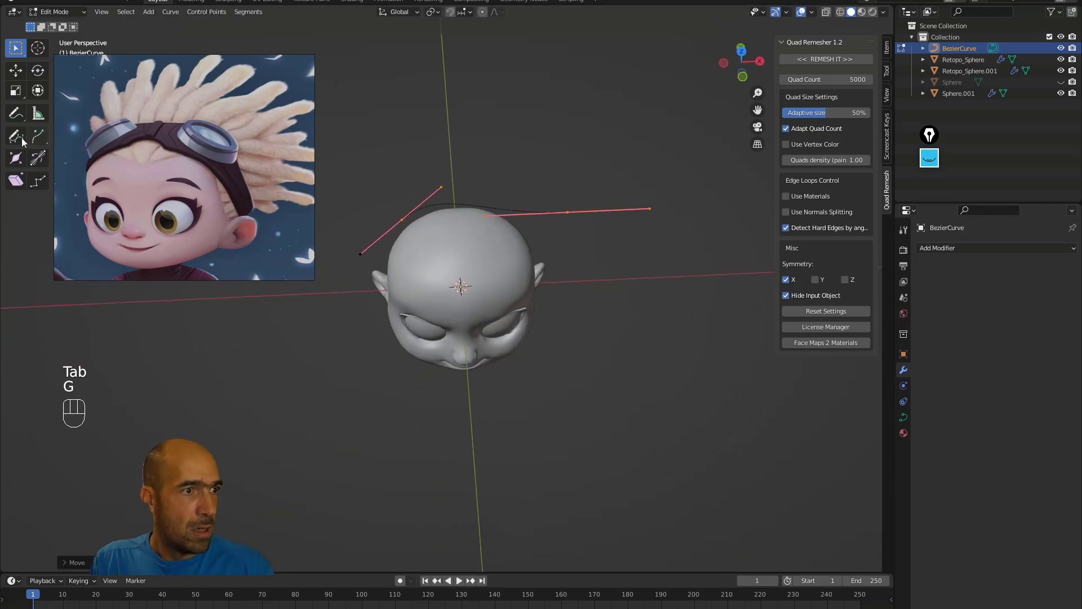
Rotate all the curve's points with the Transform tool so the strand runs from the front of the head to the back.
left_click(36, 92)
left_click_drag(528, 173, 510, 202, "alt")
left_click(515, 208)
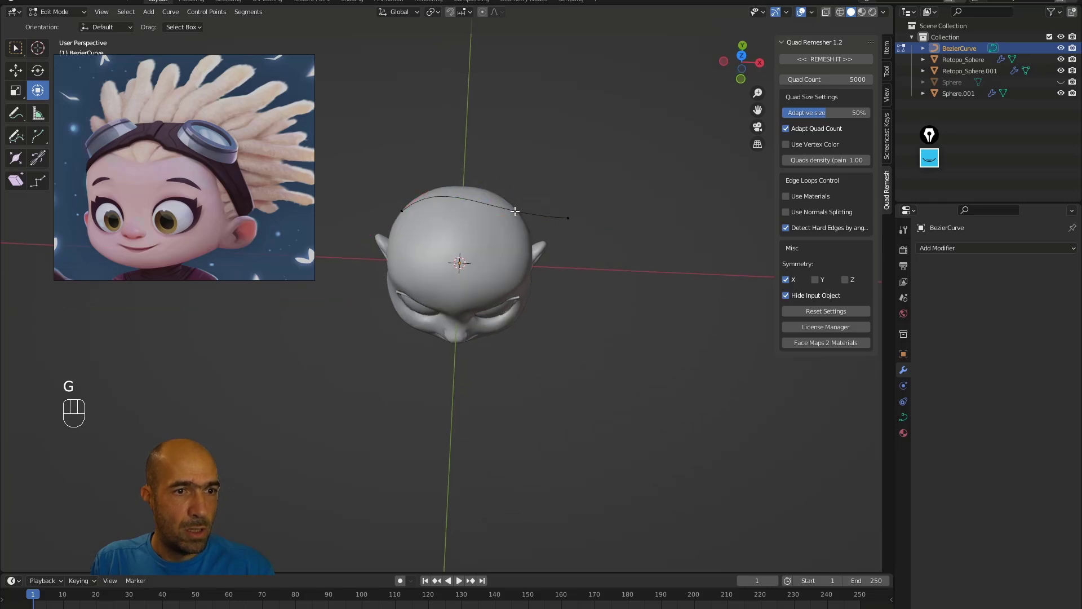
key("a")
left_click_drag(514, 238, 421, 274)
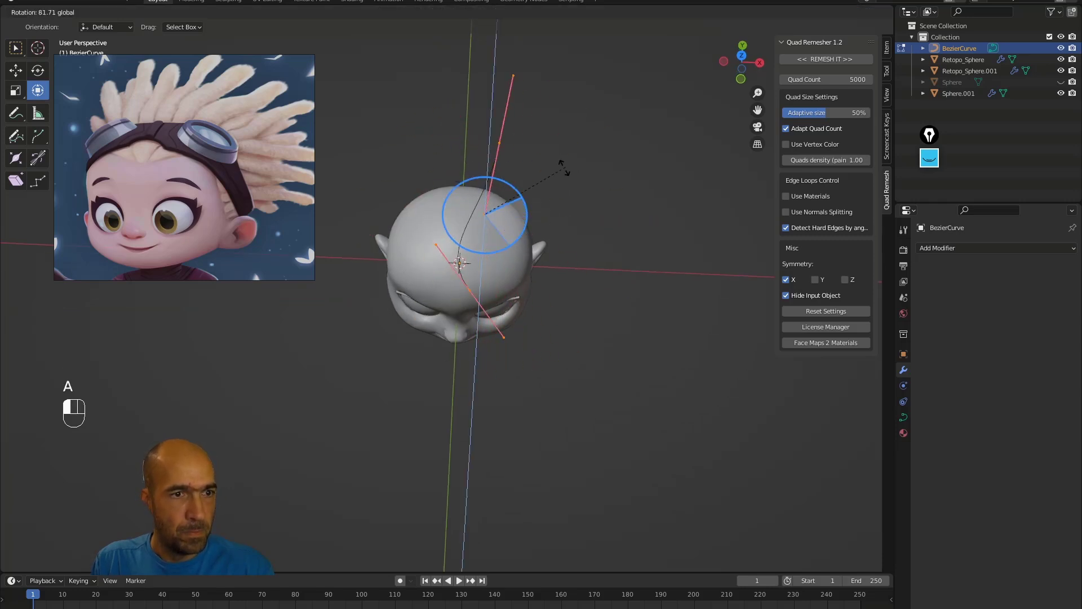
left_click_drag(568, 165, 565, 168)
left_click_drag(565, 205, 576, 178, "alt")
left_click_drag(507, 189, 569, 207)
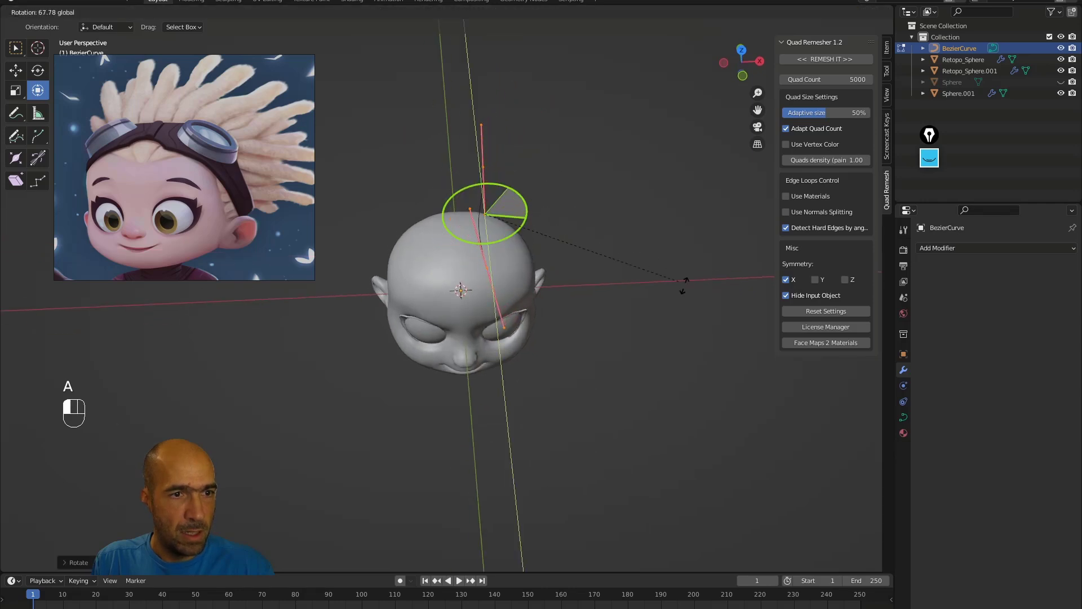
left_click_drag(737, 369, 594, 280)
Tilt and move the curve in side view so it starts at the forehead and sweeps back over the head.
key("g")
left_click(543, 253)
left_click_drag(542, 254, 427, 180, "alt")
left_click_drag(491, 169, 533, 167, "alt")
left_click_drag(474, 213, 484, 232)
key("g")
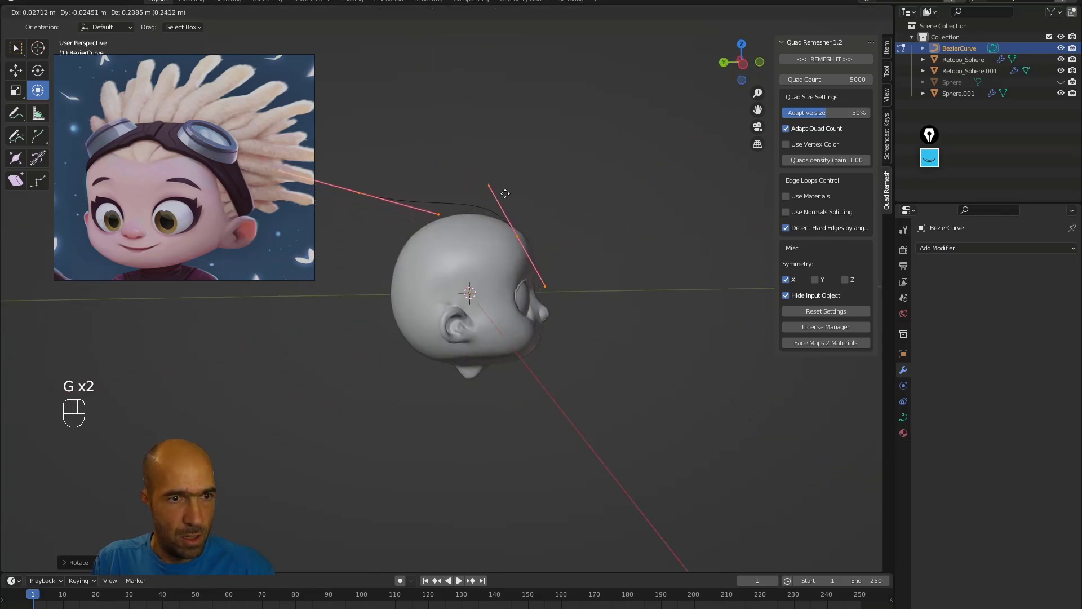
left_click(504, 194)
left_click_drag(504, 193, 718, 249, "alt")
Give the curve a round bevel with 0.11 m depth and filled caps.
left_click(904, 417)
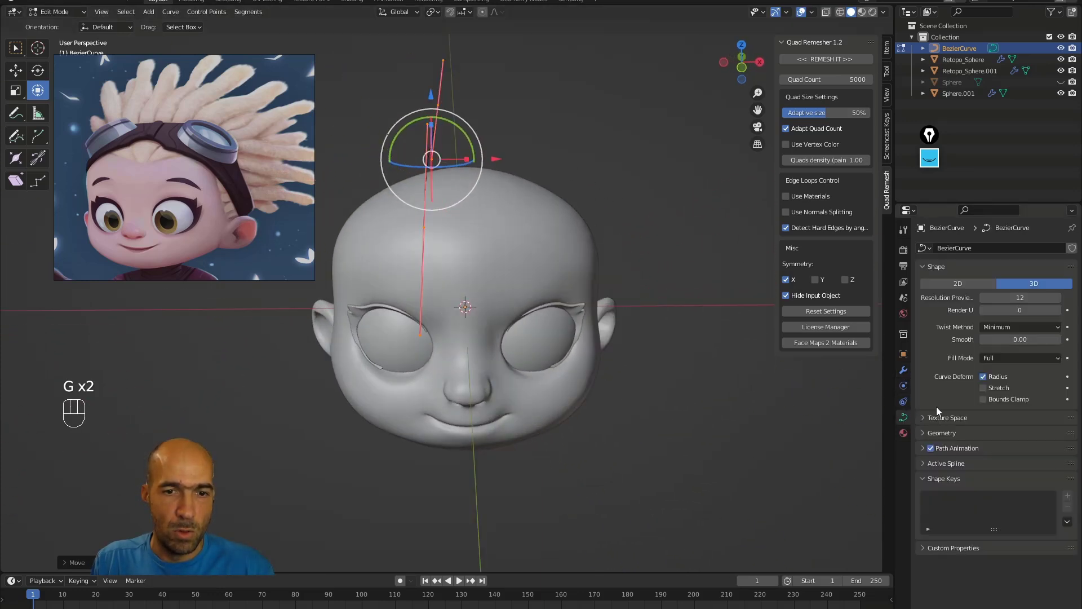
left_click(973, 433)
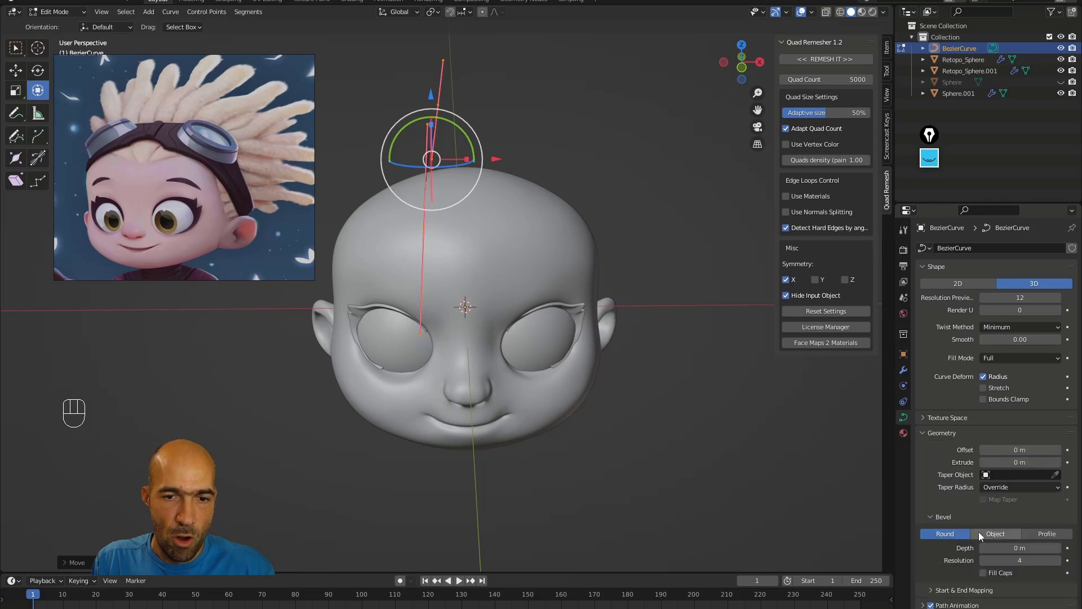
left_click_drag(1022, 548, 1053, 547)
left_click_drag(733, 439, 799, 397, "alt")
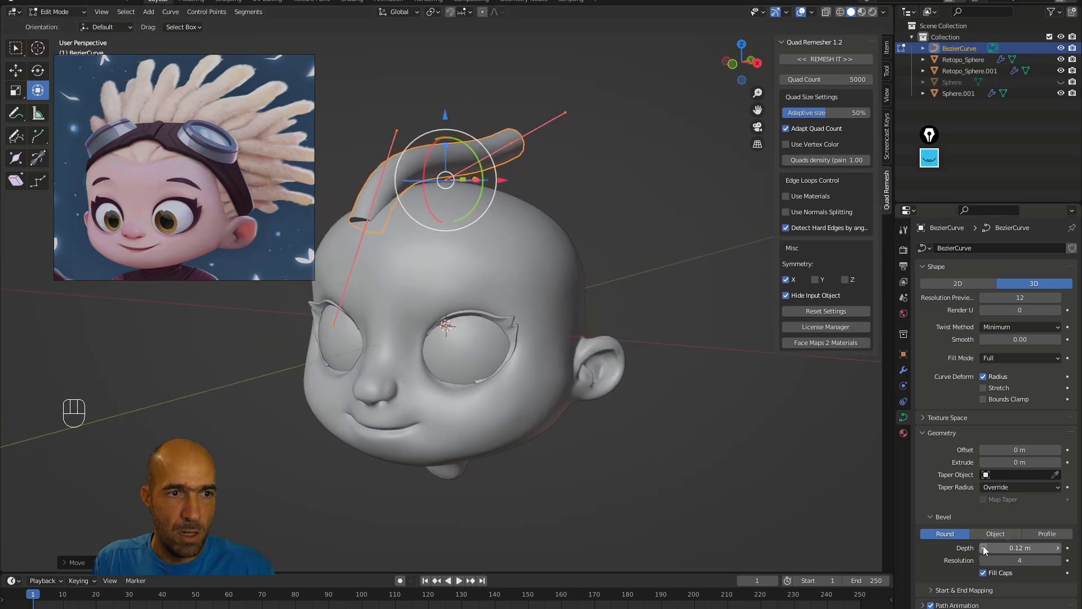
left_click_drag(756, 385, 975, 533, "alt")
left_click_drag(732, 395, 564, 203, "alt")
left_click_drag(563, 203, 645, 230, "alt")
Duplicate the hair strand, rotate the copy and move it beside the original.
key("shift+d")
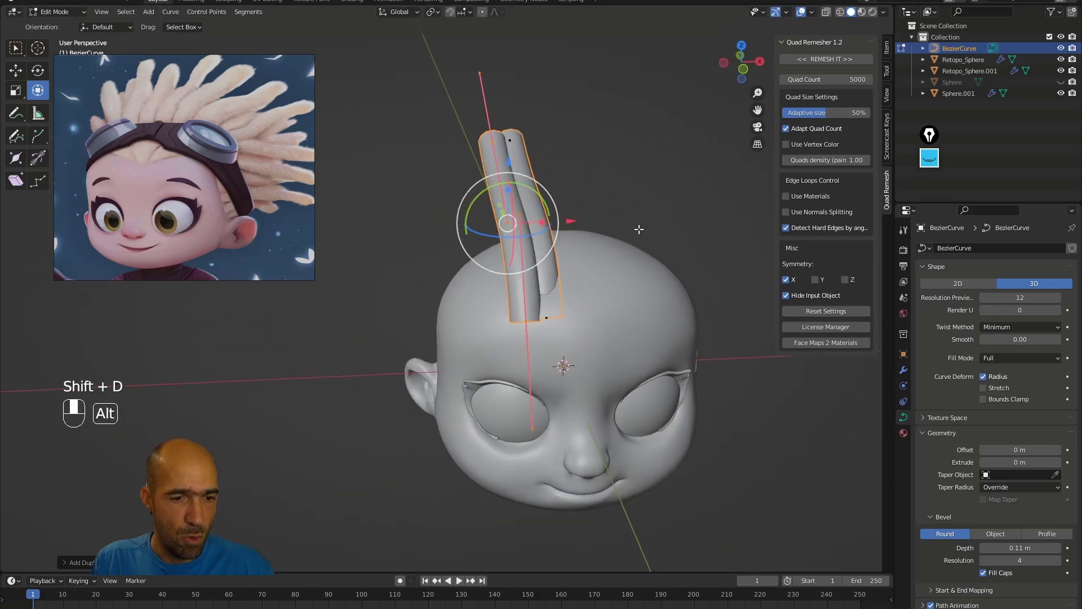
key("g")
left_click(626, 220)
key("r")
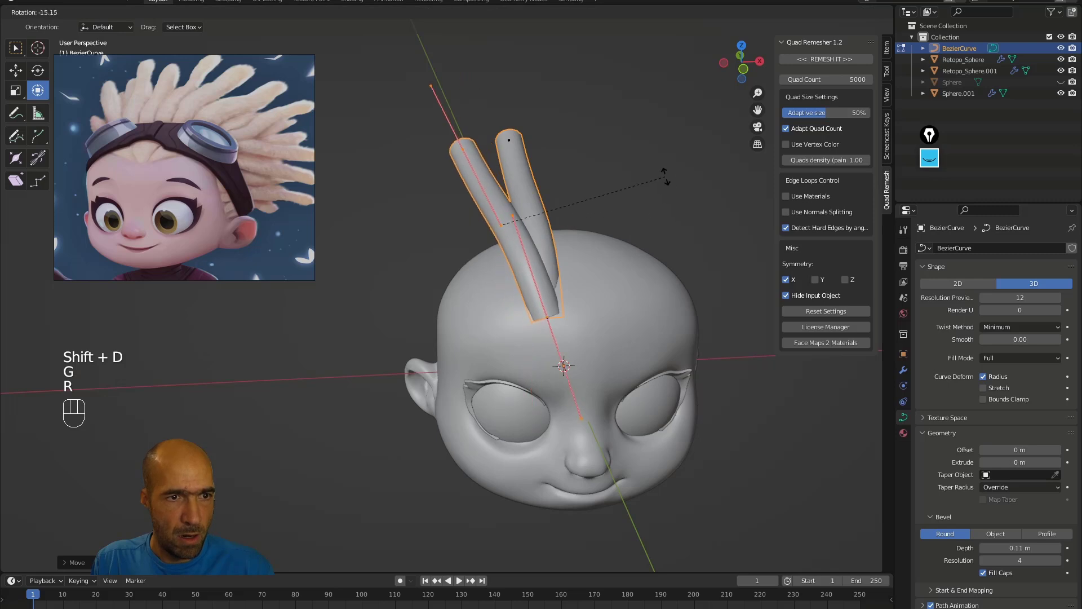
key("g")
left_click(607, 205)
Reposition the two strands so their roots sit side by side near the middle of the hairline.
left_click_drag(600, 212, 565, 236, "alt")
key("g")
left_click(648, 198)
key("g")
left_click(586, 214)
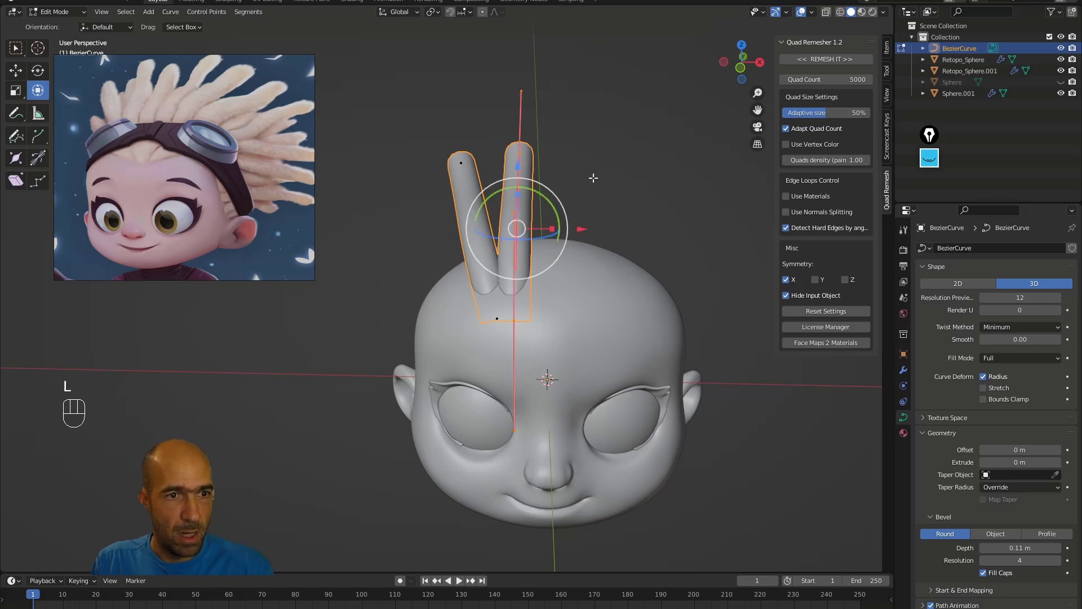
left_click_drag(593, 179, 592, 189, "alt")
Duplicate a strand and place the copy further along the upper hairline, adjusting it from several angles.
left_click_drag(590, 229, 674, 228, "shift")
key("shift+d")
left_click(621, 223)
key("g")
left_click(561, 188)
key("g")
left_click(624, 234)
Duplicate the outermost strand, rotate the copy outward and seat its root on the side of the scalp.
key("shift+d")
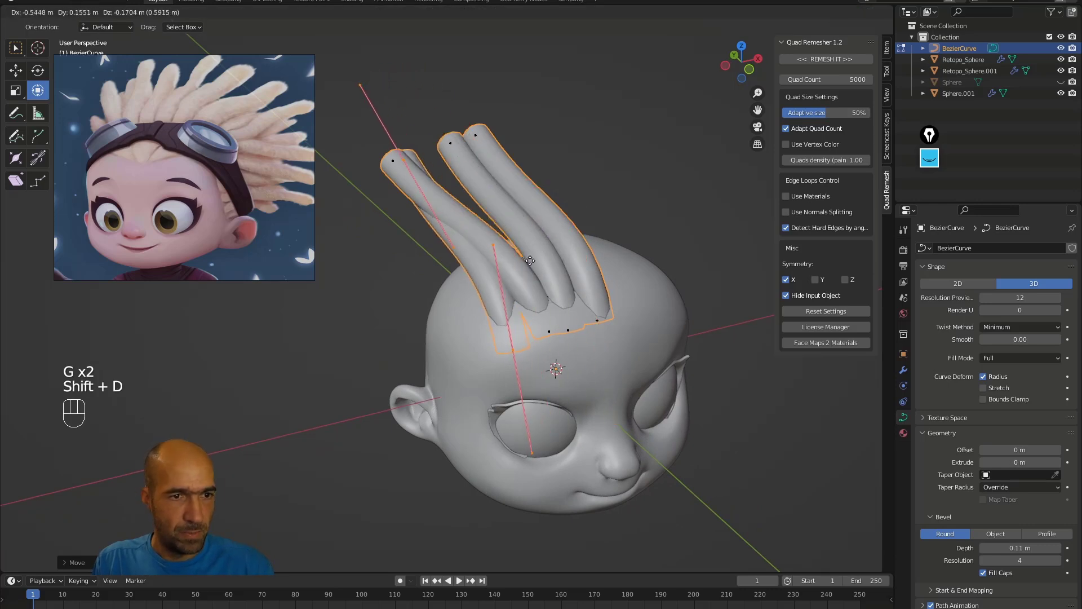
left_click_drag(447, 241, 440, 249, "alt")
key("r")
left_click(638, 227)
left_click_drag(638, 228, 558, 282, "alt")
key("g")
left_click(649, 204)
Add another strand copy lower on the side of the head and move it against the scalp.
key("shift+d")
left_click(527, 222)
left_click(479, 225)
key("g")
left_click(647, 261)
key("g")
left_click(692, 270)
Duplicate the lowest strand, rotate the copy and position it near the temple.
key("shift+d")
left_click(551, 274)
key("r")
key("g")
left_click(552, 276)
key("g")
left_click(644, 265)
Duplicate the temple strand and move the copy down toward the ear.
key("shift+d")
left_click(591, 271)
key("g")
left_click(627, 300)
left_click_drag(451, 307, 659, 279)
left_click(454, 308)
Duplicate the strand above the ear and place the copy as the lowest strand of the row.
key("shift+d")
left_click(568, 331)
key("g")
left_click(597, 337)
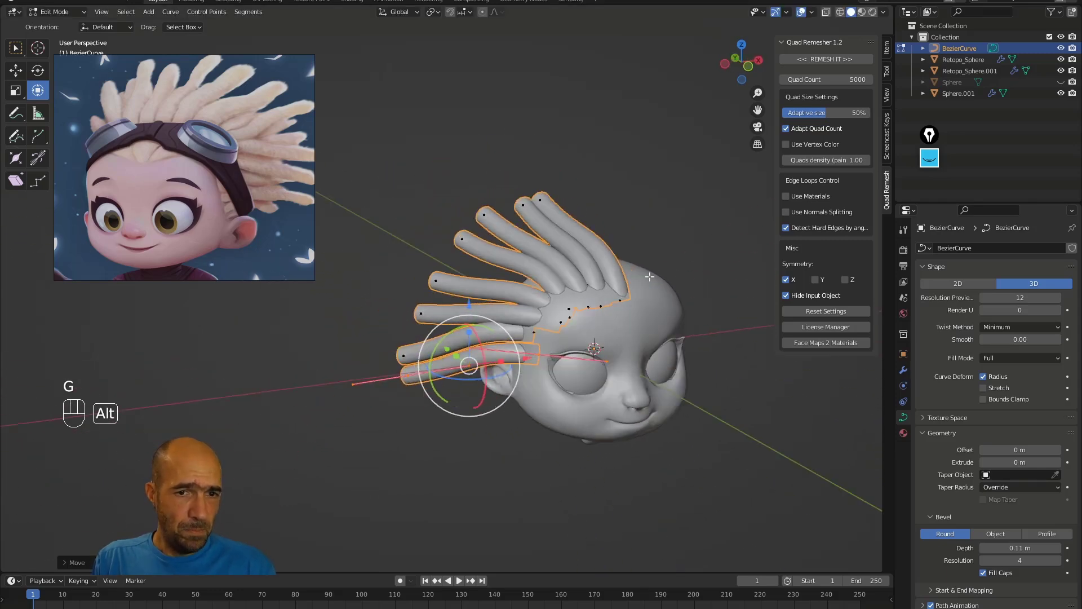
Add a Mirror modifier on the X axis to the hair curves.
left_click(903, 369)
left_click(952, 249)
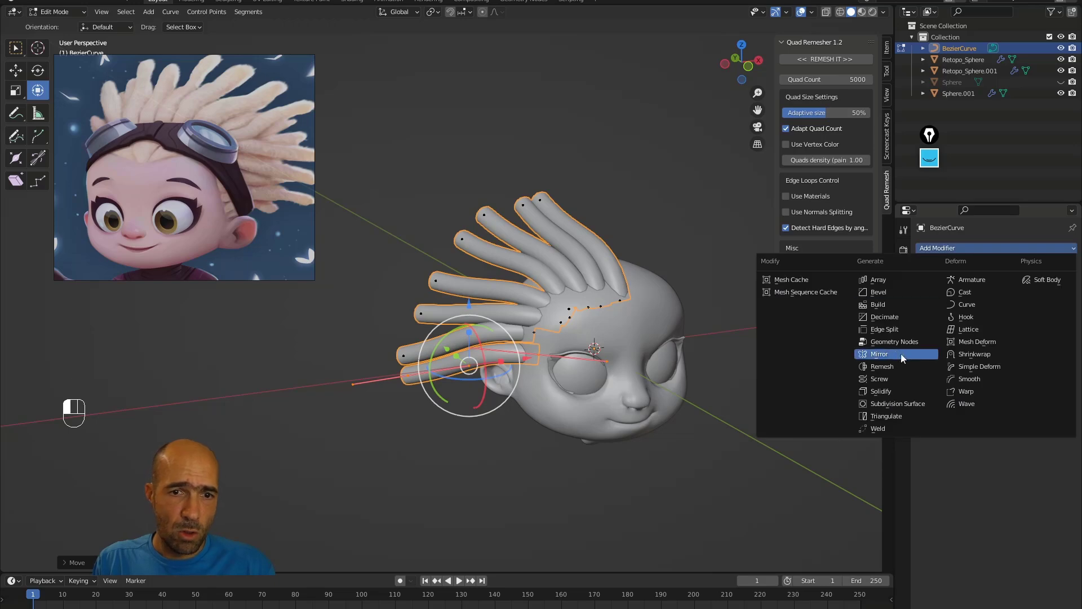
left_click(879, 354)
left_click_drag(620, 326, 690, 261, "alt")
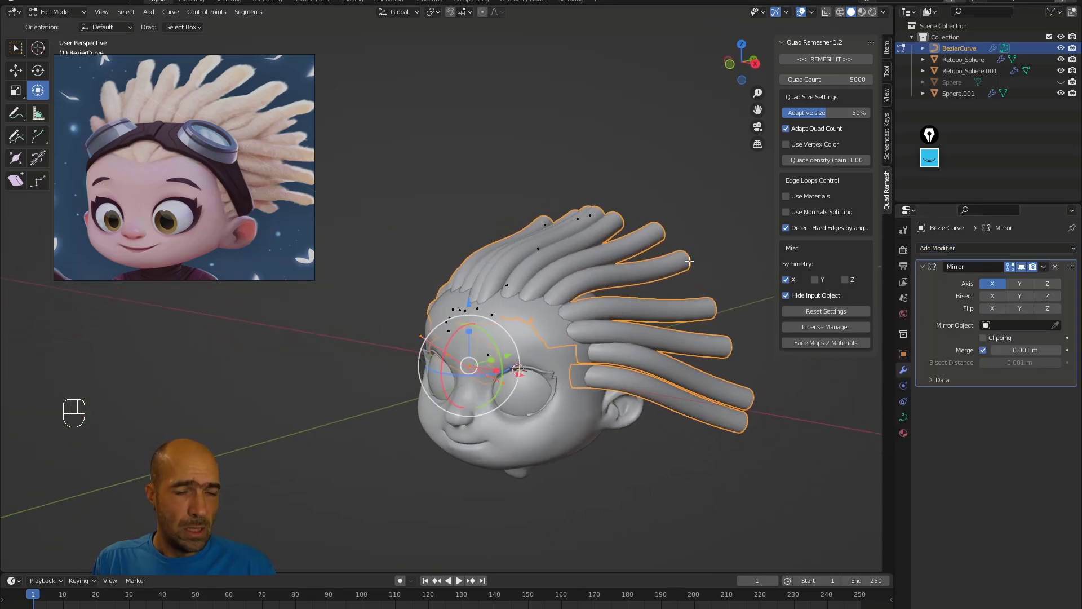
Leave Edit Mode and convert the mirrored hair curves to a mesh.
right_click(578, 267)
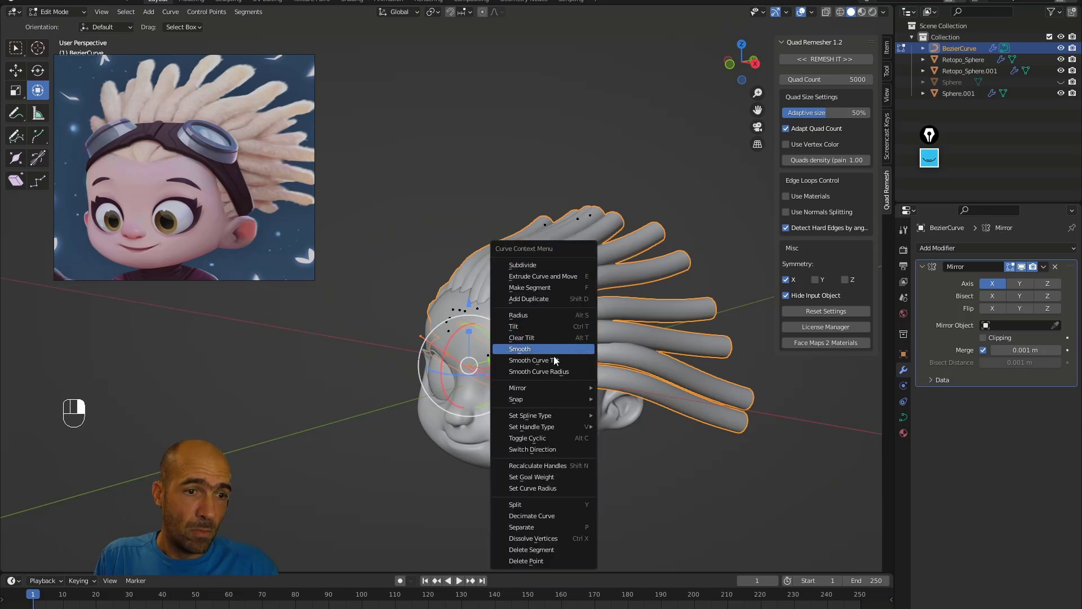
left_click(556, 349)
key("Tab")
right_click(589, 268)
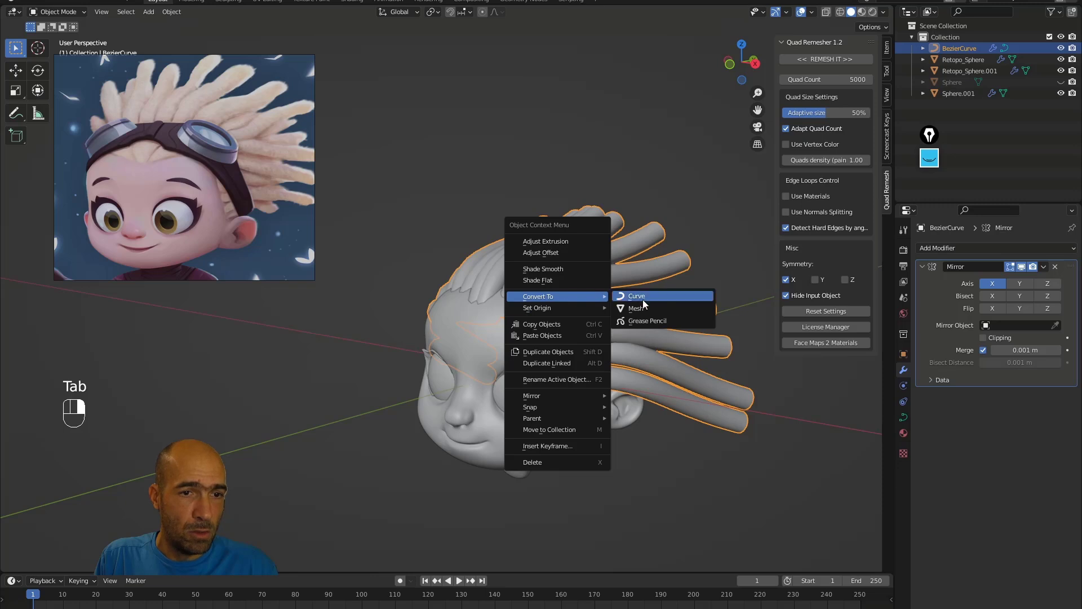
left_click(642, 308)
left_click_drag(738, 255, 595, 311, "alt")
Duplicate all hair strands in Edit Mode, then rotate and scale the copy as a second layer beneath the first.
key("Tab")
key("a")
key("shift+d")
left_click(686, 258)
key("r")
left_click(725, 309)
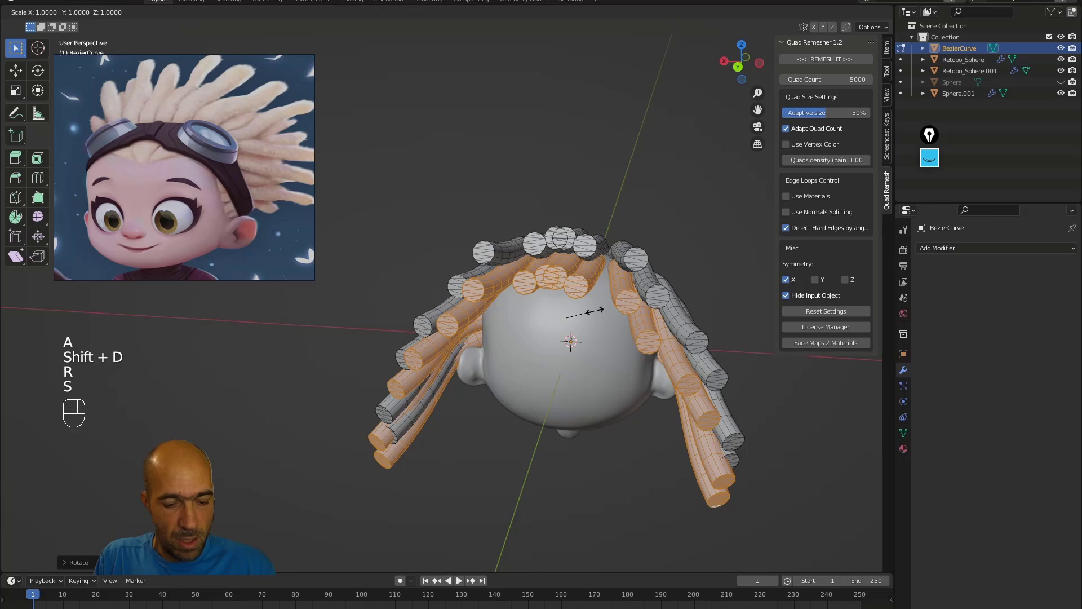
left_click(592, 308)
Select alternating strands along the top hairline, duplicate them and rotate the copies.
left_click_drag(643, 275, 725, 261, "alt")
left_click_drag(646, 266, 728, 282, "alt")
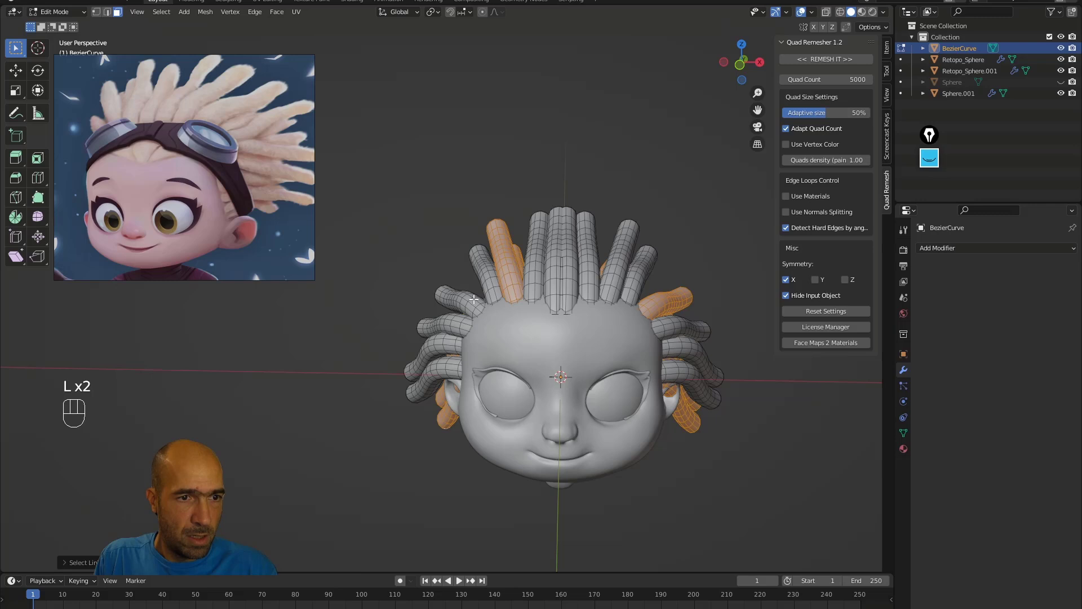
key("l")
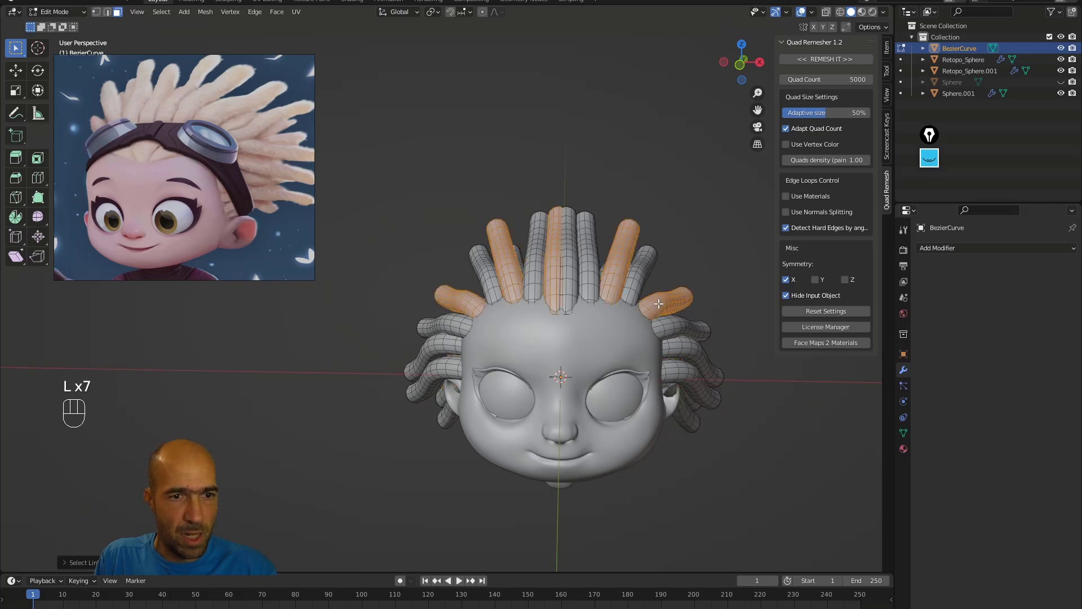
left_click_drag(699, 198, 635, 178, "alt")
key("shift+d")
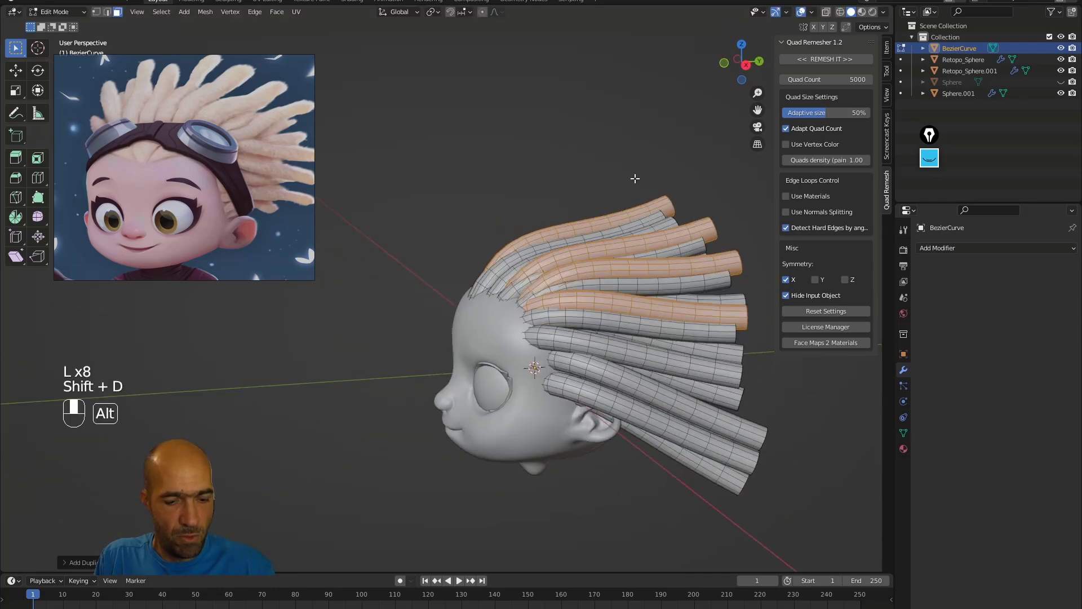
key("r")
left_click(733, 169)
Move the duplicated top strands so they stand up from the scalp between the existing ones.
left_click_drag(733, 169, 754, 154, "alt")
middle_click_drag(755, 154, 747, 160, "alt")
middle_click_drag(747, 160, 699, 161, "shift")
key("g")
left_click(690, 155)
Select several strands on the side of the head, duplicate them and rotate the copies.
left_click_drag(690, 155, 674, 253, "alt")
left_click(663, 272)
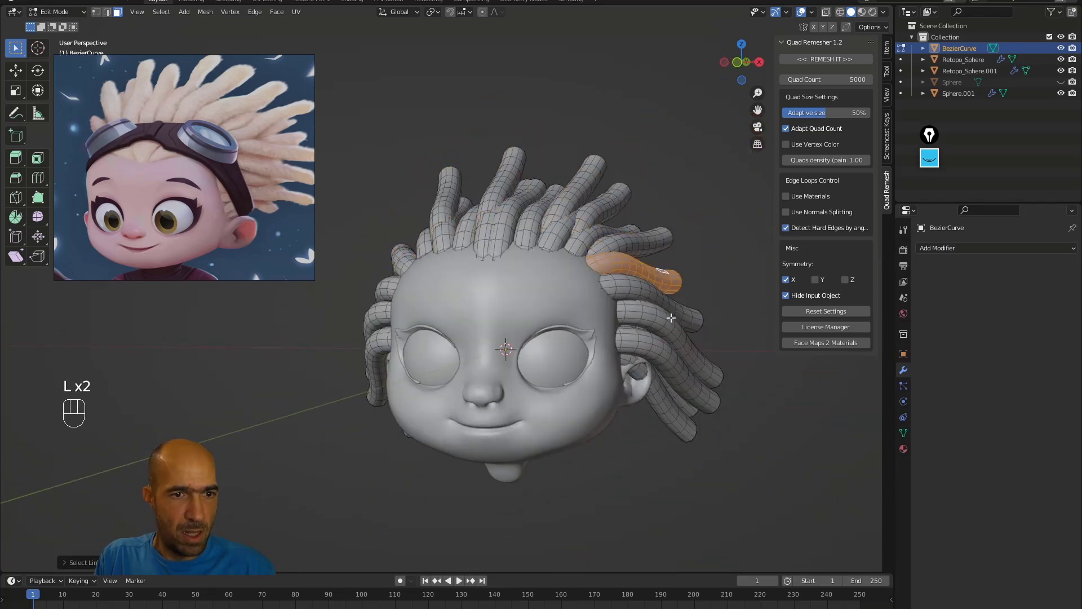
left_click_drag(691, 306, 731, 221, "alt")
key("shift+d")
left_click(737, 222)
key("r")
left_click(732, 270)
Rotate the duplicated side strands further and move them so they fan outward with roots on the scalp.
left_click_drag(732, 270, 683, 300, "alt")
key("r")
key("g")
left_click(723, 348)
key("g")
left_click(675, 296)
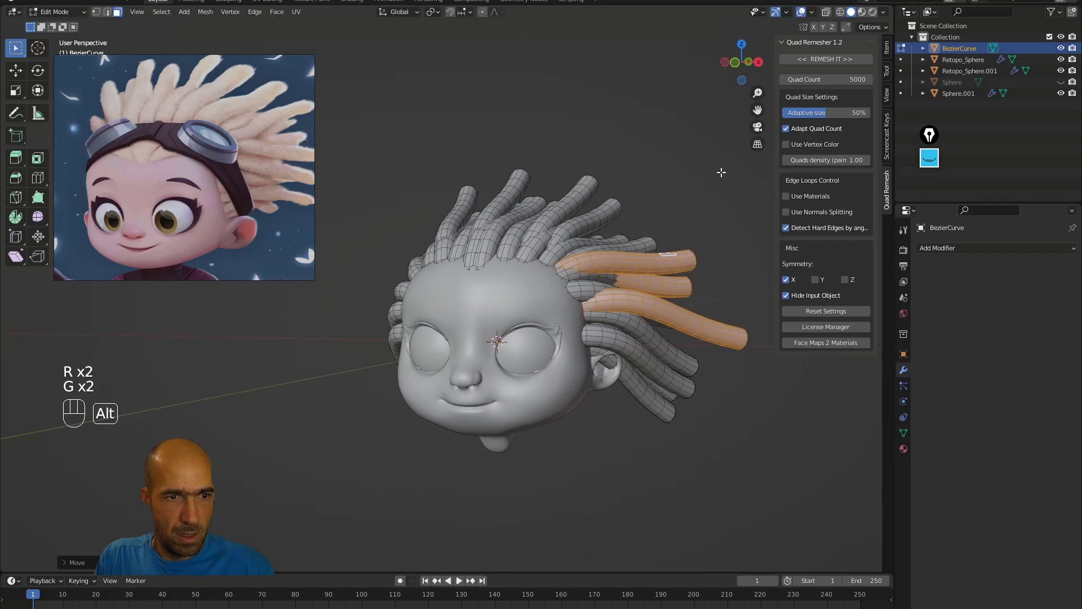
Select several neighbouring strands on the opposite side of the head and duplicate them.
key("alt+a")
left_click_drag(692, 168, 513, 291, "alt")
key("l")
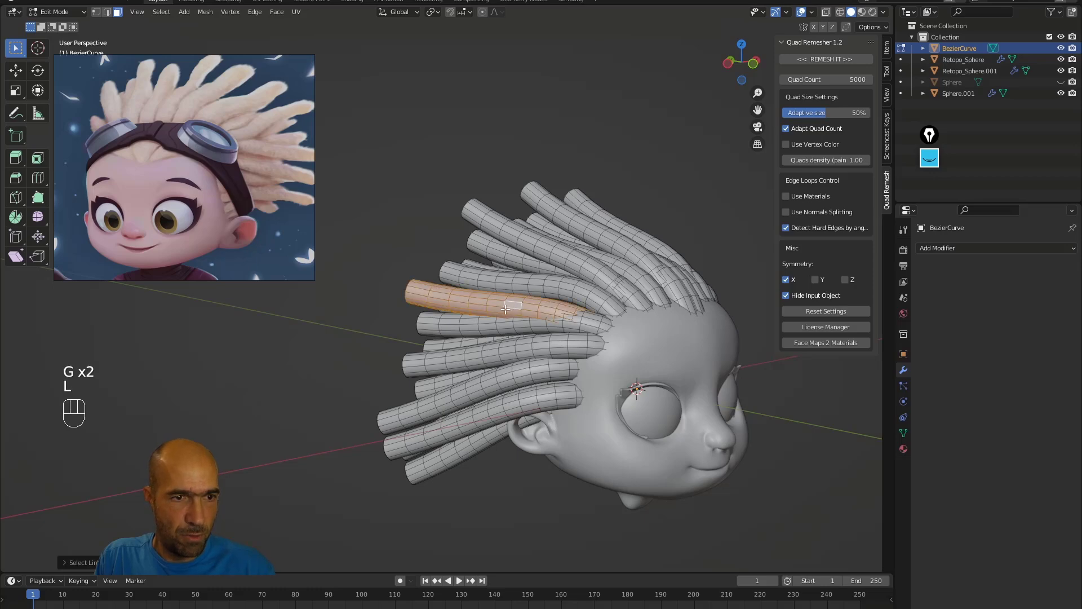
key("l")
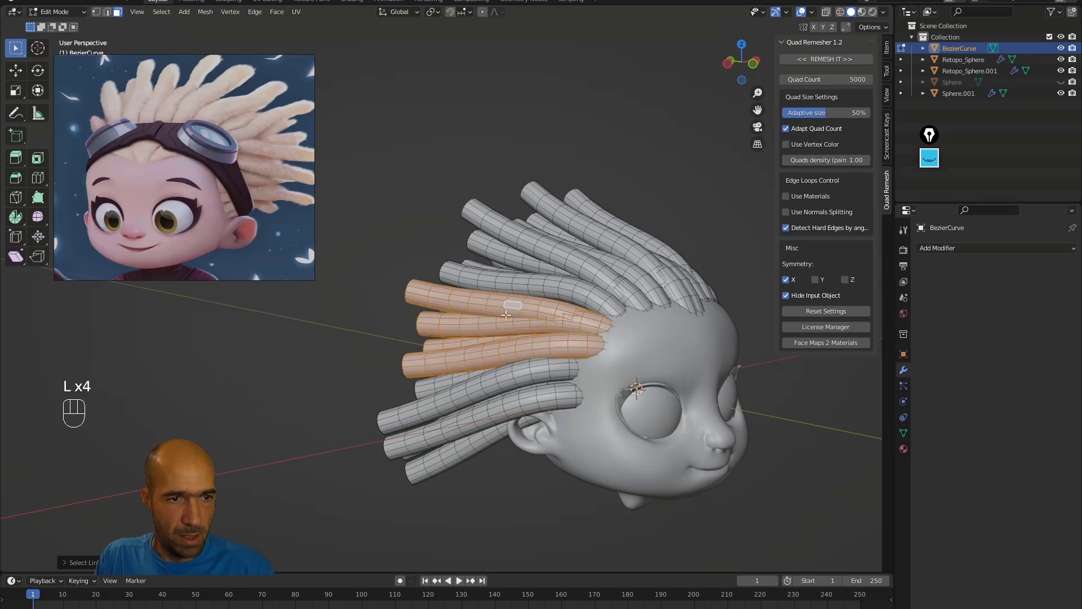
left_click_drag(493, 320, 451, 298, "alt")
key("shift+d")
left_click(428, 276)
Rotate and move the duplicated side strands so they fan up and outward with their roots on the scalp.
left_click_drag(562, 253, 560, 267, "alt")
key("r")
left_click(619, 300)
key("g")
left_click(626, 292)
left_click_drag(626, 292, 571, 294, "alt")
key("r")
left_click(690, 254)
key("g")
left_click(541, 282)
left_click_drag(624, 267, 644, 269, "alt")
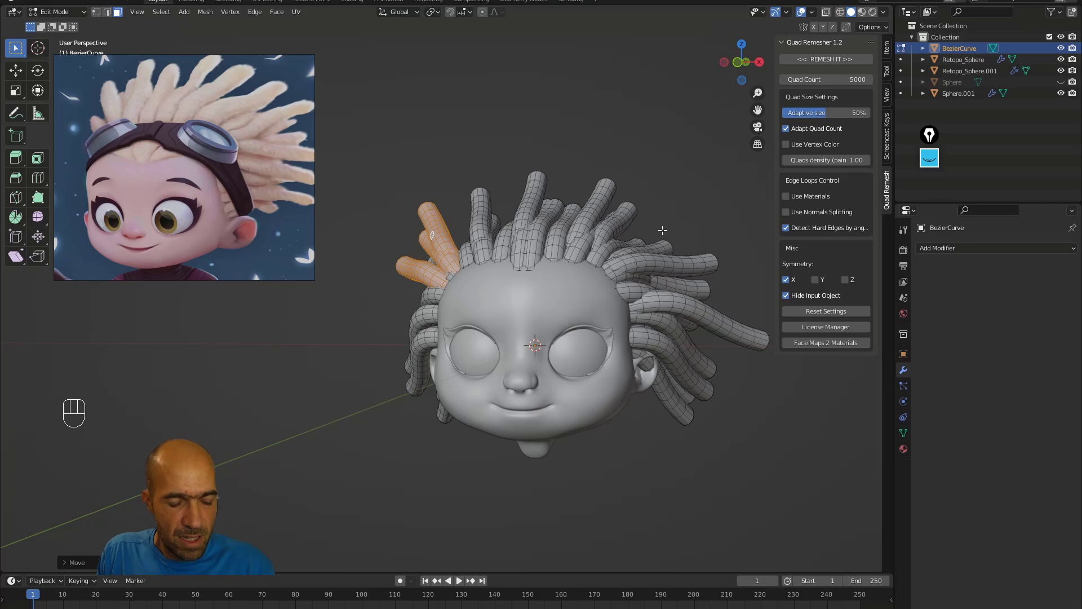
Leave editing of the hair and add a mesh cylinder at the centre of the head.
key("ctrl+Tab")
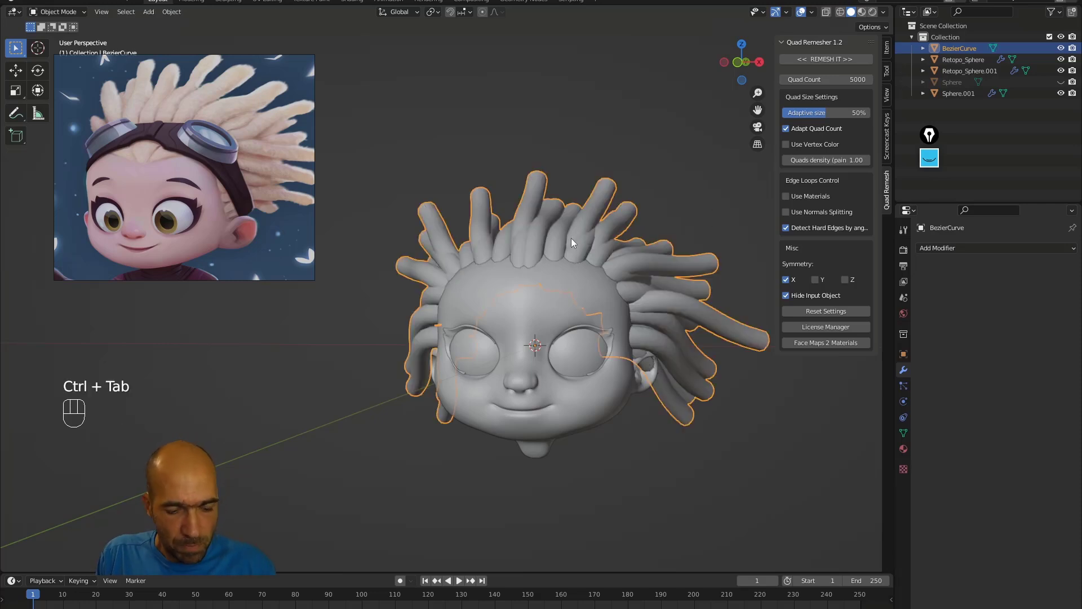
key("shift+a")
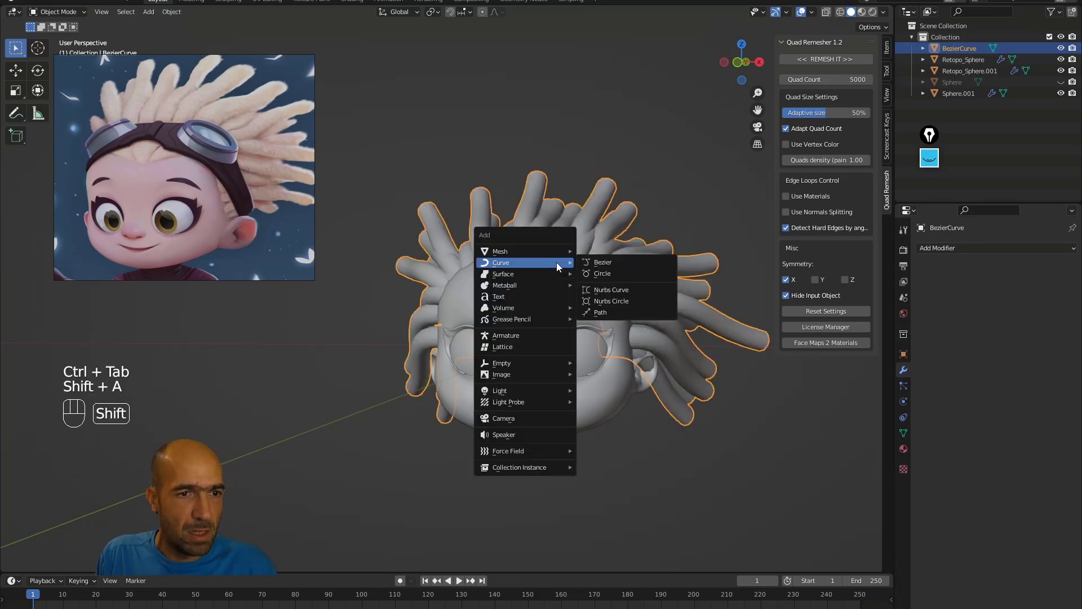
mouse_move(558, 249)
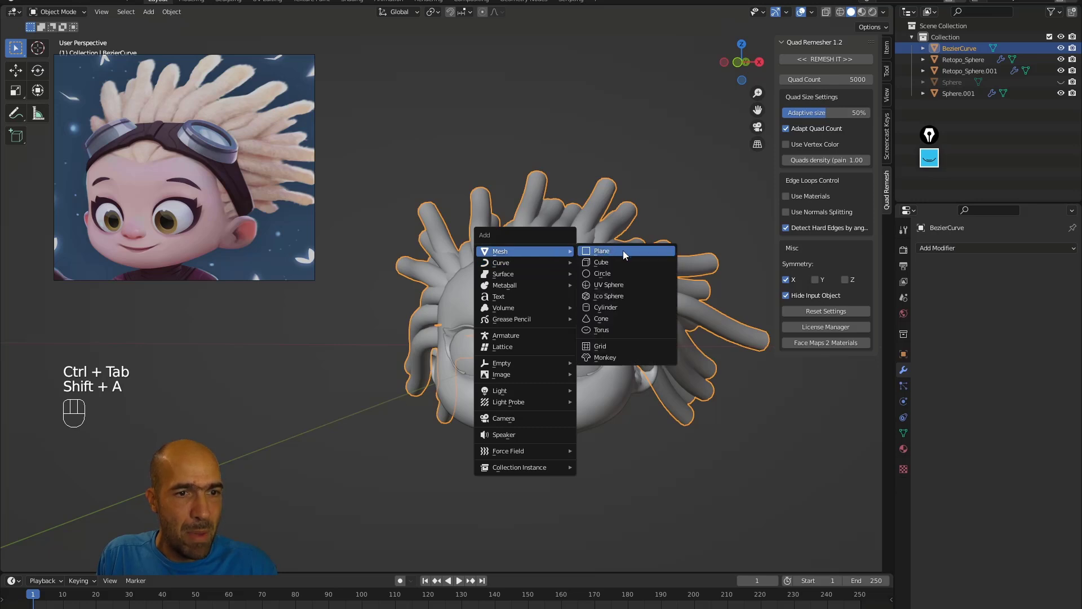
left_click(618, 305)
left_click_drag(613, 296, 638, 327, "alt")
Scale the cylinder's mesh along Z to about 0.24 so it becomes a narrow band around the head.
key("Tab")
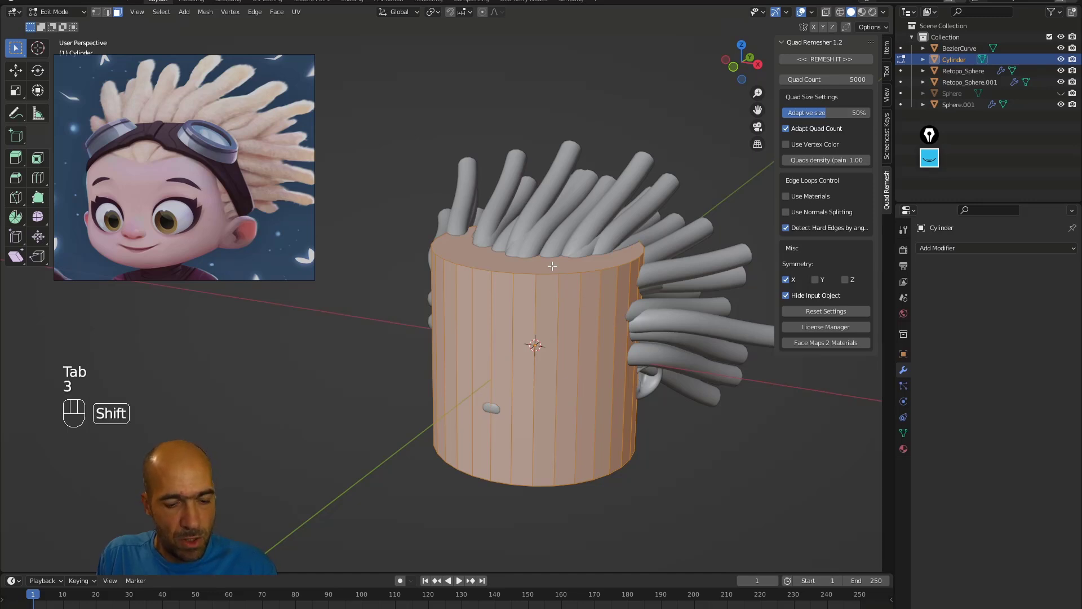
key("shift+s")
key("s")
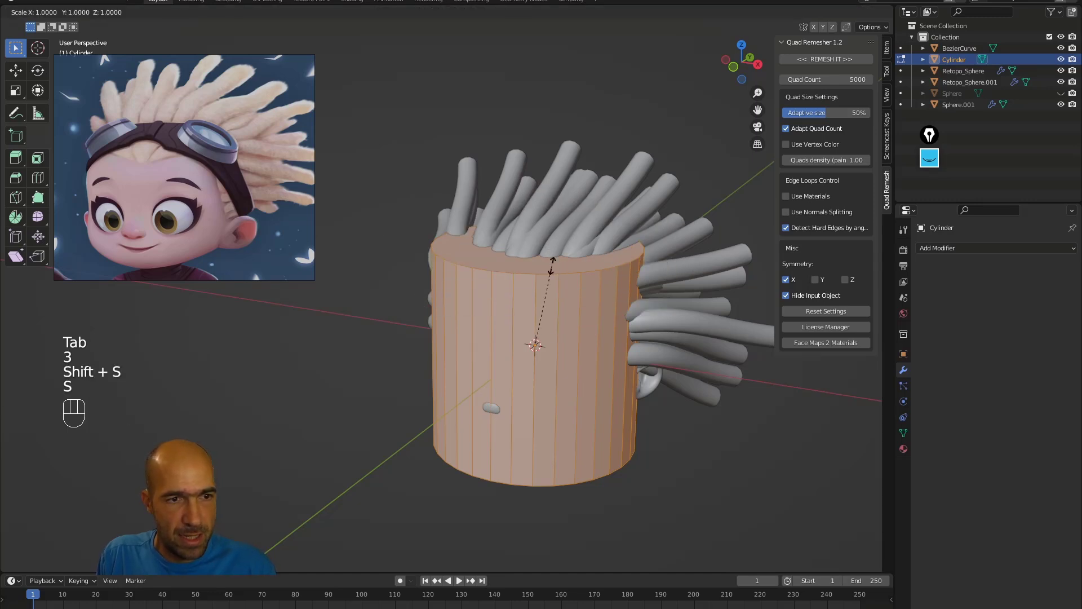
key("z")
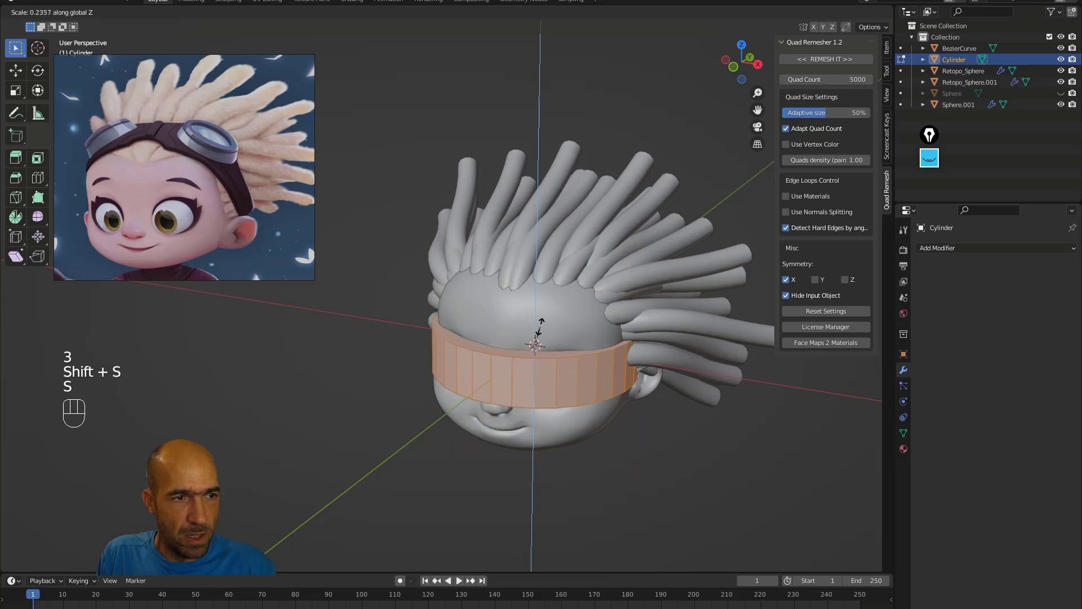
left_click(543, 325)
Delete the top and bottom cap faces of the band to leave an open ring.
left_click(537, 336)
middle_click_drag(575, 353, 622, 329)
left_click(586, 327, "shift")
key("x")
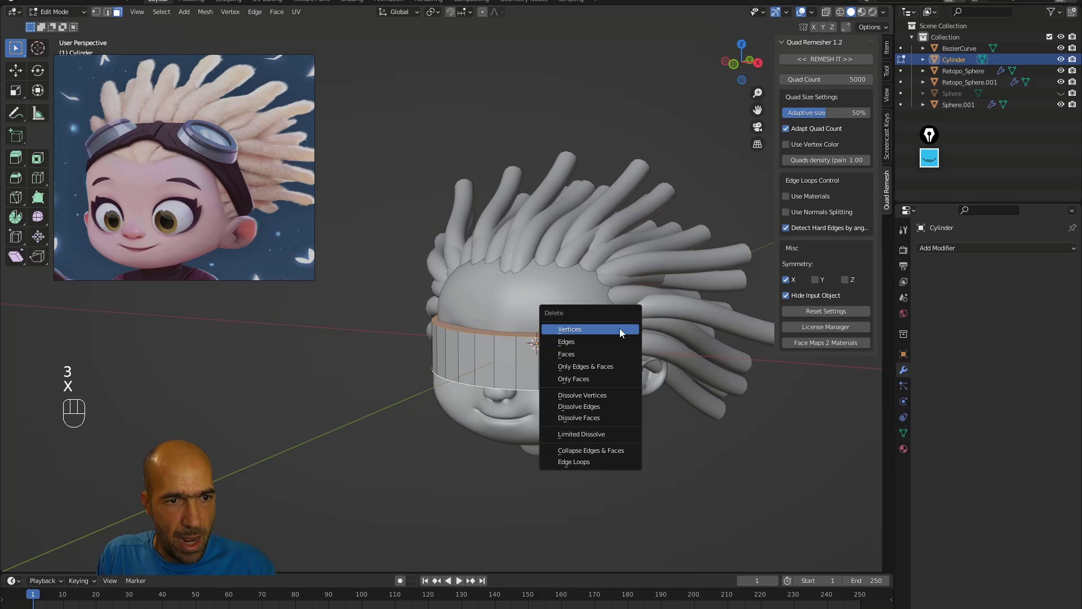
left_click(604, 351)
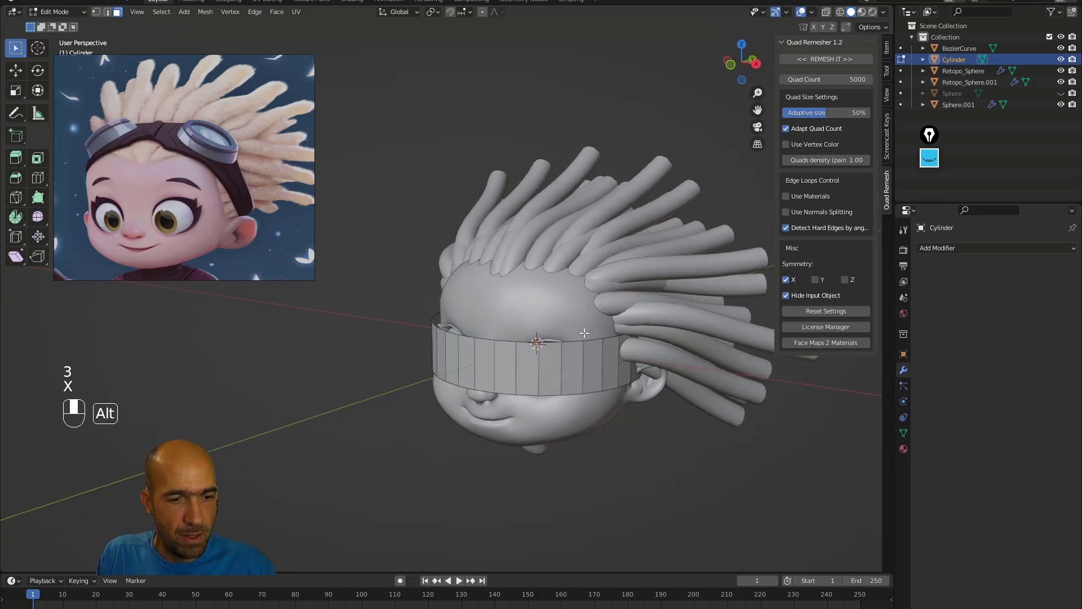
Tilt the whole ring with the Transform tool so it runs over the top hairline as a headband, and finish editing it.
key("a")
left_click_drag(603, 349, 570, 316, "alt")
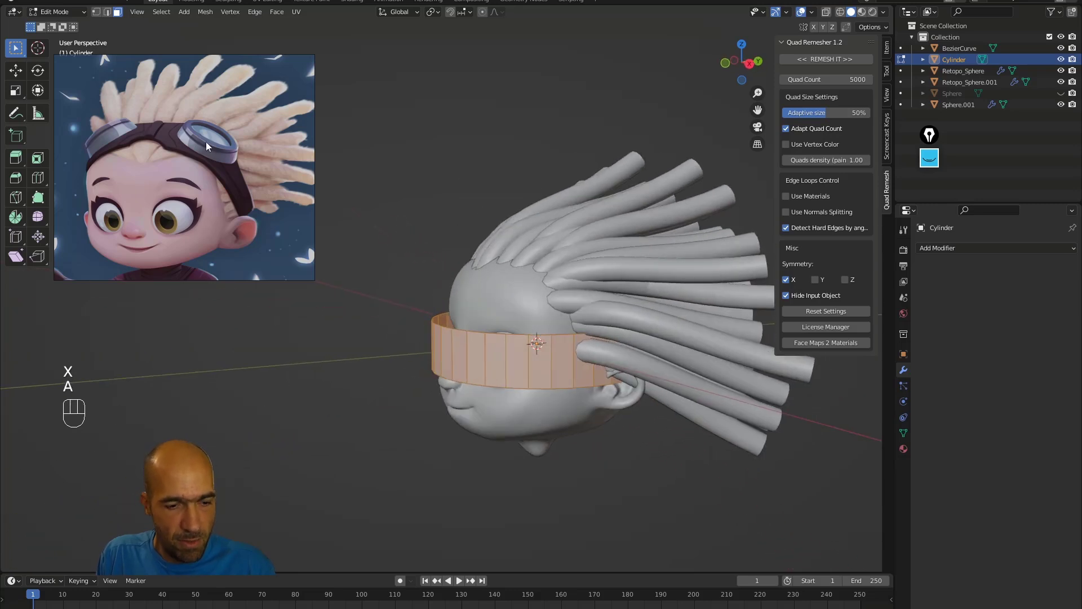
left_click(37, 90)
left_click_drag(564, 279, 555, 263, "alt")
left_click_drag(515, 314, 696, 263)
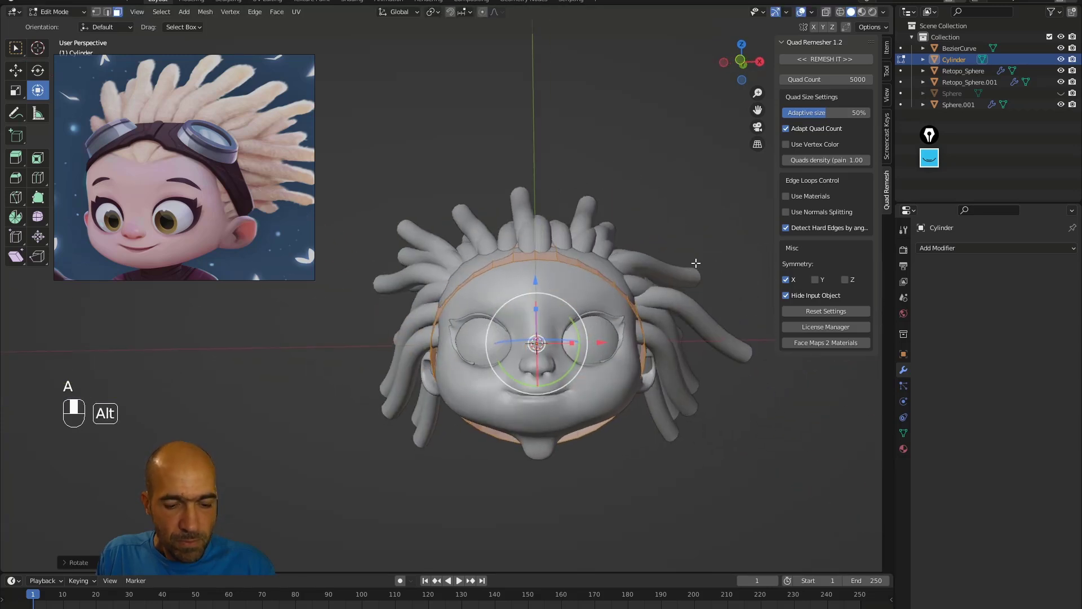
left_click_drag(533, 280, 707, 249)
key("Tab")
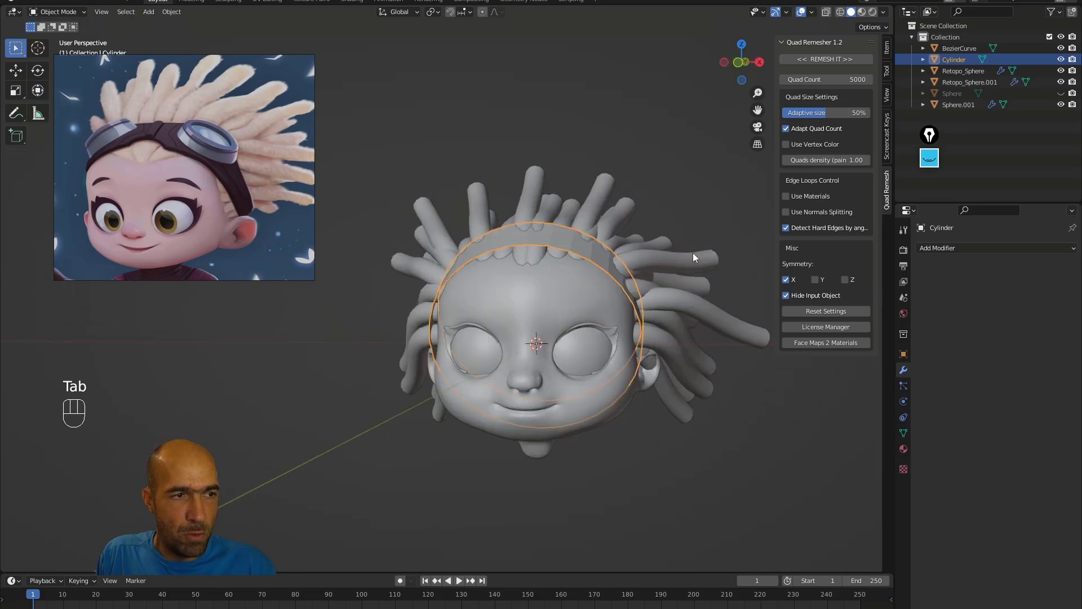
Add a second mesh cylinder, scale it down and move it above the headband as the base for a goggle.
key("shift+a")
mouse_move(677, 253)
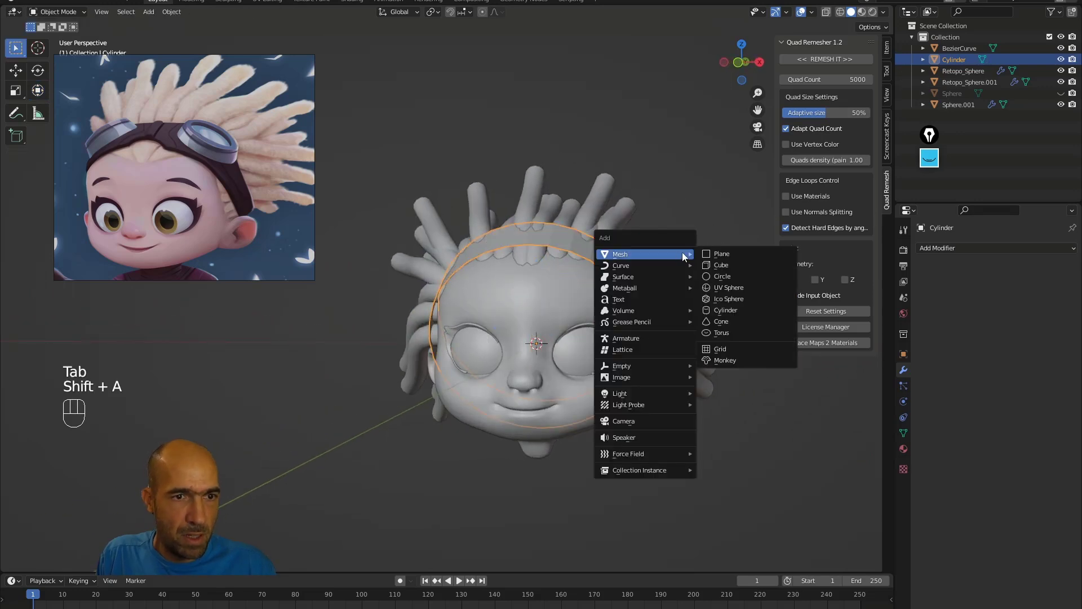
left_click(727, 311)
mouse_move(668, 277)
left_mouse_down("alt")
mouse_move(627, 295)
mouse_move(666, 291)
left_mouse_up("alt")
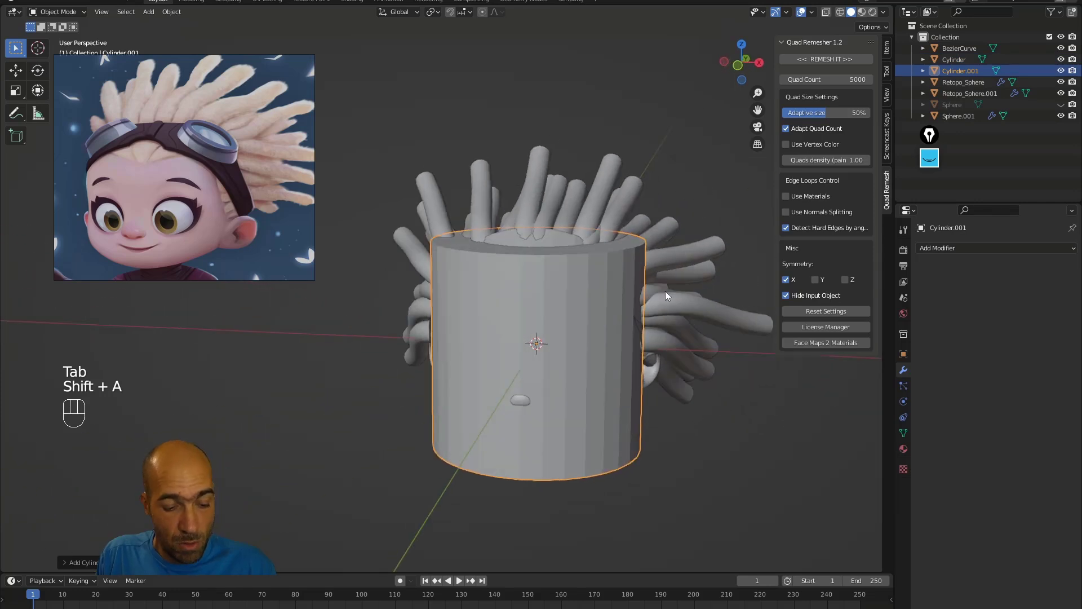
key("Tab")
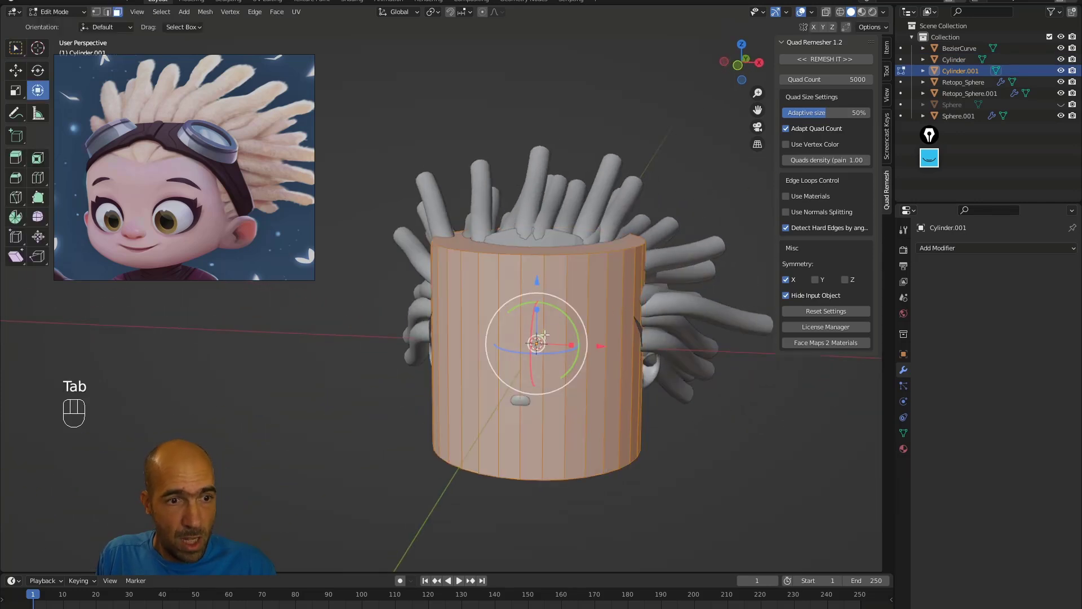
key("s")
left_click(596, 345)
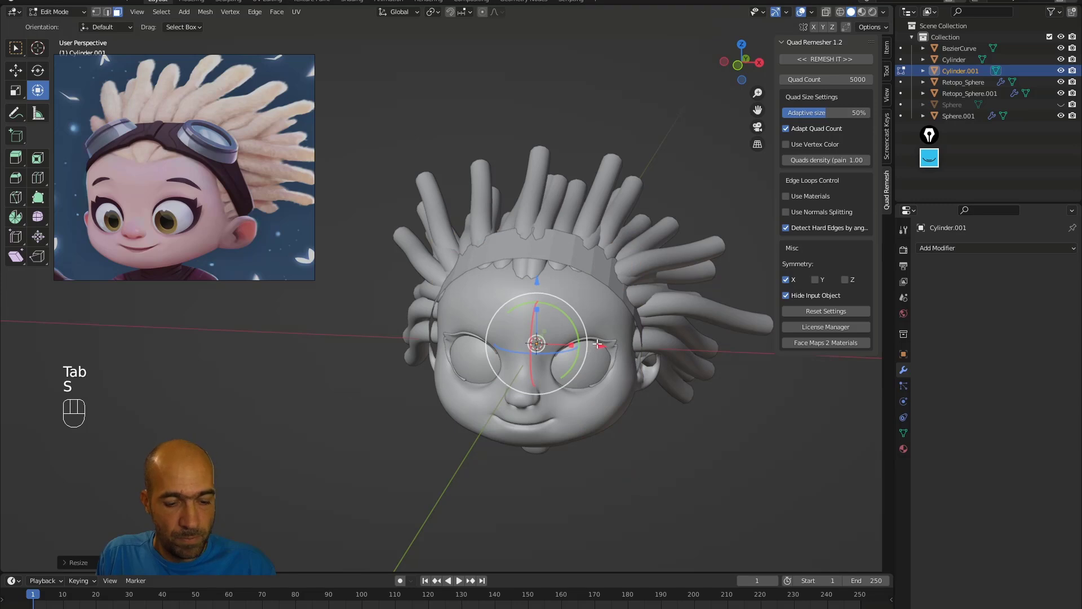
key("g")
left_click(647, 200)
Flatten the small cylinder along Z to about 0.27 of its height.
left_click_drag(564, 169, 554, 164, "alt+shift")
key("s")
key("z")
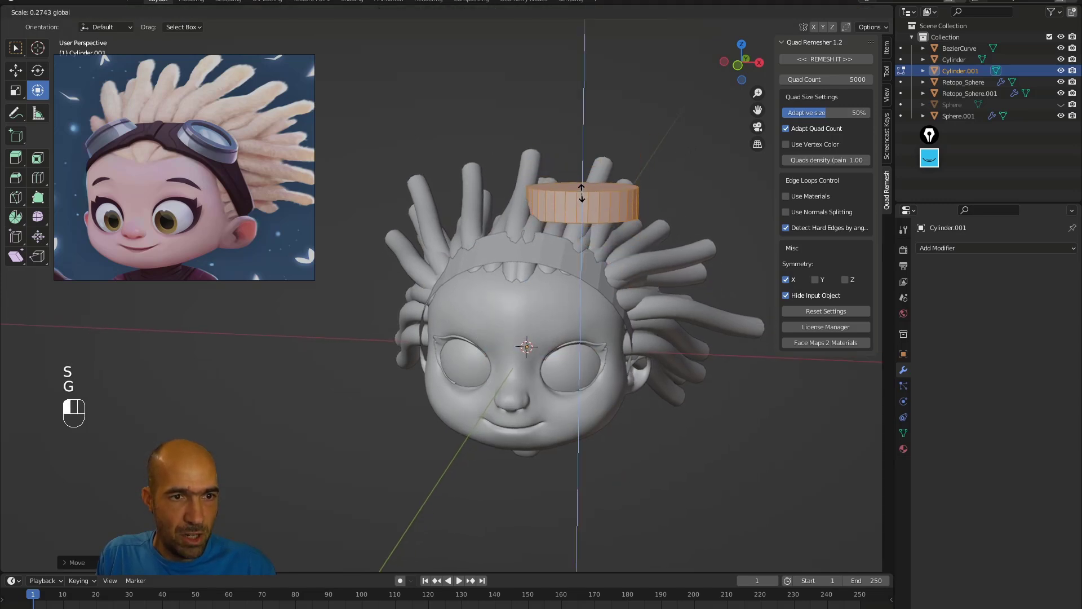
left_click(582, 195)
Taper the goggle disc by shrinking its top face, and extrude that face upward about 0.14 m.
left_click_drag(582, 197, 633, 164, "alt")
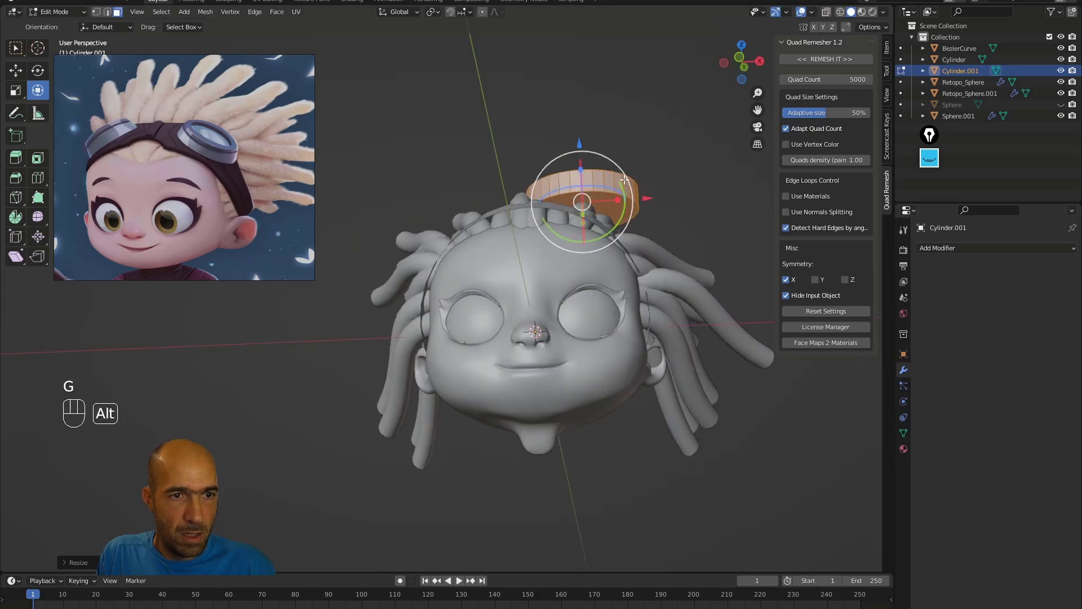
left_click_drag(605, 208, 646, 252, "alt+shift")
key("s")
left_click(633, 205)
left_click(646, 252)
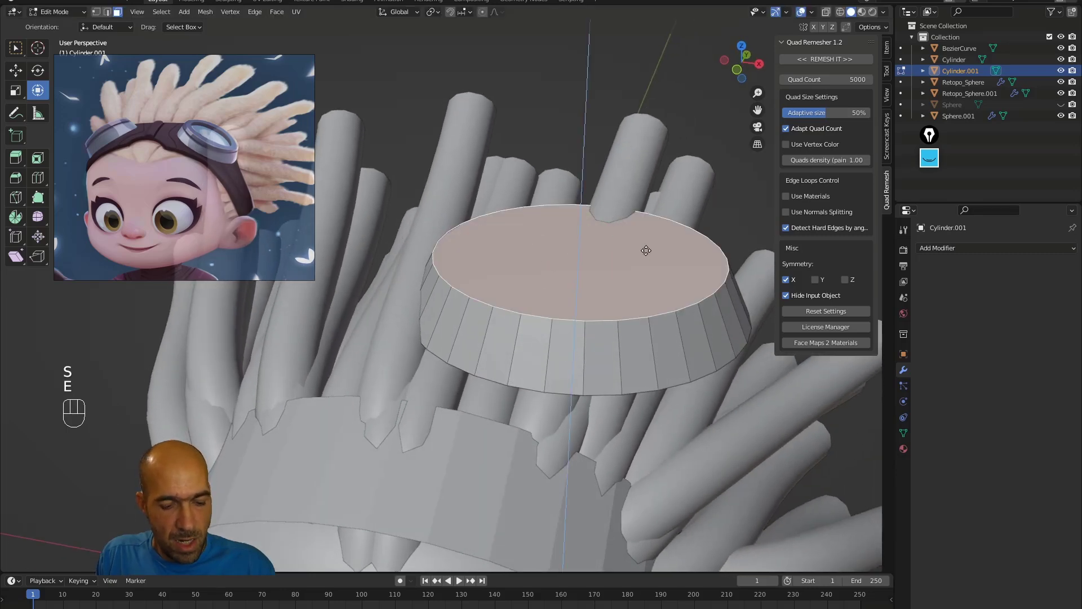
key("e")
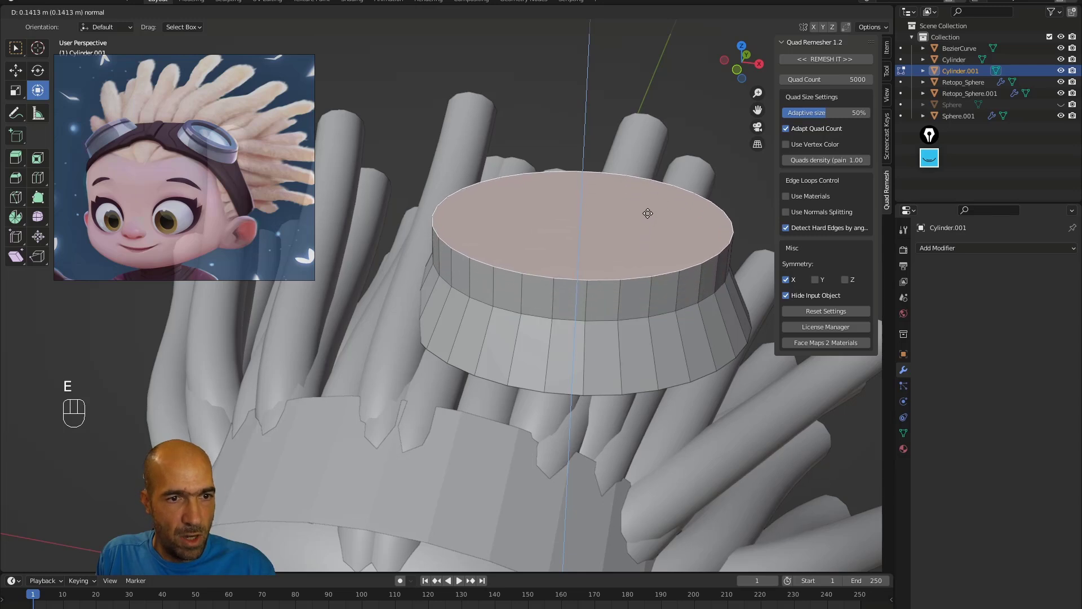
left_click(647, 214)
Bevel the edge loop between the goggle's rim and tapered base, and extrude the beveled band inward along normals about 0.04 m.
left_click_drag(647, 214, 616, 286, "alt")
key("2")
left_click(611, 294, "alt")
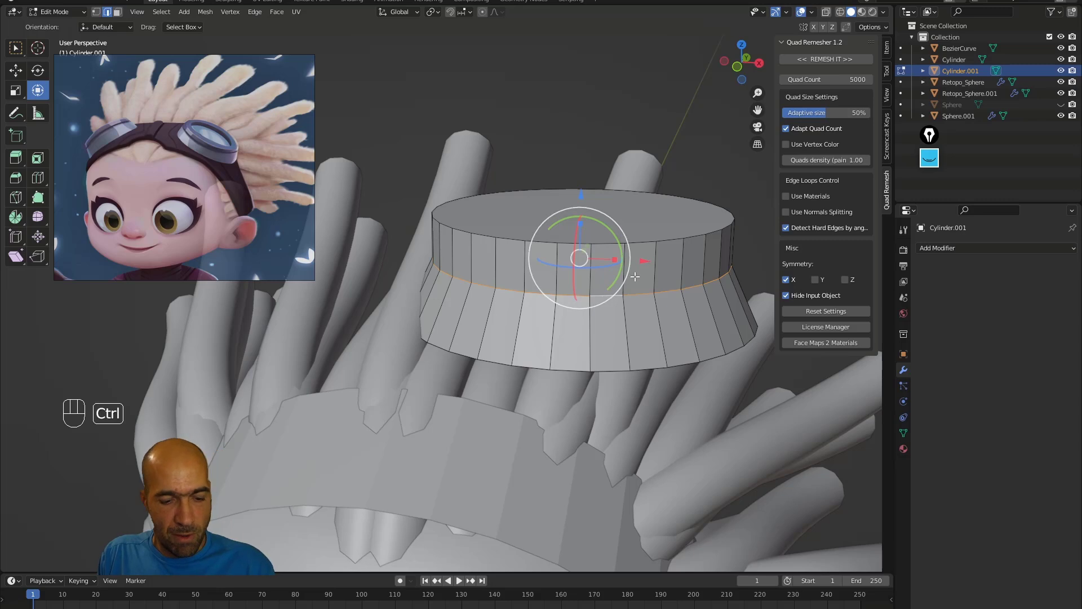
key("ctrl+b")
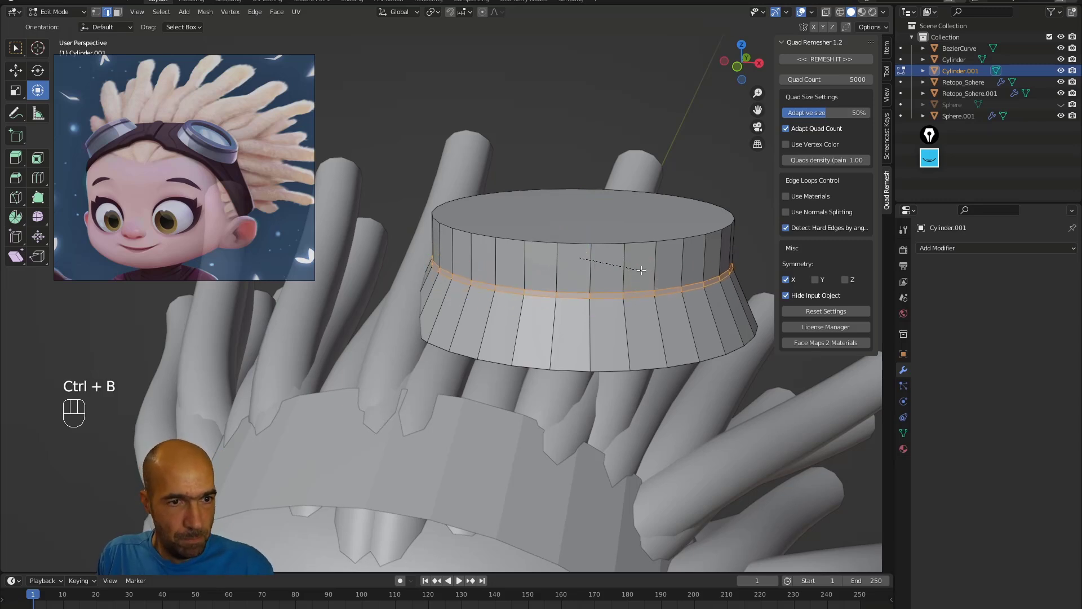
left_click(644, 270)
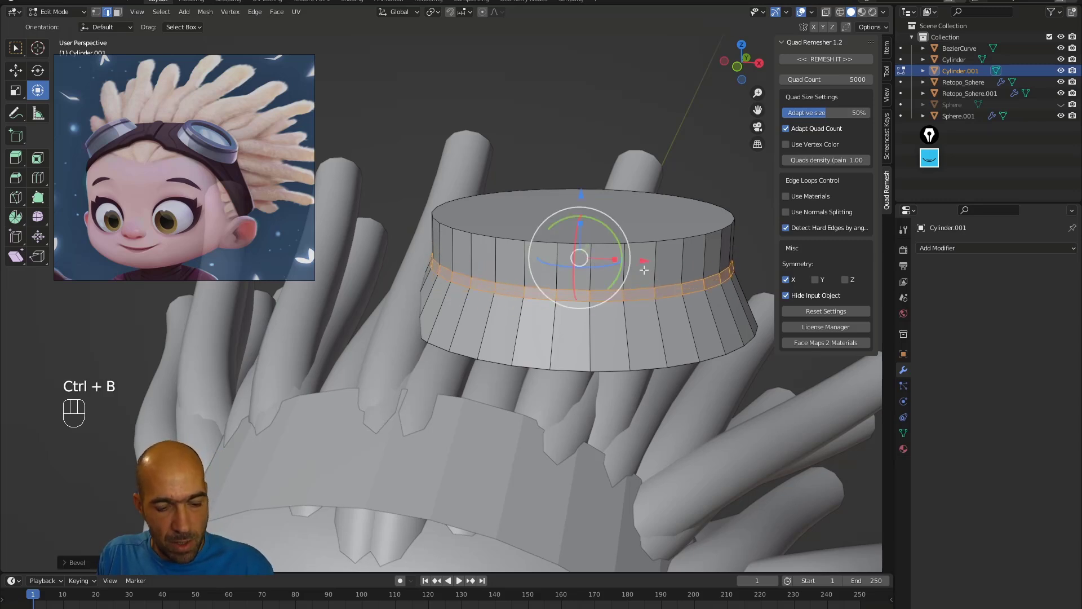
key("alt+e")
left_click(632, 282)
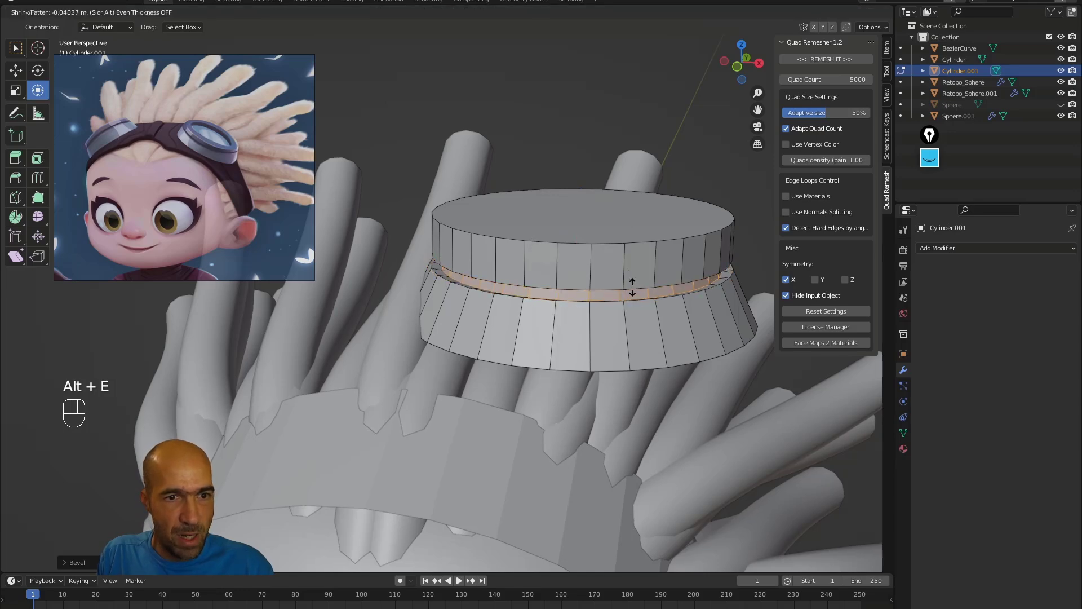
left_click(632, 291)
Inset the goggle's top face to form a rim.
middle_click_drag(631, 290, 648, 270)
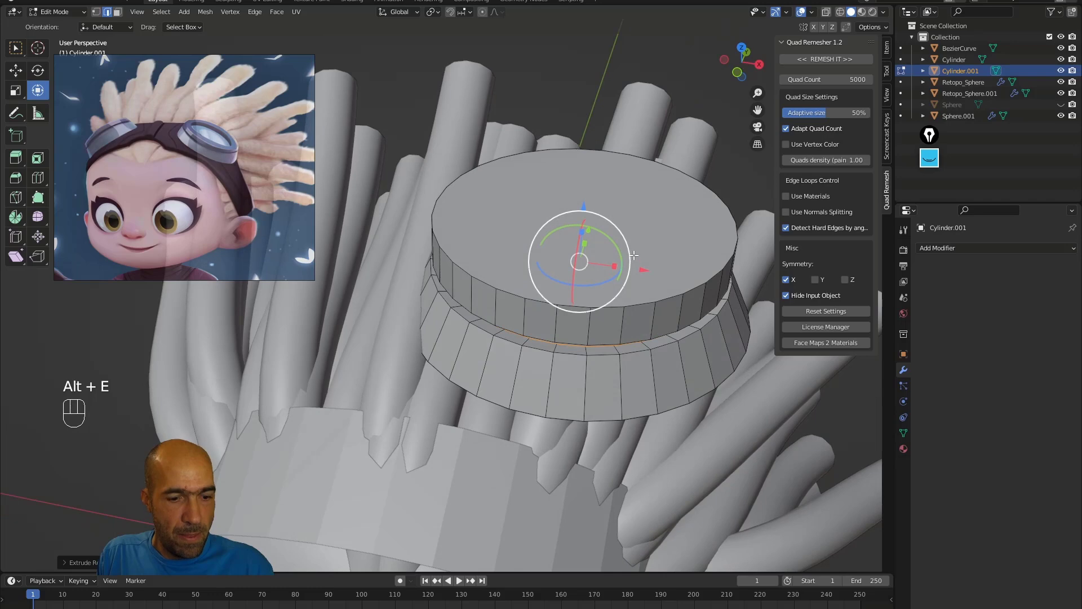
key("3")
left_click(634, 255)
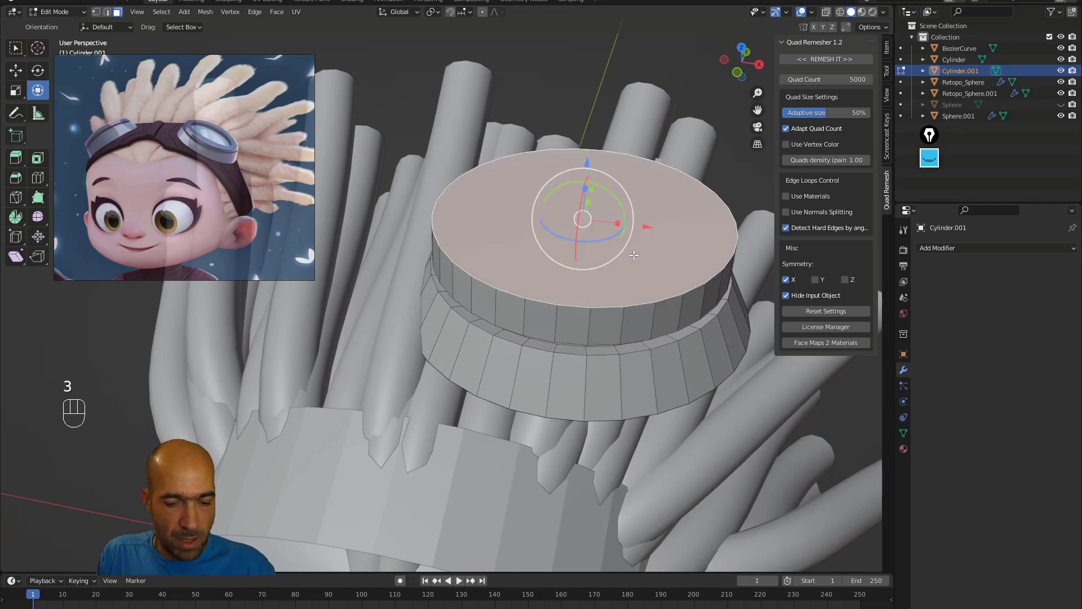
key("i")
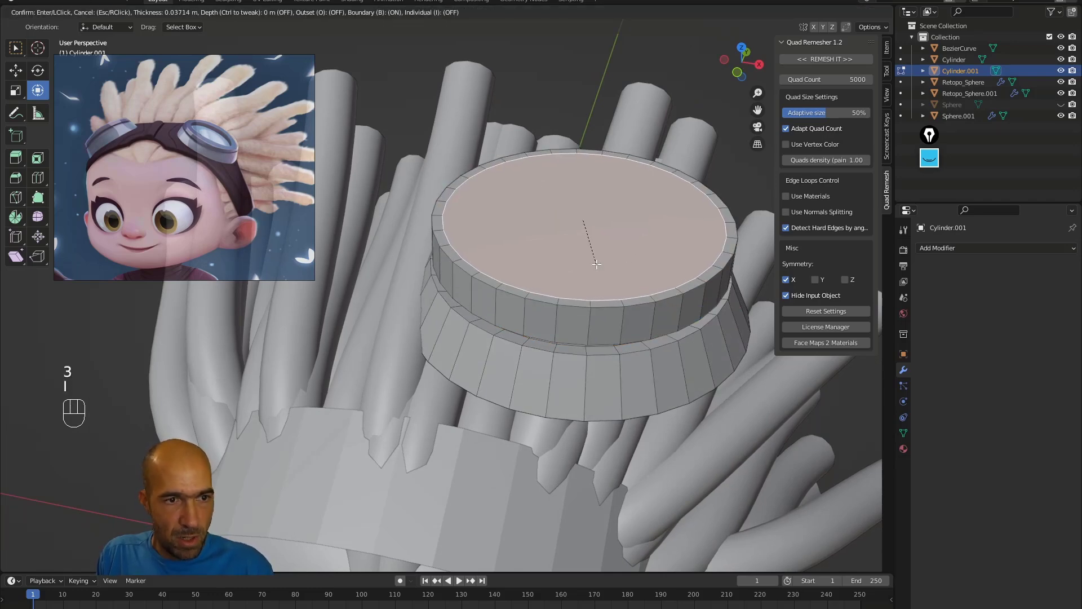
left_click(580, 248)
Extrude the inset top face about 0.1 m down into the goggle and inset the recessed face slightly.
key("e")
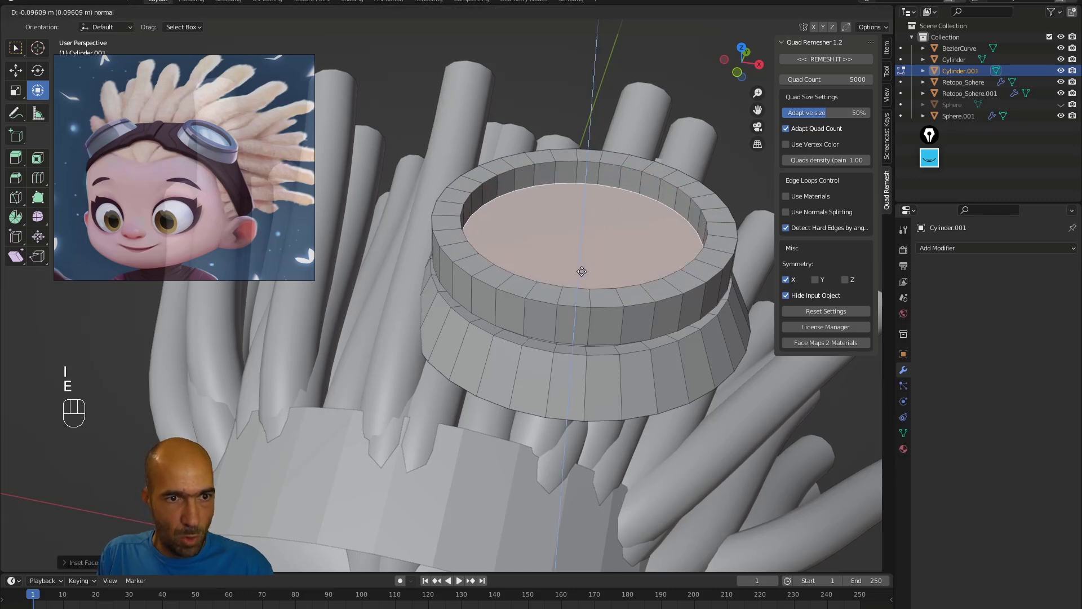
left_click(582, 271)
key("i")
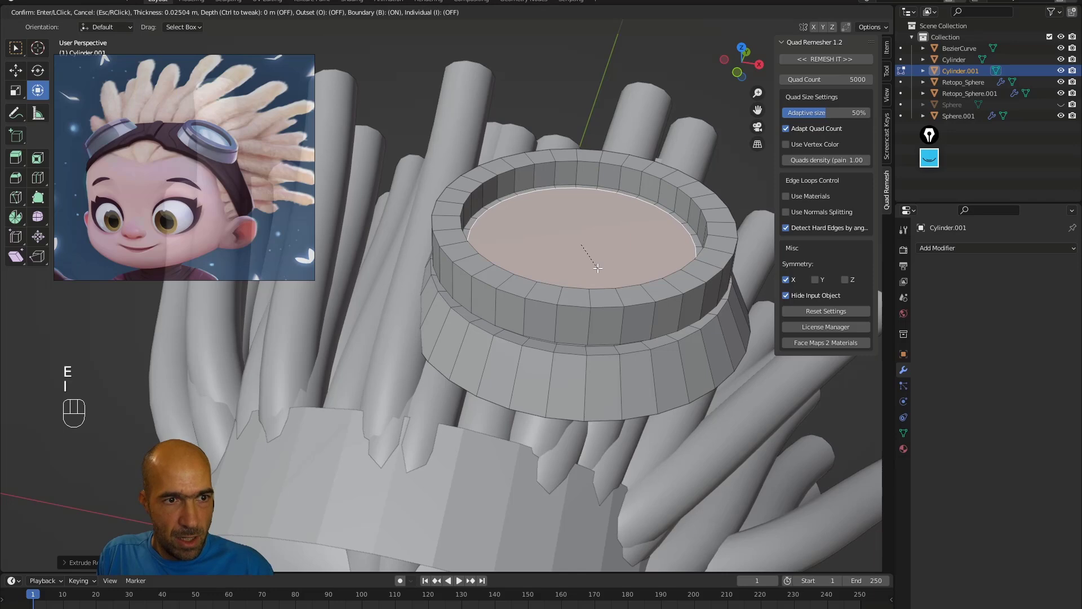
left_click(588, 270)
Inset the goggle's bottom face slightly from its outer edge.
middle_click_drag(588, 269, 643, 272)
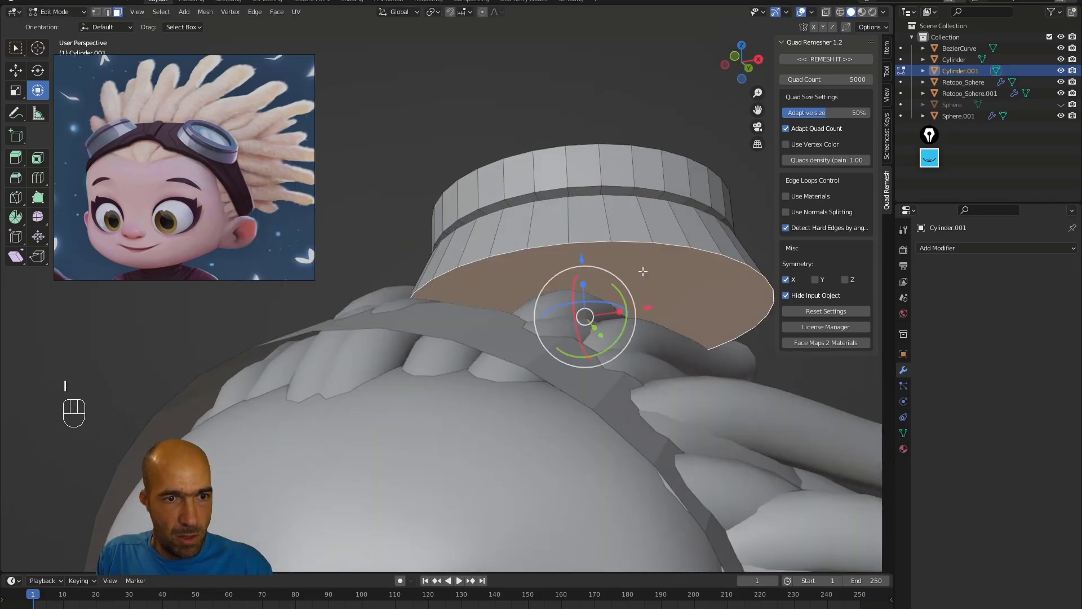
key("i")
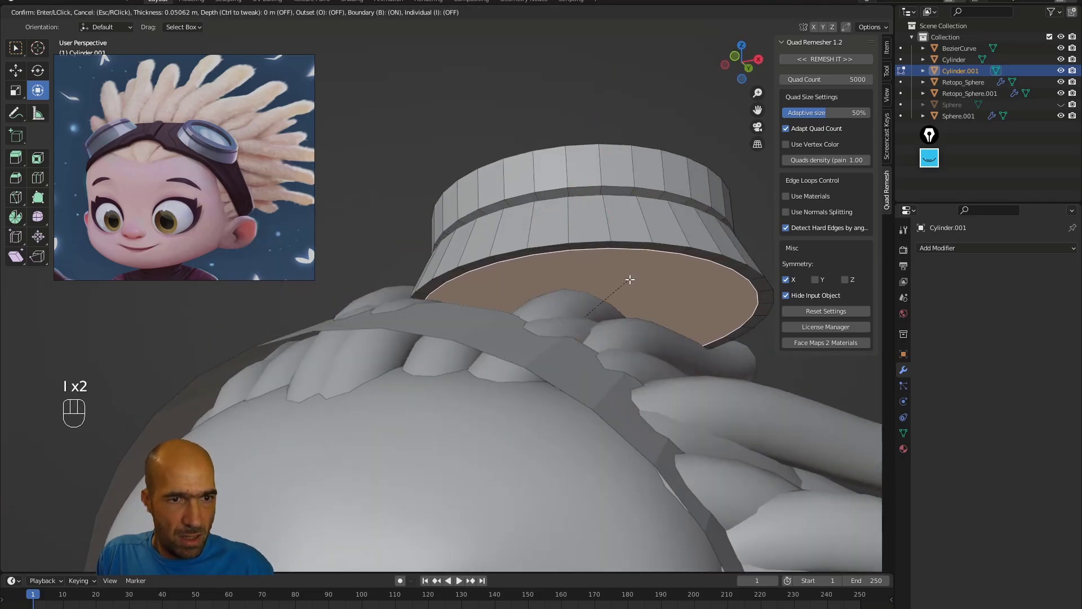
left_click(641, 271)
left_click_drag(642, 271, 665, 225, "alt")
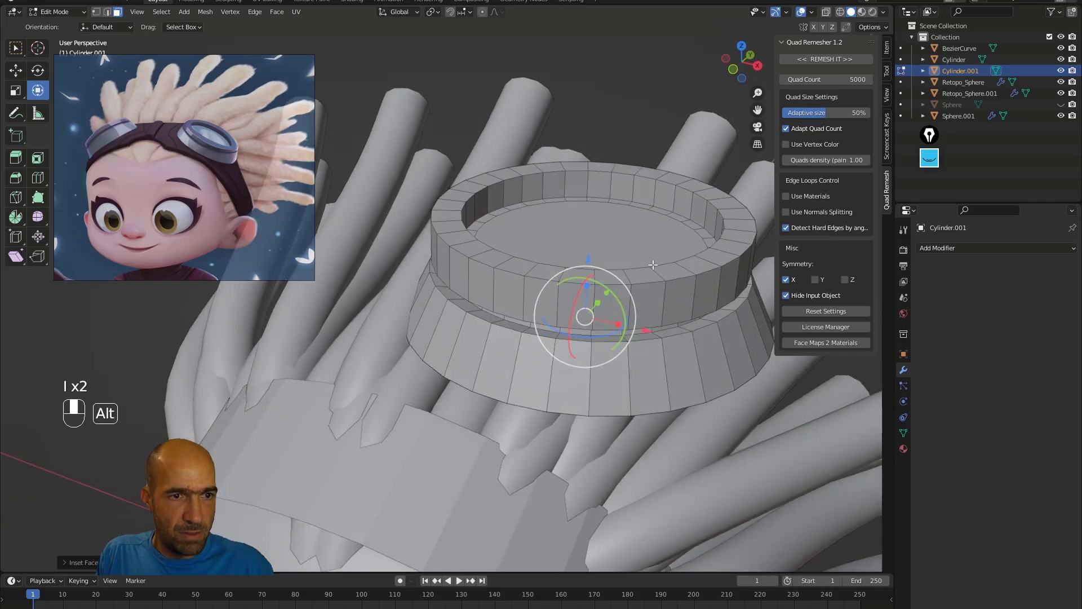
Add a Mirror modifier across X to the goggle.
left_click(958, 247)
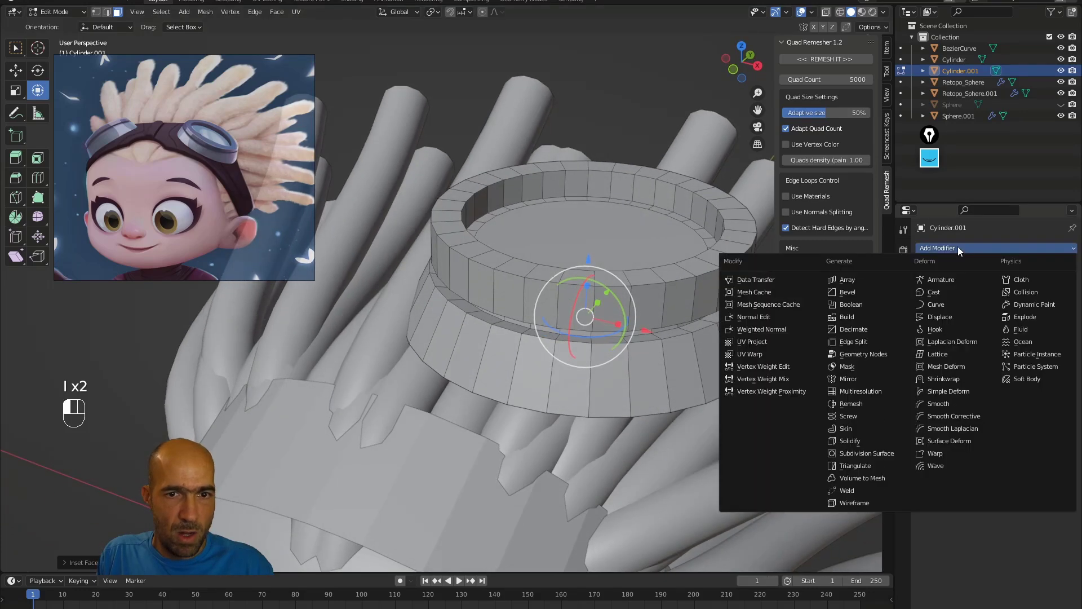
left_click(862, 380)
left_click_drag(733, 389, 749, 374, "alt")
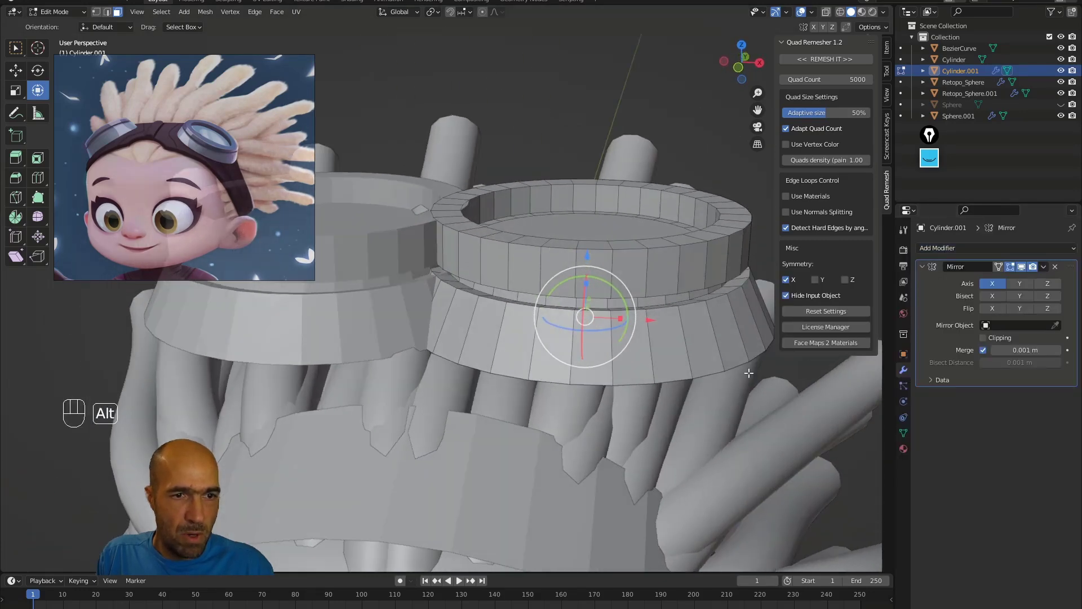
Scale the goggle's whole mesh down uniformly to roughly half its size.
key("s")
right_click(736, 372)
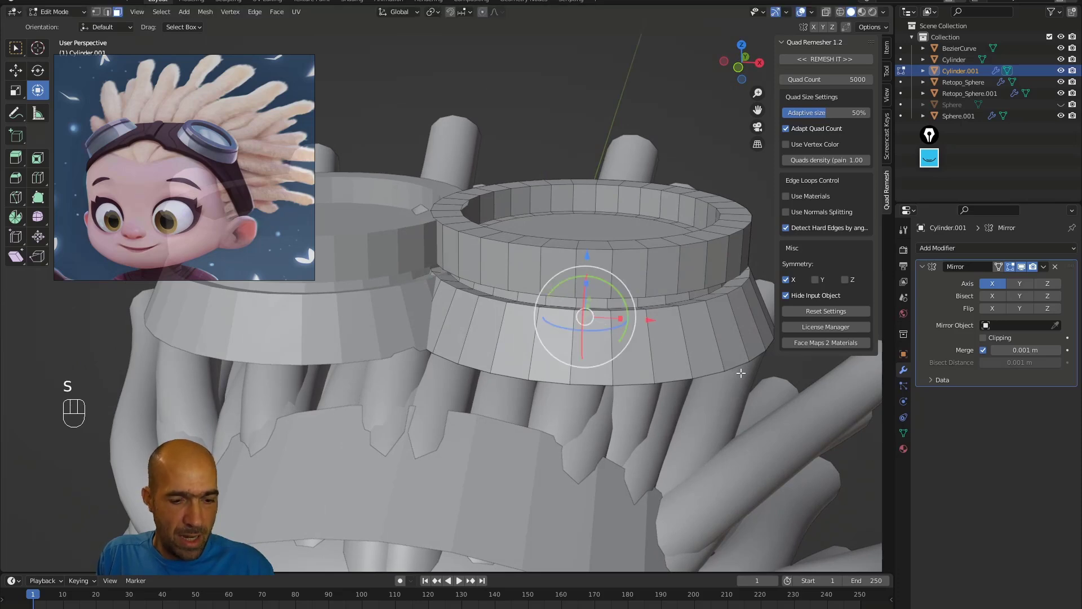
key("a")
key("s")
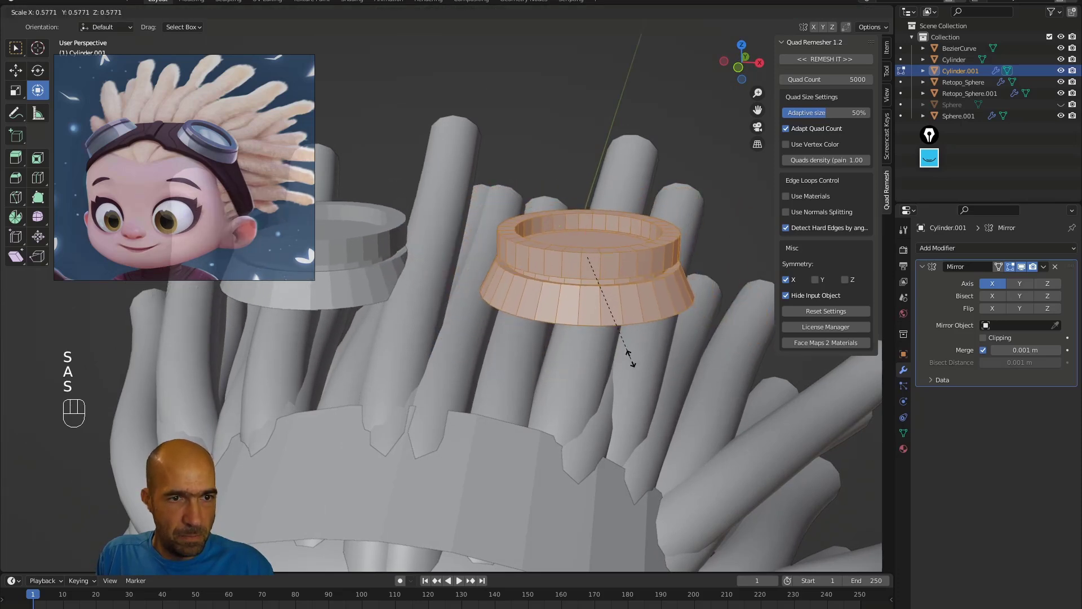
left_click(621, 345)
left_click_drag(591, 223, 576, 287, "alt")
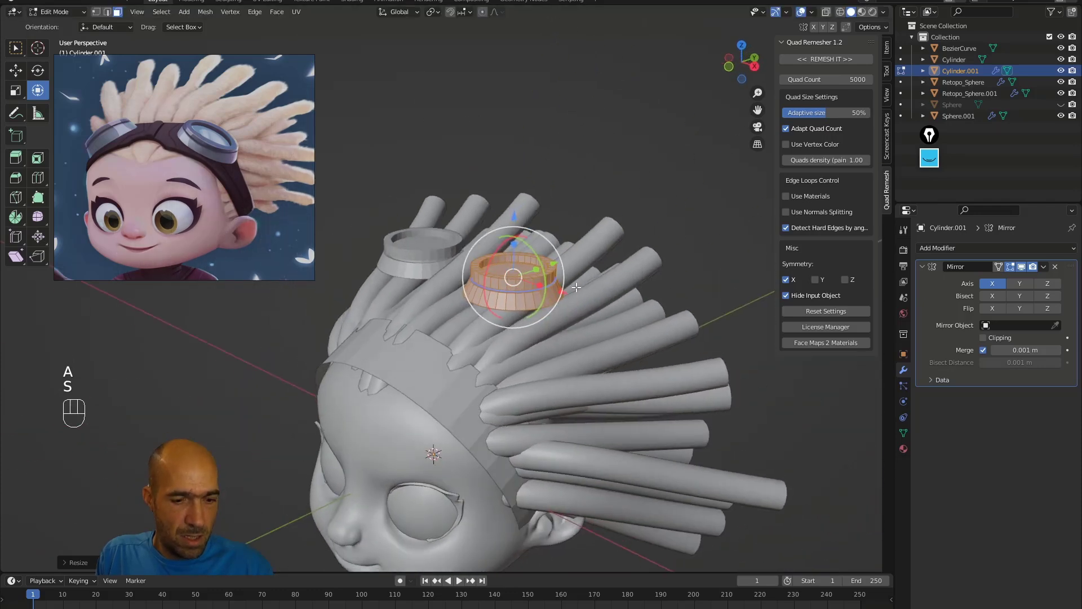
Move the goggle down toward the headband and rotate its whole mesh to follow the slope of the head.
key("g")
left_click(534, 324)
left_click_drag(533, 324, 568, 318, "alt")
left_click(543, 309)
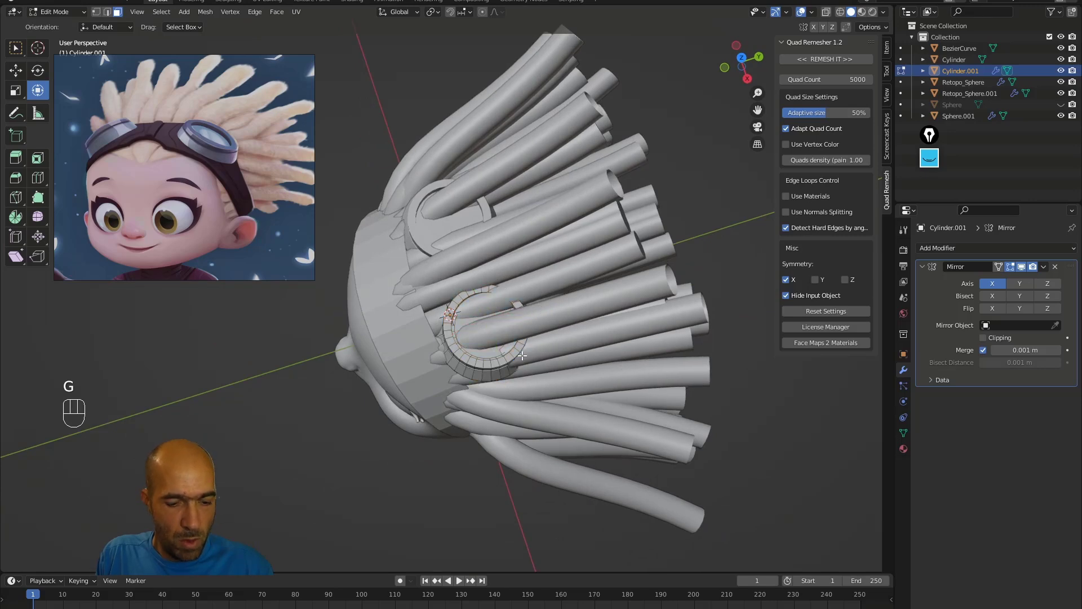
key("a")
left_click_drag(543, 310, 495, 295)
left_click_drag(448, 345, 462, 351)
Position the tilted goggle on the headband above the eye.
key("g")
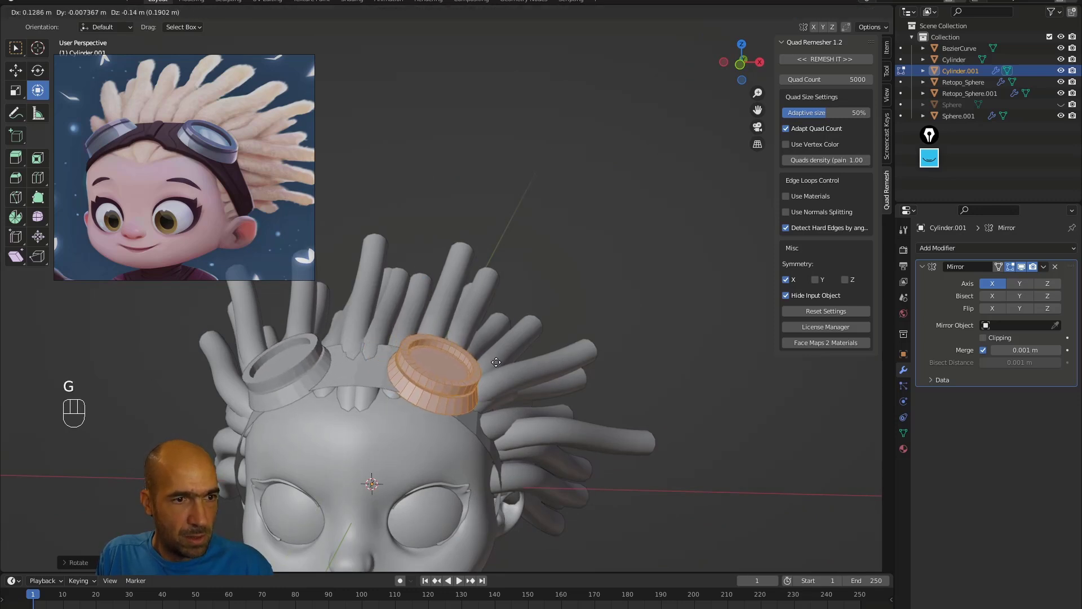
left_click(510, 357)
mouse_move(510, 357)
middle_mouse_down()
mouse_move(519, 328)
mouse_move(514, 342)
middle_mouse_up()
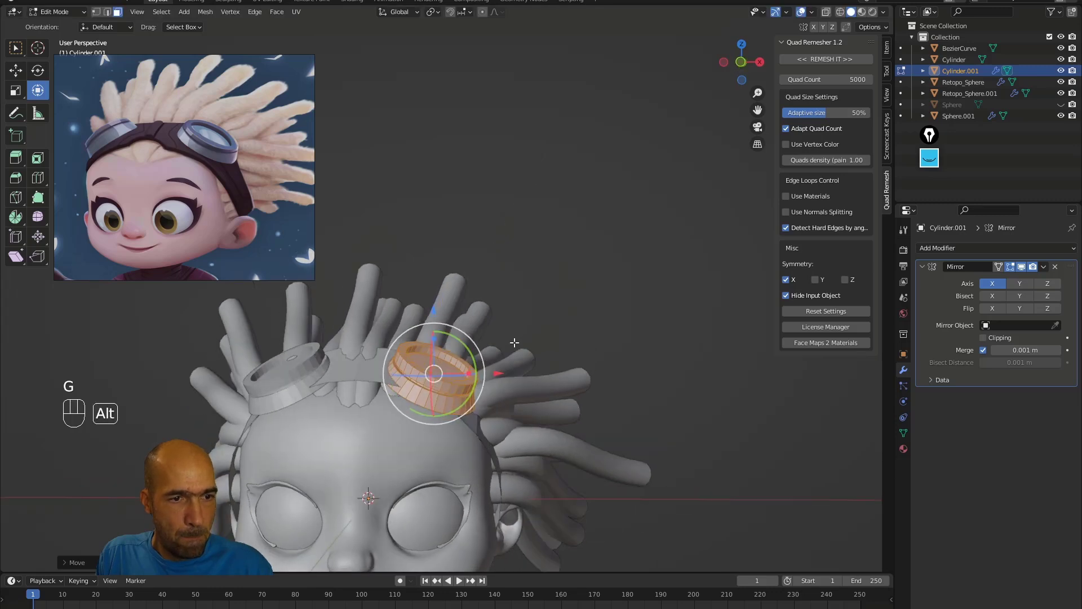
key("g")
right_click(624, 310)
left_click_drag(623, 309, 896, 309, "alt")
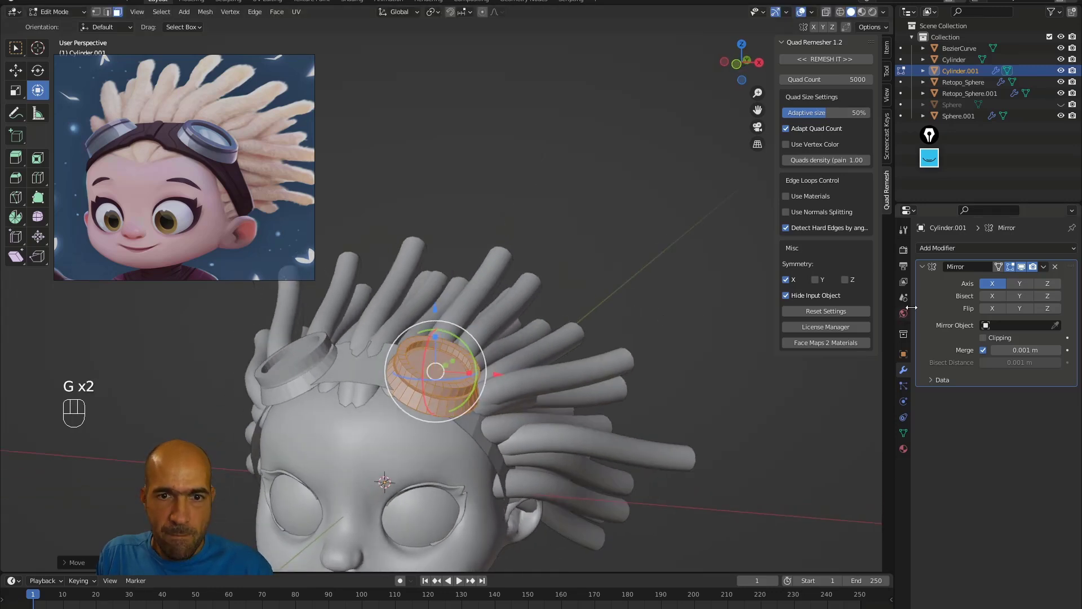
Add a Subdivision Surface modifier to the goggle with viewport and render levels both at 3.
left_click(975, 248)
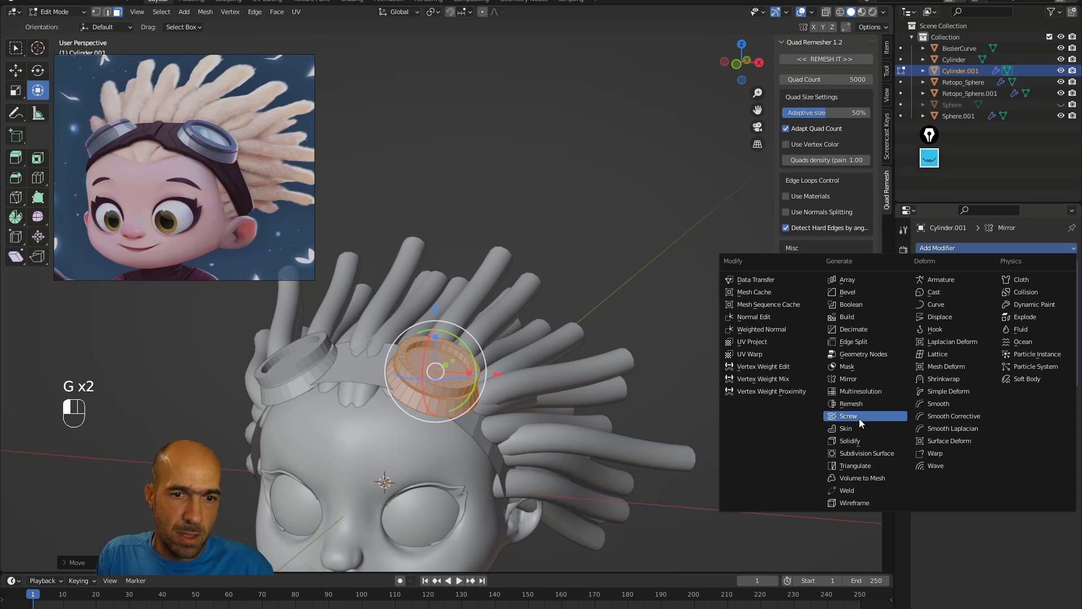
left_click(883, 456)
left_click_drag(652, 355, 624, 321, "ctrl+alt")
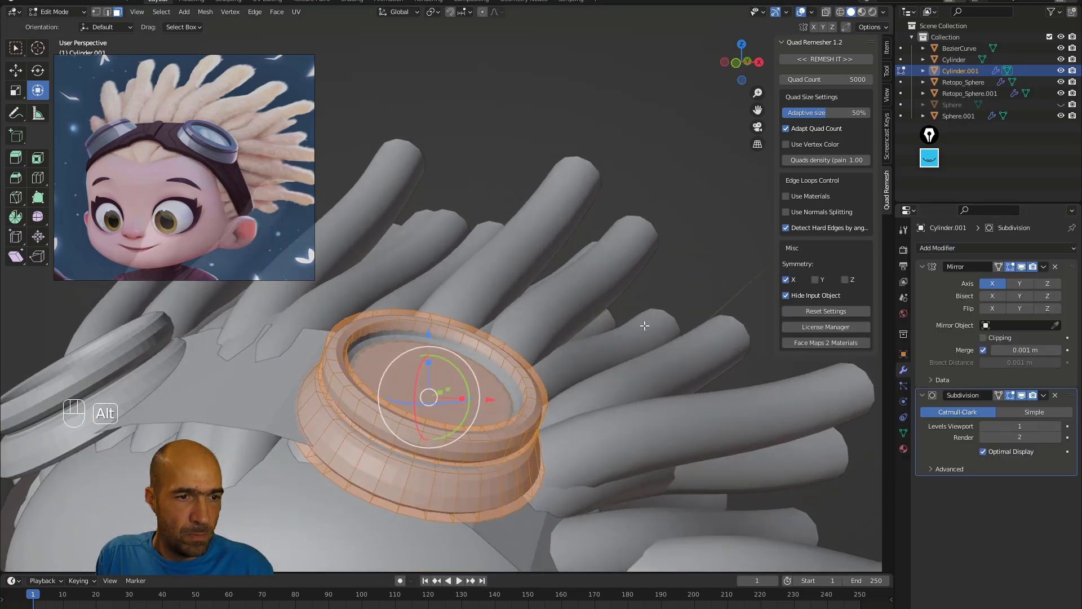
left_click(1058, 427)
left_click(1058, 438)
left_click(1058, 426)
left_click_drag(513, 389, 626, 333, "alt+shift")
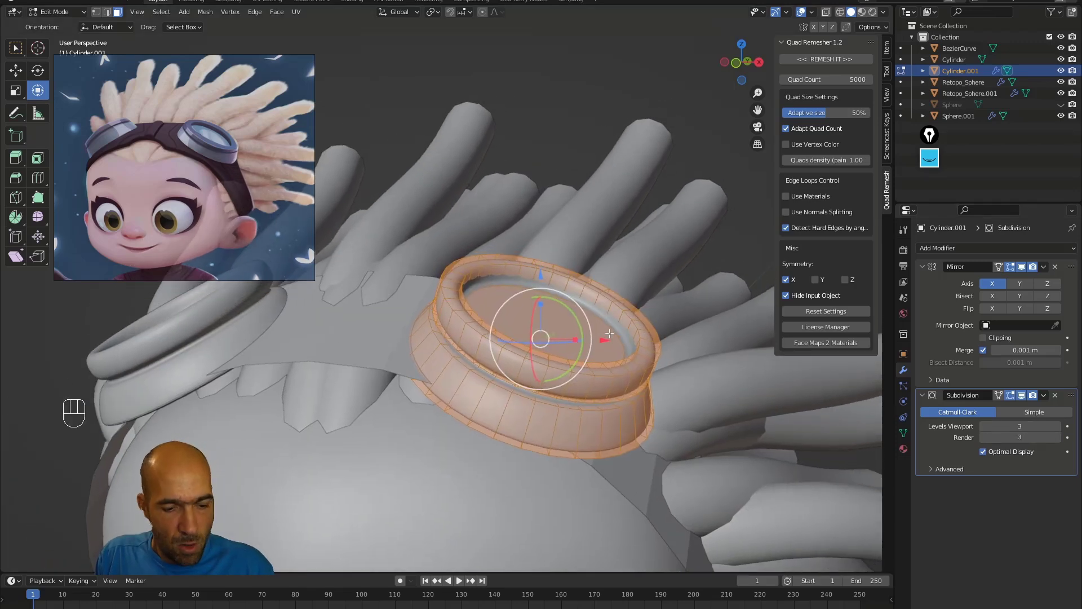
Crease the goggle's rim, groove and base edge loops by about 0.45 to sharpen them.
key("2")
left_click(557, 361, "alt")
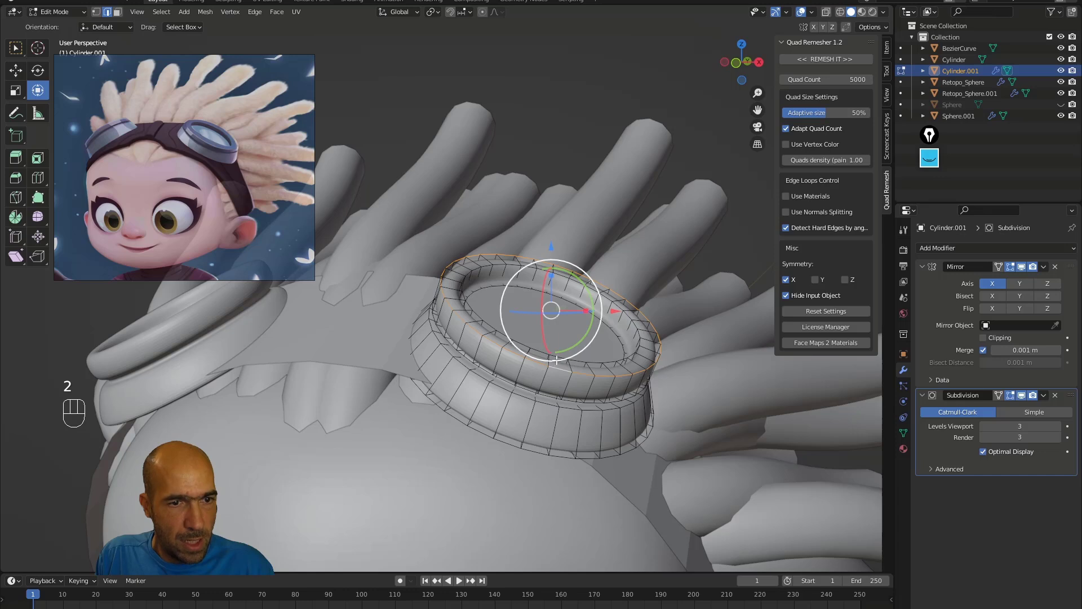
left_click(562, 328, "alt+shift")
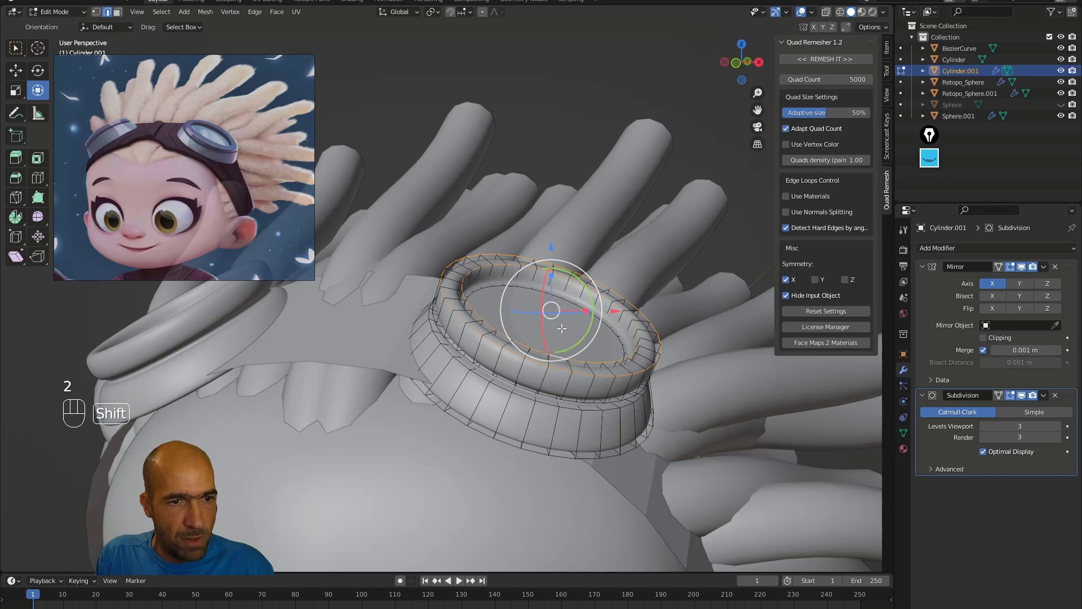
left_click(480, 375, "alt+shift")
left_click(482, 365, "alt+shift")
left_click(483, 366, "alt+shift")
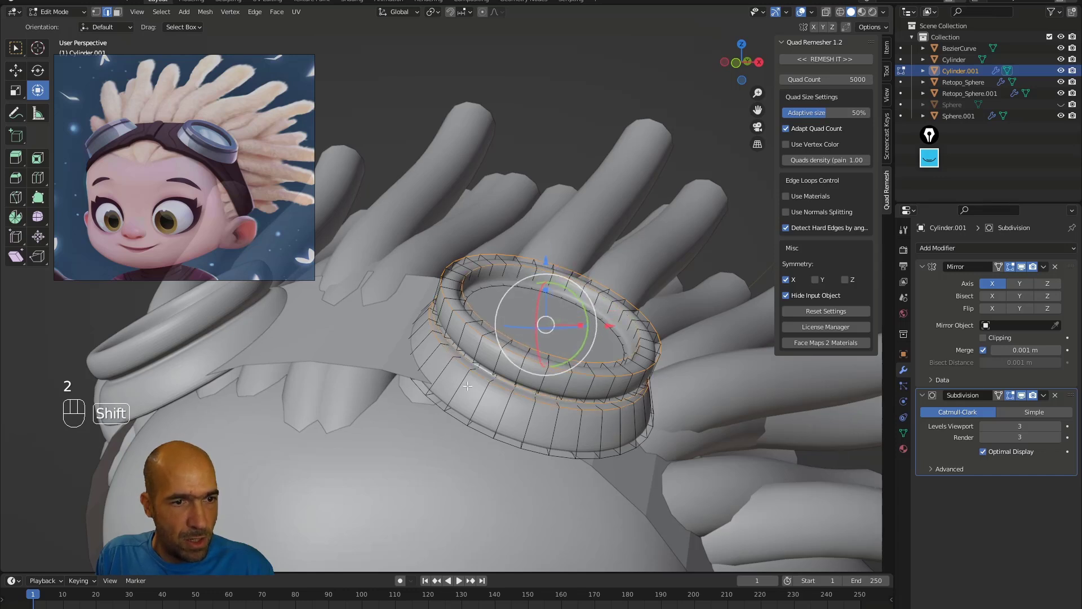
left_click(455, 415, "alt+shift")
key("shift+e")
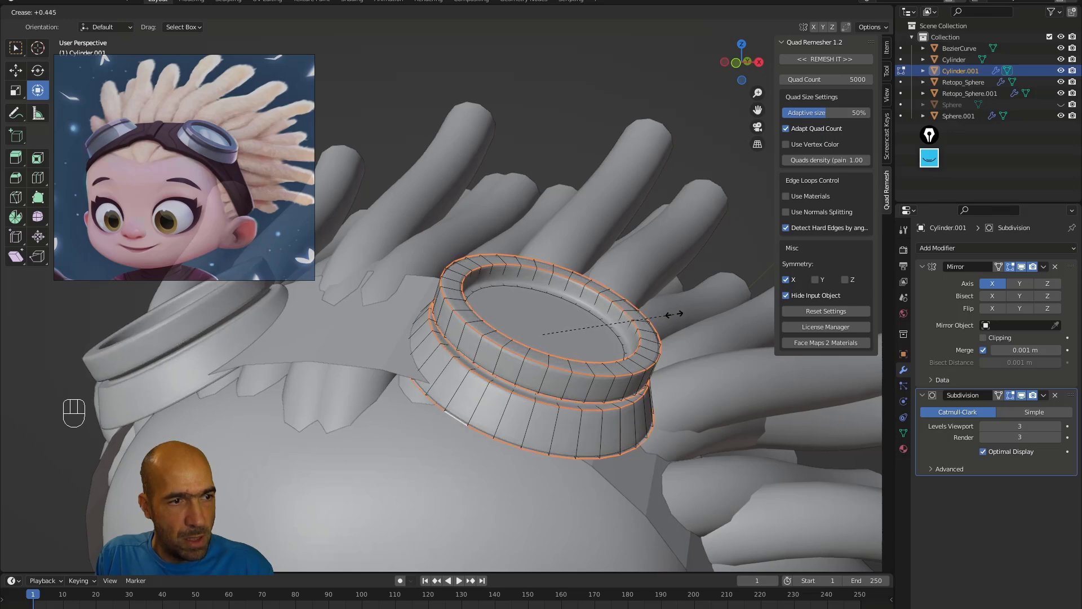
left_click(674, 314)
right_click_drag(690, 266, 484, 296, "alt")
Switch the headband into Sculpt Mode and enlarge the Grab brush radius to 113 px.
left_click_drag(424, 307, 399, 327, "alt")
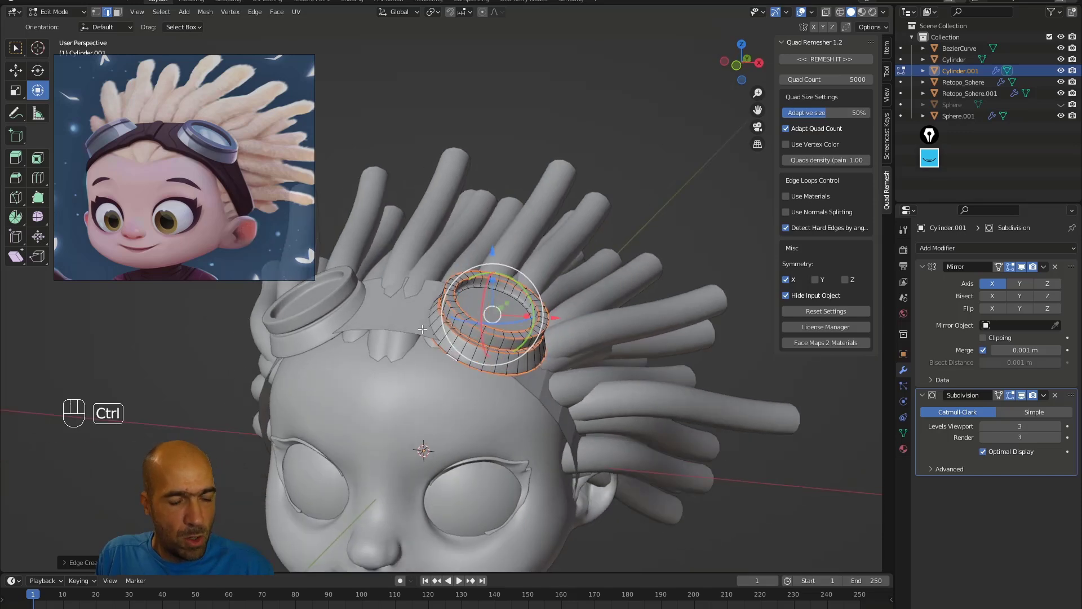
key("ctrl+Tab")
mouse_move(416, 391)
left_mouse_down("alt")
mouse_move(442, 327)
mouse_move(466, 313)
mouse_move(454, 344)
left_mouse_up("alt")
key("alt+q")
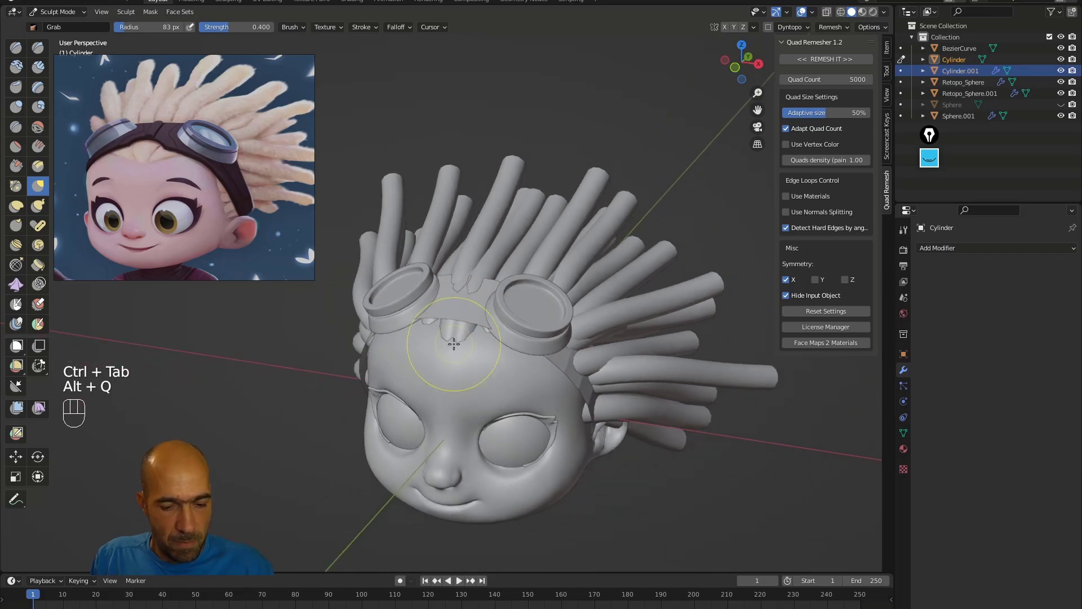
key("4")
key("bracketright")
key("bracketright")
key("bracketright")
Undo the first grab stroke and reshape the headband around the forehead with X symmetry on.
left_click_drag(544, 314, 513, 344, "alt")
key("ctrl+z")
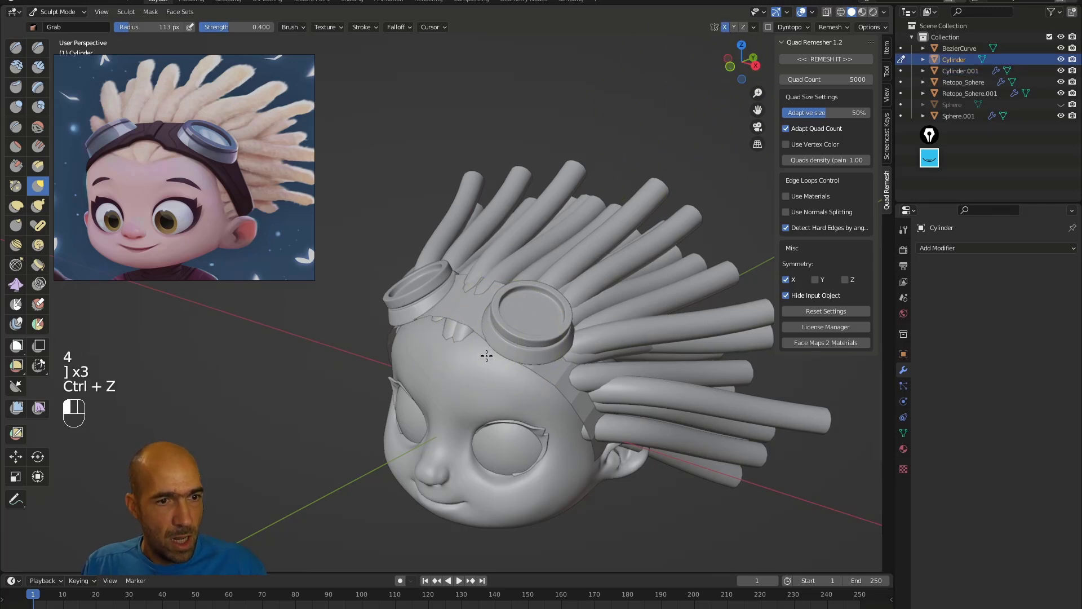
left_click_drag(468, 369, 471, 290, "alt")
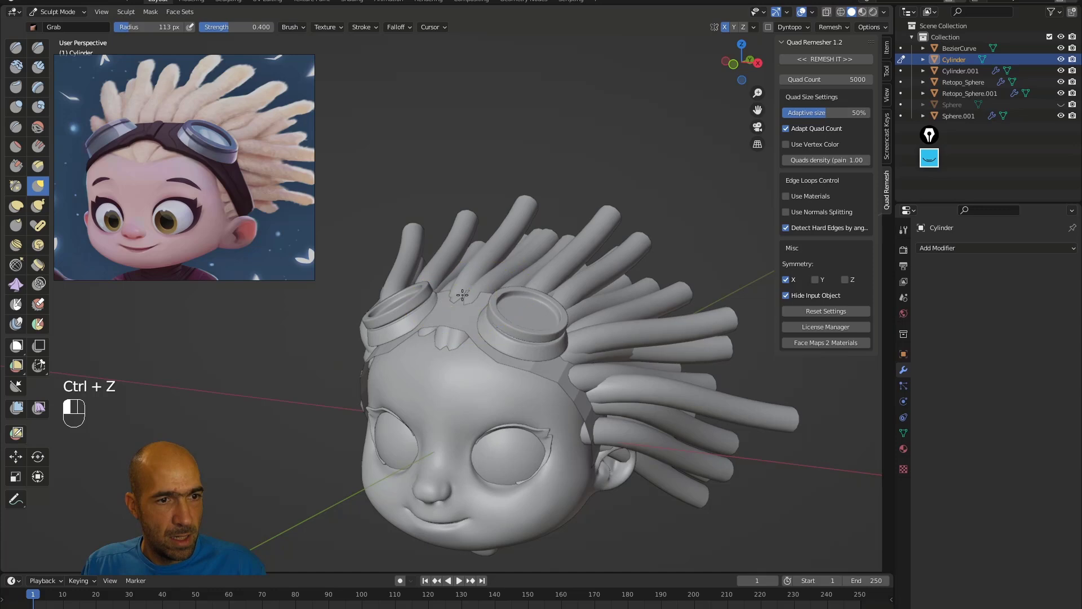
mouse_move(576, 329)
left_mouse_down("alt")
mouse_move(536, 376)
mouse_move(598, 348)
left_mouse_up("alt")
mouse_move(550, 374)
left_mouse_down()
mouse_move(564, 363)
mouse_move(641, 387)
left_mouse_up()
Make the dreadlocks the sculpting target with X symmetry on and pull the side locks with the Grab brush.
key("alt+q")
left_click(617, 434)
left_click(726, 27)
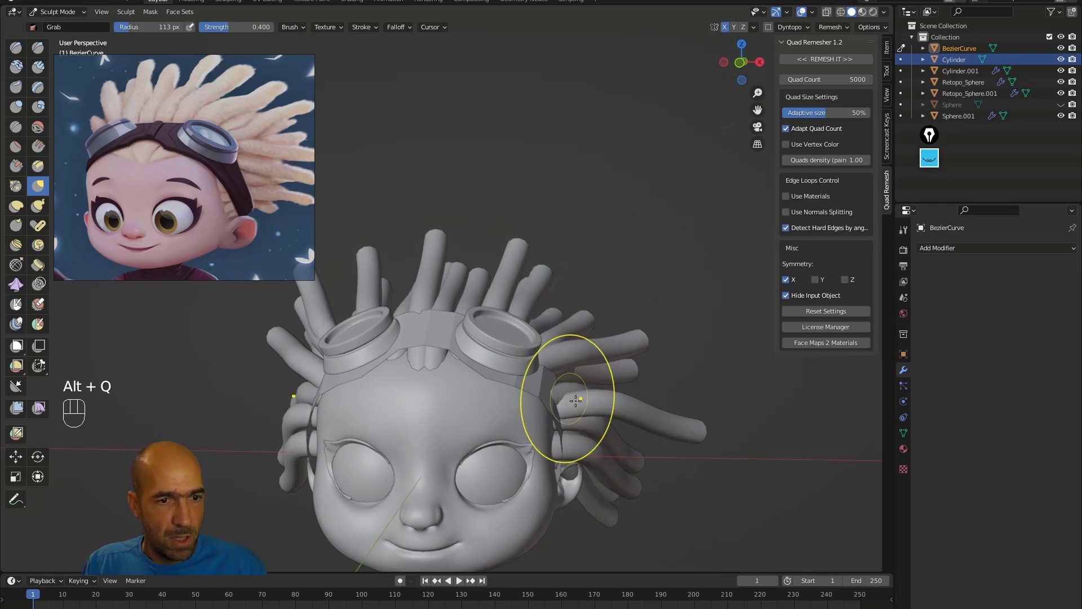
mouse_move(566, 397)
left_mouse_down("alt")
mouse_move(615, 387)
mouse_move(592, 387)
mouse_move(604, 394)
mouse_move(712, 333)
left_mouse_up("alt")
mouse_move(585, 418)
left_mouse_down()
mouse_move(601, 435)
mouse_move(659, 430)
mouse_move(645, 440)
mouse_move(625, 304)
mouse_move(625, 324)
mouse_move(688, 314)
mouse_move(592, 387)
mouse_move(725, 361)
mouse_move(666, 401)
left_mouse_up()
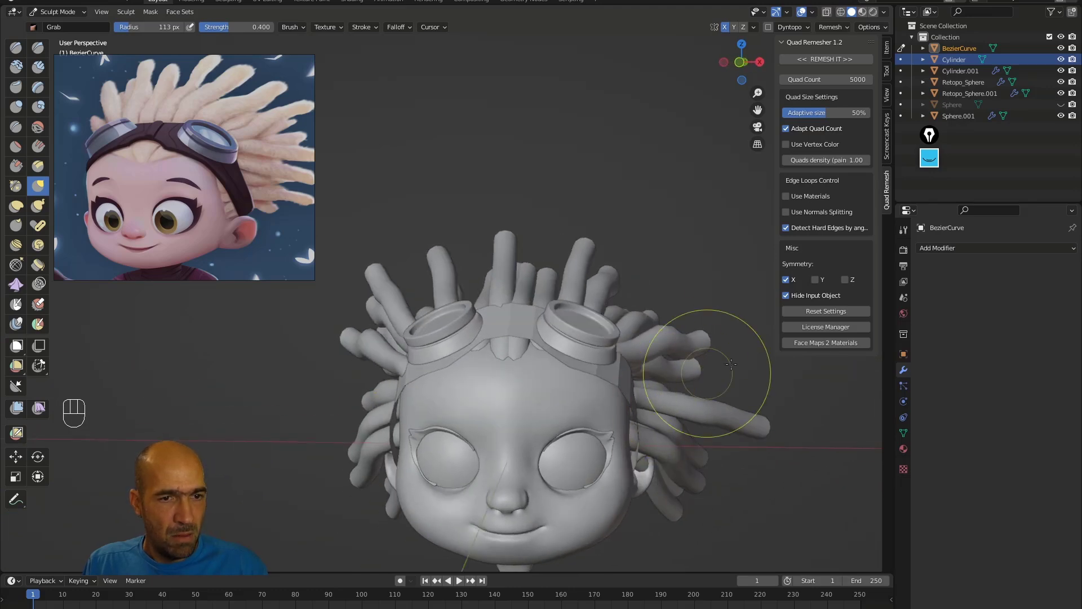
Return to sculpting the headband and grab its sides and top front so it fits around the head.
left_click_drag(713, 369, 600, 415, "alt")
key("alt+q")
left_click_drag(638, 448, 586, 434, "alt")
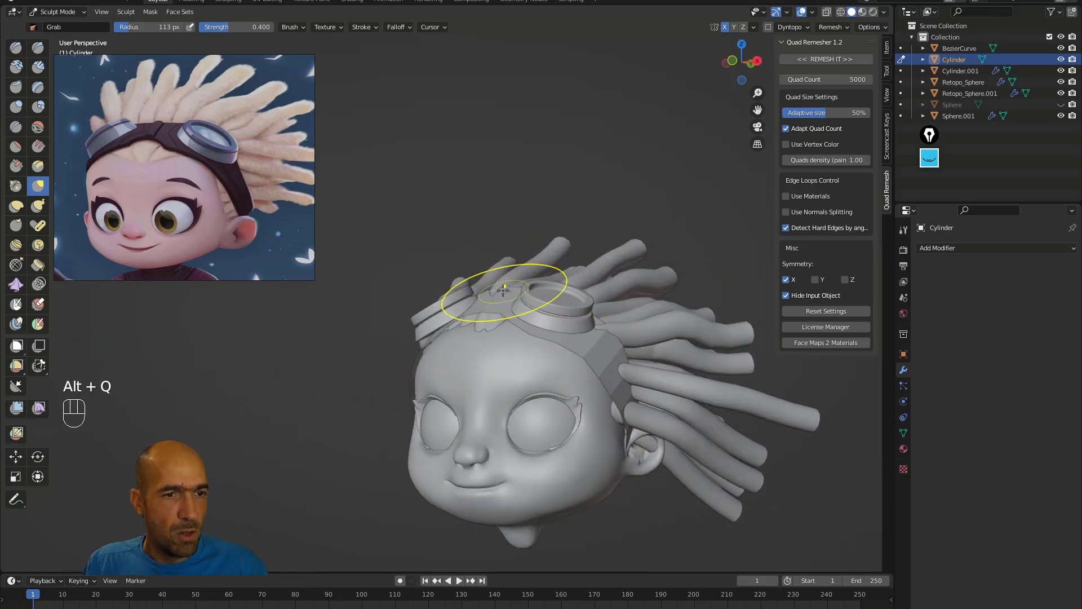
left_click_drag(497, 288, 574, 262, "alt")
left_click_drag(616, 337, 623, 342)
mouse_move(657, 372)
middle_mouse_down("alt")
mouse_move(671, 376)
mouse_move(710, 327)
mouse_move(693, 327)
mouse_move(682, 279)
middle_mouse_up("alt")
mouse_move(682, 279)
middle_mouse_down("ctrl+alt")
mouse_move(683, 301)
mouse_move(681, 277)
middle_mouse_up("ctrl+alt")
middle_click_drag(681, 277, 643, 301, "alt")
left_click_drag(481, 310, 485, 292)
mouse_move(523, 253)
middle_mouse_down("alt")
mouse_move(502, 257)
mouse_move(524, 250)
mouse_move(506, 245)
middle_mouse_up("alt")
Add a Solidify modifier to the headband with 0.07 m thickness, inner crease 0.408 and outer crease 0.401.
left_click(952, 248)
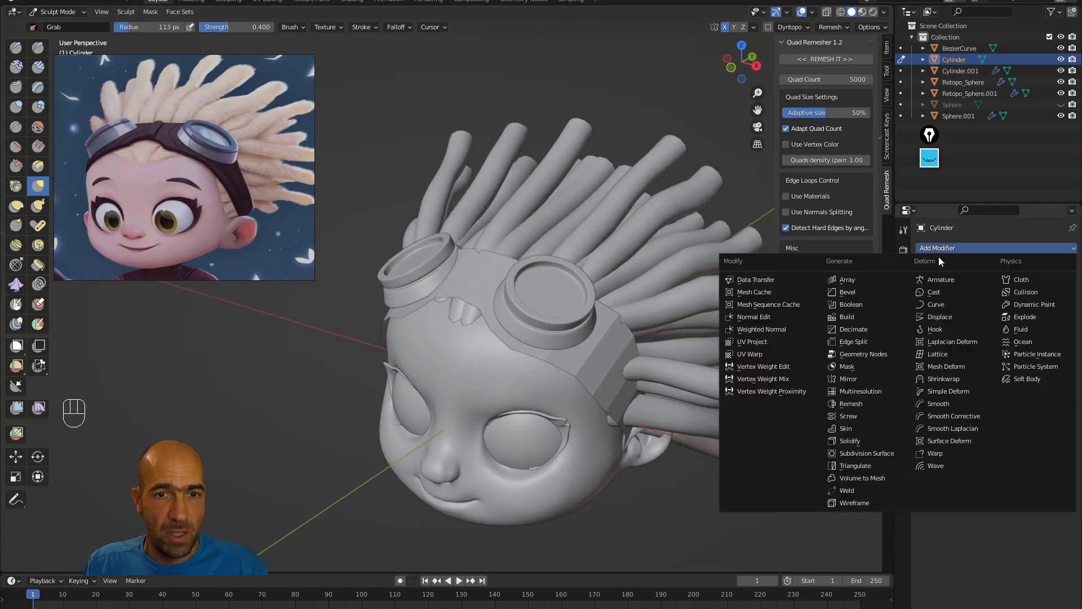
left_click(860, 440)
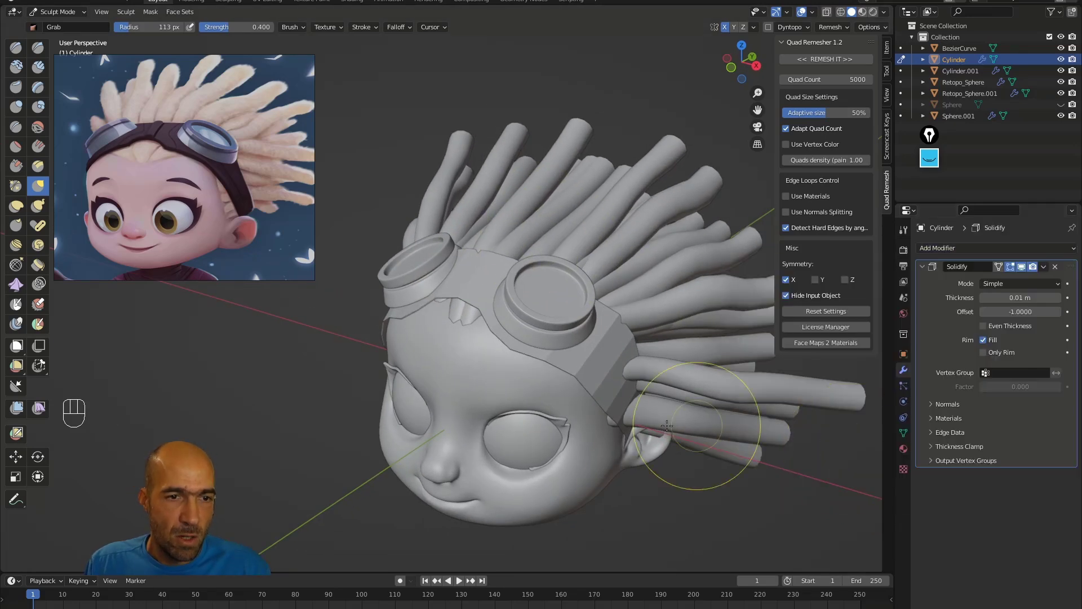
middle_click_drag(725, 435, 640, 399, "alt")
mouse_move(1007, 297)
left_mouse_down()
mouse_move(1018, 298)
mouse_move(990, 297)
mouse_move(1016, 298)
left_mouse_up()
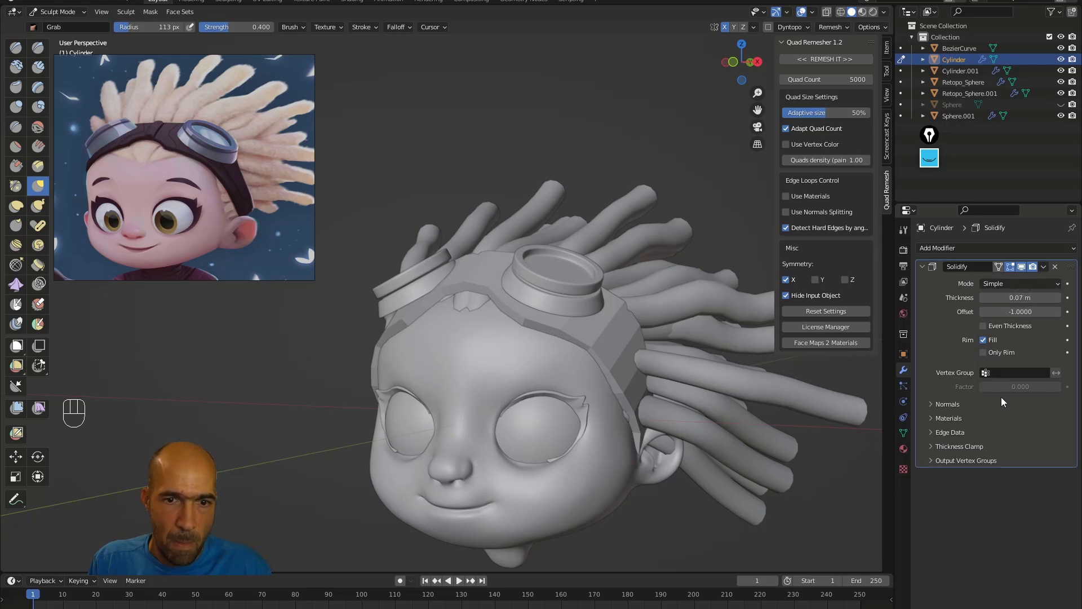
left_click(949, 433)
left_click_drag(1015, 449, 1019, 460)
Add a Subdivision Surface modifier to the headband with viewport and render levels both at 3.
left_click(999, 248)
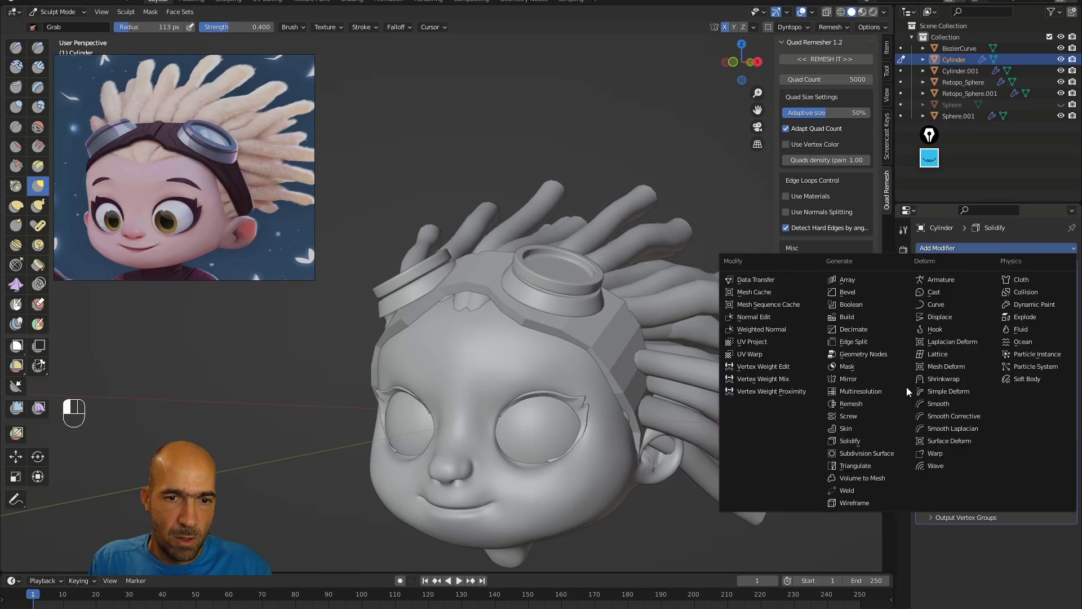
left_click(866, 453)
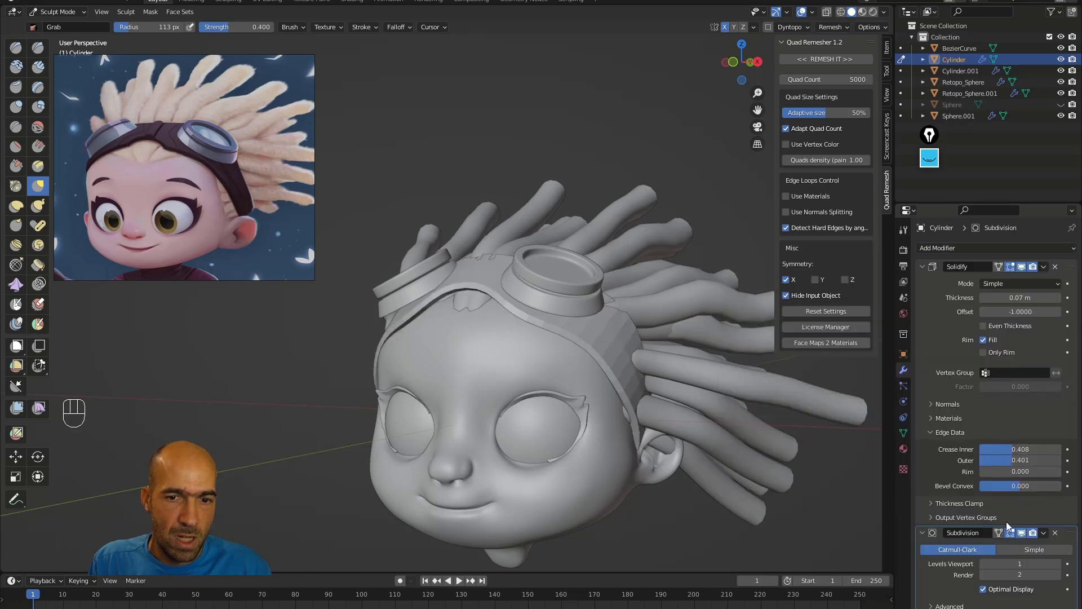
left_click_drag(1047, 565, 1048, 562)
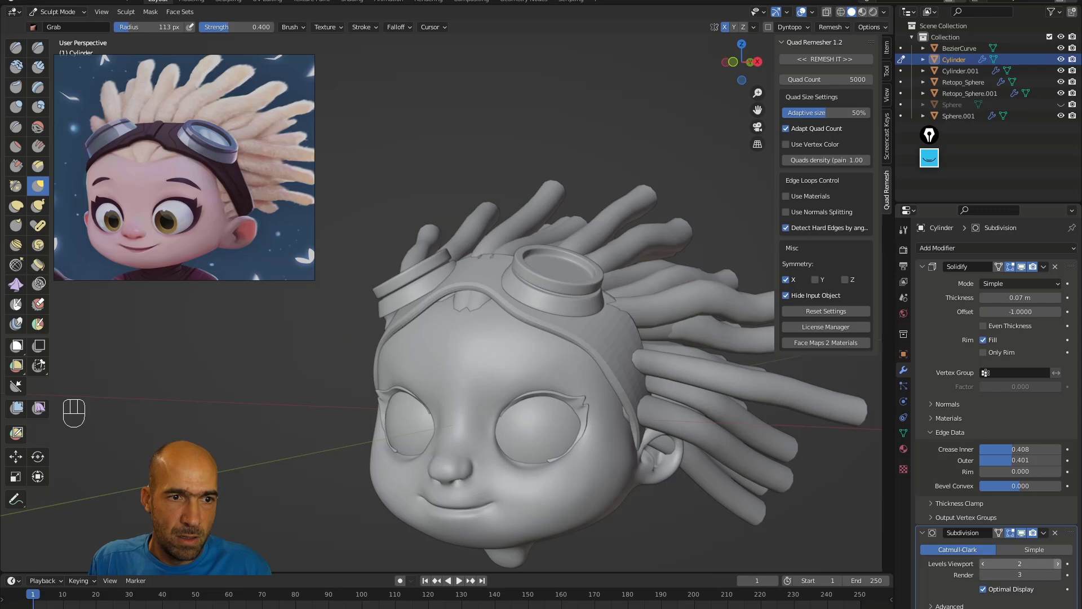
middle_click_drag(689, 502, 622, 361)
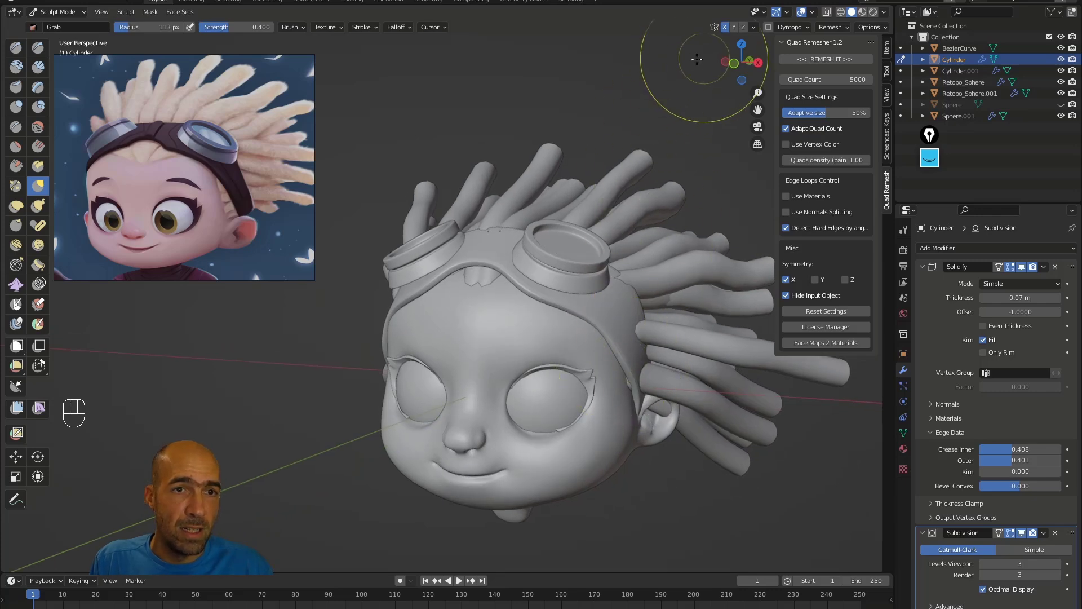
Open the UV Editing workspace and bring the head into close view.
left_click(269, 2)
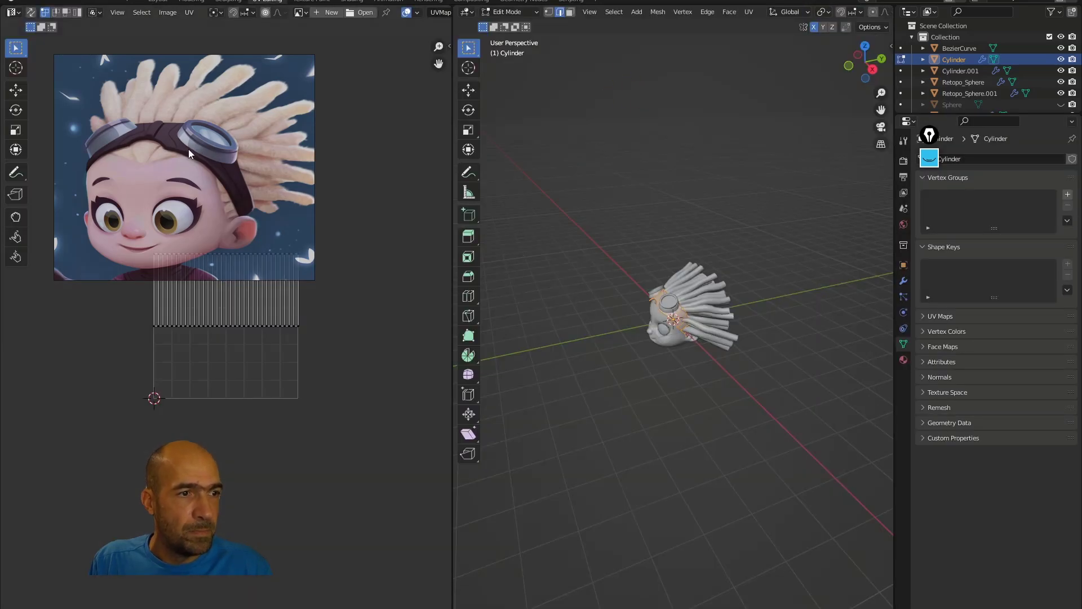
middle_click_drag(675, 291, 718, 234)
scroll(713, 208, "up", 6)
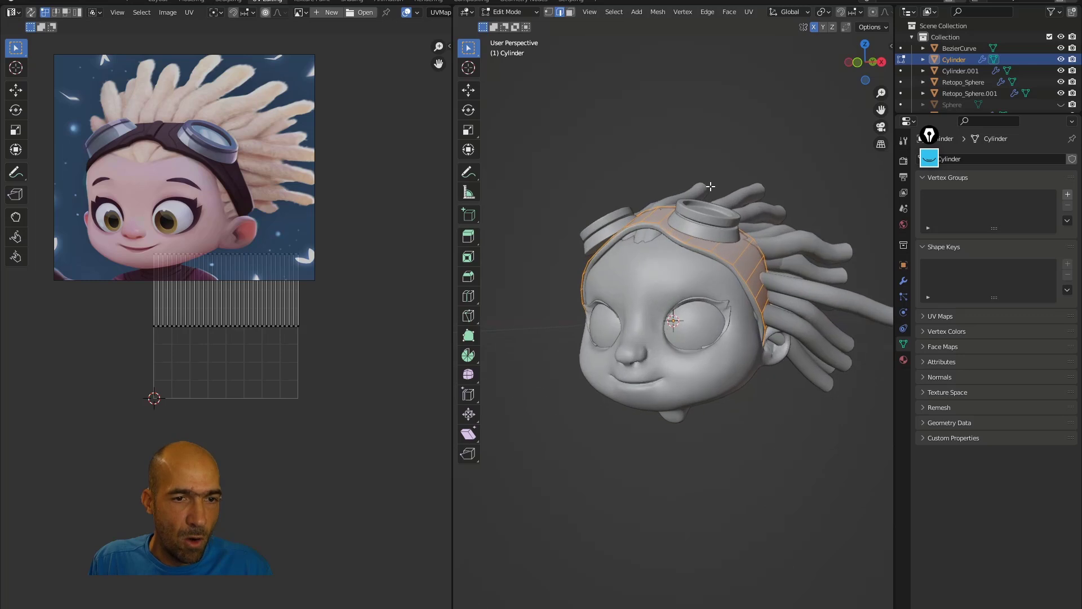
Set the 3D viewport's focal length to 85 mm in the UV Editing workspace.
key("n")
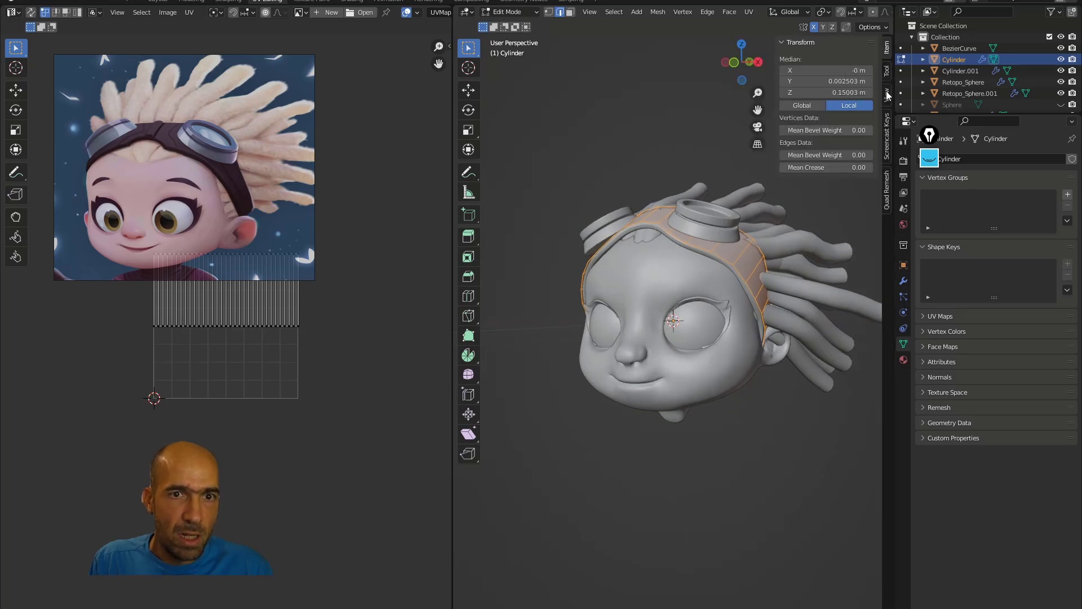
left_click(888, 95)
left_click(854, 60)
type("8")
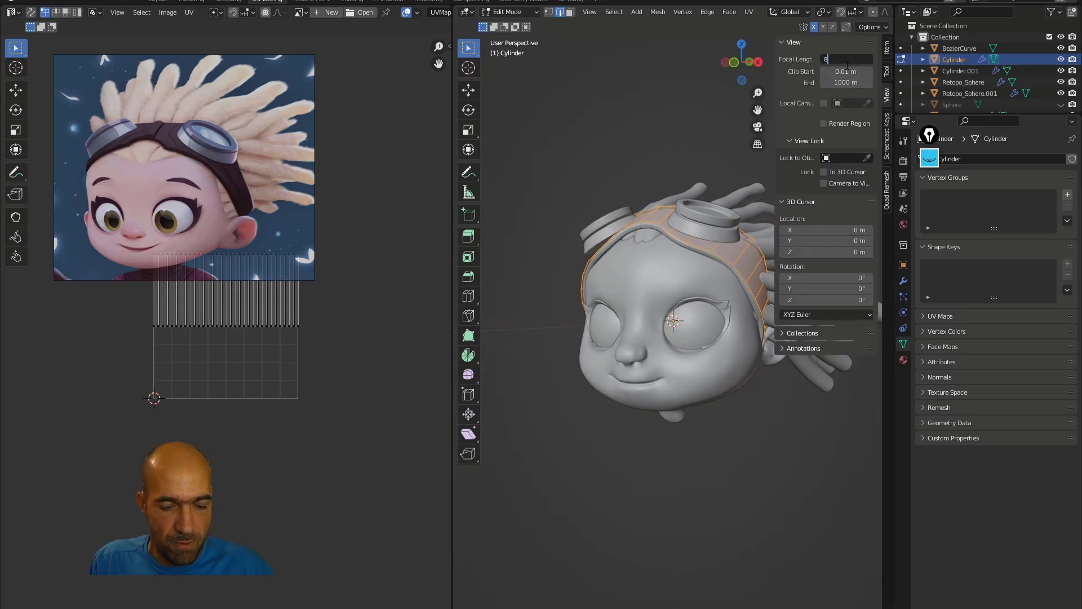
type("5")
key("Return")
scroll(721, 269, "down", 3)
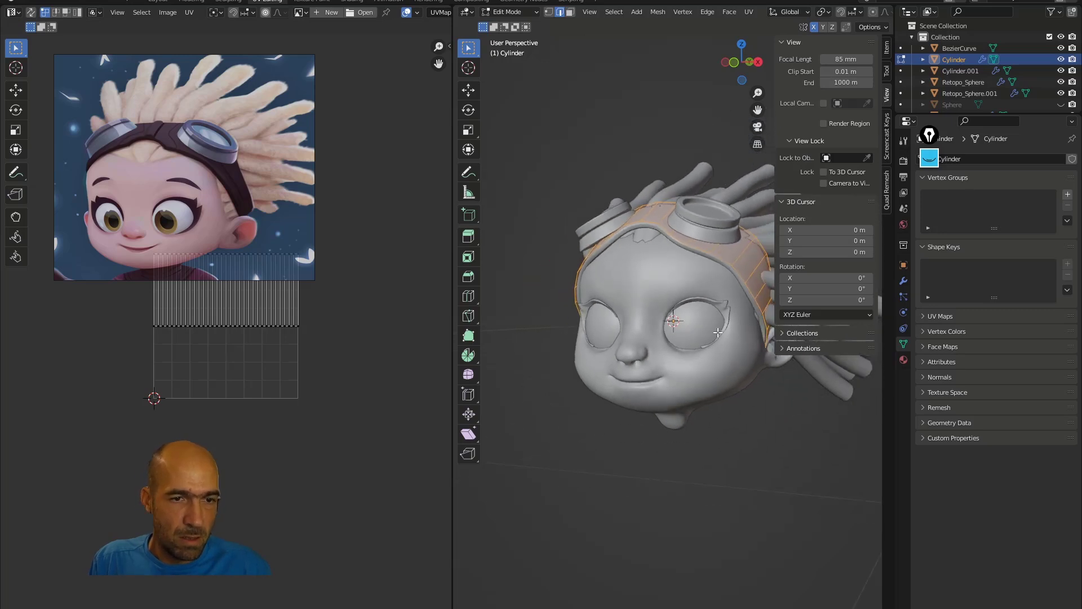
Make the eyes the active object in place of the headband and put them into Texture Paint mode.
key("n")
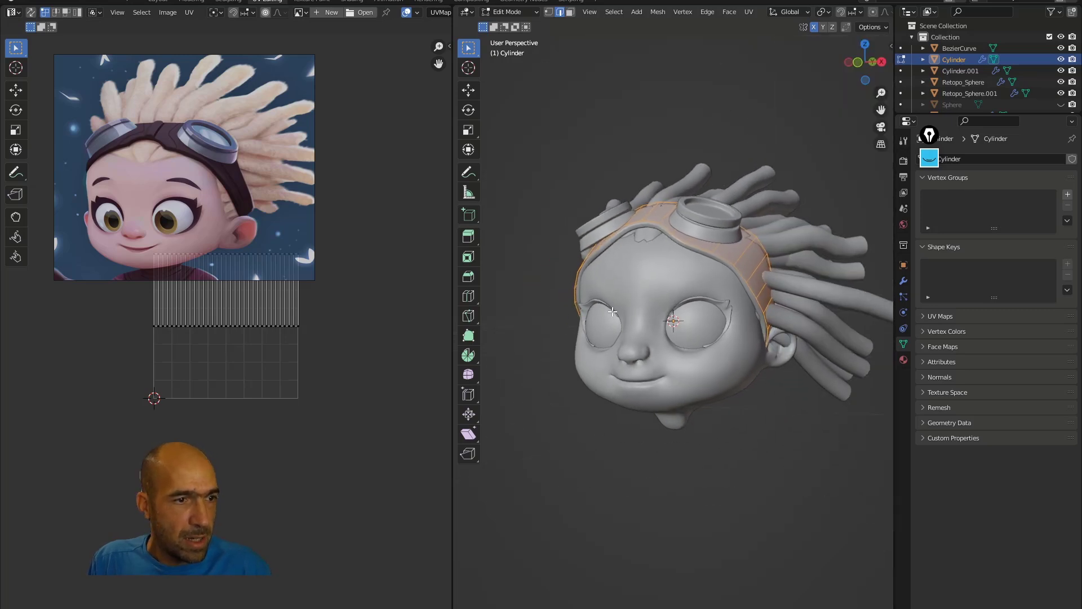
middle_click_drag(609, 312, 574, 303)
middle_click_drag(756, 318, 726, 296)
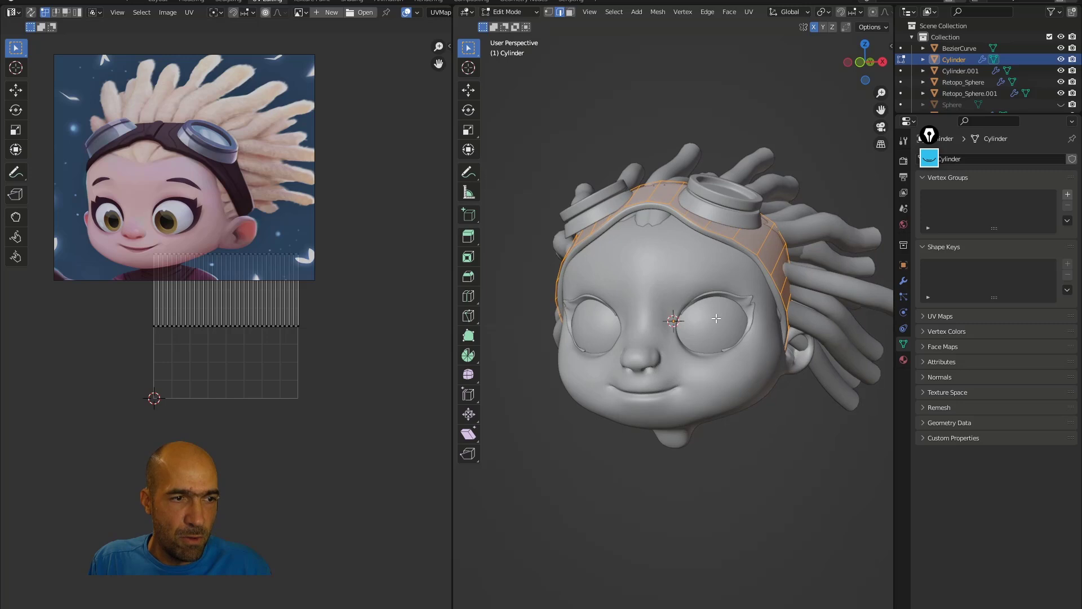
key("alt+q")
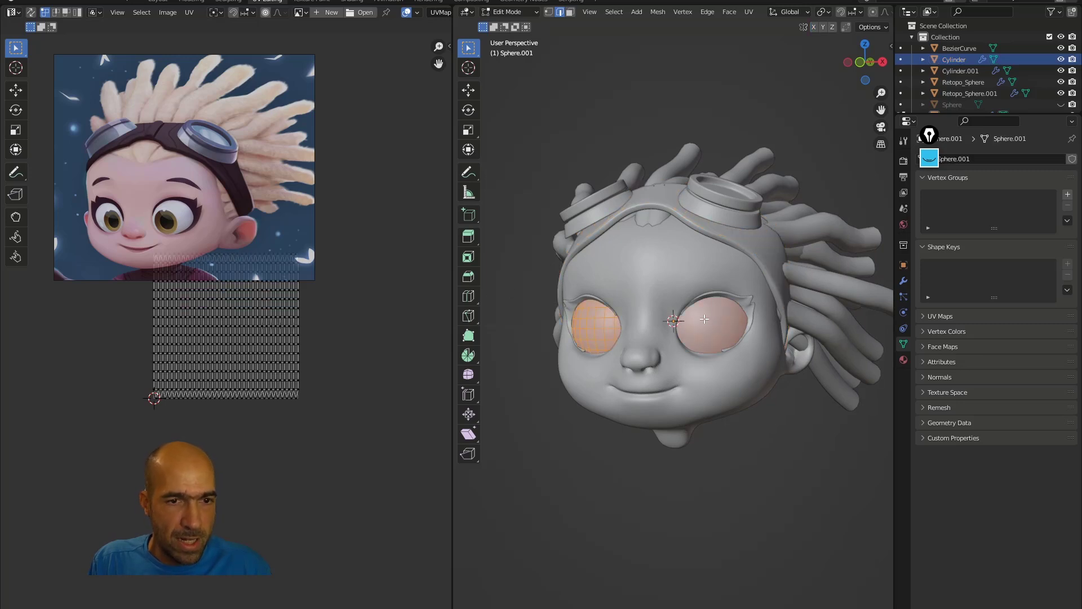
scroll(716, 303, "up", 3)
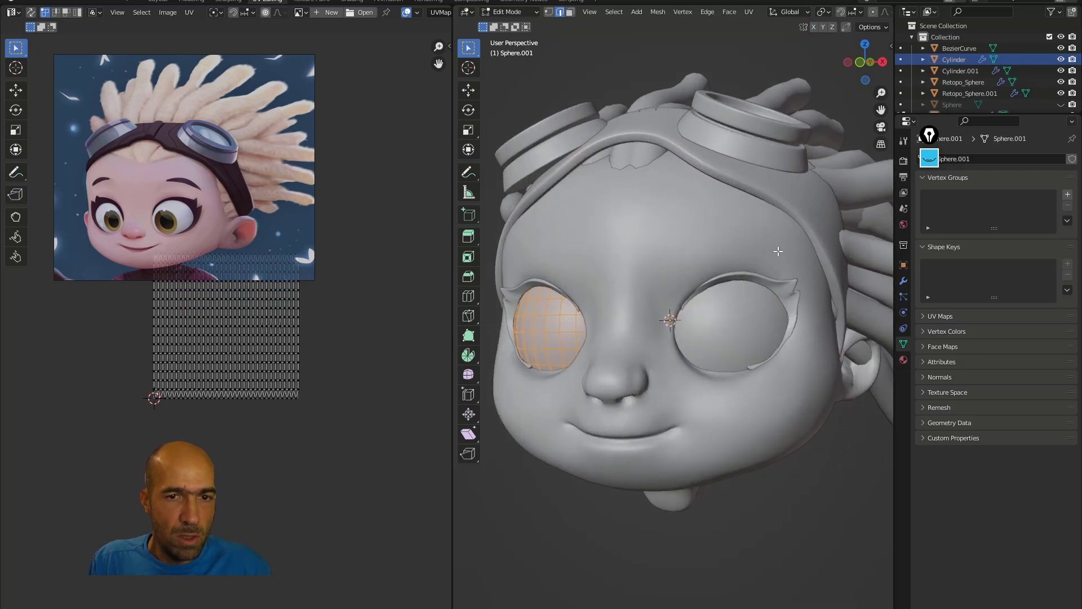
left_click(904, 141)
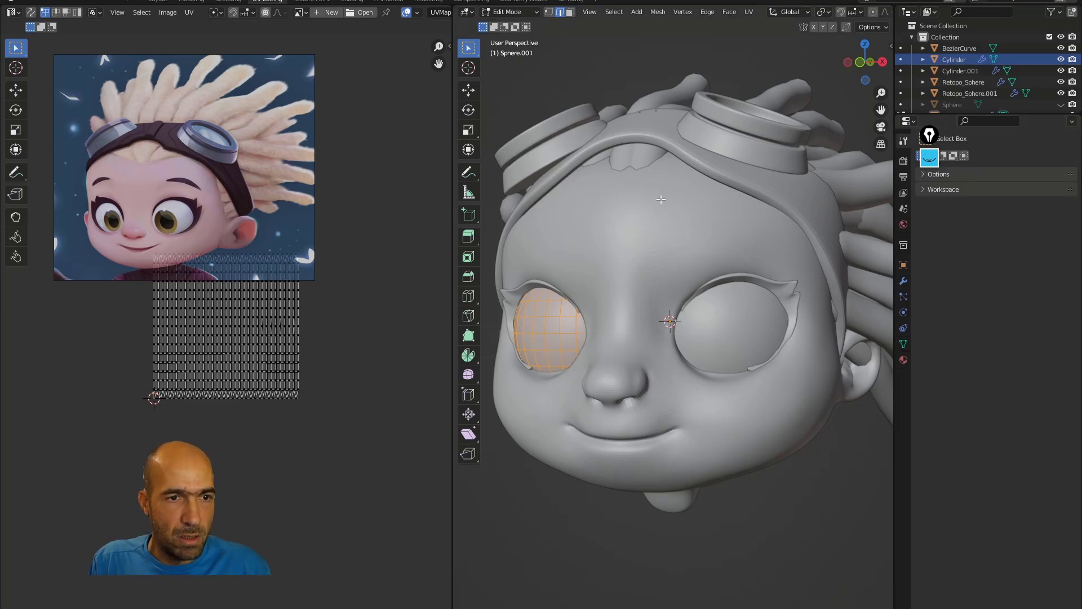
key("ctrl+Tab")
left_click(739, 158)
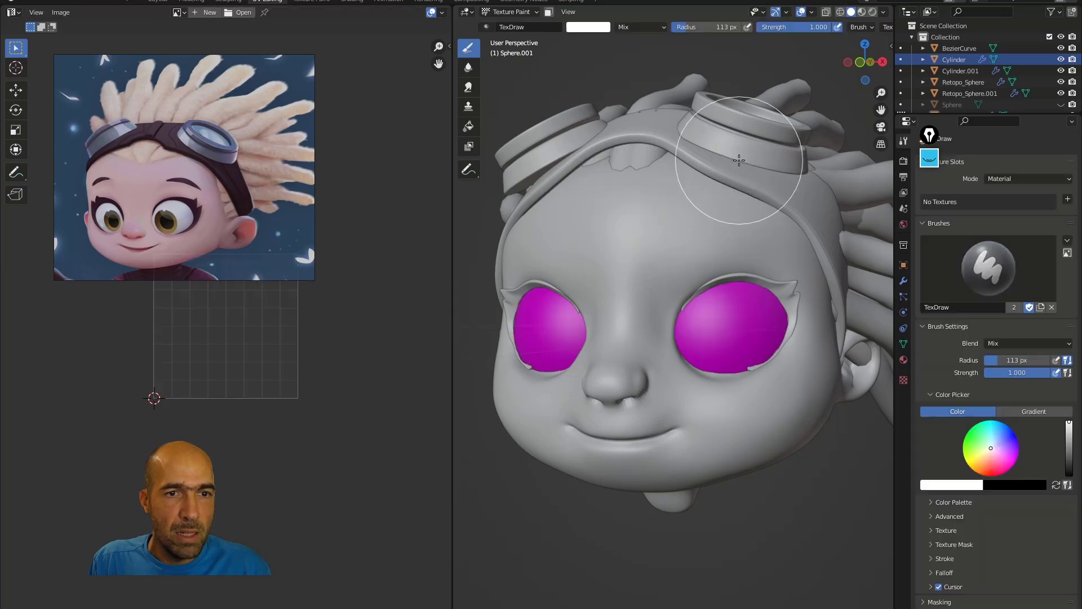
Add a white 1024 x 1024 px Base Color paint slot without alpha to the eyes' material.
left_click(1068, 200)
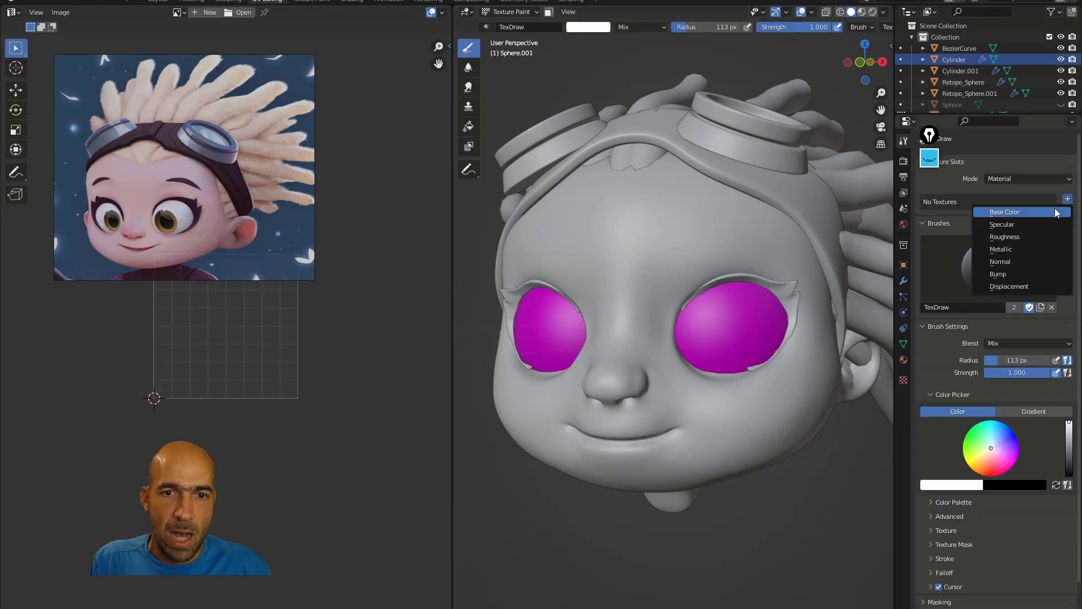
left_click(1018, 213)
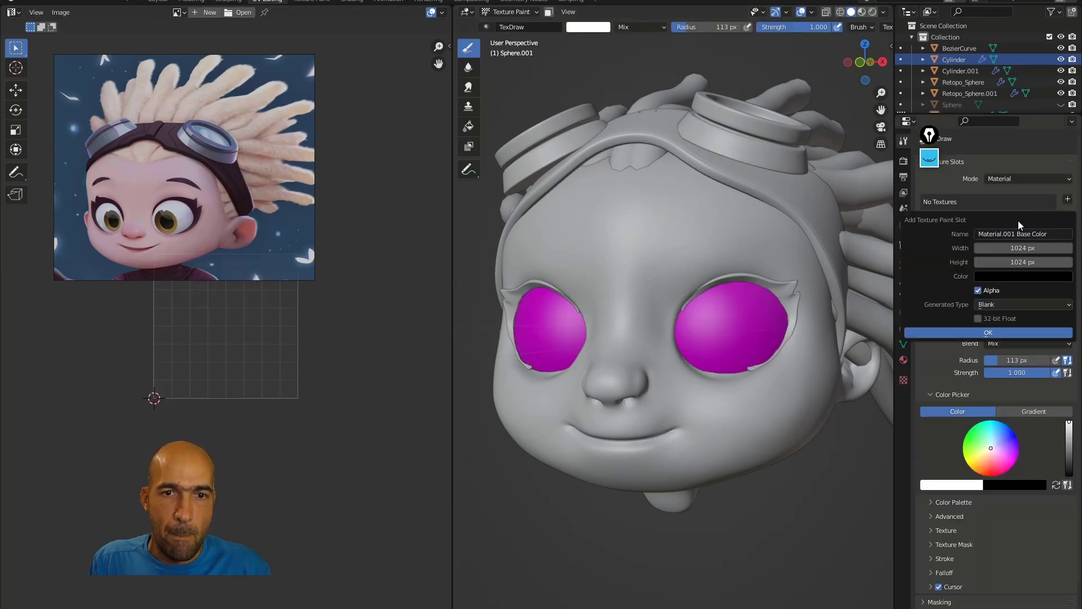
left_click(993, 276)
left_click_drag(1065, 132, 1065, 116)
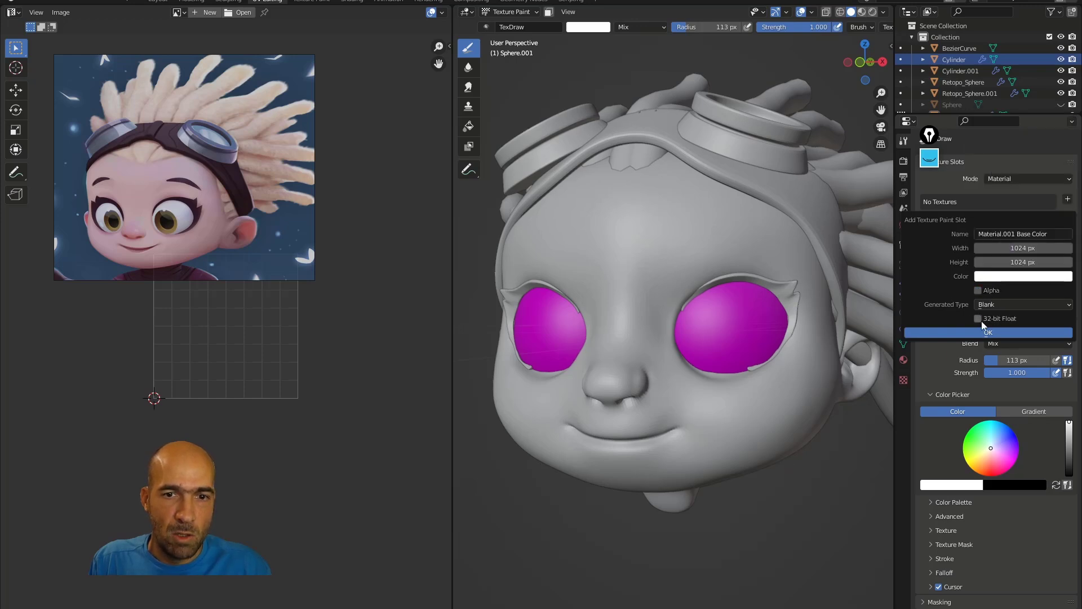
left_click(980, 332)
Paint round orange-brown irises on the eyes with a brush radius of about 38 px.
scroll(733, 299, "up", 3)
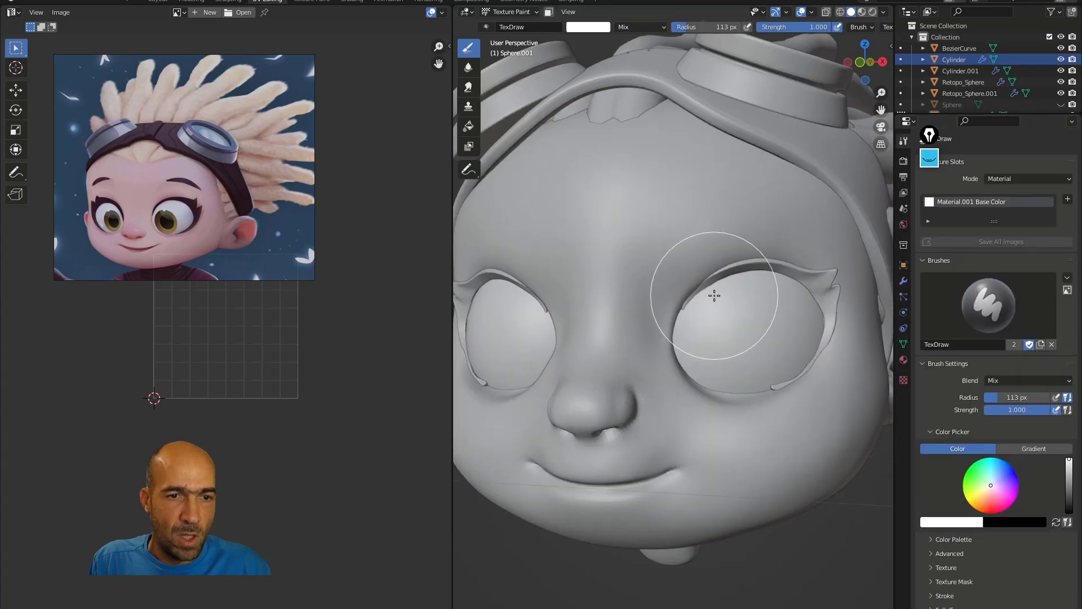
middle_click_drag(714, 295, 717, 306)
key("bracketleft")
key("bracketleft")
key("bracketleft")
key("bracketleft")
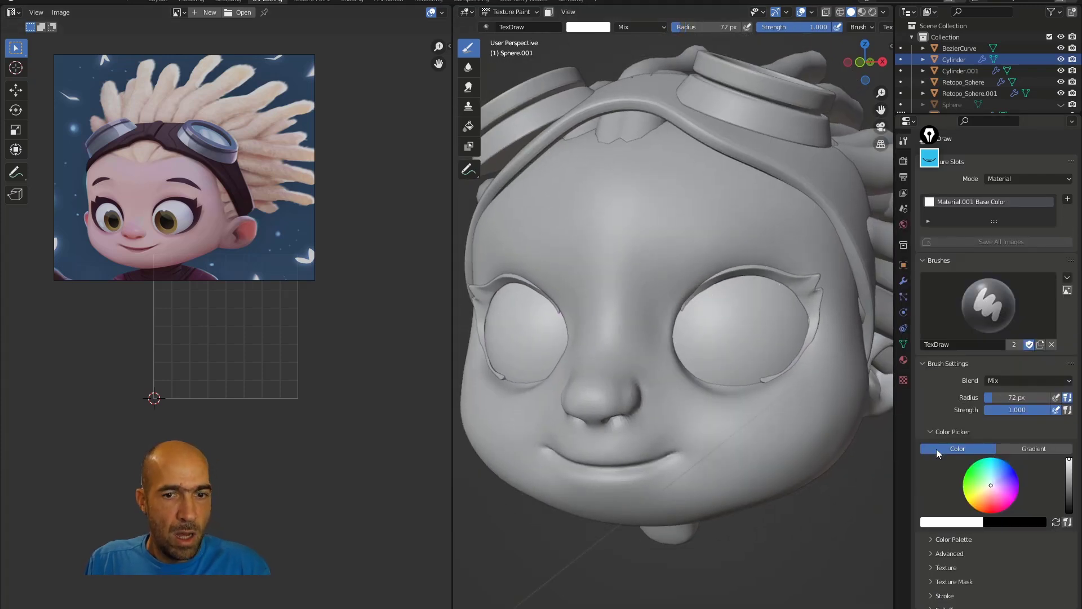
left_click_drag(990, 486, 985, 504)
left_click(1069, 479)
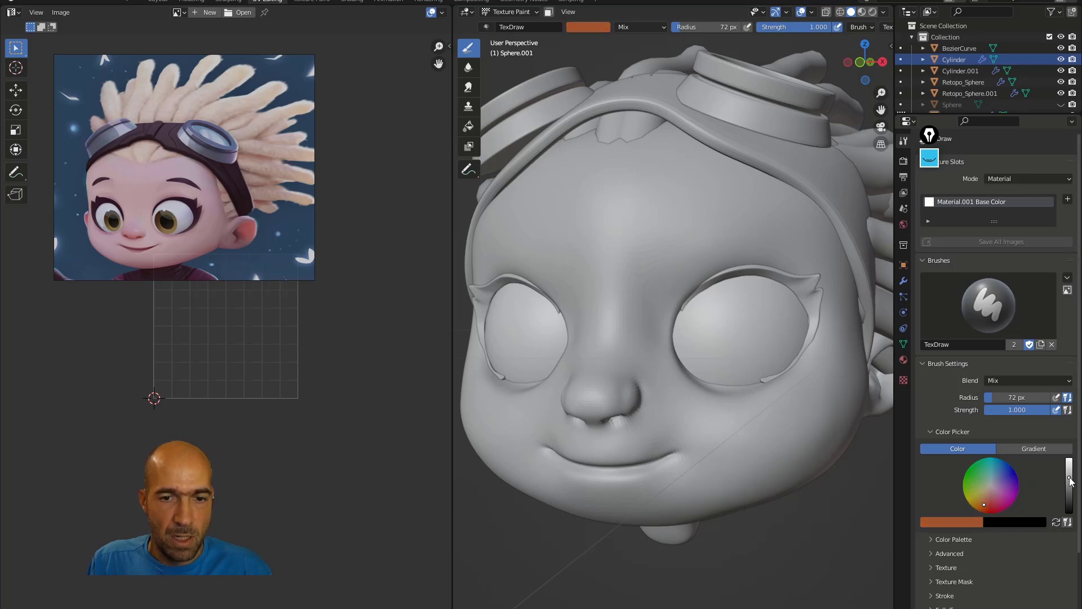
key("bracketleft")
key("bracketleft")
key("bracketleft")
key("bracketleft")
key("bracketleft")
key("bracketleft")
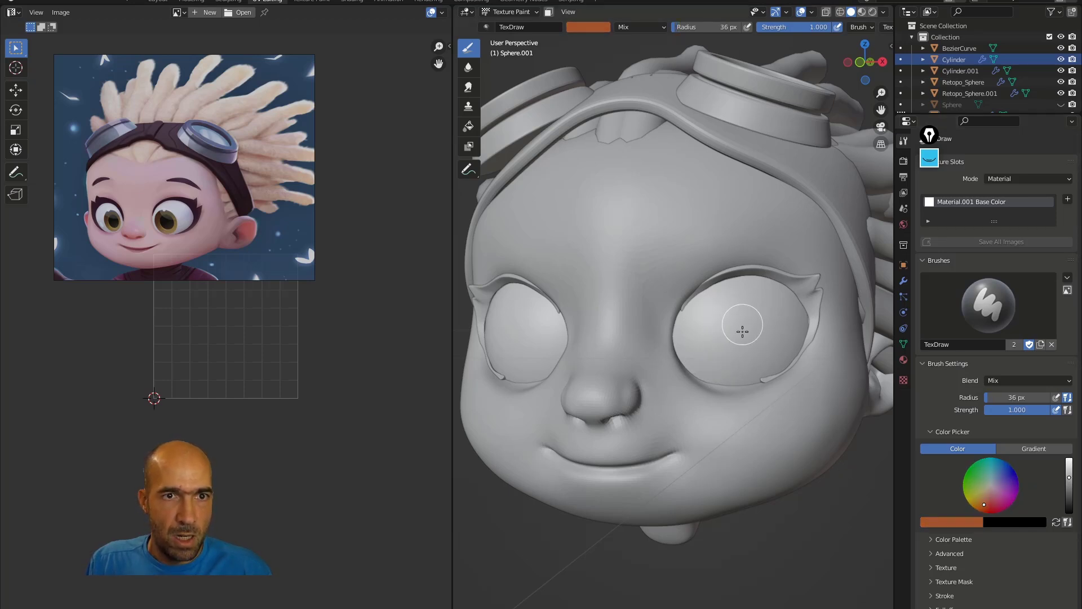
mouse_move(715, 338)
left_mouse_down()
mouse_move(727, 347)
mouse_move(712, 341)
mouse_move(733, 316)
mouse_move(738, 345)
mouse_move(713, 330)
mouse_move(710, 341)
mouse_move(731, 336)
mouse_move(714, 352)
mouse_move(723, 356)
left_mouse_up()
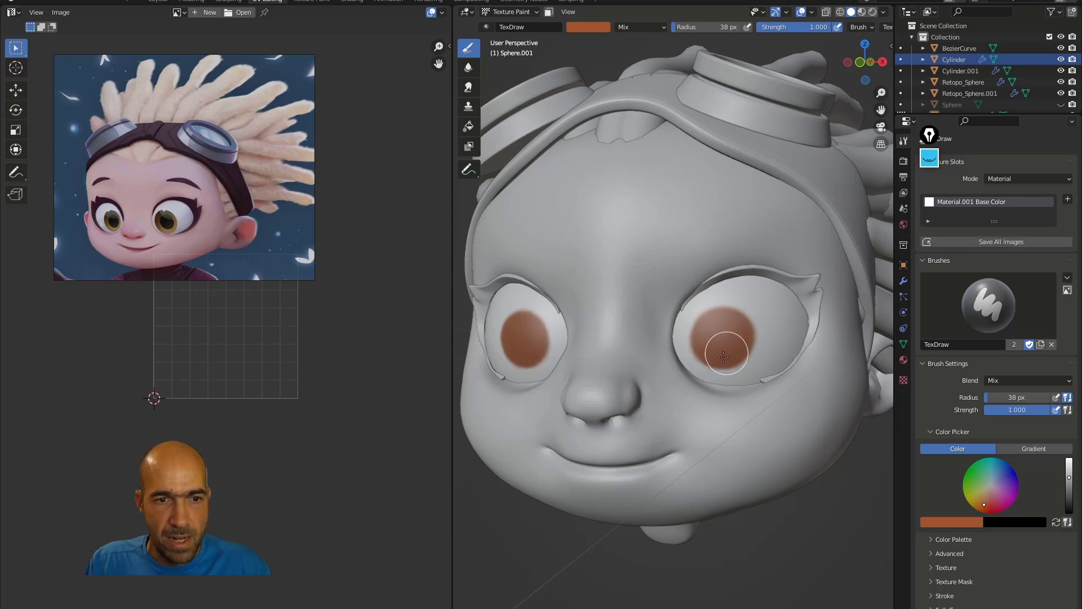
Shade the irises with golden yellow along the lower half and dark red across the upper half, using an 18 px brush.
left_click(981, 498)
left_click_drag(1069, 477, 1069, 467)
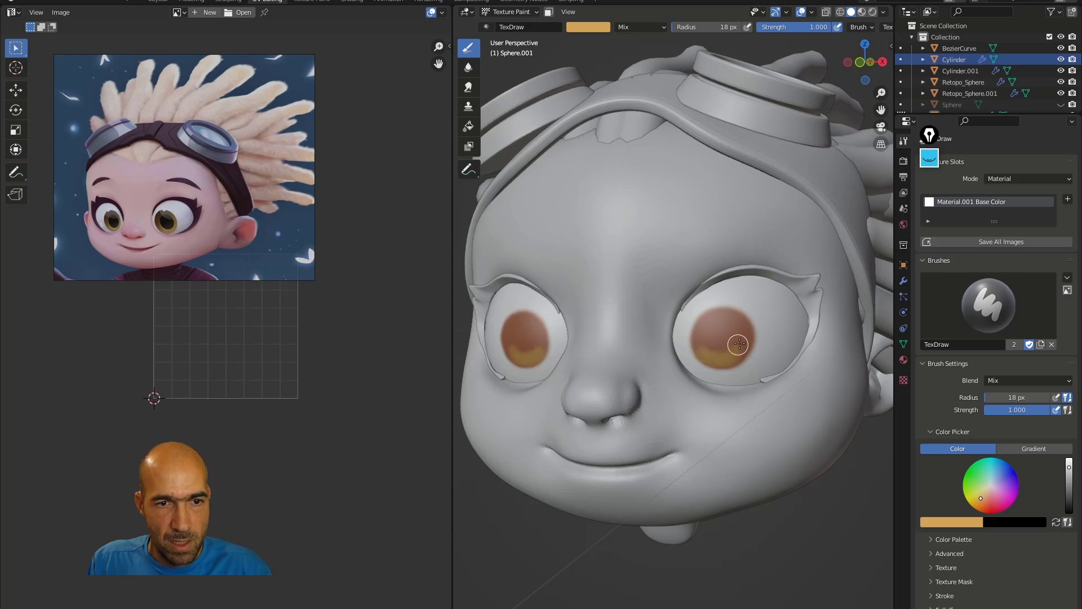
left_click(984, 501)
left_click(988, 505)
left_click_drag(1069, 467, 1069, 492)
left_click_drag(741, 325, 725, 322)
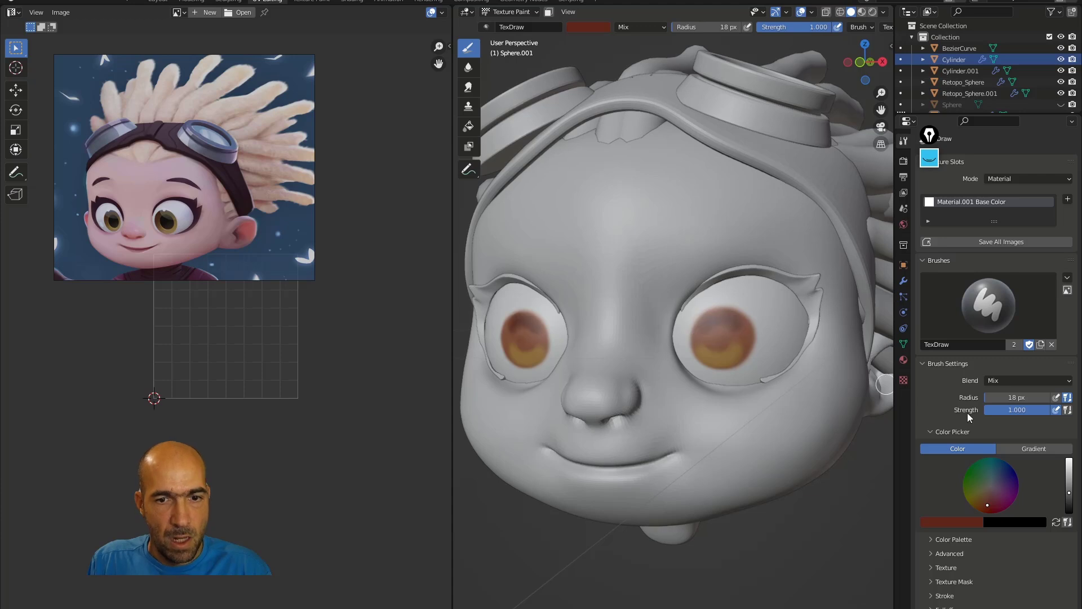
Paint black pupils in the centre of the irises, enlarging the brush radius to 31 px.
left_click_drag(1069, 493, 1069, 512)
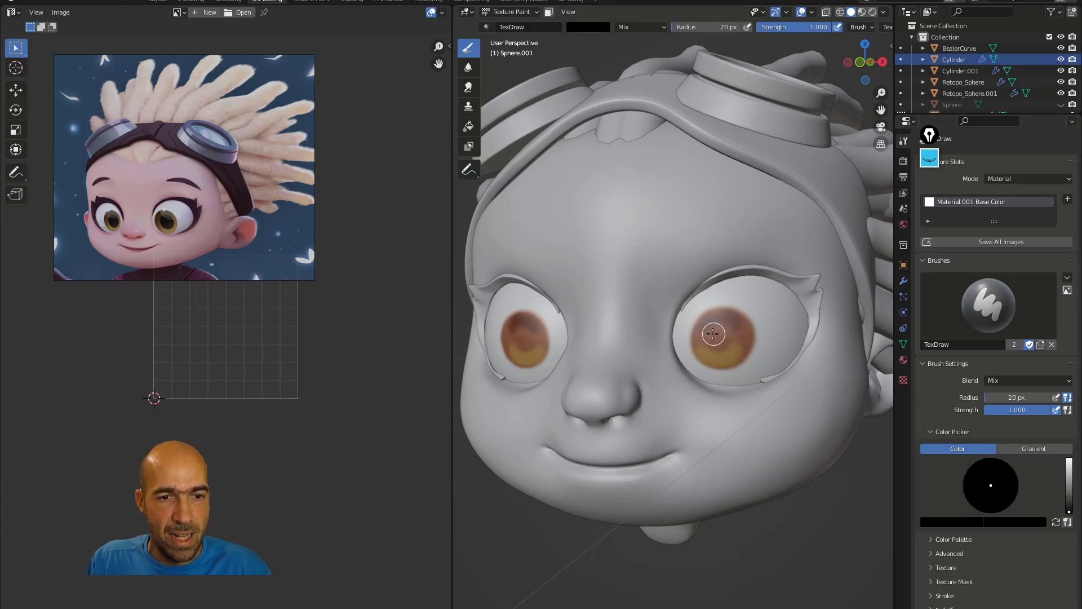
left_click_drag(717, 339, 719, 336)
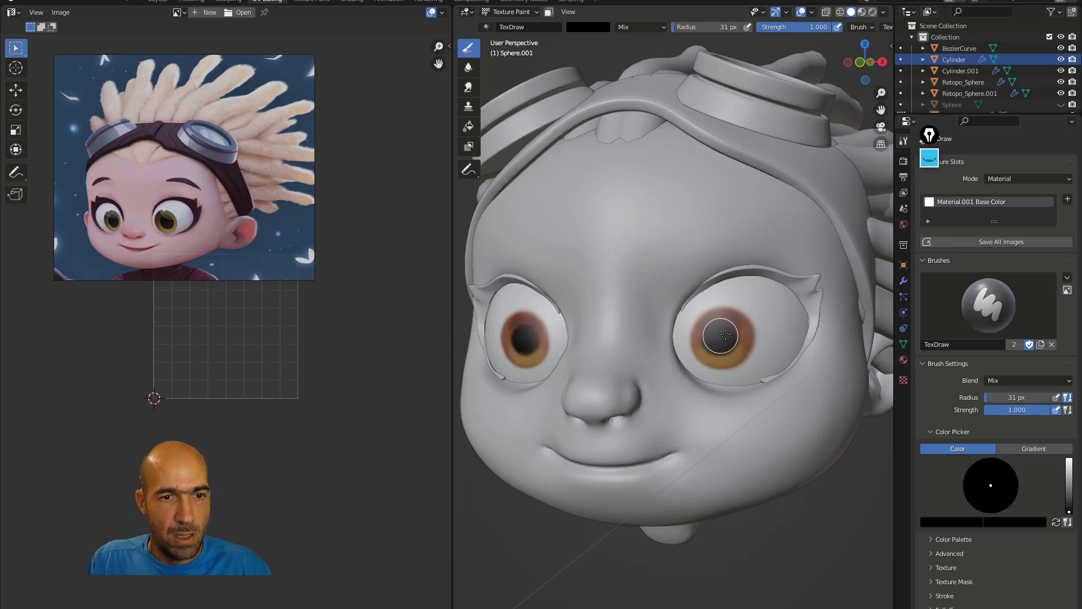
middle_click_drag(715, 398, 738, 352)
scroll(741, 361, "down", 3)
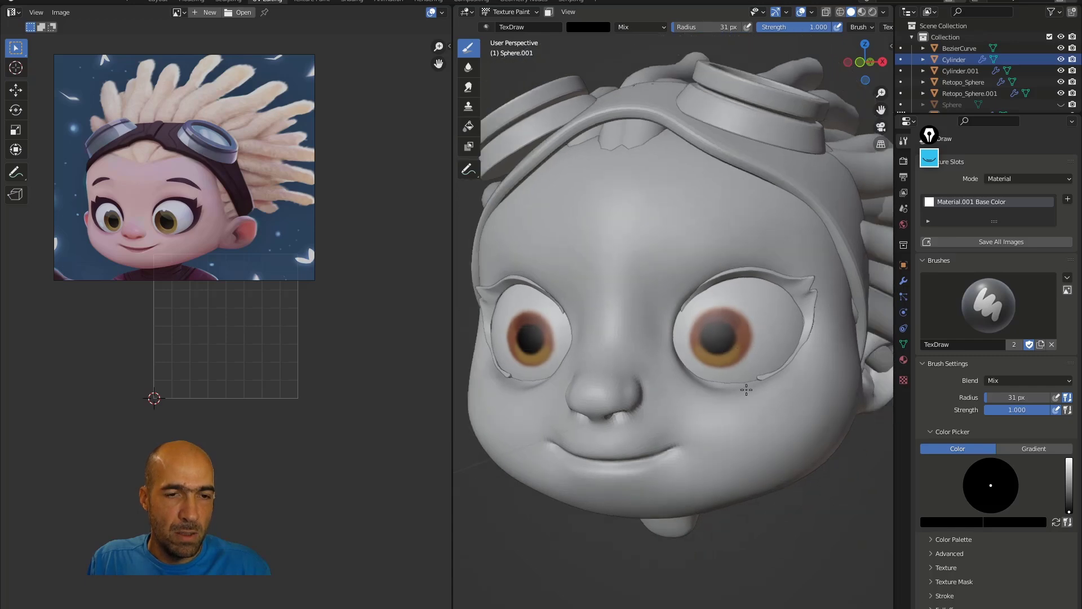
scroll(748, 390, "down", 2)
Make the eye material glossy by setting its roughness to 0 and specular to 0.705.
left_click(903, 360)
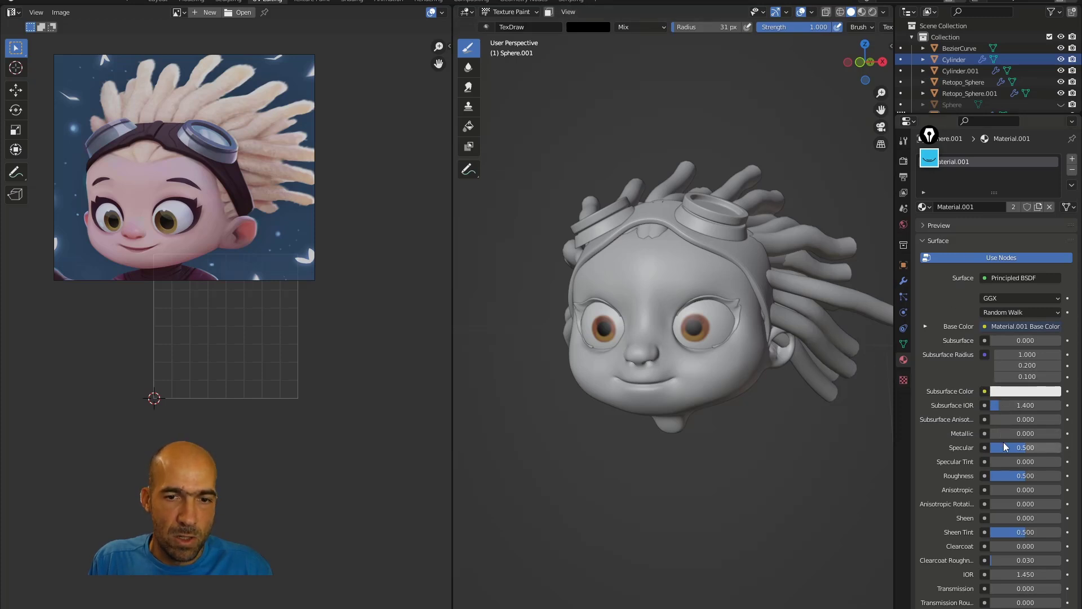
left_click(1010, 475)
type("0")
key("Return")
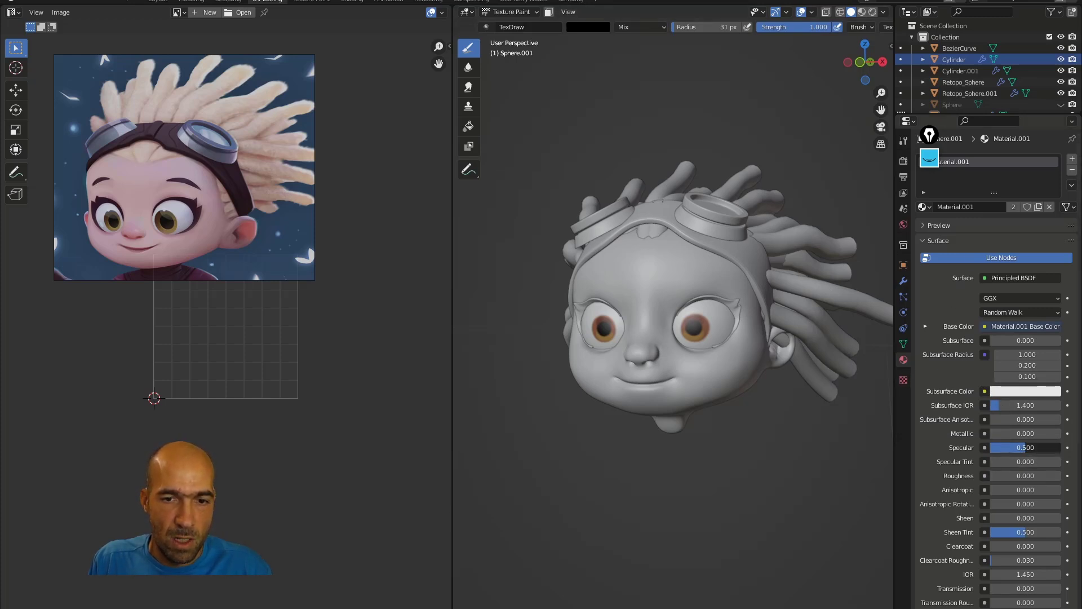
left_click_drag(1025, 447, 1032, 447)
middle_click_drag(725, 423, 758, 310)
scroll(750, 350, "up", 2)
middle_click_drag(777, 393, 838, 214)
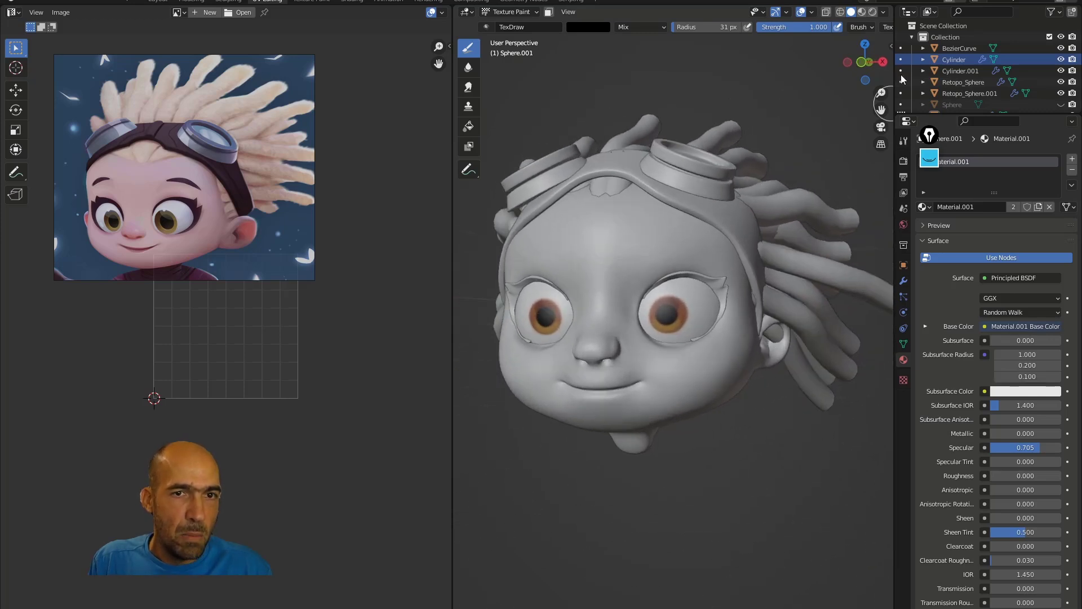
Preview the head in rendered viewport shading, return to solid shading and check the eyes from a slightly different angle.
left_click(884, 12)
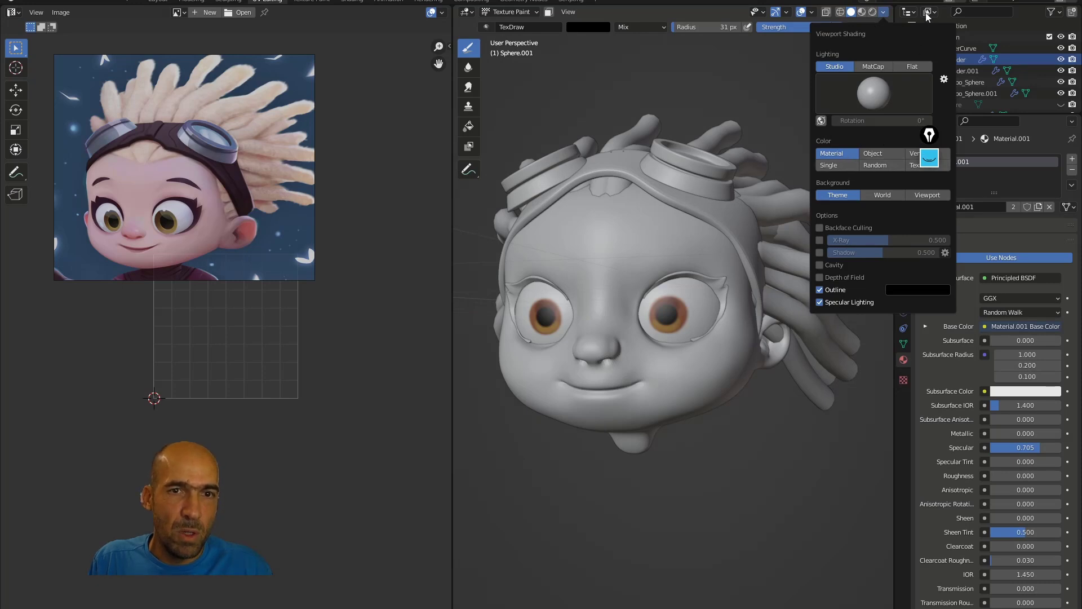
left_click(874, 12)
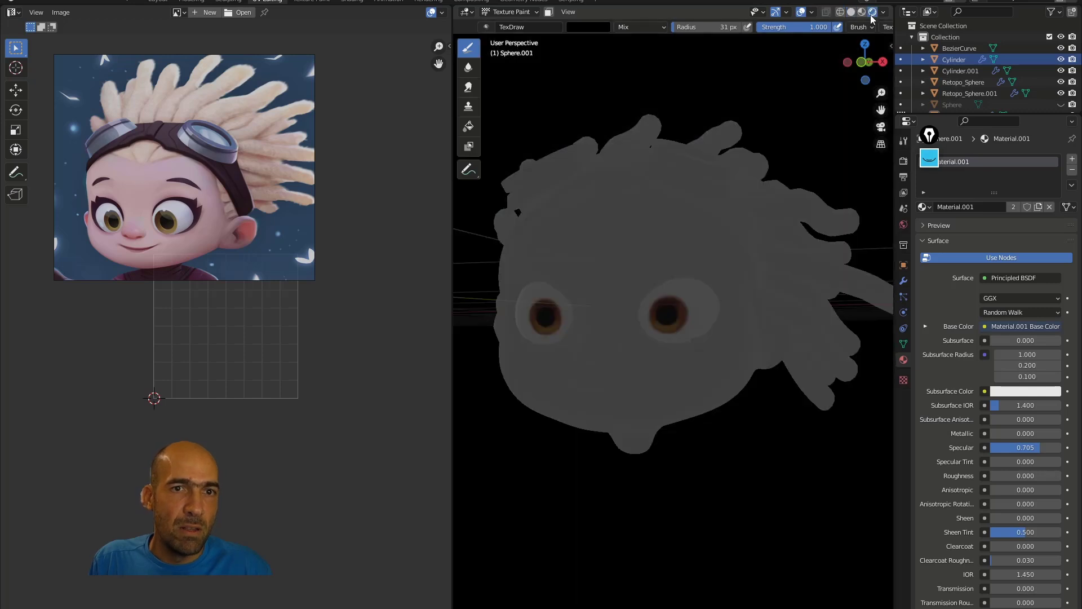
left_click(852, 13)
middle_click_drag(781, 102, 739, 144)
scroll(742, 158, "down", 2)
scroll(705, 168, "up", 1)
middle_click_drag(709, 178, 699, 213)
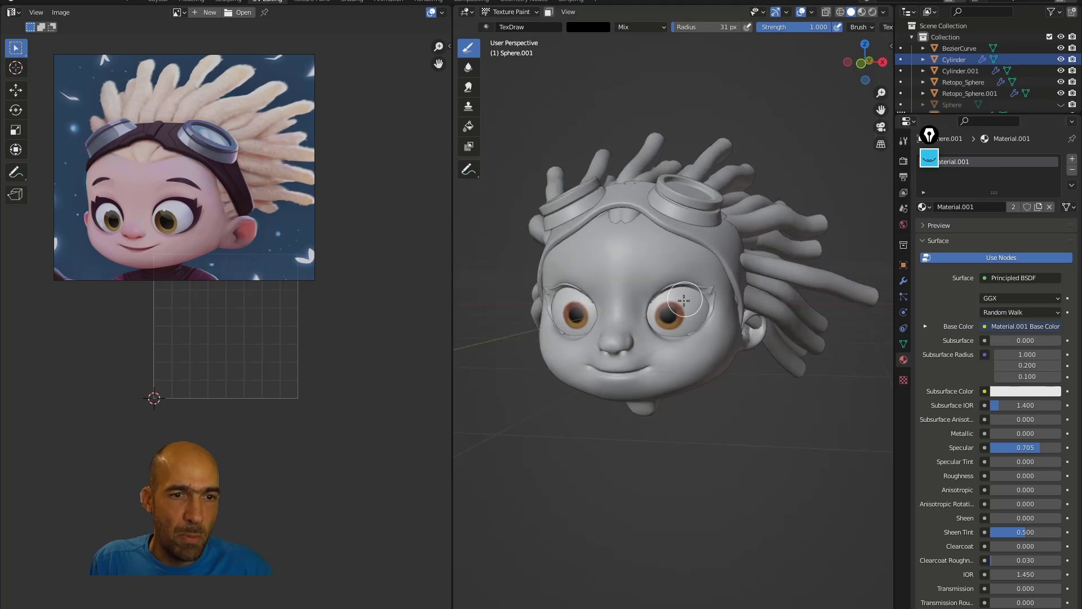
Save all painted images and widen the 3D viewport next to the image editor.
left_click(904, 140)
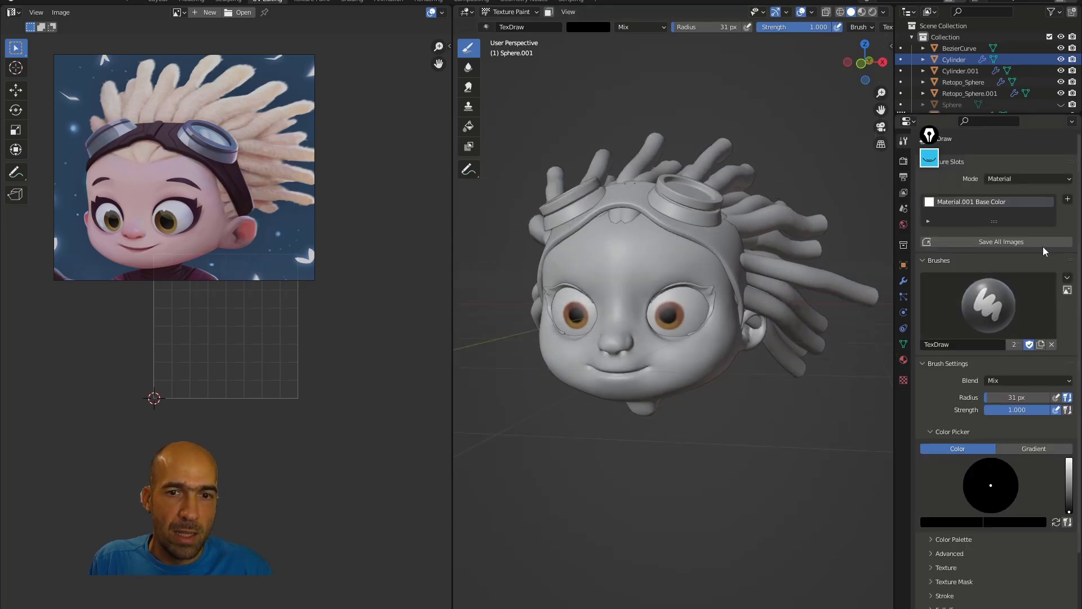
left_click(1006, 242)
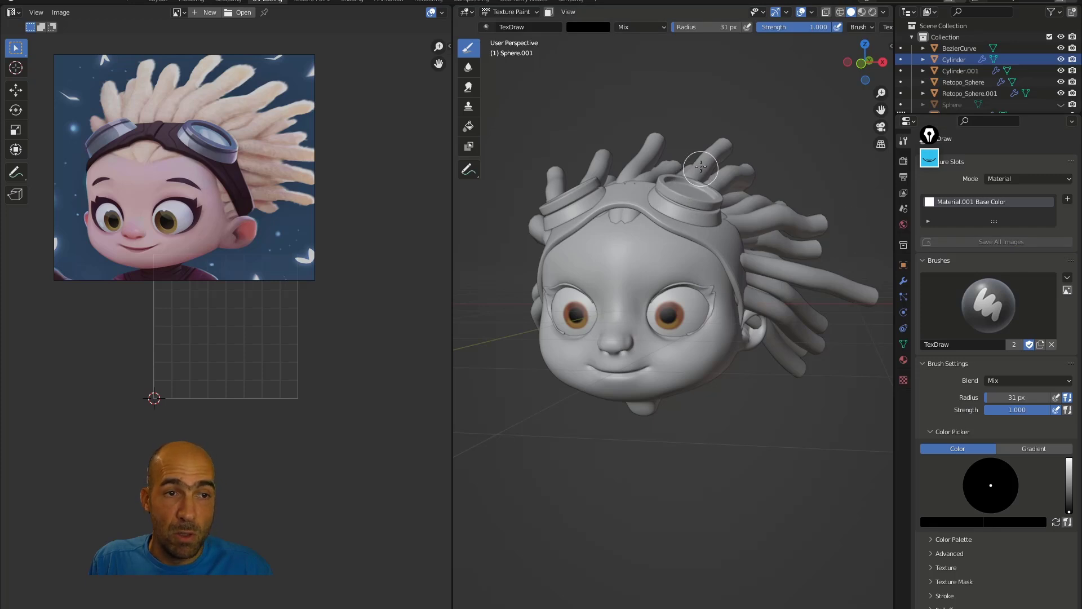
left_click_drag(452, 206, 382, 206)
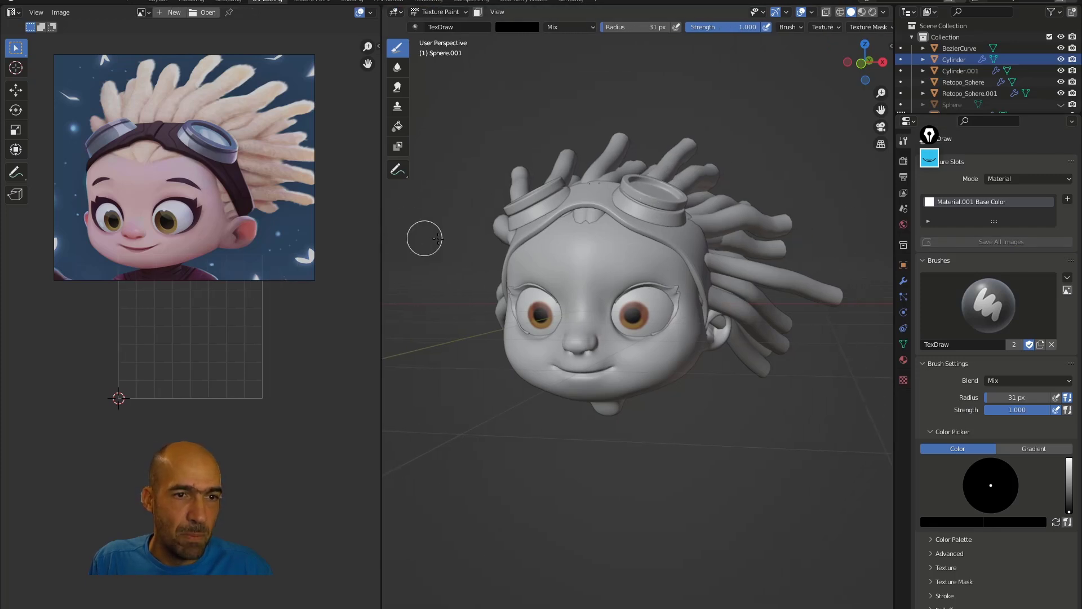
middle_click_drag(731, 263, 648, 256)
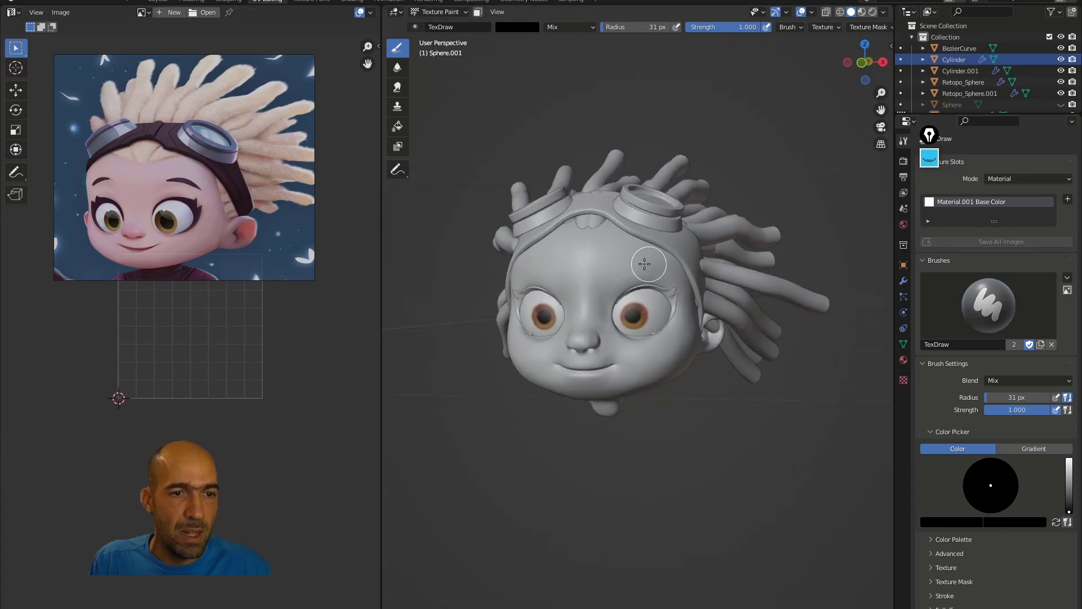
Switch texture painting to the head mesh and set the solid shading colour to Texture.
key("alt+q")
scroll(654, 236, "up", 3)
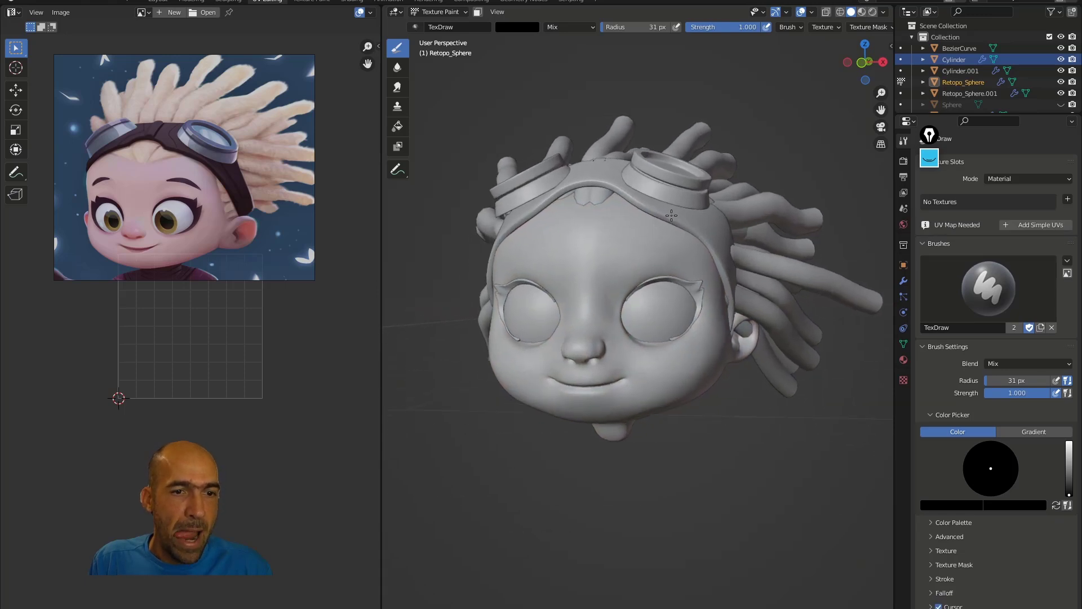
left_click(884, 12)
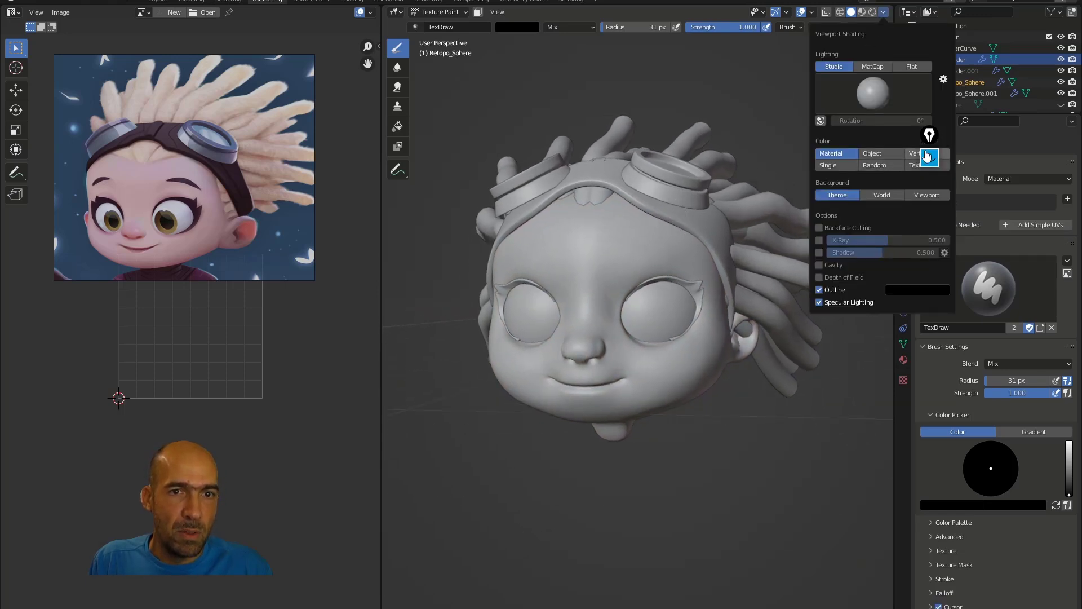
left_click(925, 163)
middle_click_drag(709, 250, 633, 242)
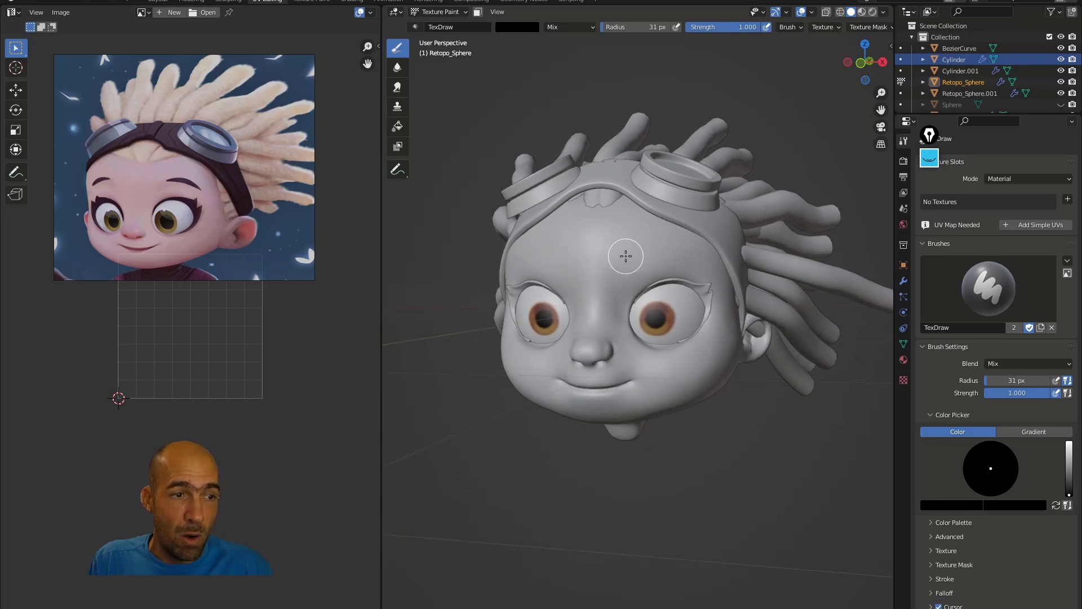
middle_click_drag(637, 255, 688, 247)
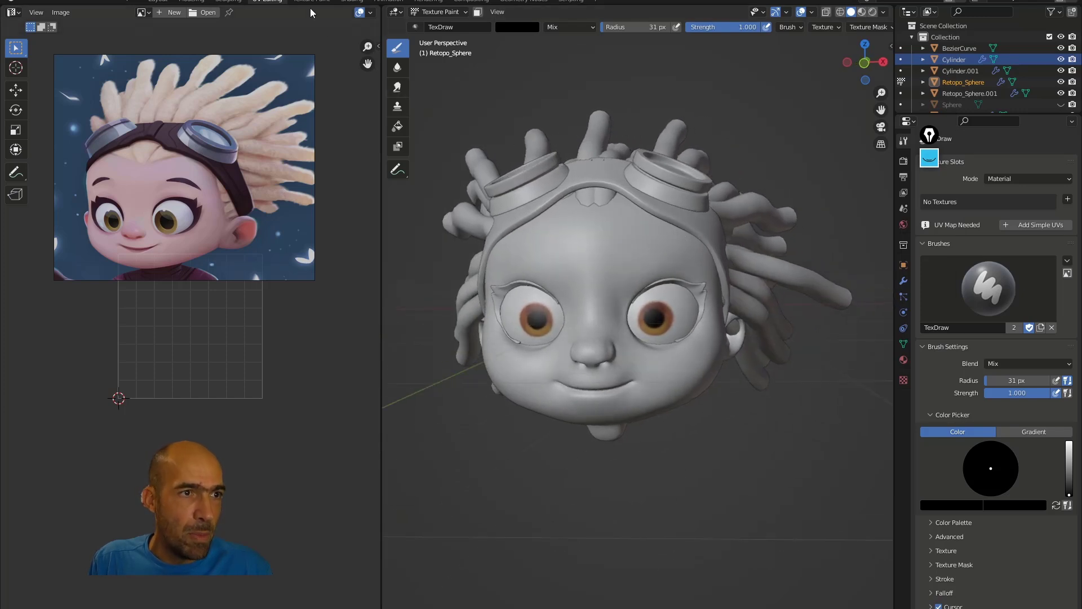
Isolate the head mesh in local view and turn it to show its other side.
key("alt+shift")
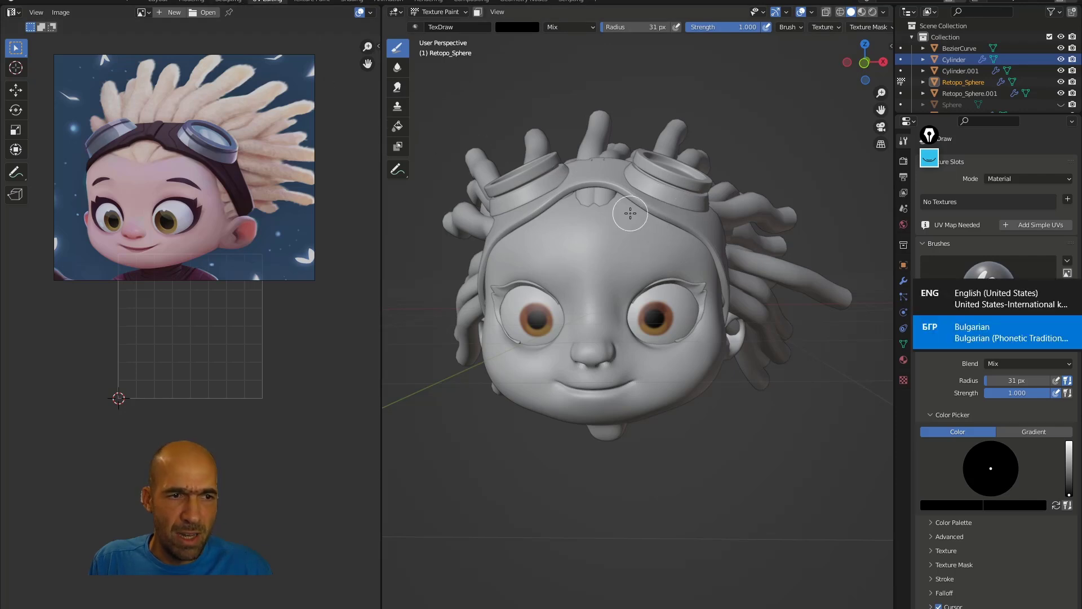
middle_click_drag(583, 239, 691, 240, "shift")
key("KP_Divide")
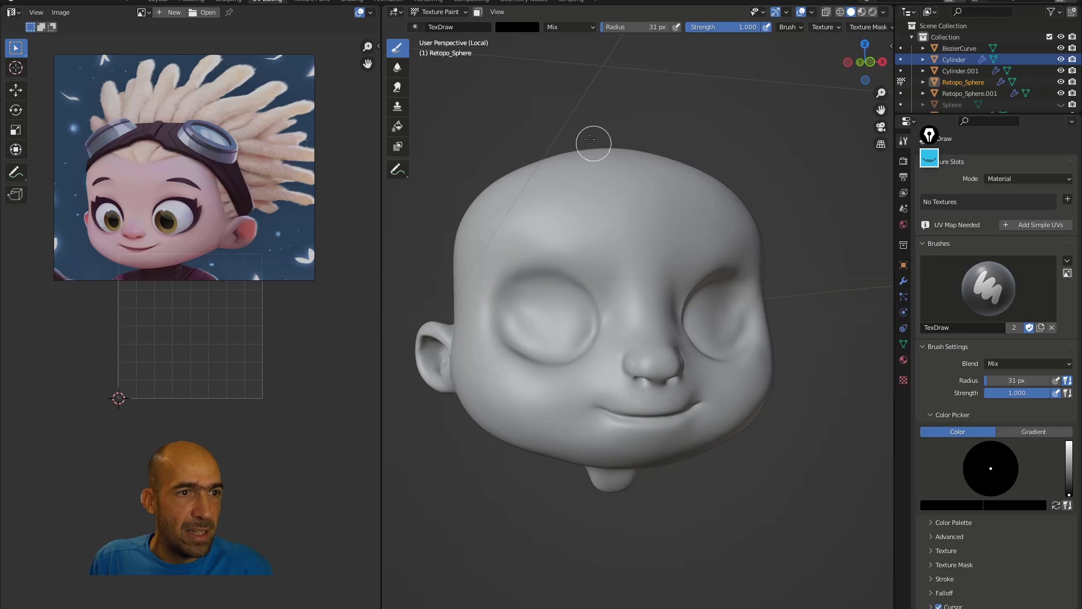
In UV editing, mark a seam along the edge loop running over the head just in front of the ears.
key("ctrl+Tab")
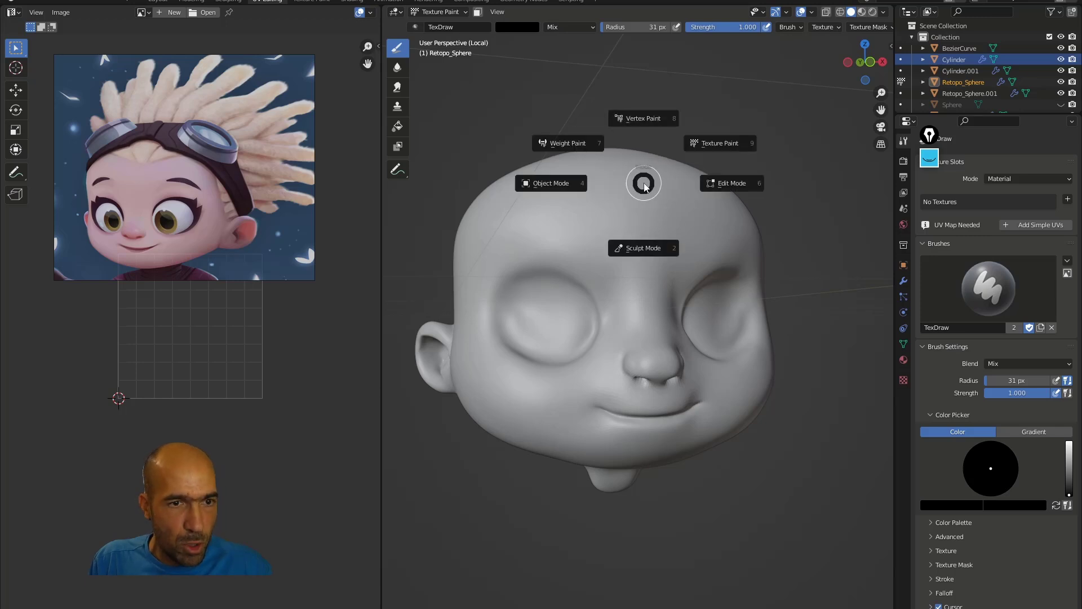
key("Escape")
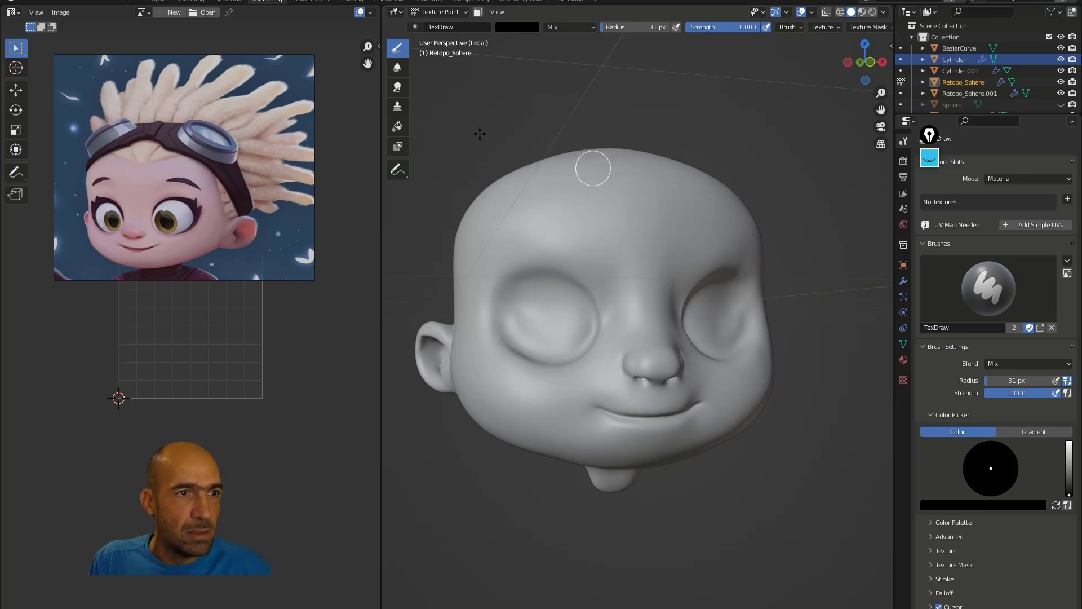
left_click(155, 2)
left_click(255, 1)
middle_click_drag(680, 170, 604, 277)
middle_click_drag(556, 310, 622, 284)
key("u")
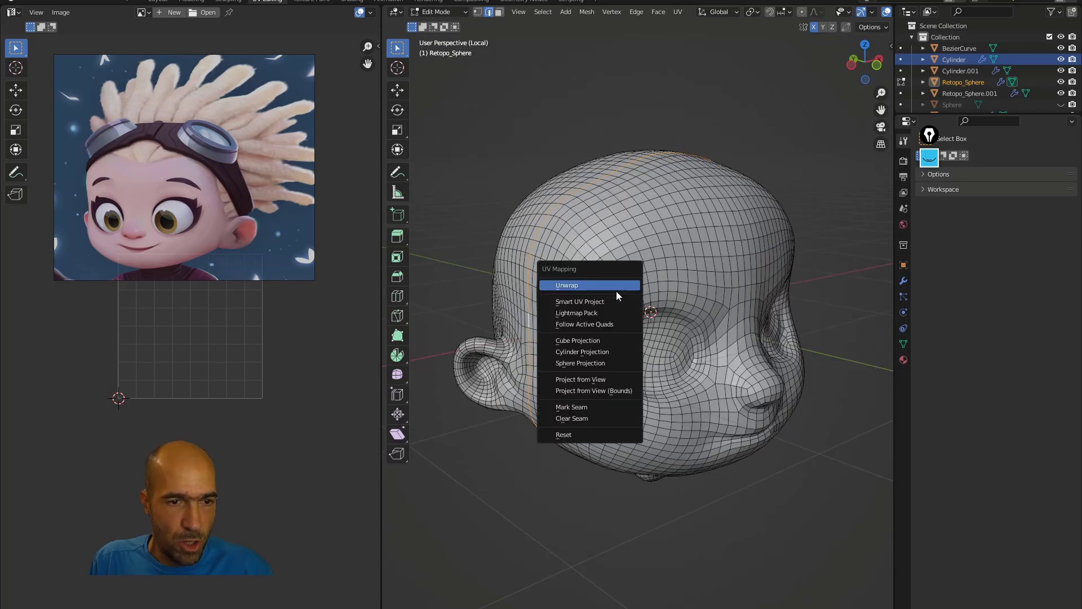
left_click(599, 404)
Select the whole head mesh and unwrap it along the marked seam.
key("a")
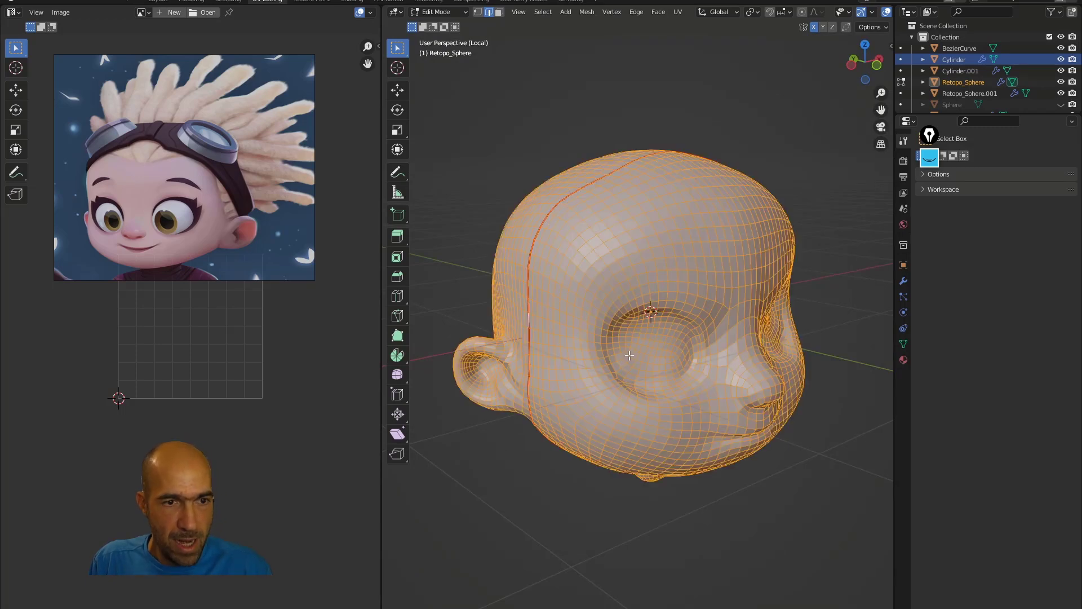
key("u")
left_click(597, 235)
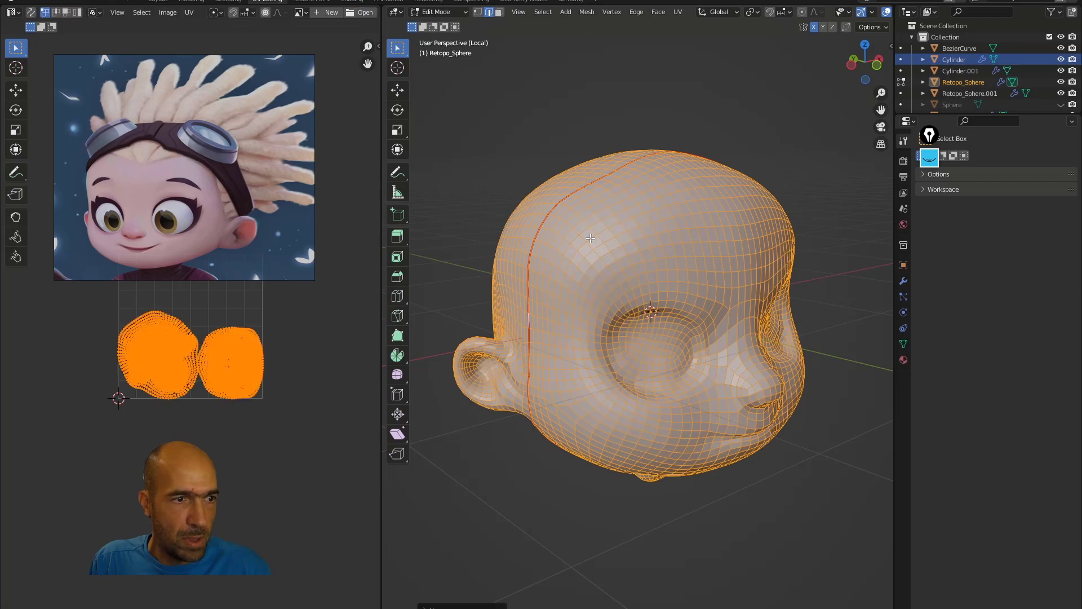
middle_click_drag(807, 271, 770, 261)
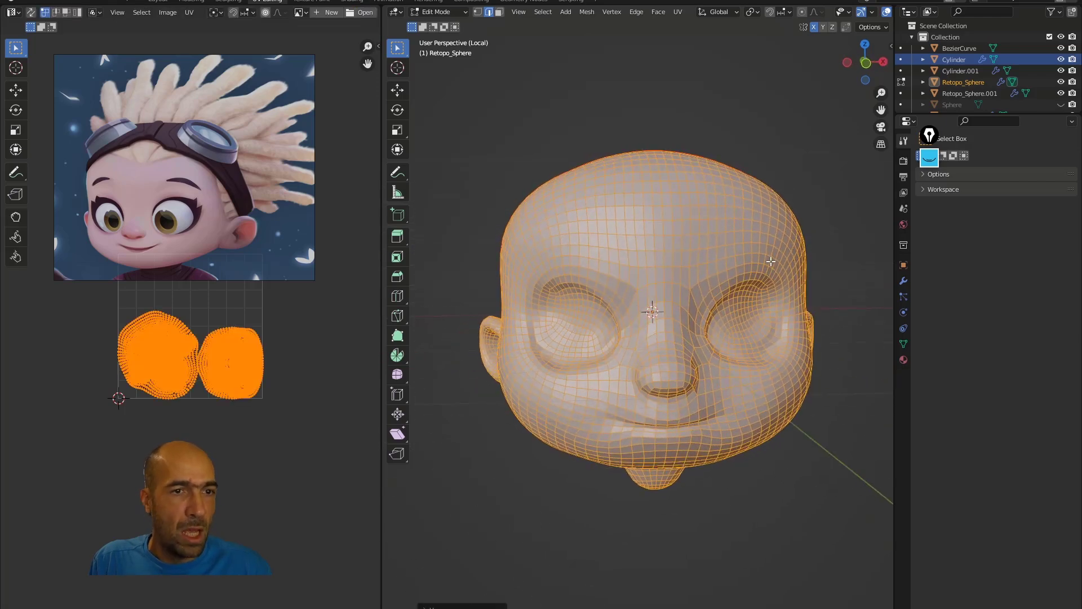
In texture painting, add a blank 1024 x 1024 px Base Color paint slot to the head with a light pink skin colour.
left_click(305, 4)
middle_click_drag(823, 313, 710, 317)
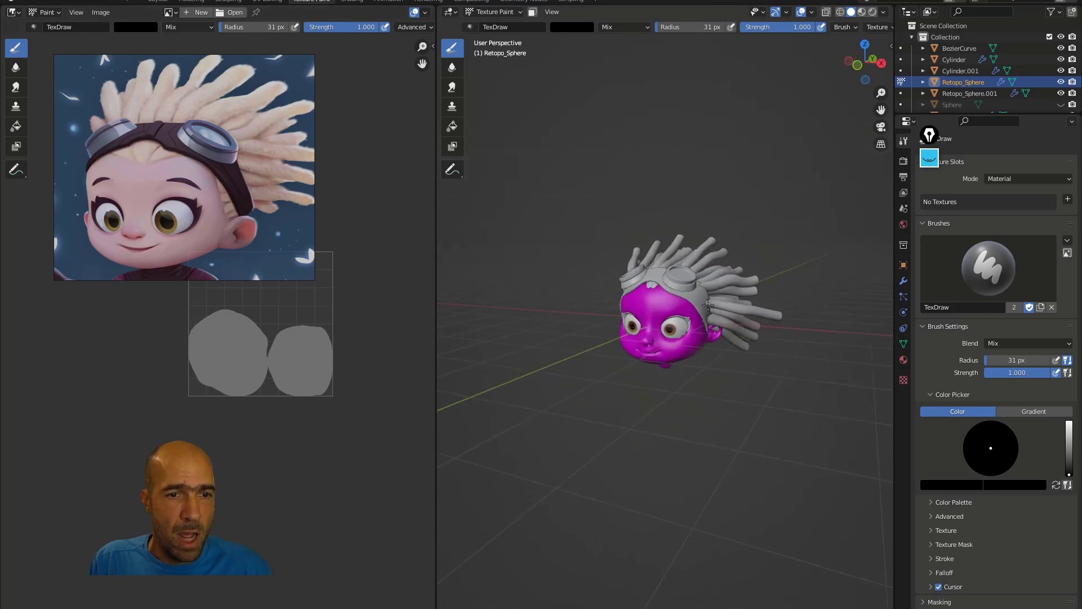
middle_click_drag(557, 552, 597, 389, "ctrl")
middle_click_drag(628, 342, 676, 327)
left_click(1067, 201)
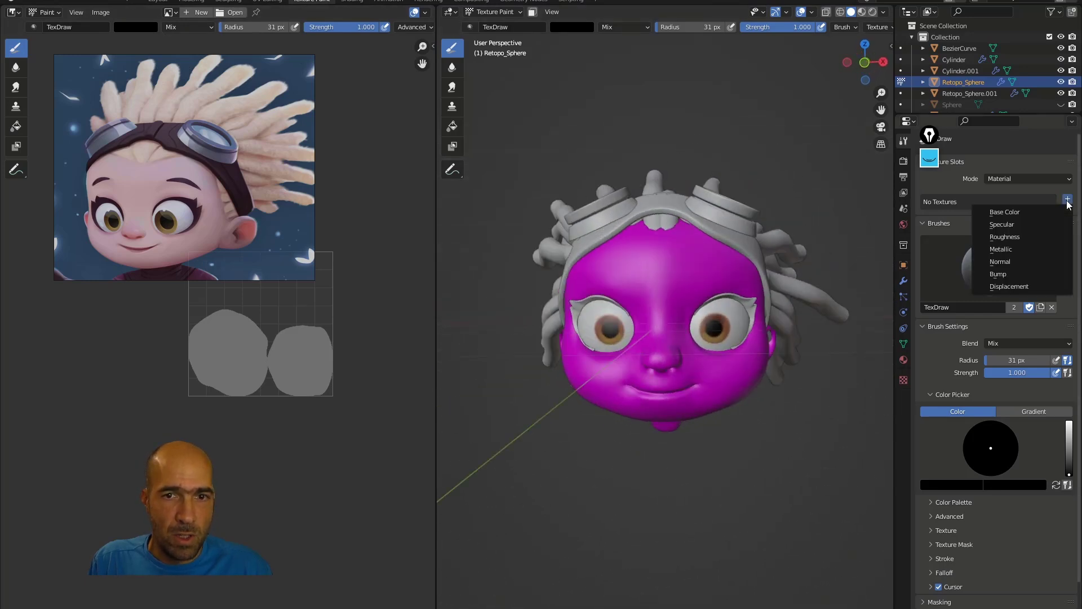
left_click(1048, 210)
left_click(1016, 273)
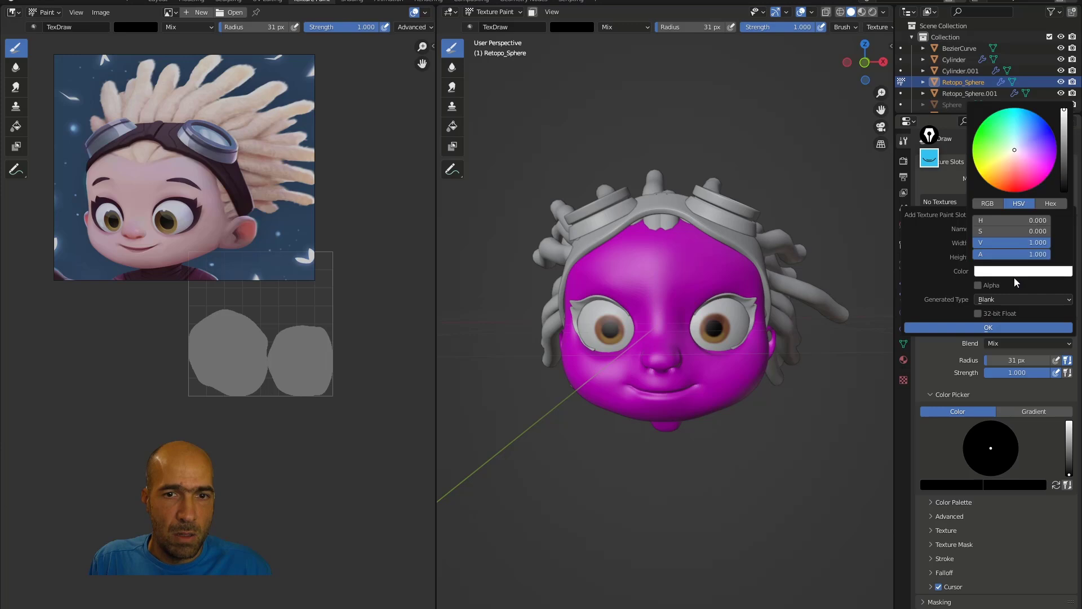
left_click(1018, 277)
left_click(1011, 160)
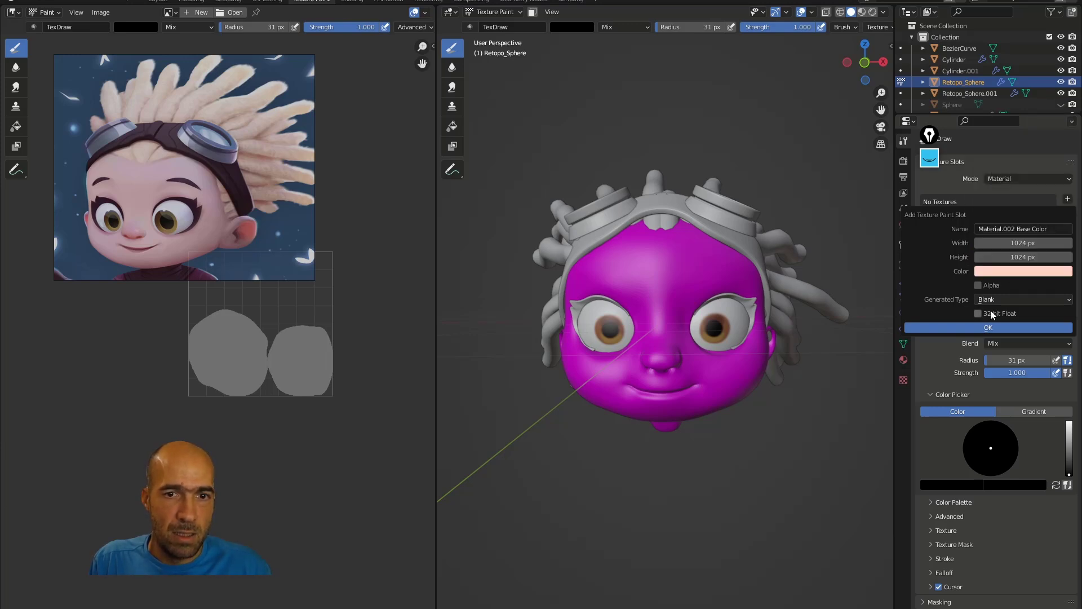
left_click(989, 327)
Paint the nose, lips, inner eye areas and cheeks with the TexDraw brush in a stronger pink at strength 0.467.
middle_click_drag(755, 299, 665, 287)
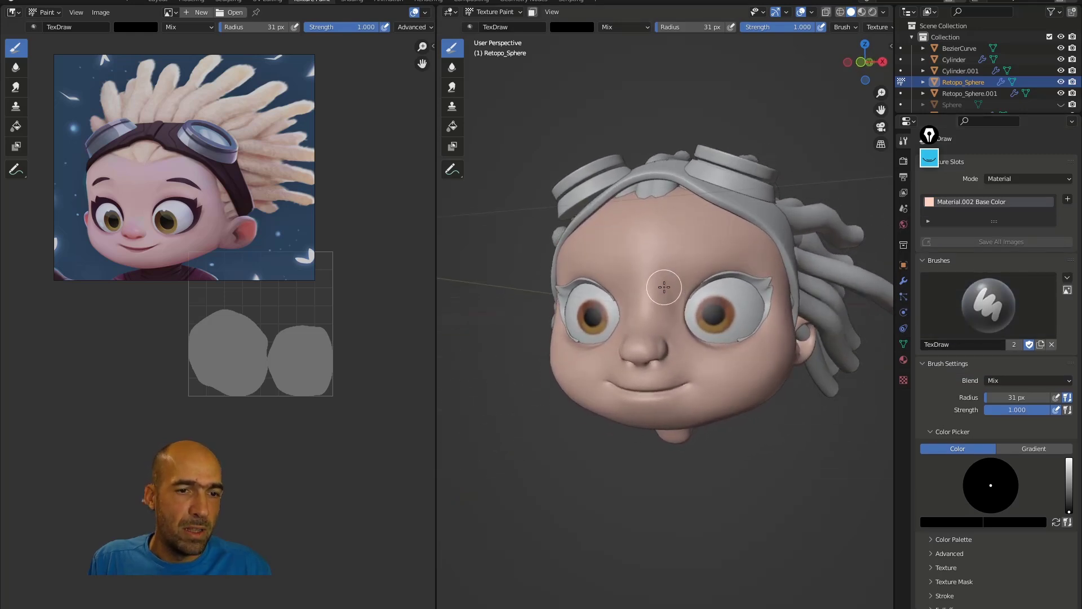
scroll(632, 484, "up", 2)
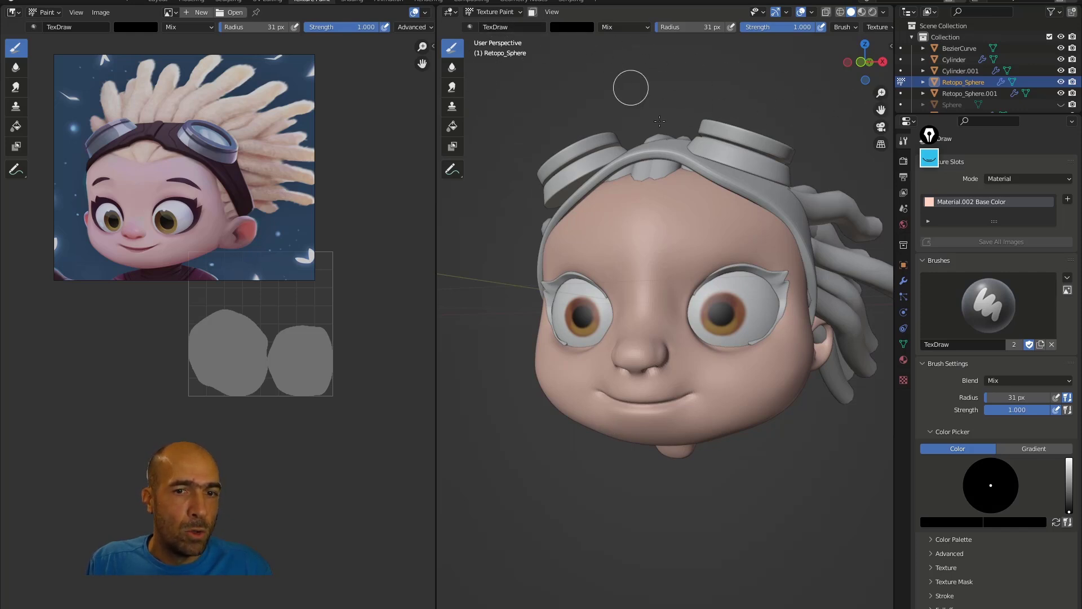
left_click_drag(1070, 472, 1070, 454)
left_click_drag(991, 496, 990, 496)
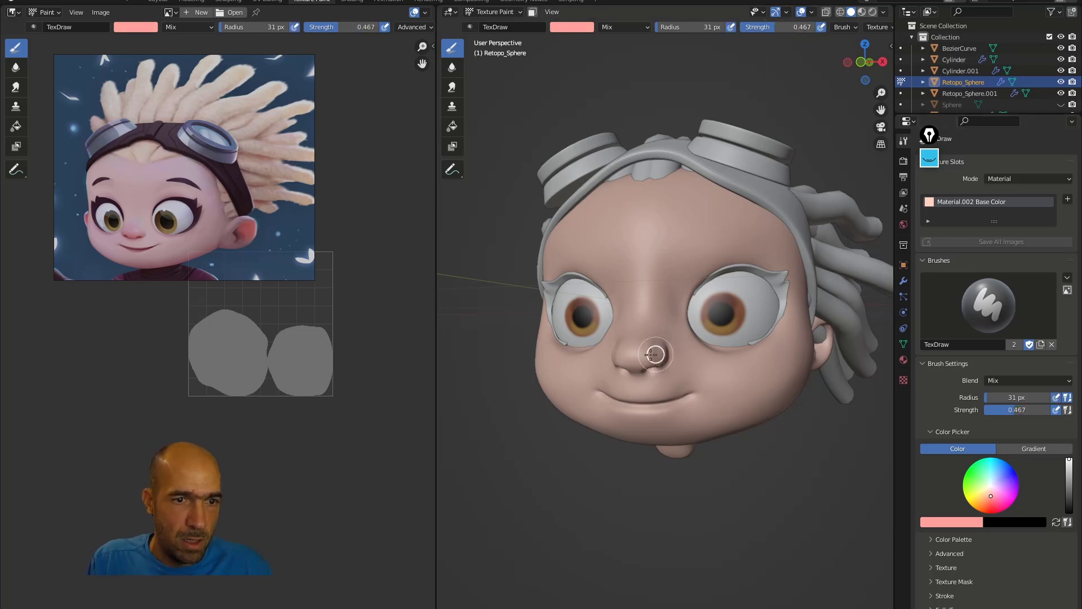
left_click_drag(645, 355, 662, 356)
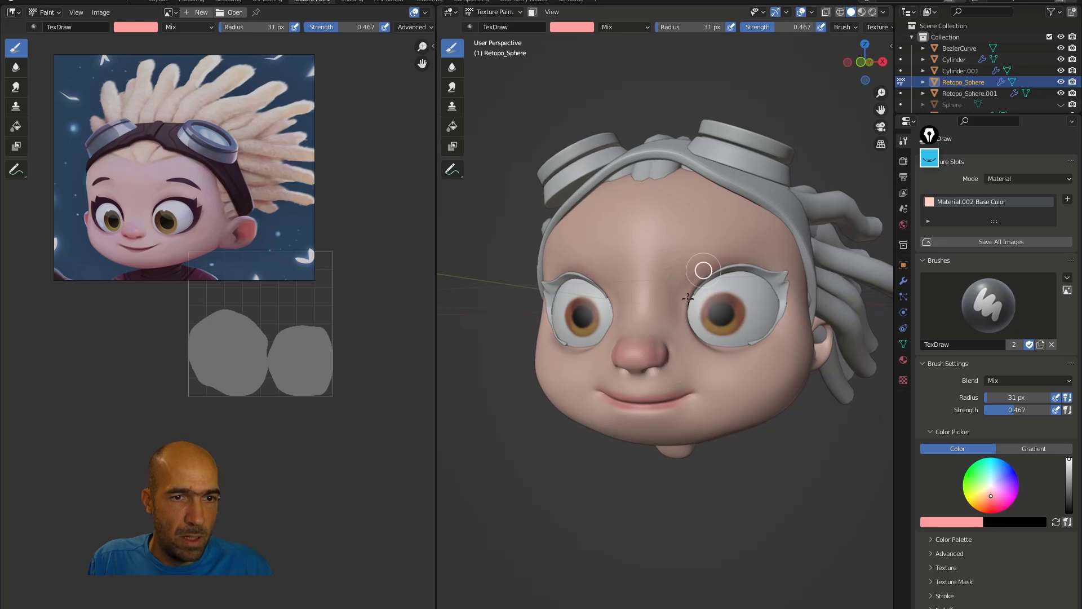
mouse_move(749, 375)
left_mouse_down()
mouse_move(737, 363)
mouse_move(744, 382)
mouse_move(718, 378)
left_mouse_up()
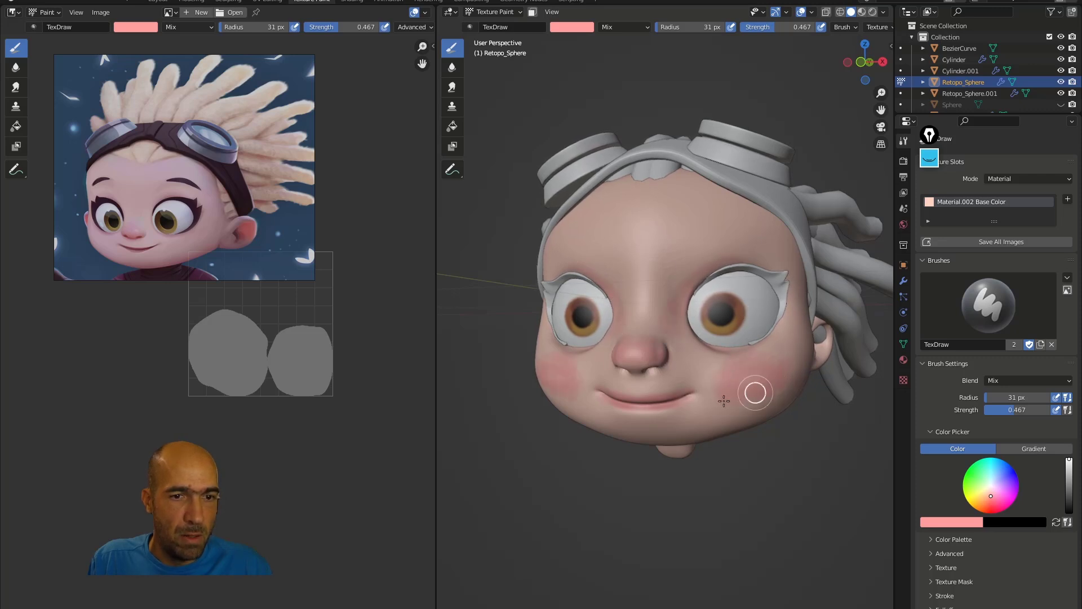
Blend the blush edges with the Soften brush and retouch the skin above the mouth with TexDraw in the light skin tone.
left_click(452, 70)
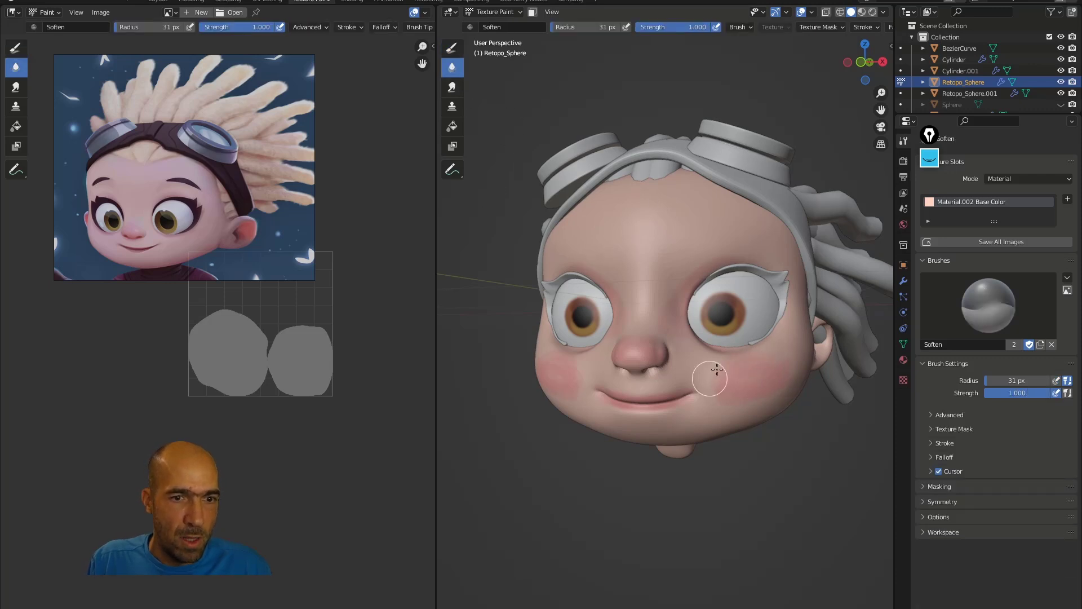
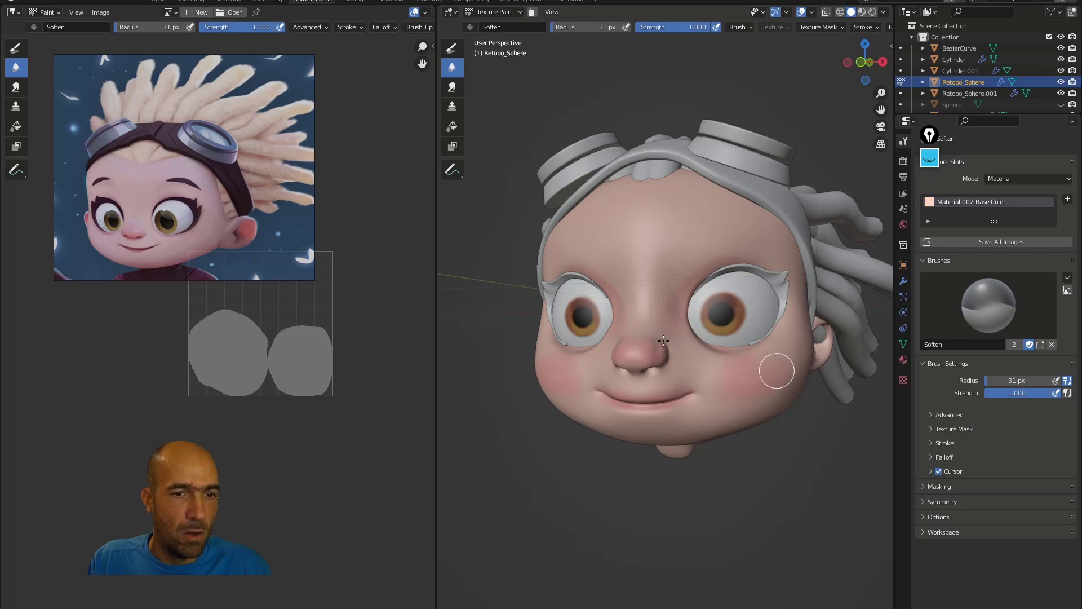
scroll(705, 406, "up", 3)
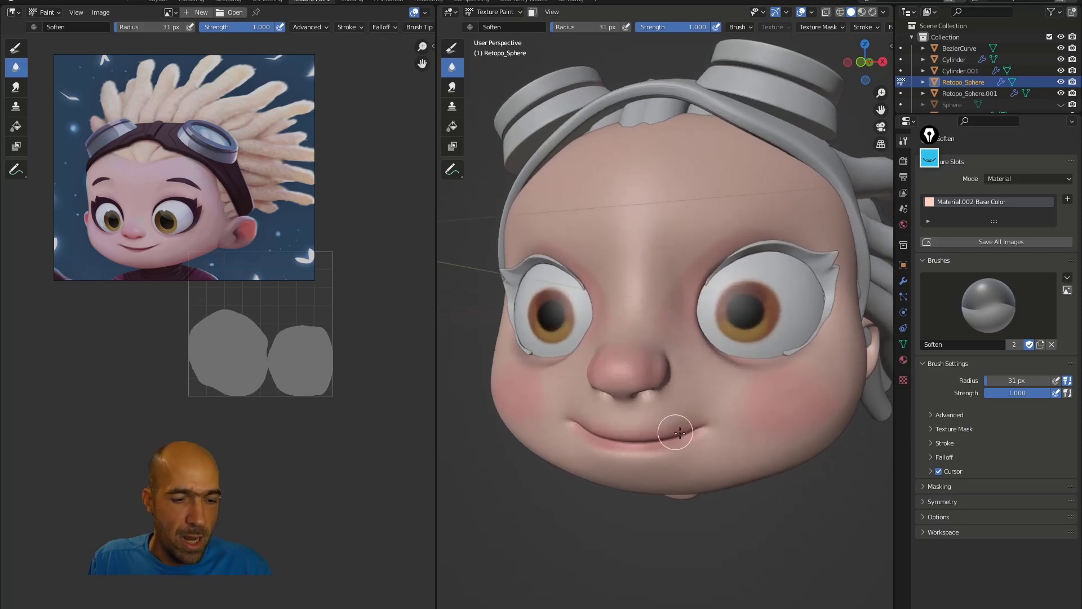
middle_click_drag(717, 411, 730, 390)
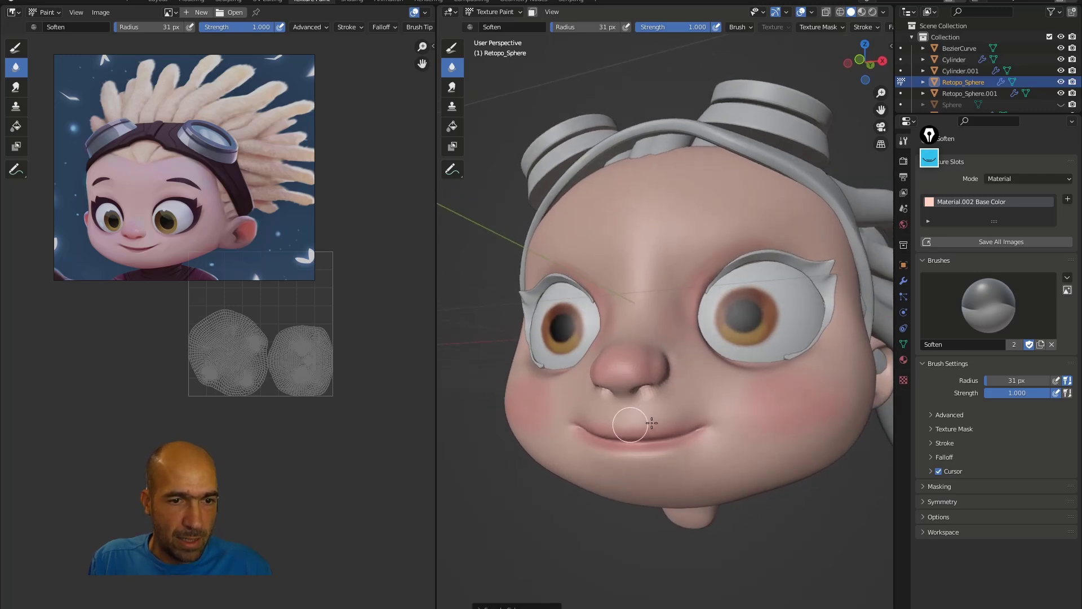
left_click(452, 47)
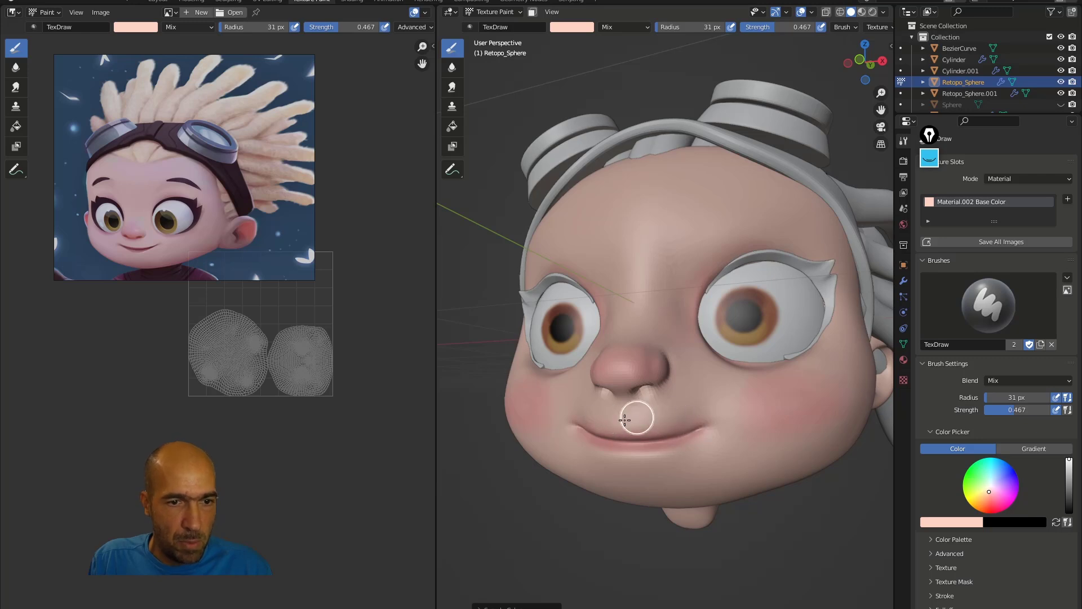
mouse_move(658, 423)
middle_mouse_down()
mouse_move(703, 459)
mouse_move(693, 500)
mouse_move(689, 434)
mouse_move(694, 445)
mouse_move(708, 359)
mouse_move(719, 449)
mouse_move(742, 397)
middle_mouse_up()
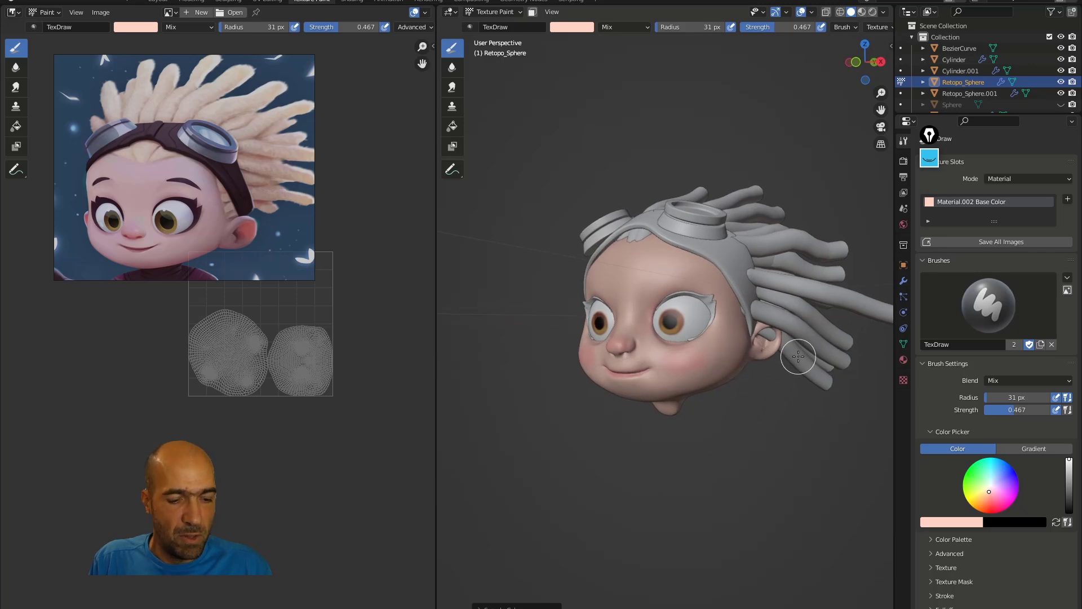
Switch to sculpt mode, make the hair strands the active object and choose the Grab brush.
key("ctrl+Tab")
left_click(791, 402)
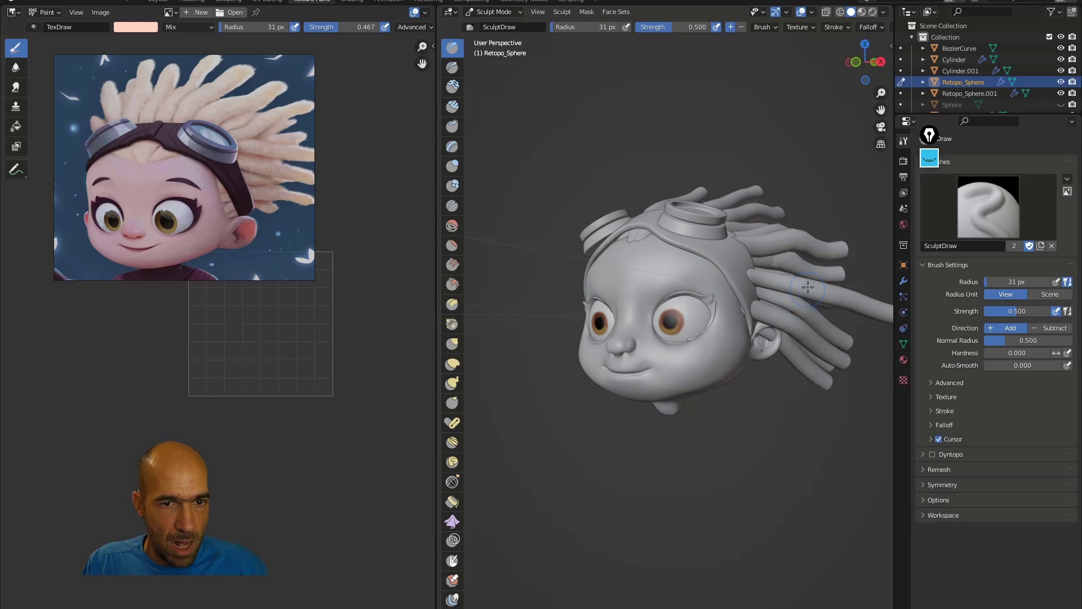
key("alt+q")
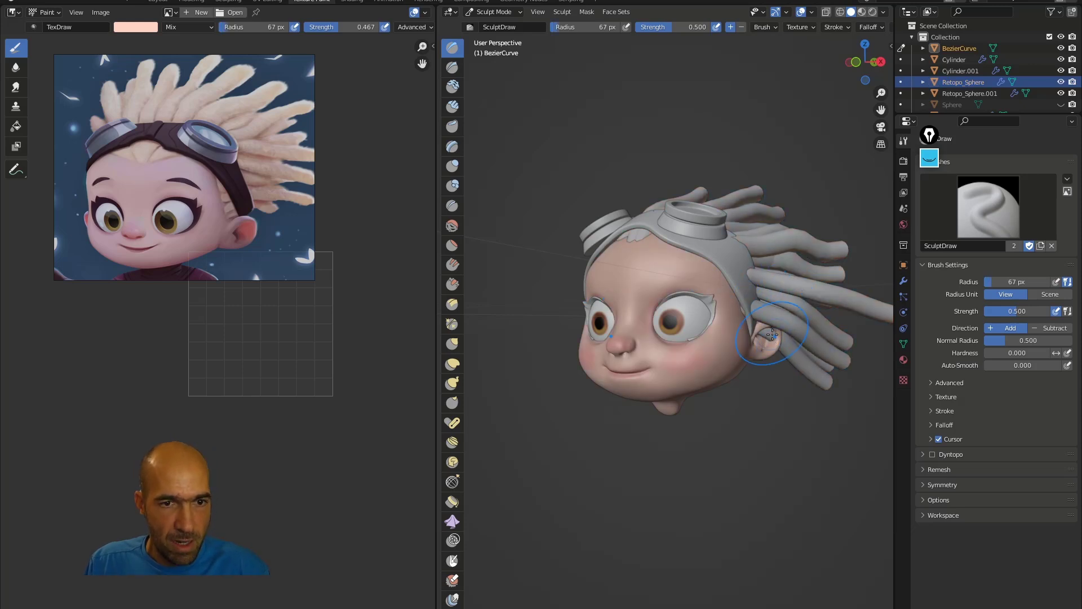
mouse_move(780, 367)
middle_mouse_down()
mouse_move(772, 355)
mouse_move(817, 394)
mouse_move(844, 328)
middle_mouse_up()
key("g")
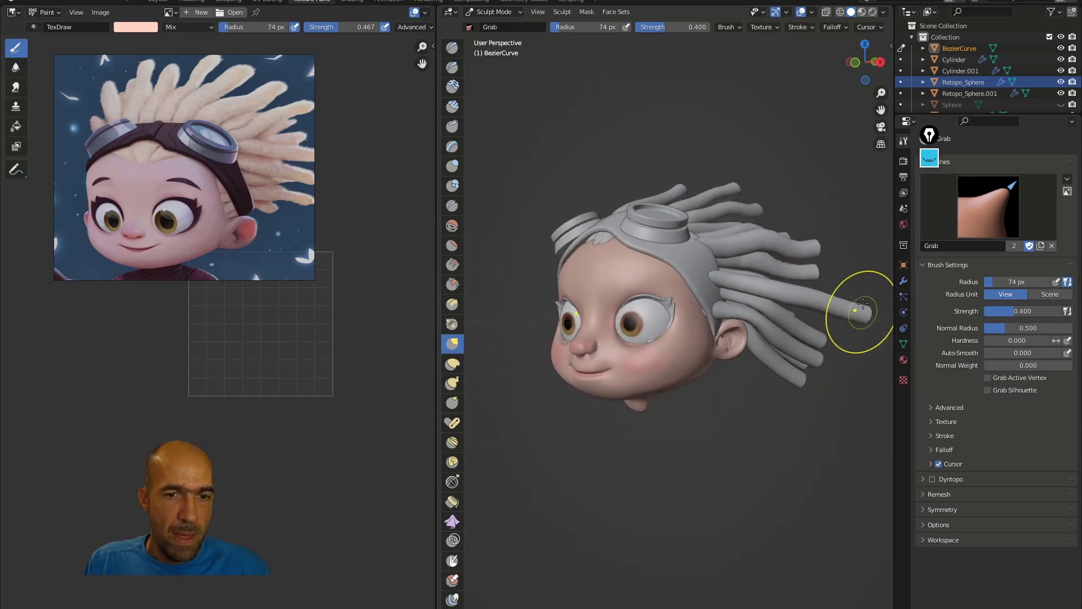
Give the hair a new material with a yellow base colour (H 0.143, S 0.780, V 0.800) and use Material Preview shading.
left_click(903, 360)
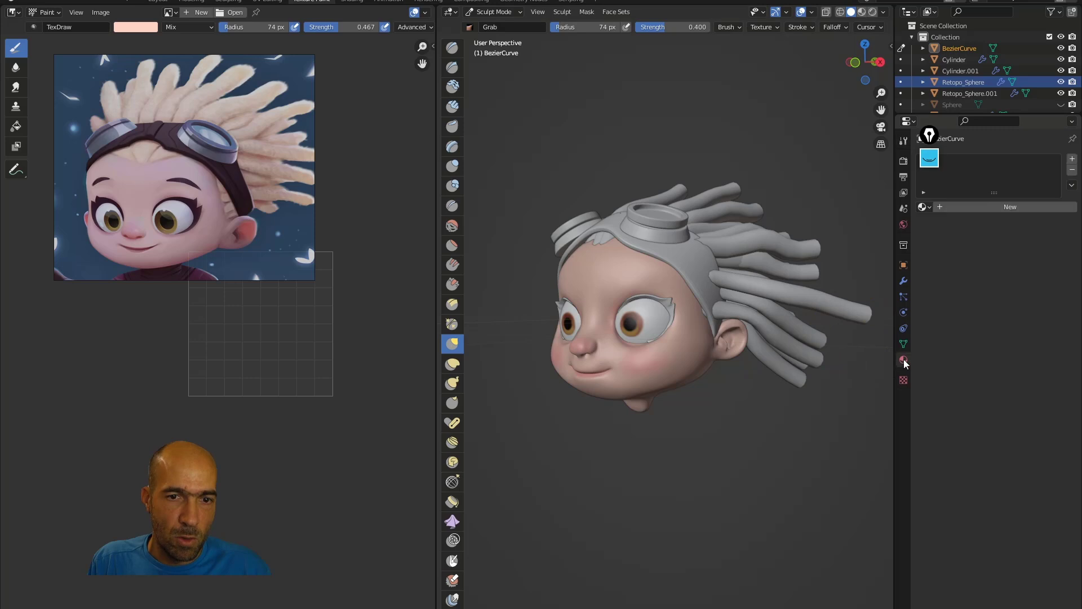
left_click(959, 207)
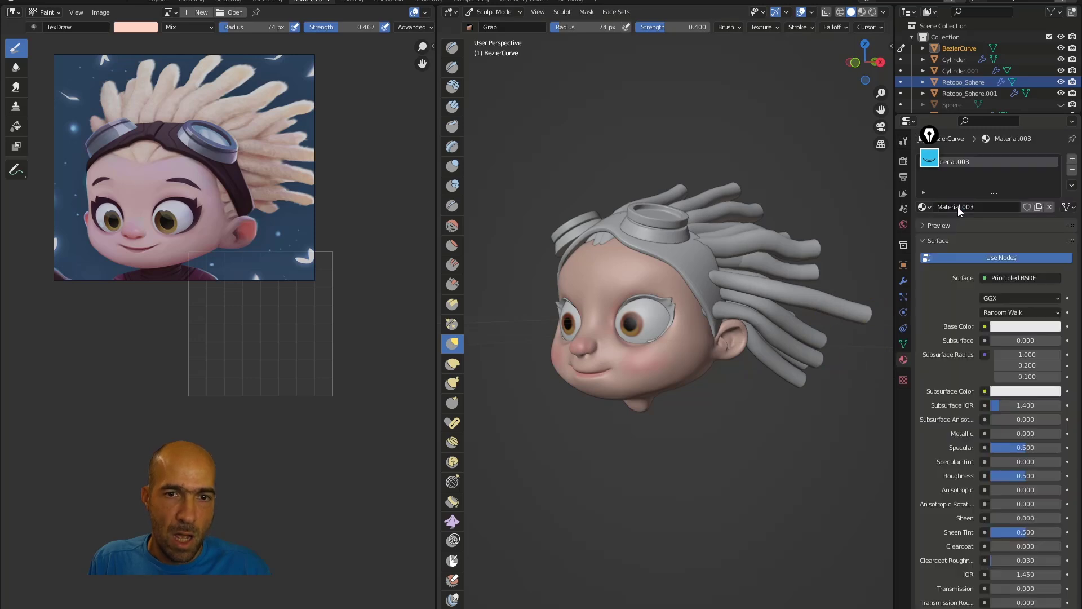
left_click(1004, 330)
left_click_drag(994, 215, 987, 216)
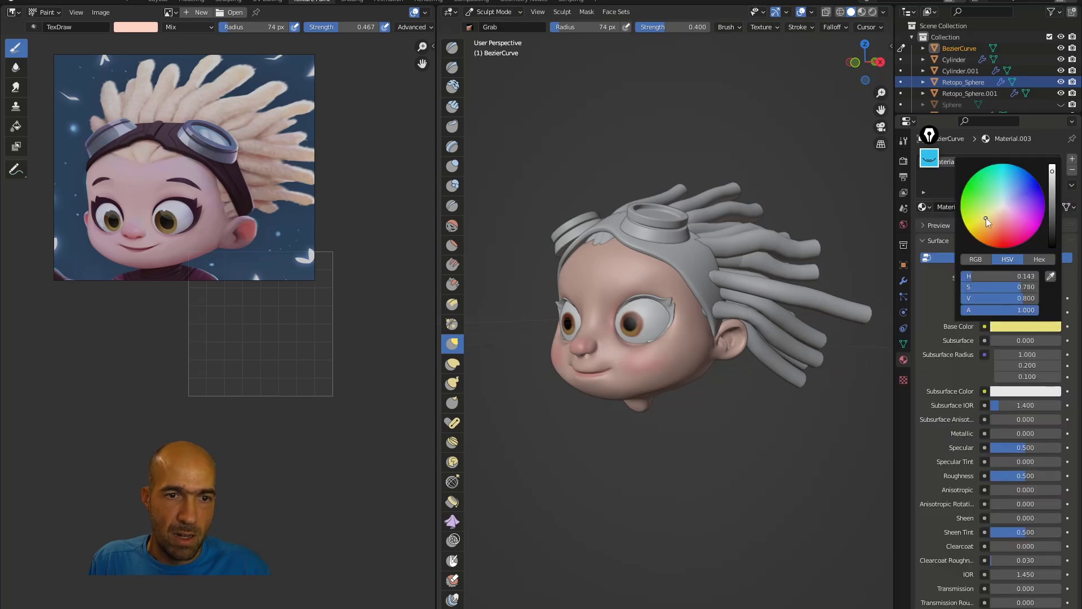
left_click(872, 12)
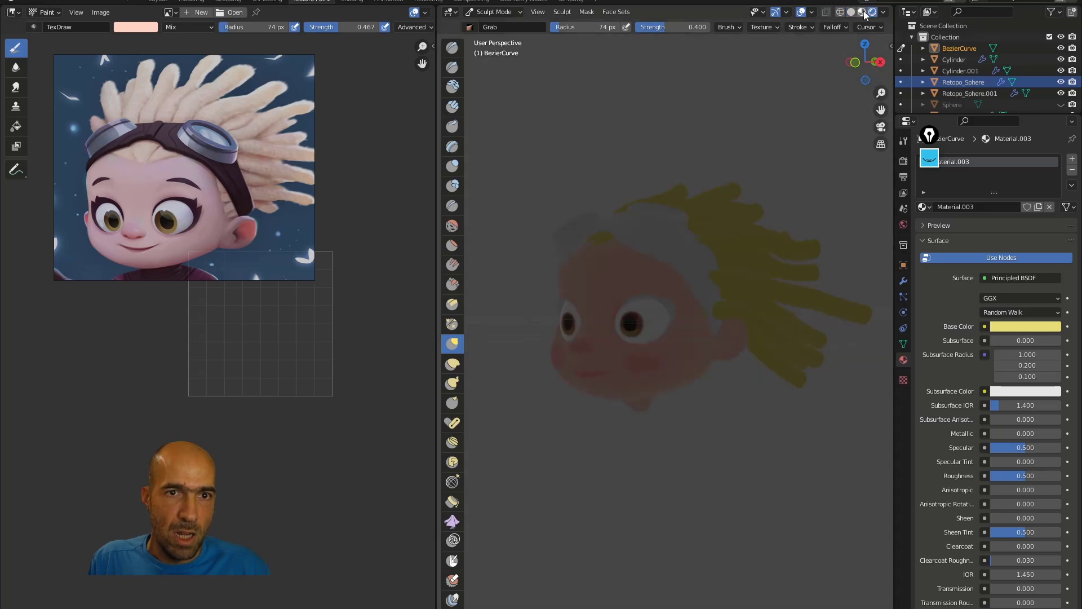
left_click(864, 12)
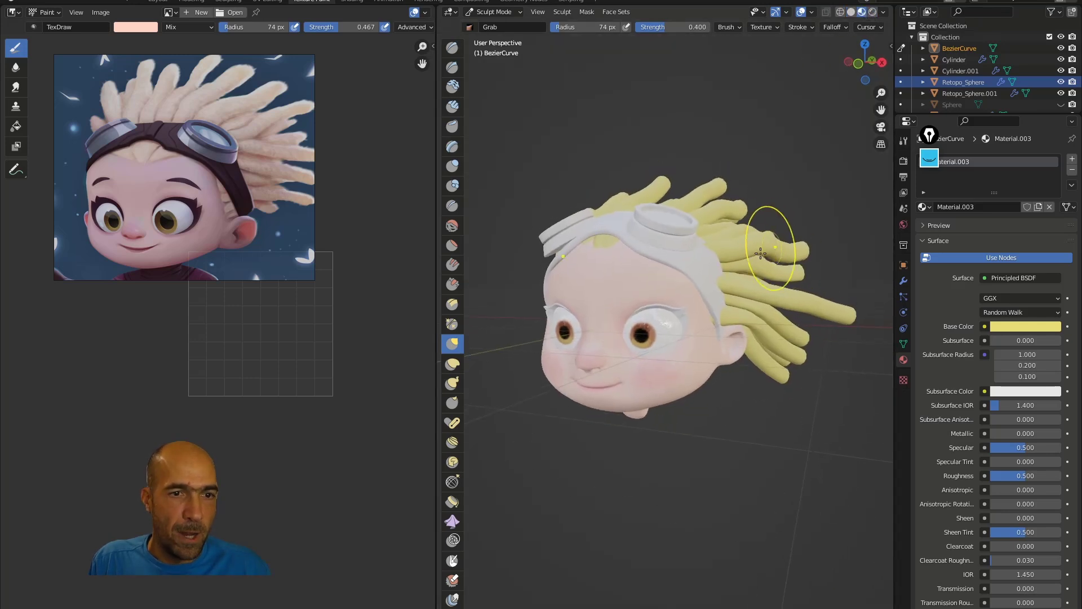
Transfer sculpting to the headband and give it a new material with a dark reddish-brown base colour.
key("alt+q")
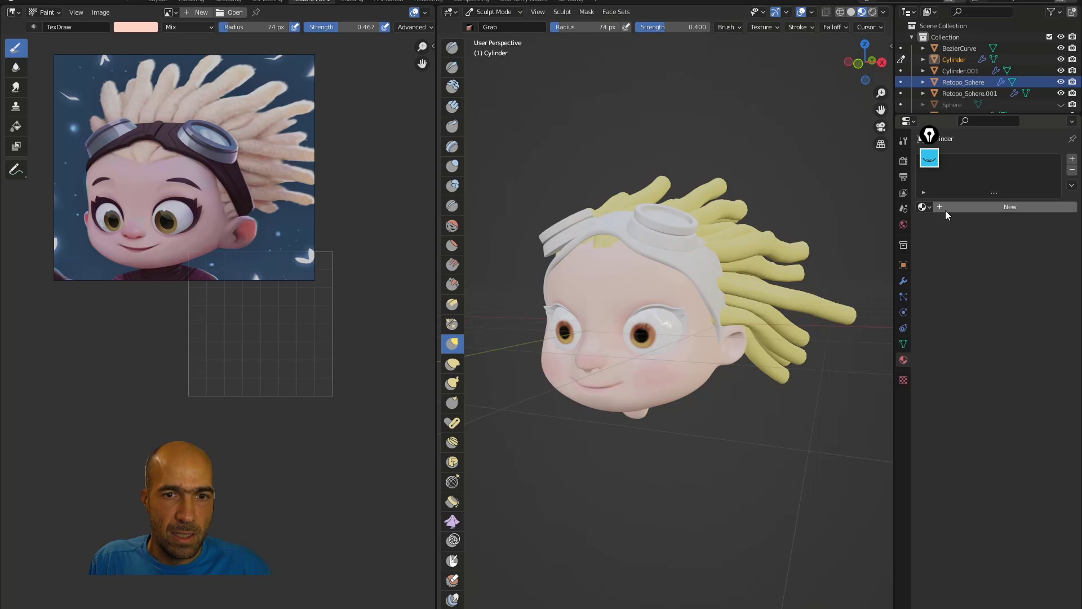
left_click(945, 210)
left_click(1002, 326)
left_click_drag(1005, 232, 995, 233)
left_click_drag(1052, 189, 1052, 218)
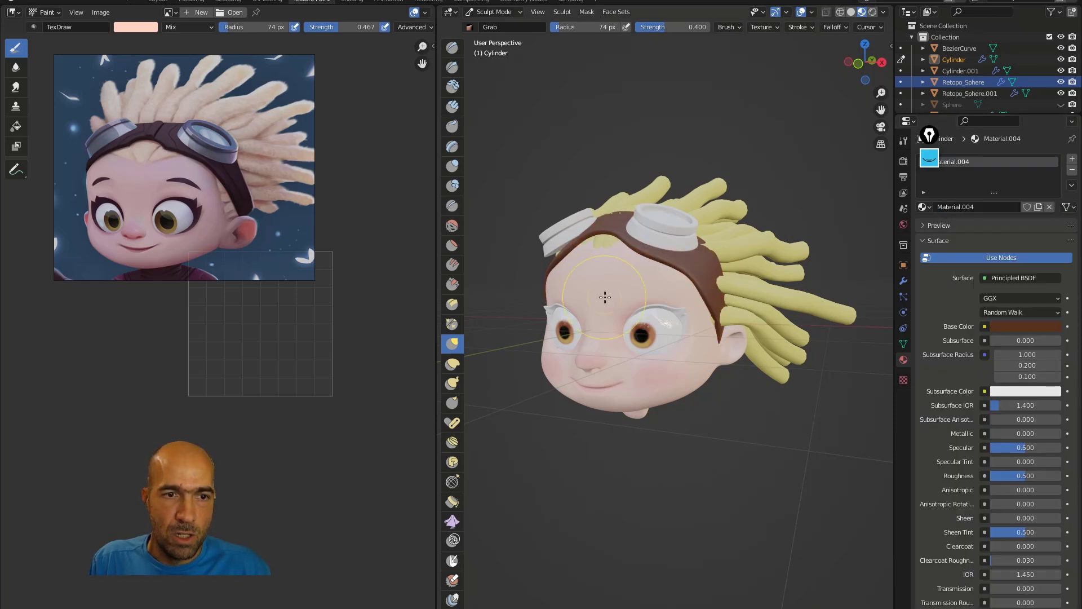
Transfer sculpting to the goggles and give them a new material with a high Metallic value.
key("alt+q")
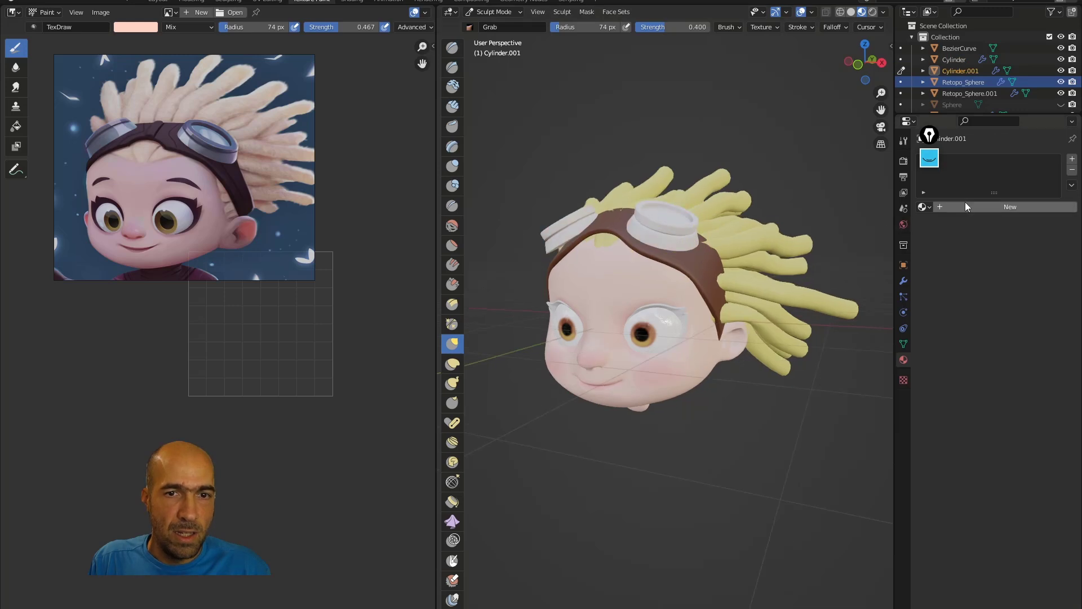
double_click(966, 205)
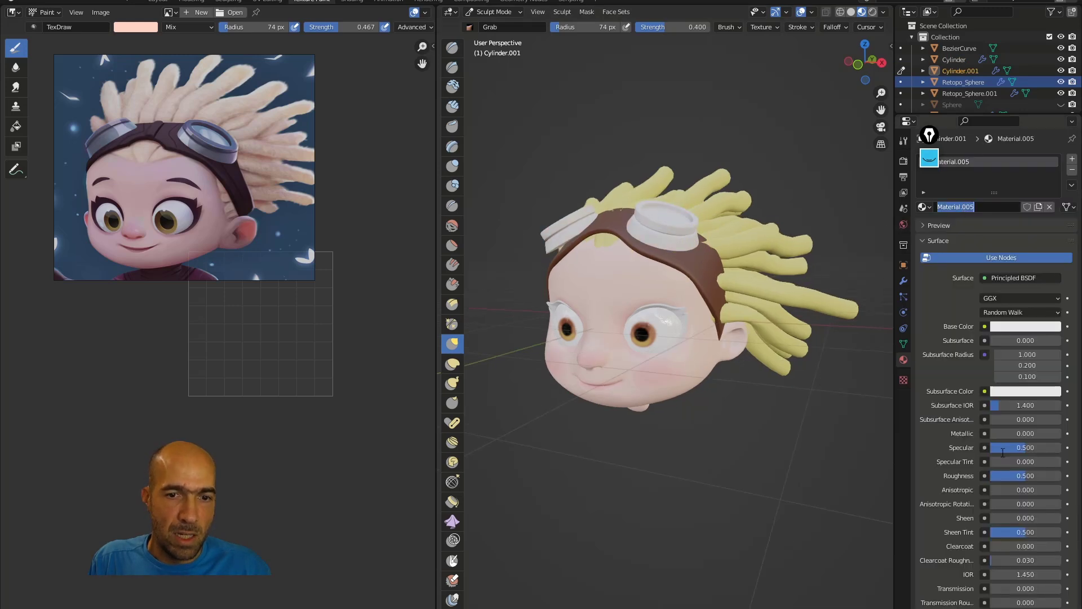
left_click(1014, 434)
left_click_drag(1014, 434, 1051, 439)
middle_click_drag(712, 428, 705, 375)
Transfer sculpting to the eyelashes and give them a new material with a near-black base colour.
key("alt+q")
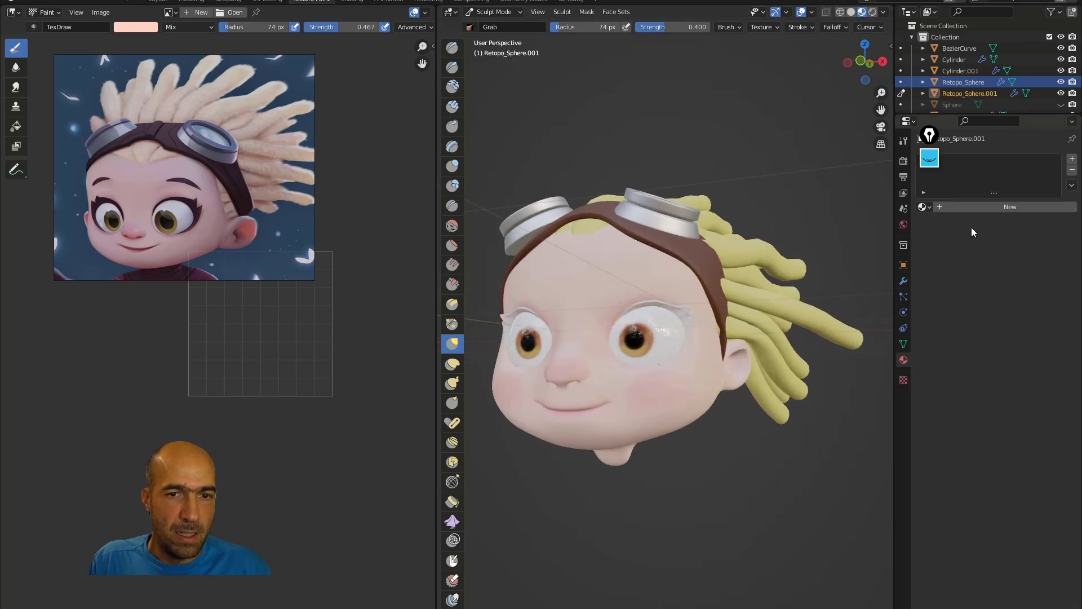
left_click(969, 207)
left_click(1003, 330)
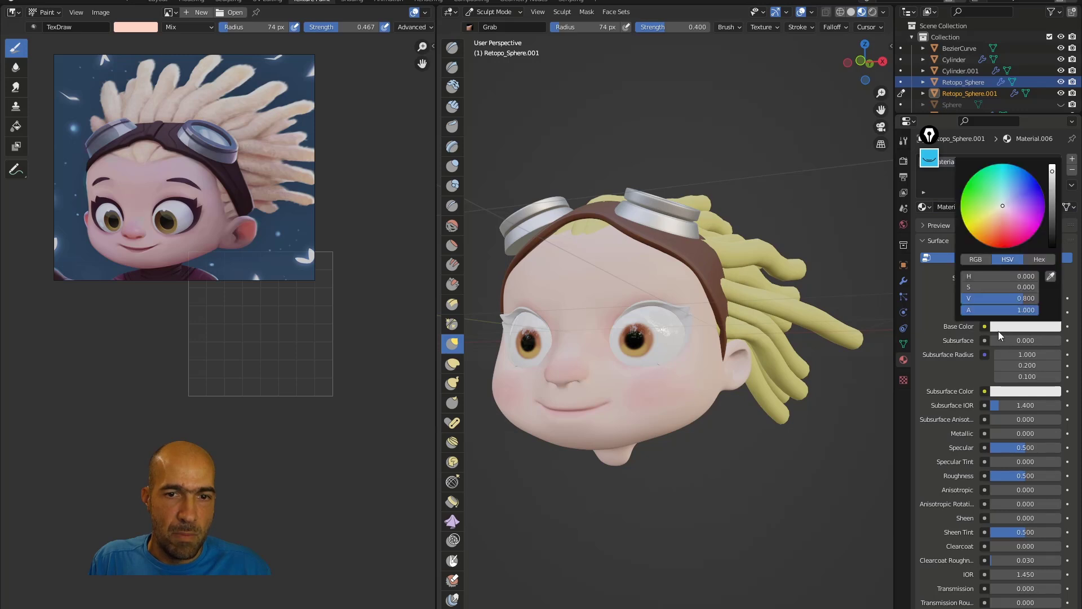
left_click_drag(1053, 207, 1053, 247)
mouse_move(800, 215)
middle_mouse_down()
mouse_move(764, 206)
mouse_move(761, 231)
middle_mouse_up()
Transfer sculpting to the hair and give its material an orange subsurface colour with Subsurface at 0.134.
key("alt+q")
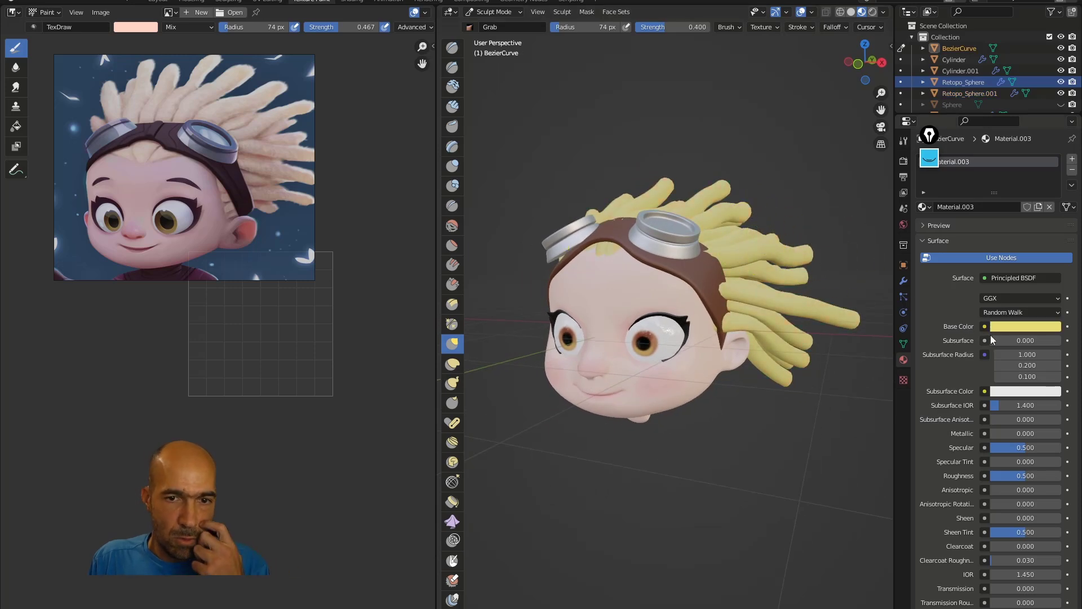
left_click_drag(1015, 340, 1032, 340)
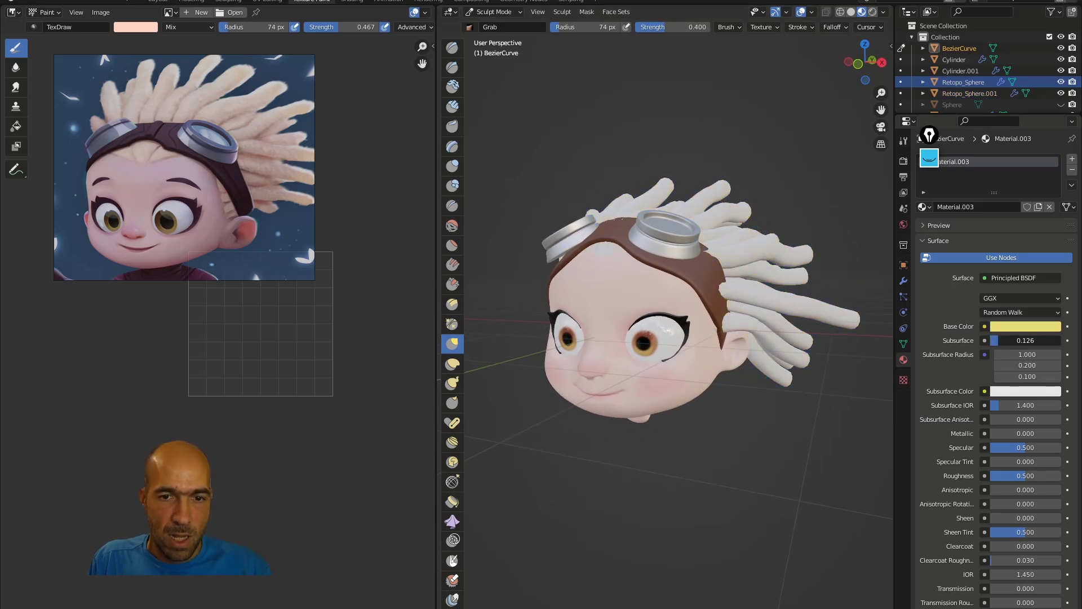
key("ctrl+z")
left_click(1027, 394)
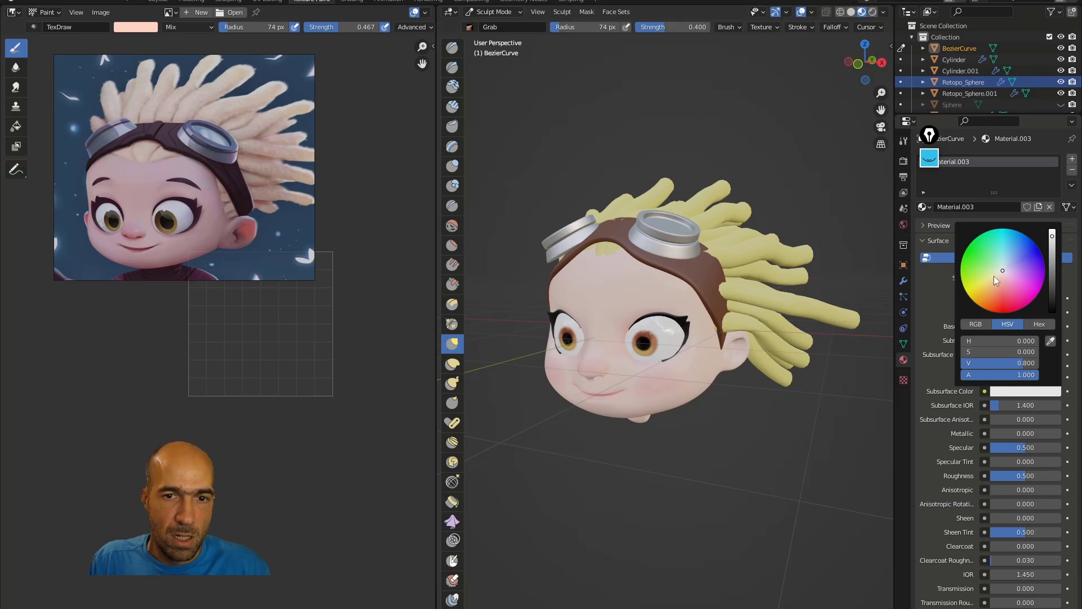
left_click_drag(991, 276, 993, 287)
left_click_drag(1015, 342, 1026, 342)
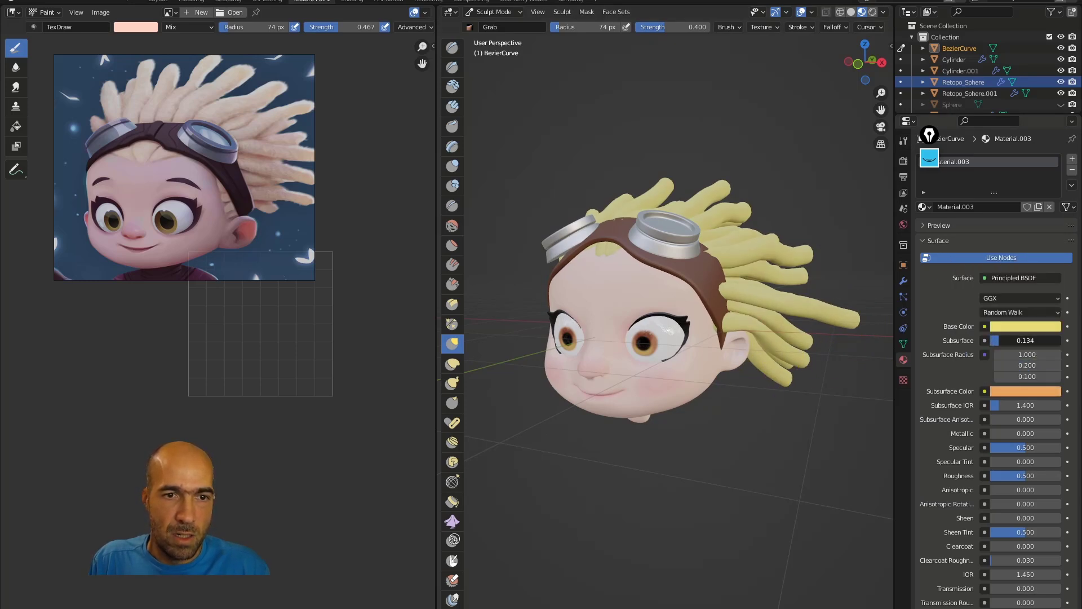
middle_click_drag(748, 399, 736, 409)
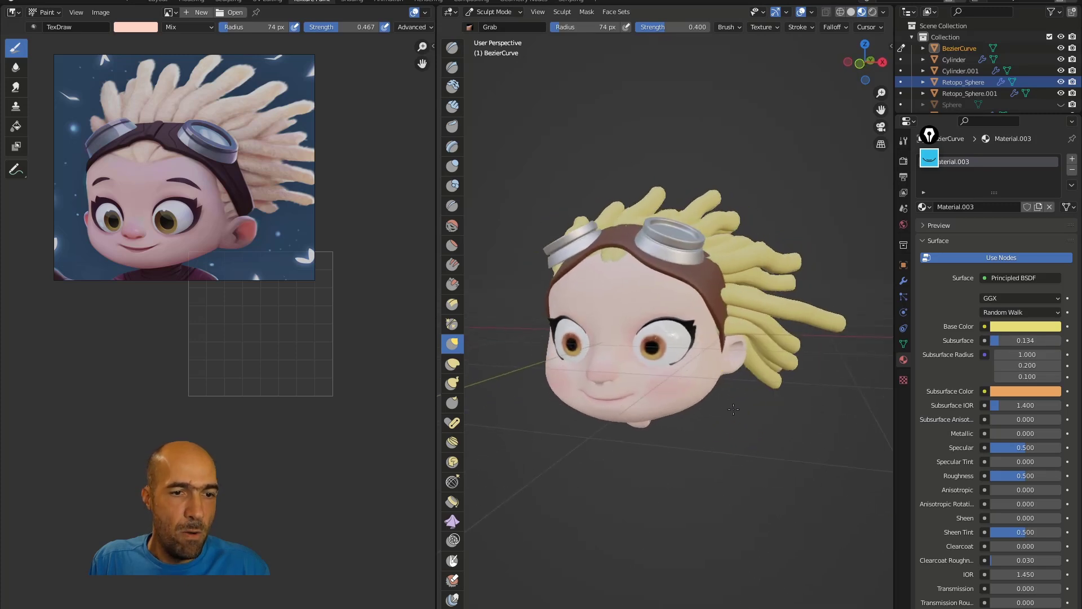
Return to Object Mode and switch to the Layout workspace.
key("ctrl+Tab")
left_click(671, 402)
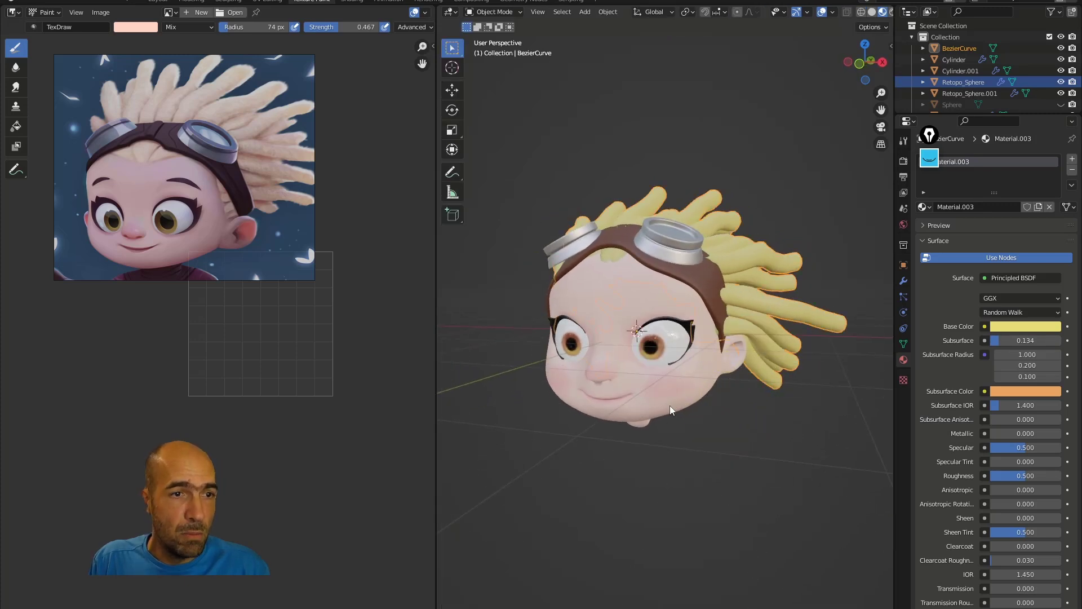
left_click(164, 1)
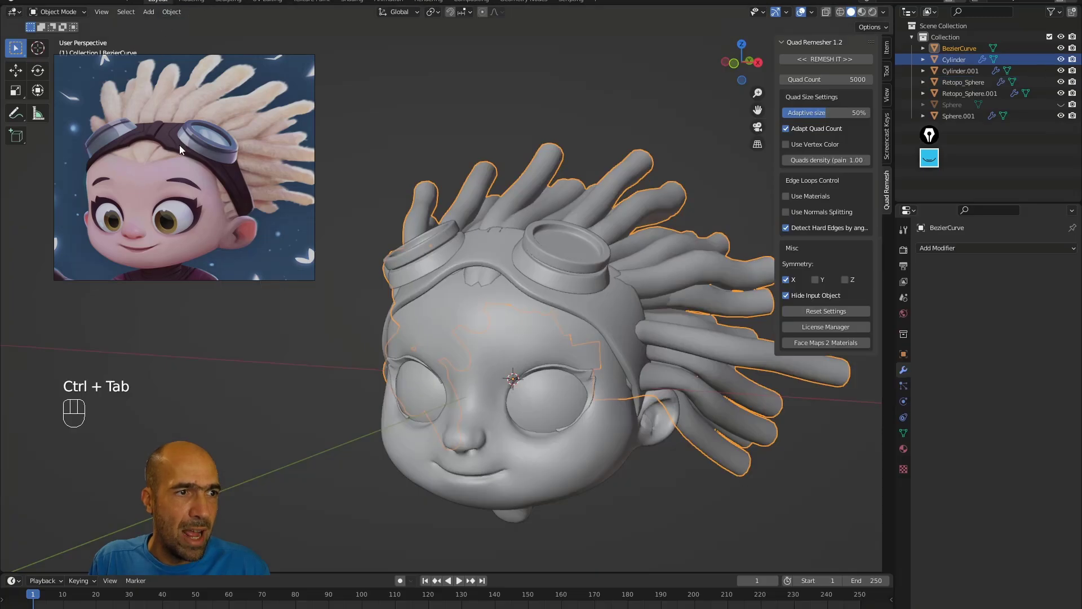
Add a point light to the scene.
mouse_move(396, 278)
middle_mouse_down("ctrl")
mouse_move(524, 245)
mouse_move(512, 306)
mouse_move(539, 288)
middle_mouse_up("ctrl")
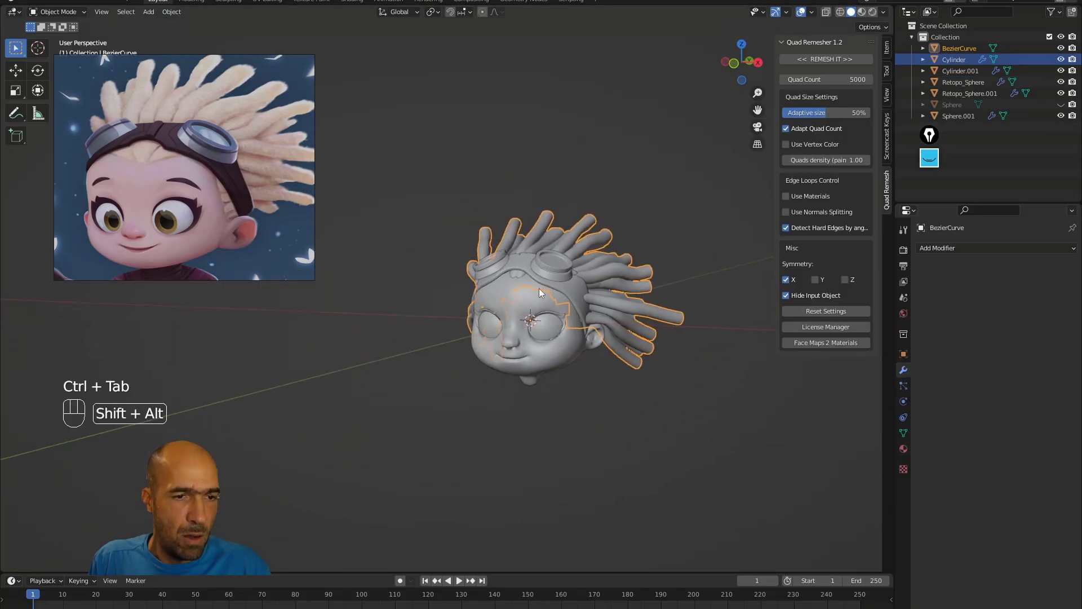
key("shift+a")
mouse_move(521, 292)
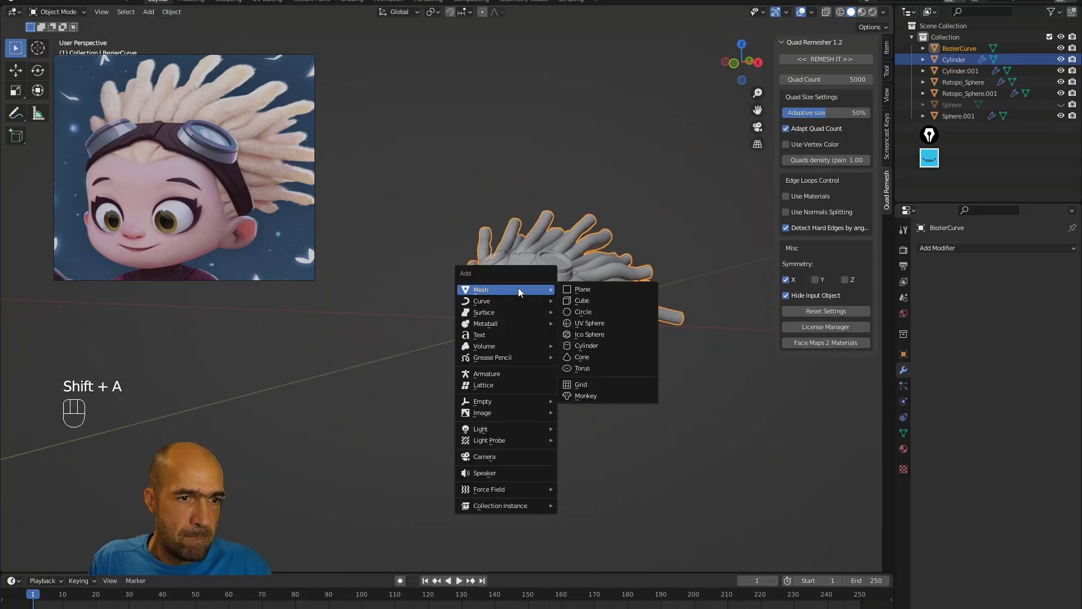
mouse_move(509, 427)
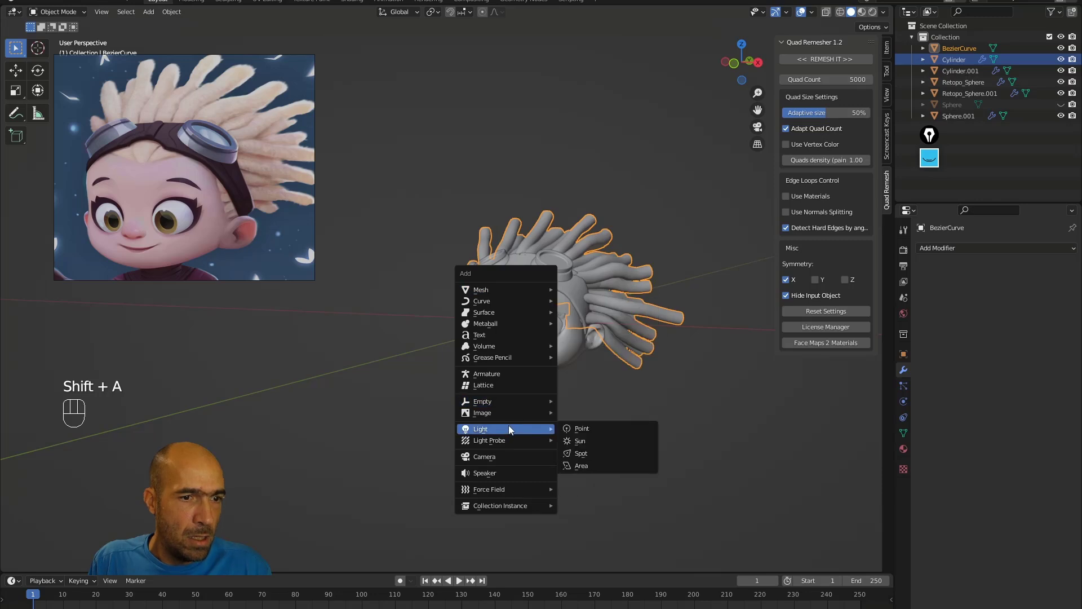
left_click(574, 427)
Move the point light above and in front of the head, off to one side of the face.
middle_click_drag(574, 424, 625, 374)
key("g")
left_click(409, 259)
middle_click_drag(409, 259, 367, 310)
key("g")
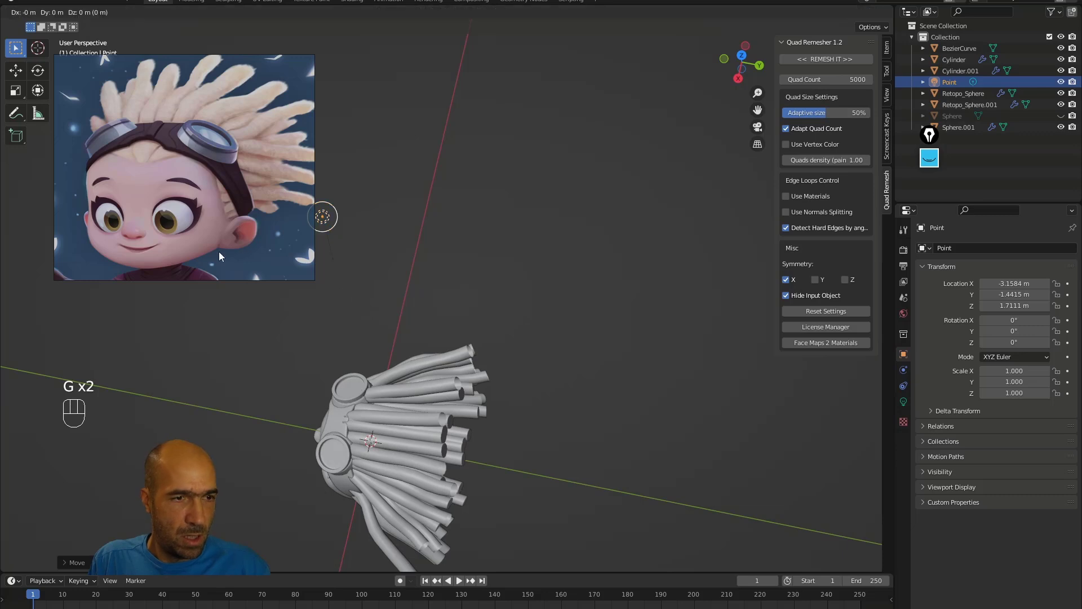
left_click(281, 334)
left_click_drag(281, 334, 592, 275, "alt")
key("g")
left_click(567, 170)
Convert the point light to a disk-shaped area light with a power of 500 W.
left_click(904, 401)
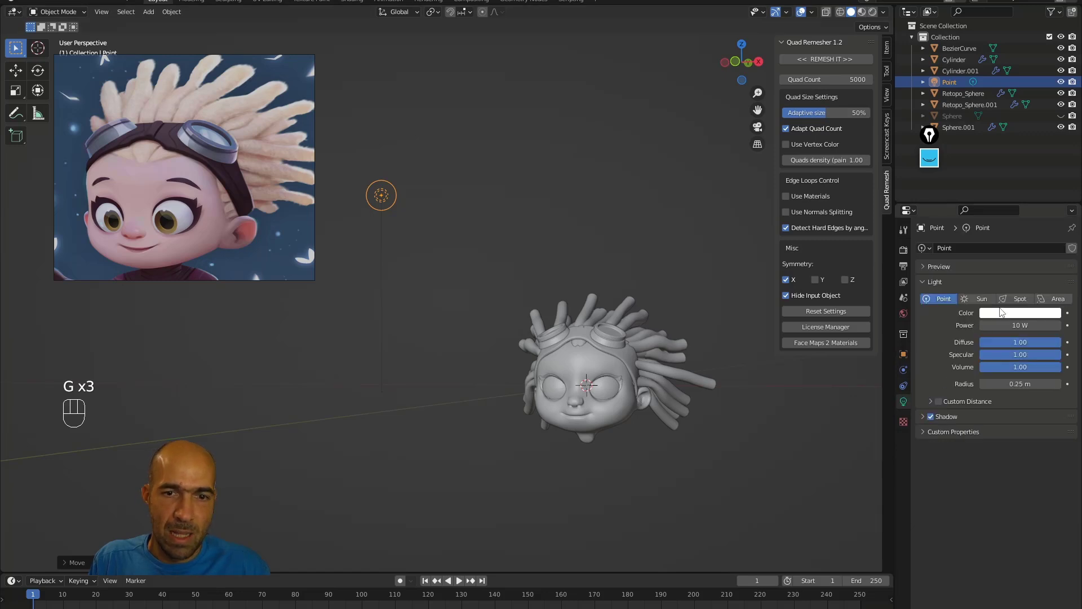
left_click(1054, 299)
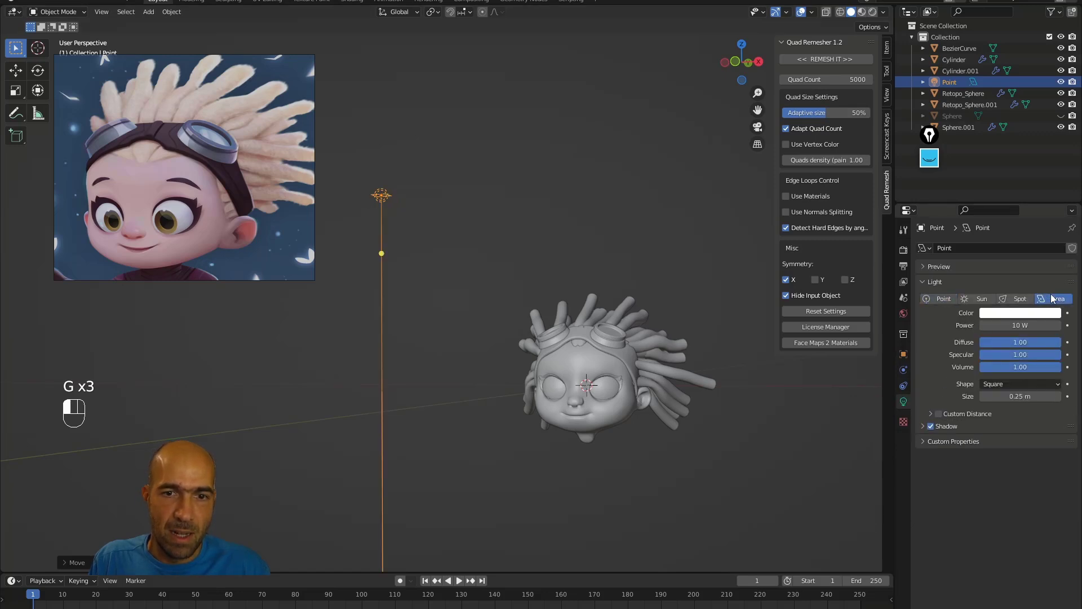
left_click(1002, 386)
left_click(1006, 432)
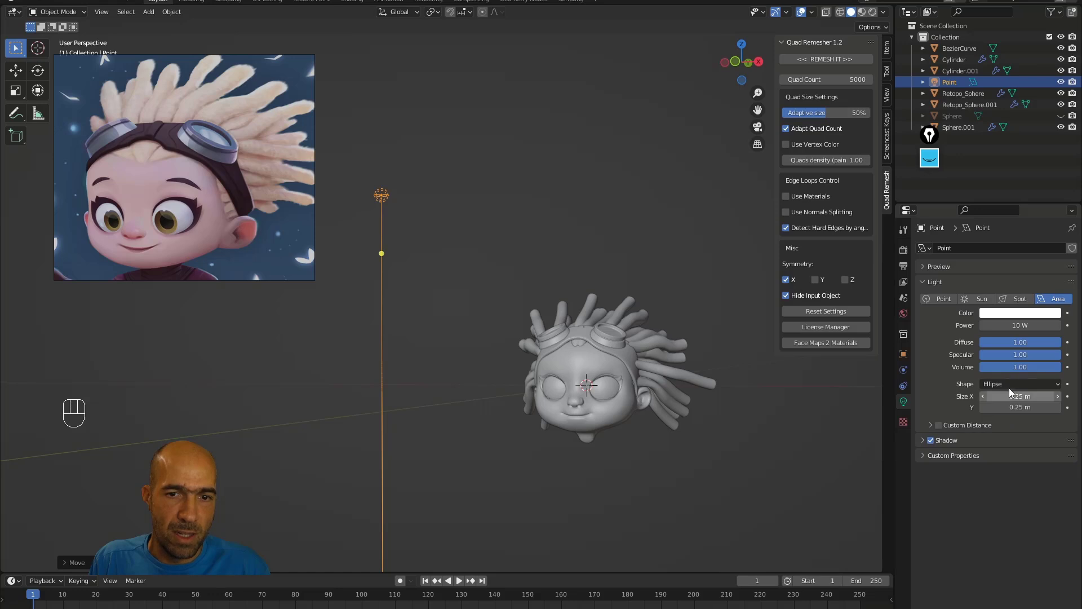
left_click(1007, 385)
left_click(1002, 419)
left_click(1008, 326)
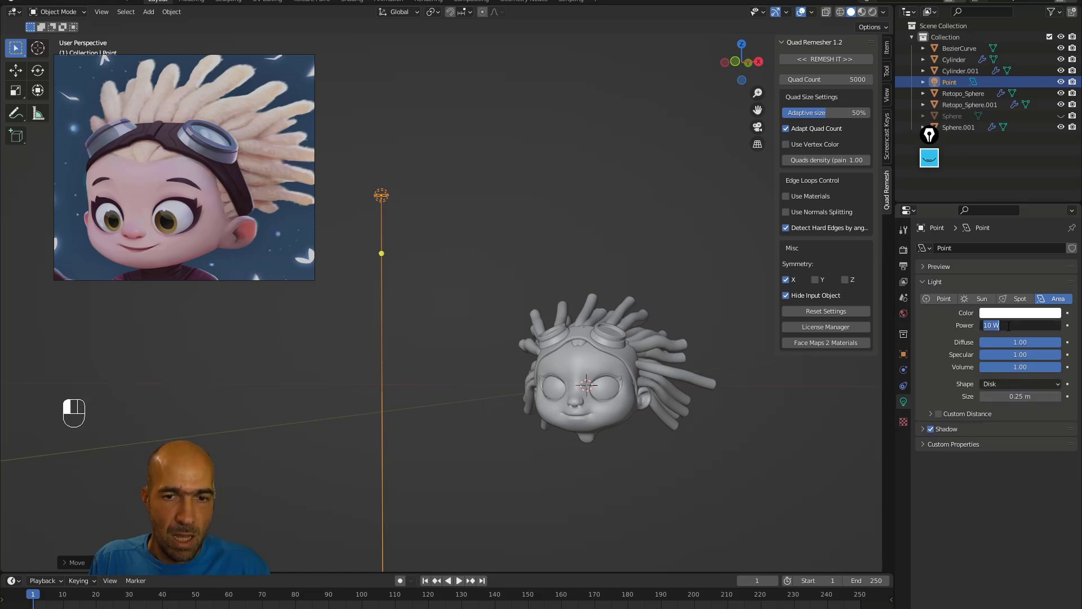
type("500")
key("Return")
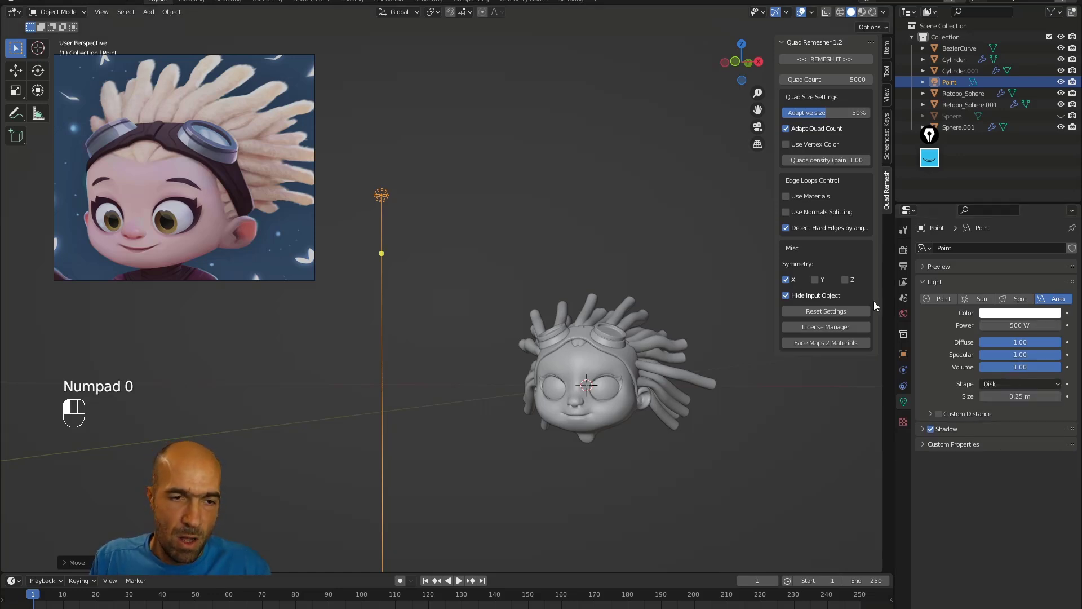
Enlarge the area light to a size of 1.75 m and rotate it to aim at the head.
left_click_drag(512, 246, 652, 256, "alt")
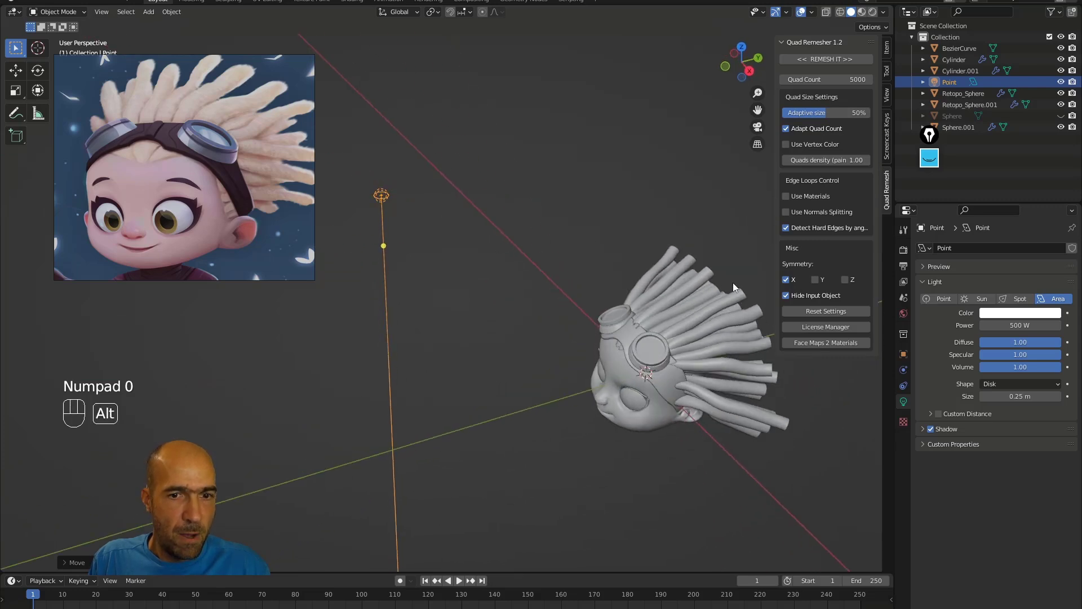
left_click_drag(1015, 397, 1059, 397)
left_click_drag(571, 344, 576, 319, "alt")
key("r")
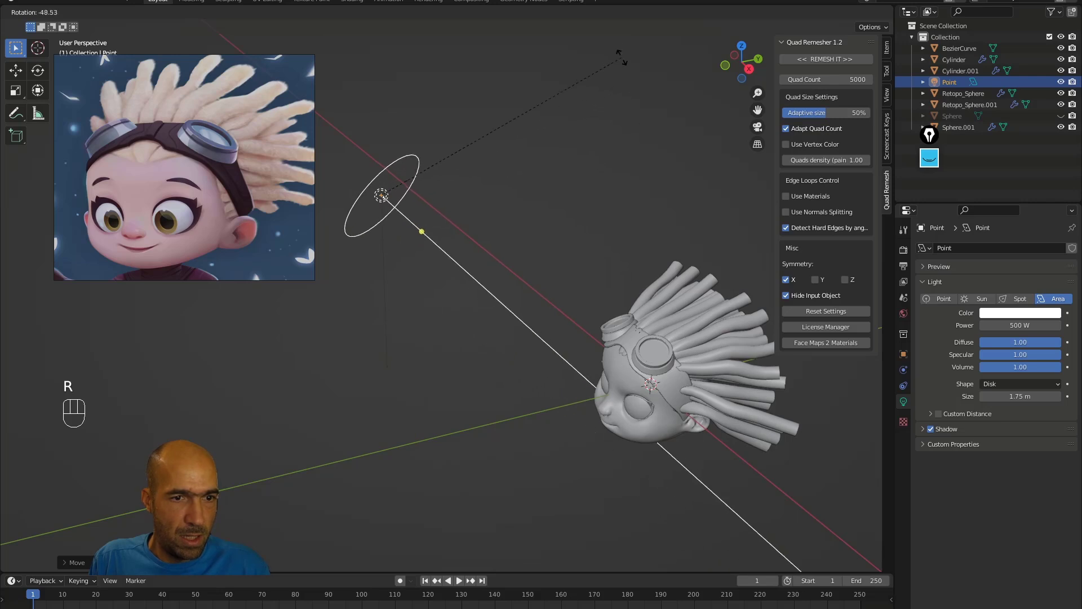
left_click(616, 38)
left_click_drag(615, 36, 743, 102, "alt")
Use Rendered viewport shading and set the world background to a blue-grey colour (H 0.570, S 0.378, V 0.142).
left_click(871, 12)
mouse_move(861, 36)
left_mouse_down("alt")
mouse_move(638, 272)
mouse_move(626, 255)
left_mouse_up("alt")
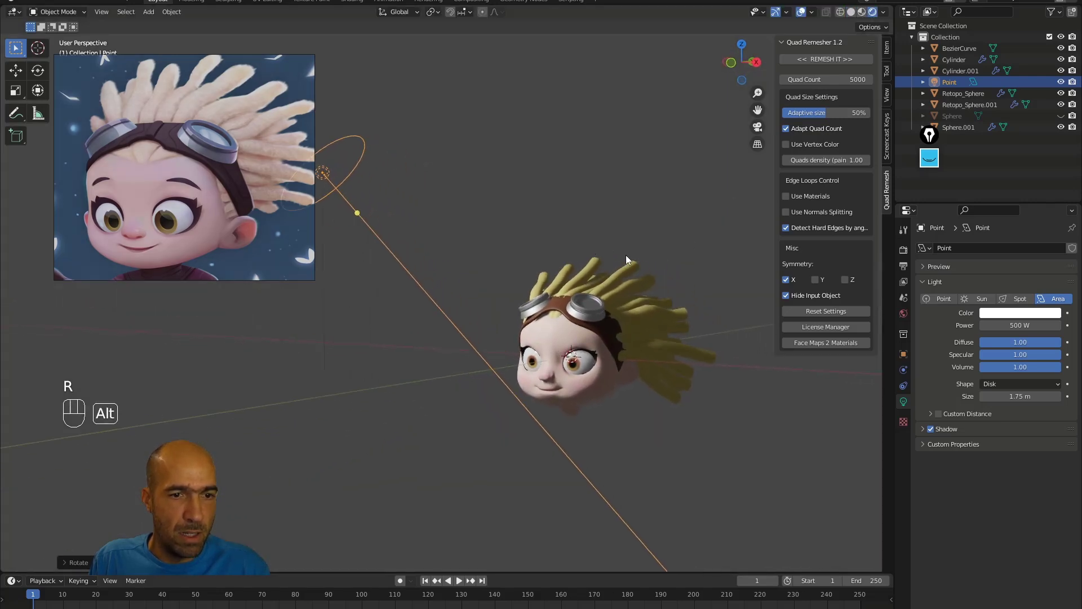
left_click(903, 313)
left_click(1031, 323)
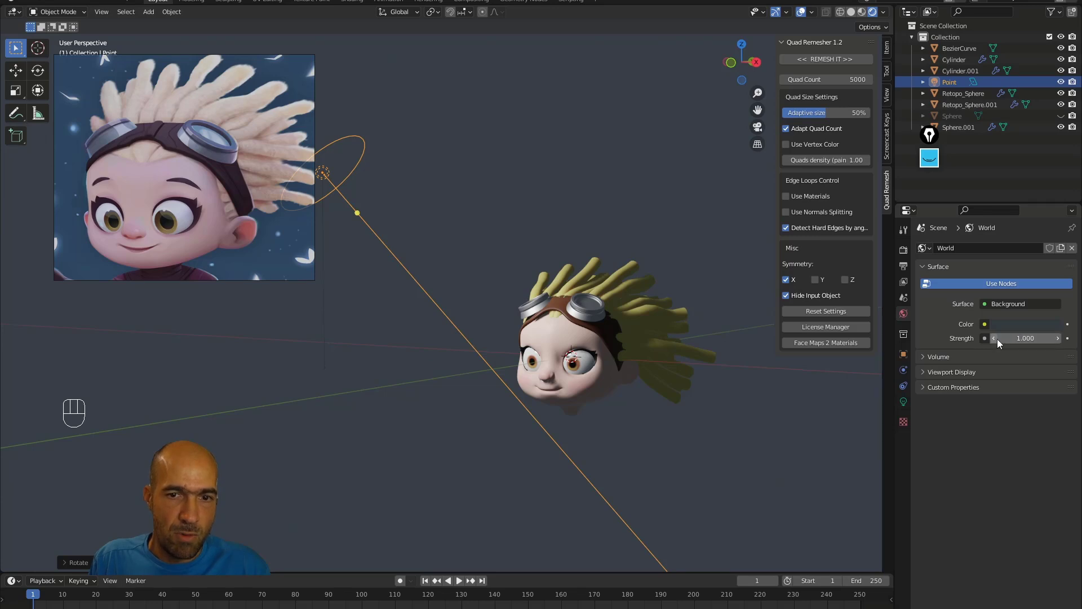
left_click(1051, 324)
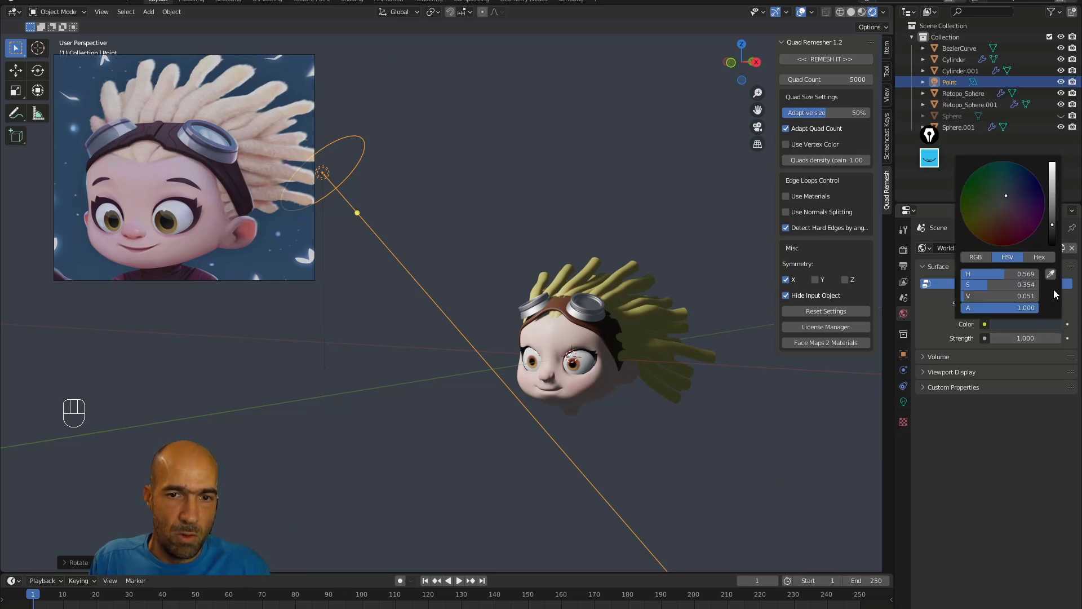
left_click_drag(1058, 220, 1052, 210)
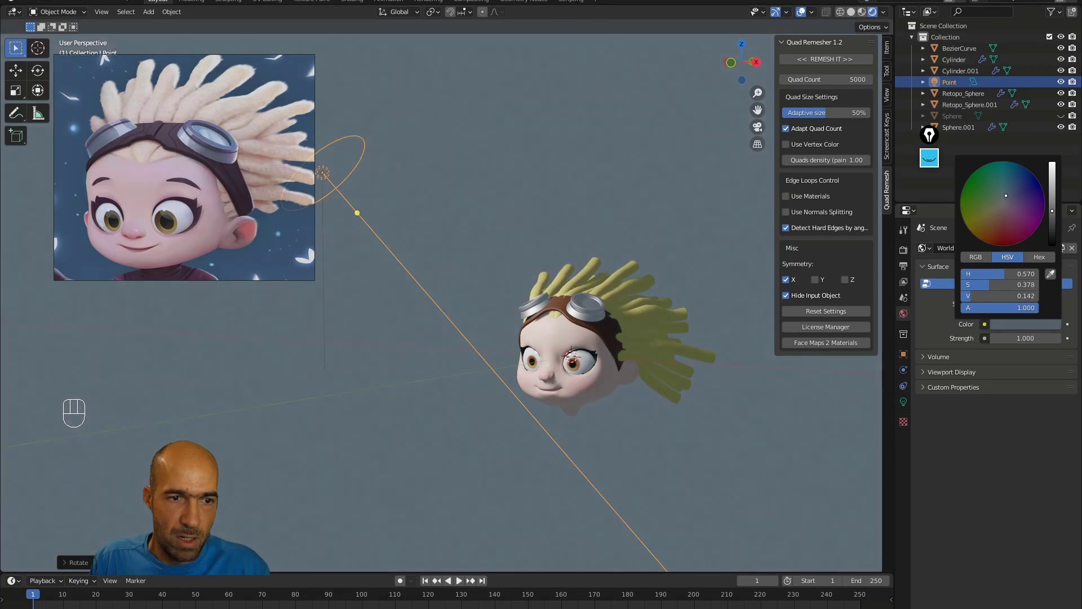
left_click_drag(580, 392, 587, 401, "alt+shift")
Duplicate the area light, move the copy behind the head and rotate it back towards the hair.
left_click_drag(486, 272, 503, 318, "alt")
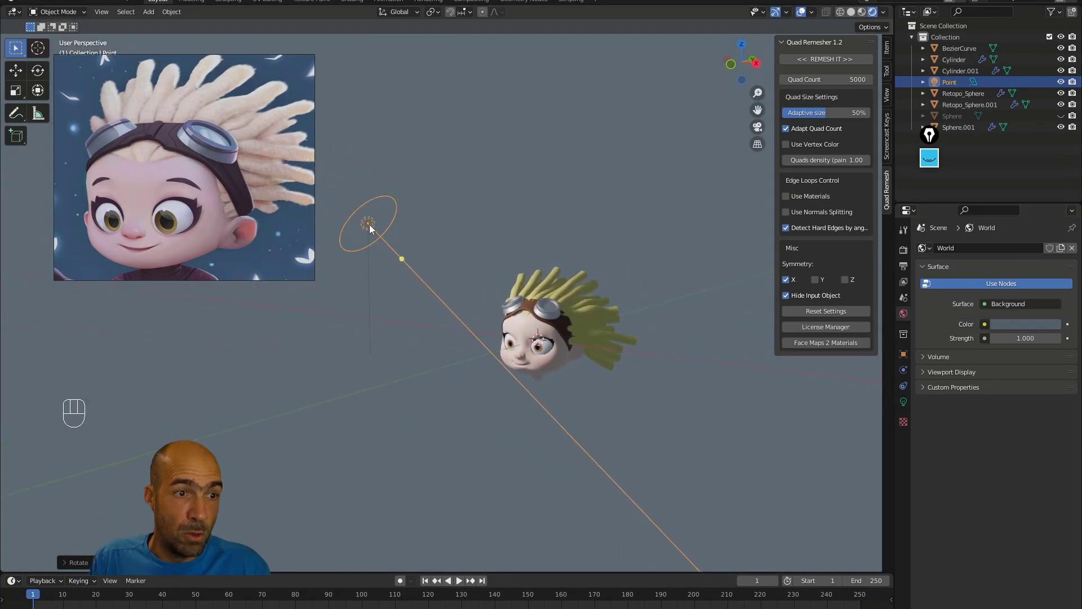
left_click_drag(370, 224, 532, 219, "alt")
key("shift+d")
left_click(762, 183)
left_click_drag(670, 232, 665, 279, "alt")
key("r")
left_click(439, 206)
key("g")
left_click(765, 279)
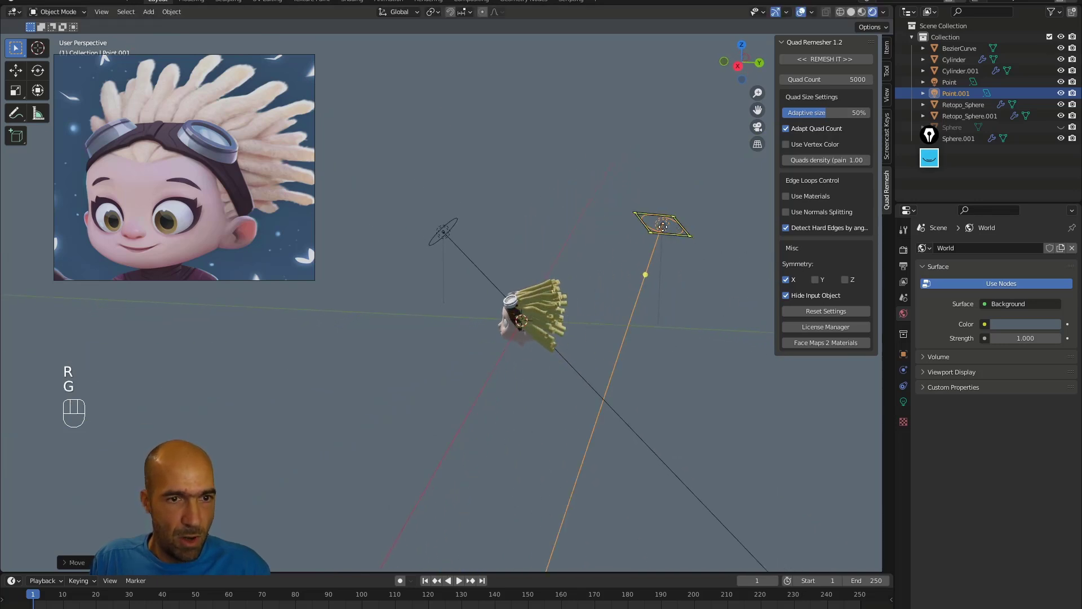
Refine the rear light's rotation so it aims at the back of the head, and reposition it.
left_click(708, 318)
left_click(663, 225)
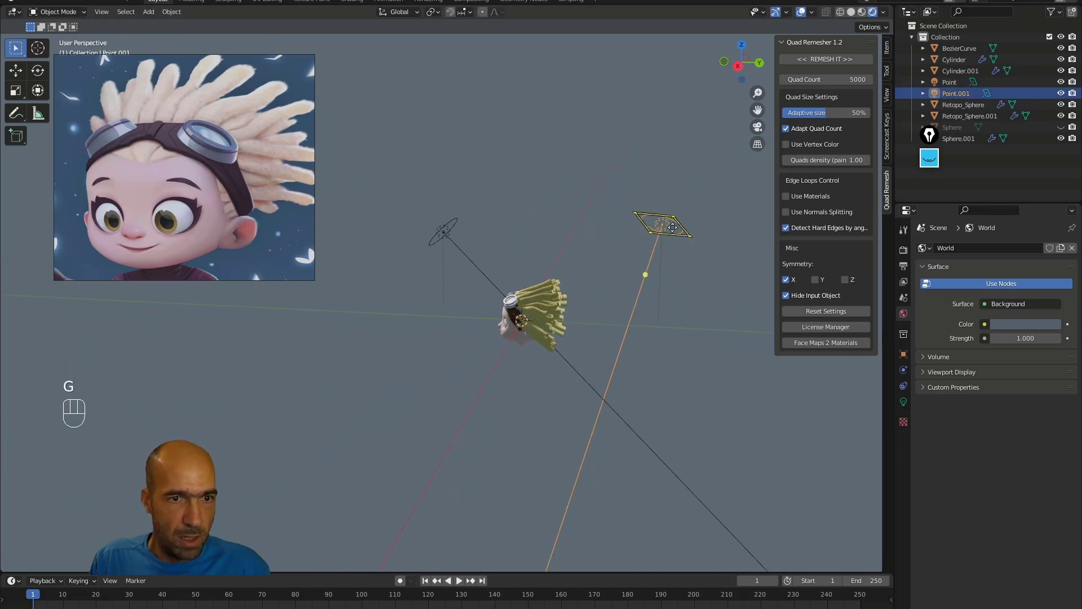
left_click_drag(676, 243, 727, 279, "alt")
key("r")
left_click(613, 365)
left_click_drag(615, 362, 712, 359, "alt")
key("g")
left_click(796, 363)
Change the rear light's type from Area to Sun.
middle_click_drag(749, 391, 716, 375, "shift")
middle_click_drag(715, 374, 705, 338, "ctrl+alt")
middle_click_drag(704, 342, 465, 346, "shift")
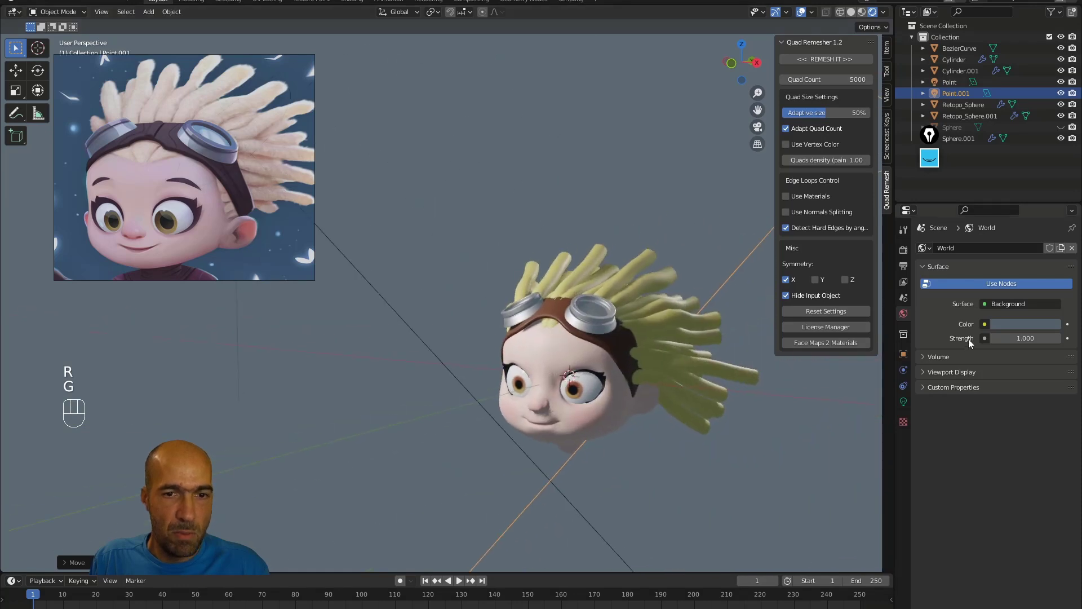
left_click(903, 387)
left_click(904, 401)
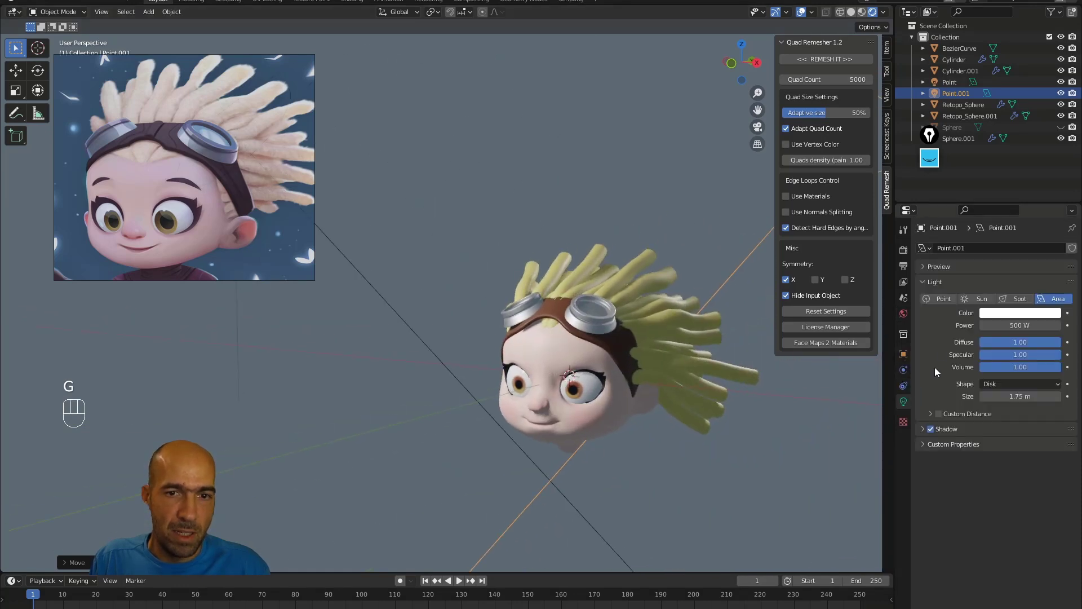
left_click(977, 298)
middle_click(797, 402, "alt")
Try a strength of 10 for the rear sun light and reduce it to 4.
double_click(1008, 325)
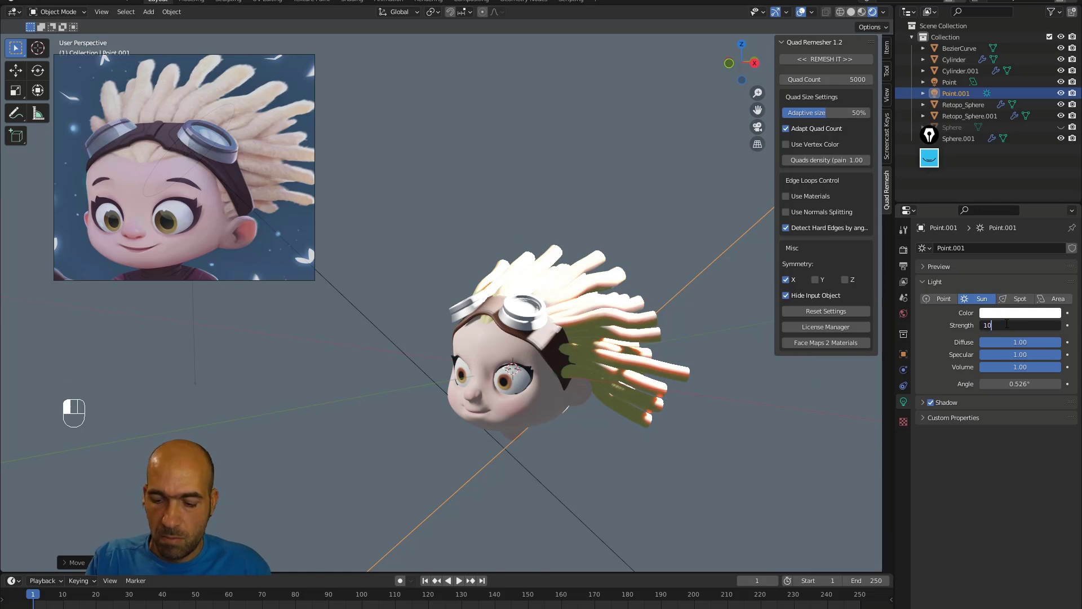
key("Return")
middle_click_drag(505, 262, 520, 252, "alt")
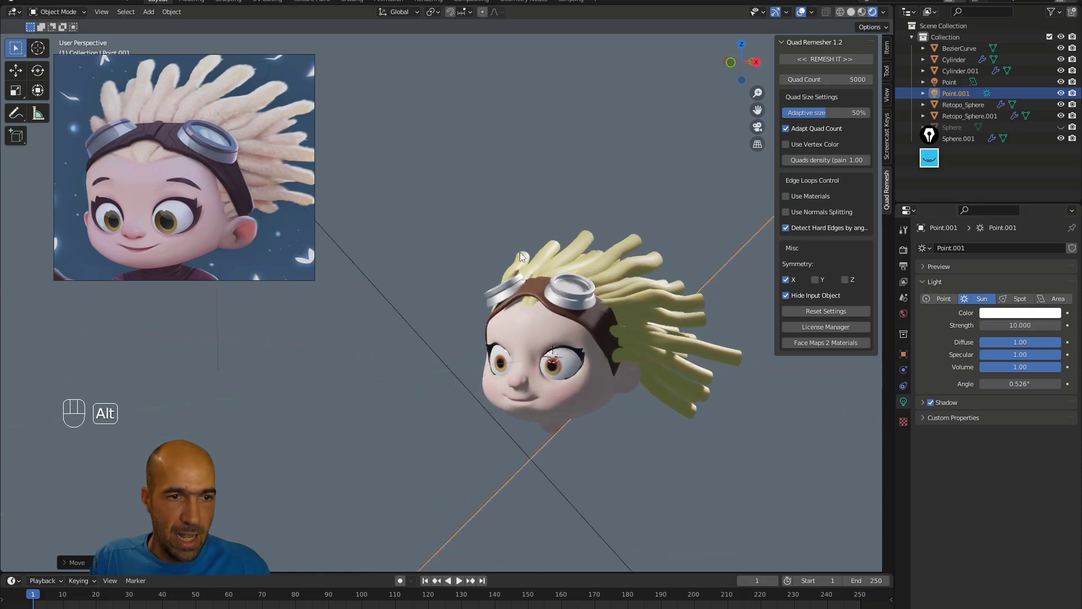
double_click(1016, 326)
type("4")
key("Return")
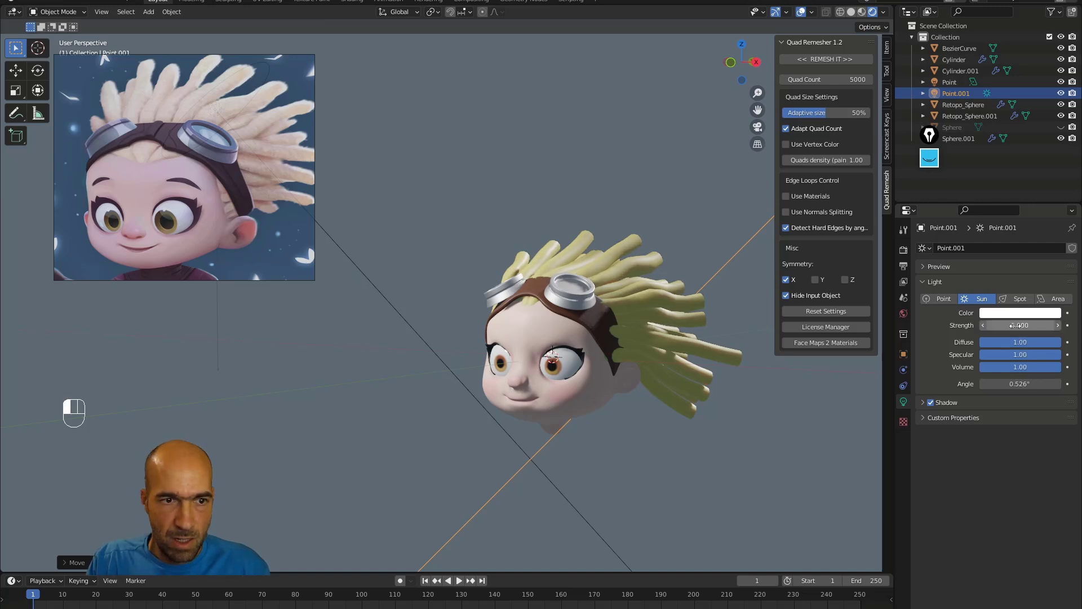
Select the front area light and rotate it slightly to adjust how it hits the face.
middle_click_drag(603, 400, 575, 313, "alt+shift")
middle_click_drag(575, 313, 590, 333, "alt")
left_click(379, 121)
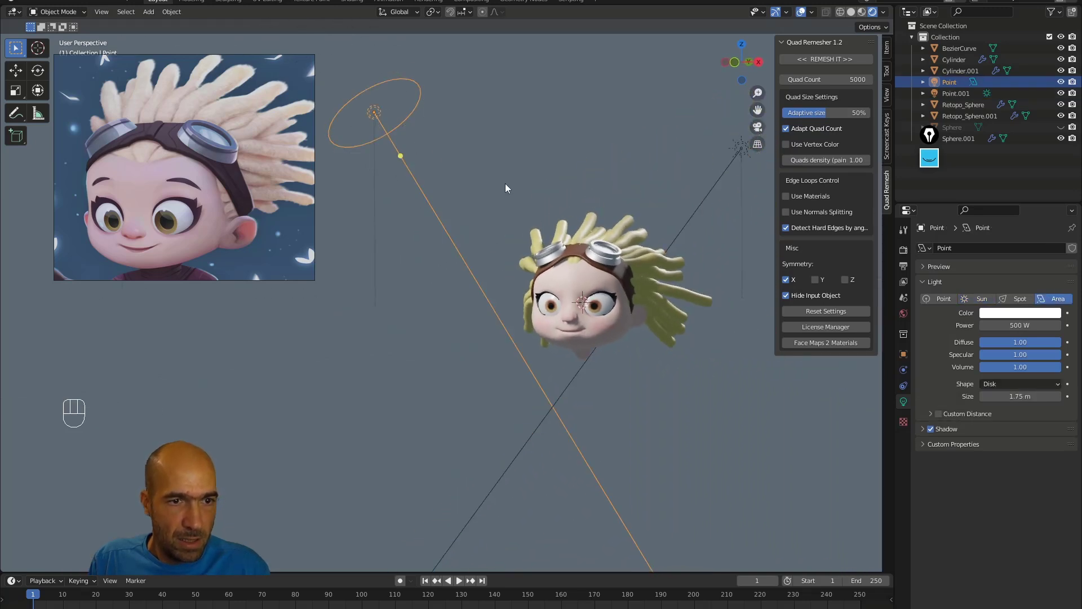
middle_click_drag(496, 185, 536, 188, "alt+shift")
key("r")
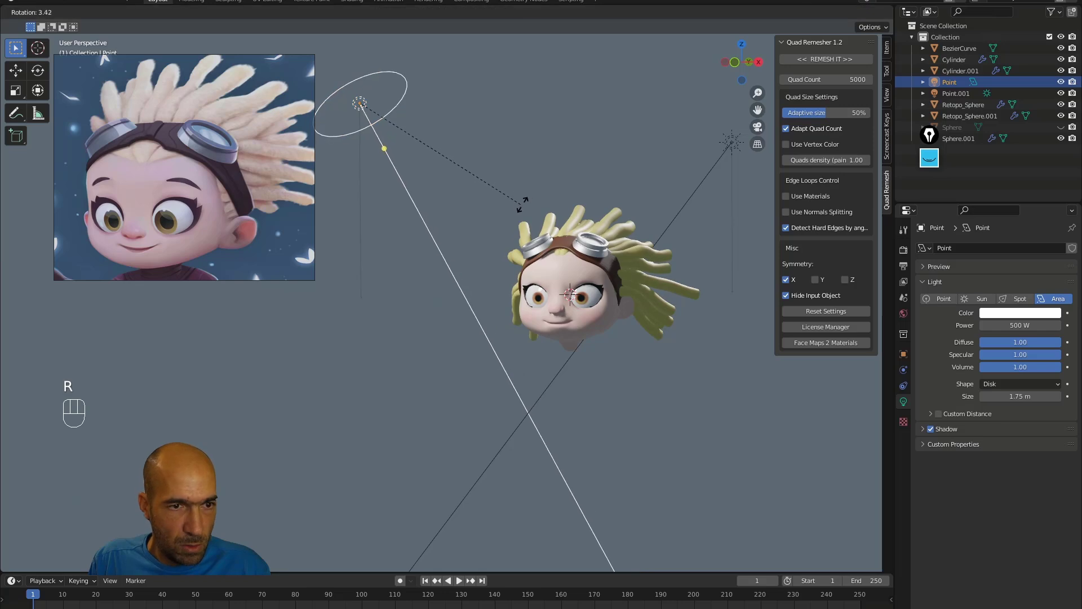
left_click(538, 183)
middle_click_drag(540, 182, 512, 184, "alt+shift")
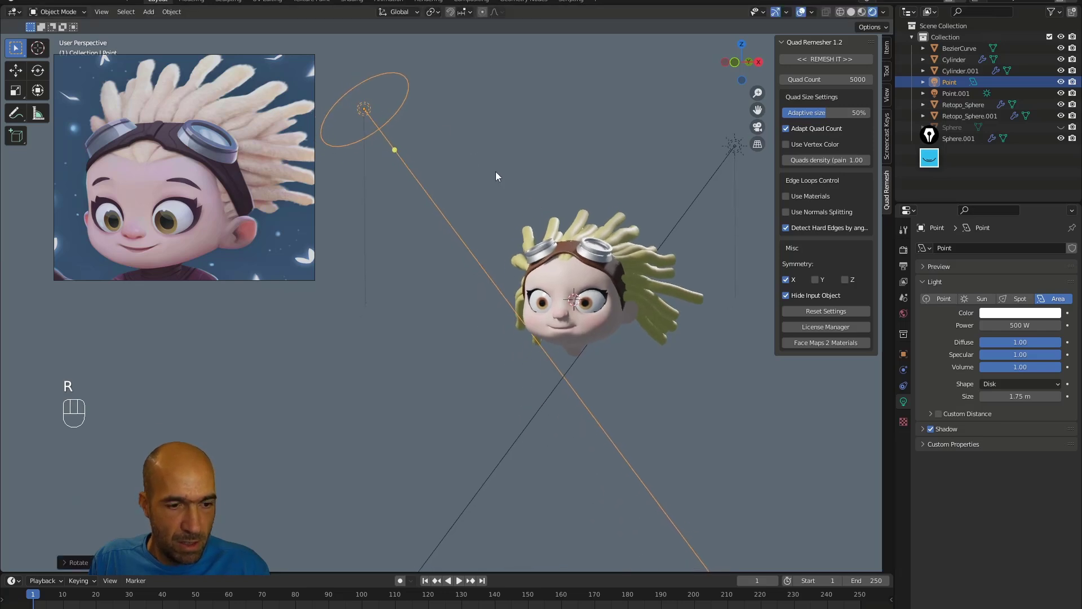
Lower the front area light and move it farther out in front of the face.
left_click(363, 113)
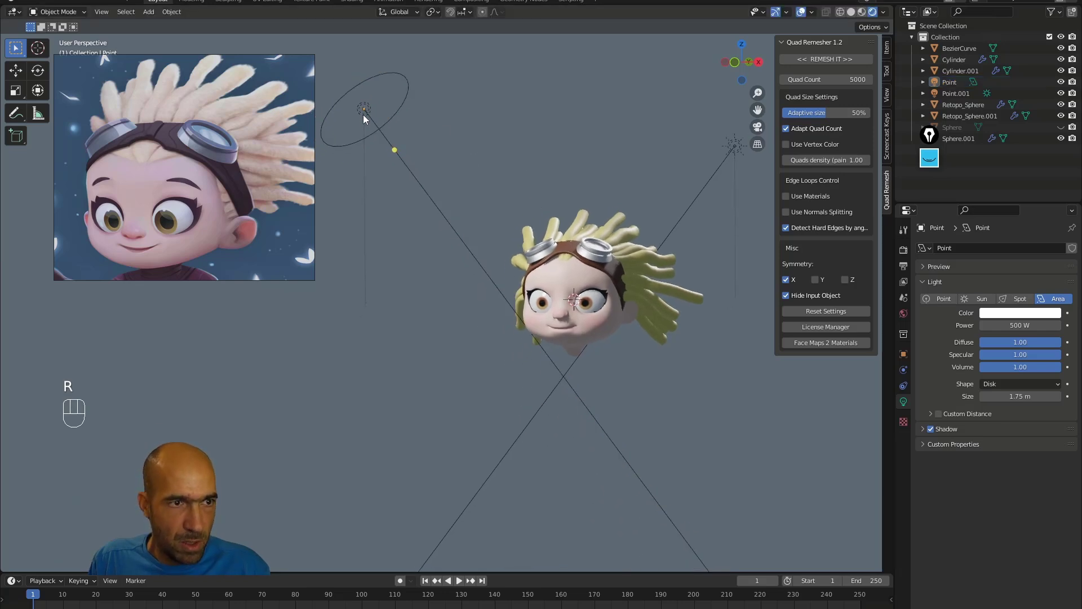
left_click(364, 121)
key("g")
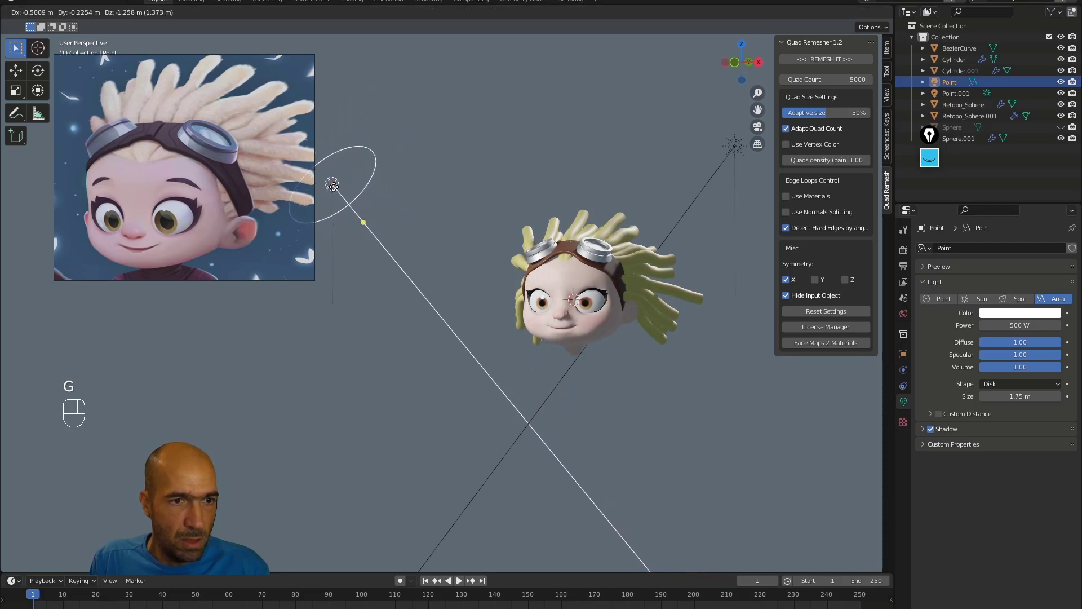
left_click(332, 184)
middle_click_drag(362, 218, 393, 246)
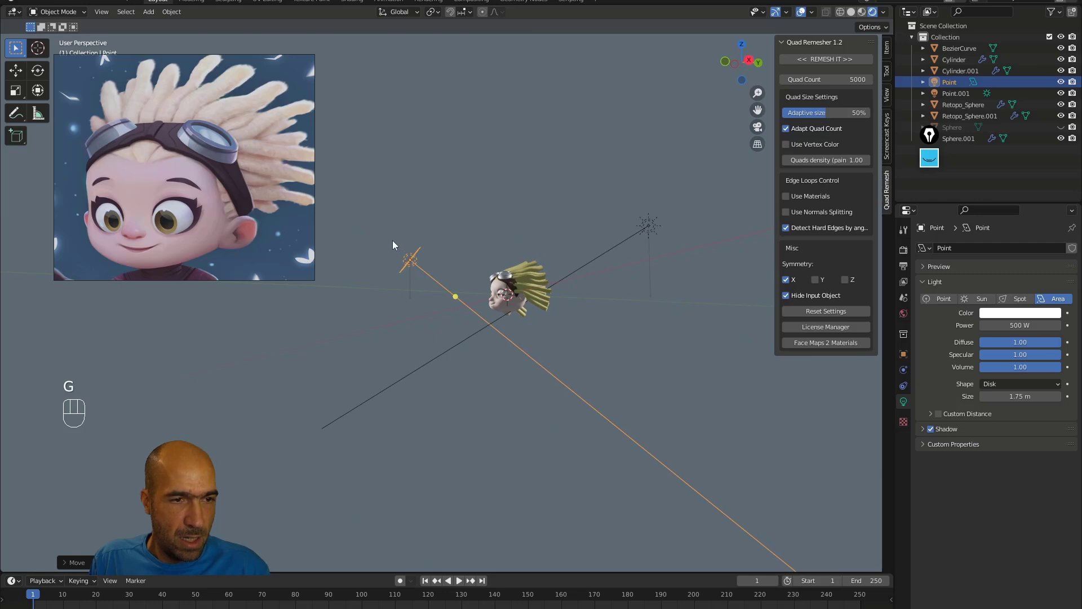
left_click(414, 260)
left_click(411, 259)
key("g")
left_click(362, 230)
left_click_drag(363, 230, 592, 226, "alt")
Switch the render engine to Cycles and enable denoising for the viewport.
left_click(903, 250)
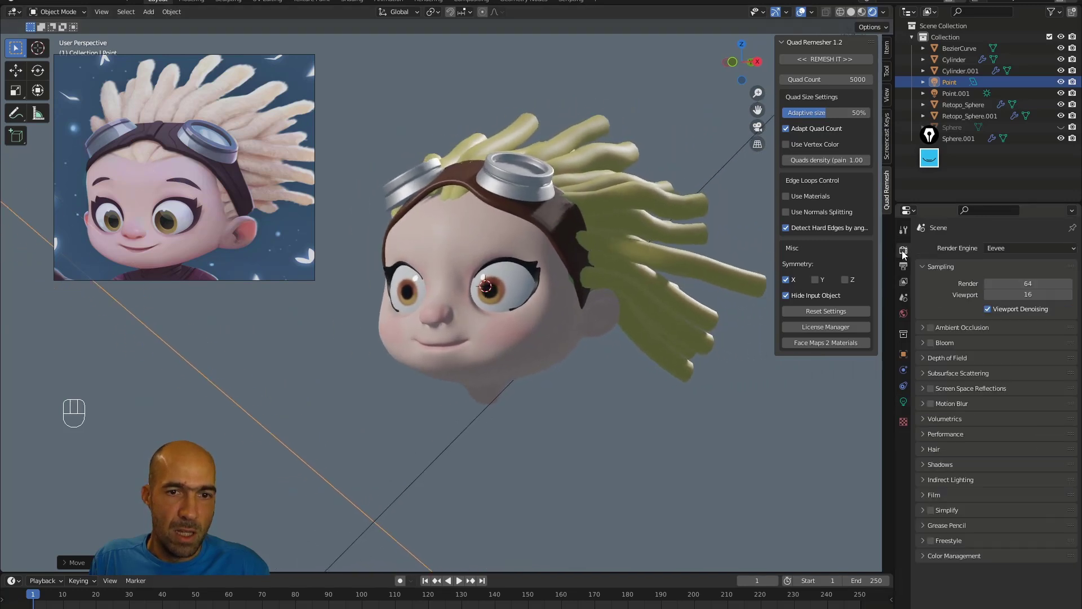
left_click(904, 230)
left_click(909, 250)
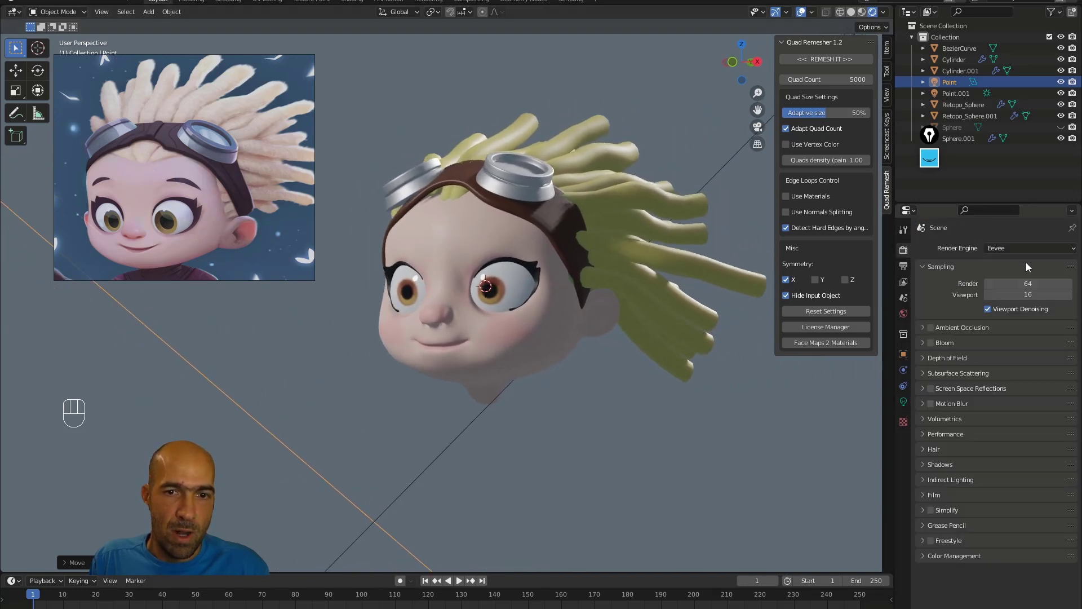
left_click(1025, 248)
left_click(1013, 285)
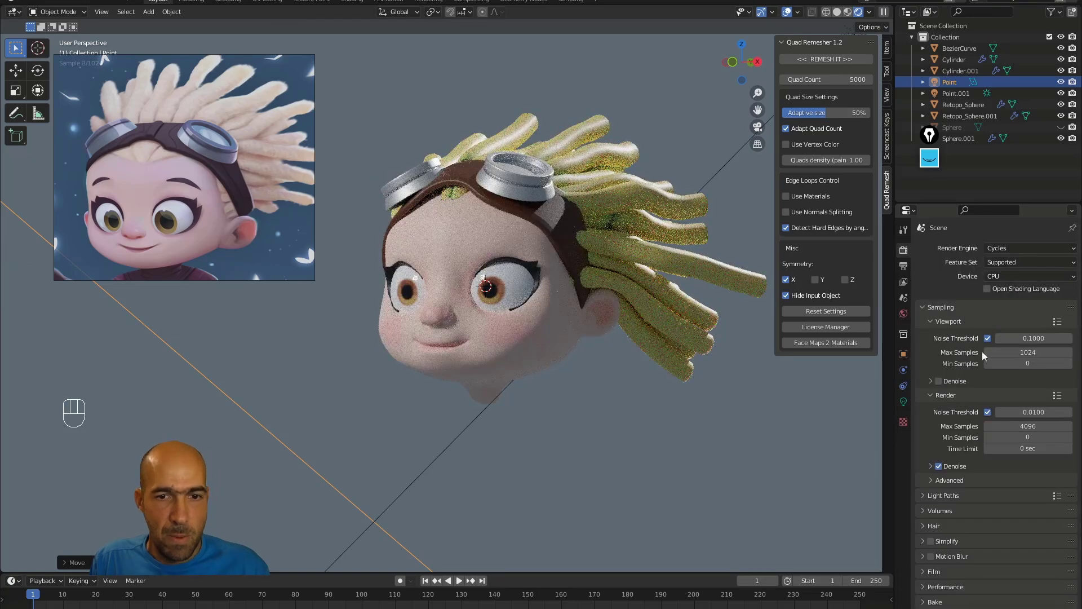
left_click(951, 382)
left_click(938, 381)
left_click(930, 381)
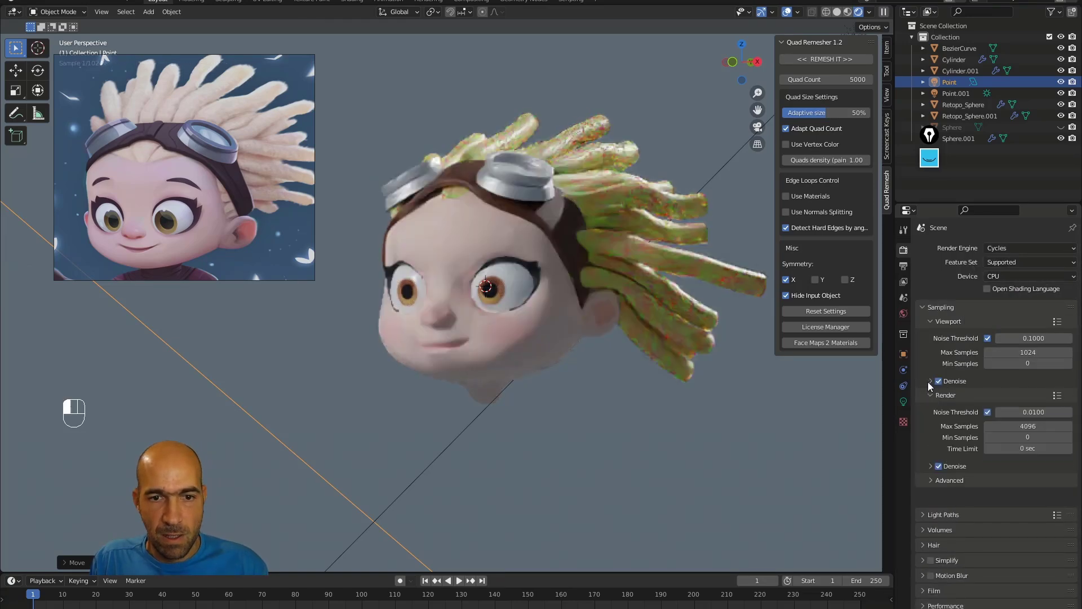
Make the render background transparent in the film settings.
left_click(930, 572)
scroll(964, 597, "down", 2)
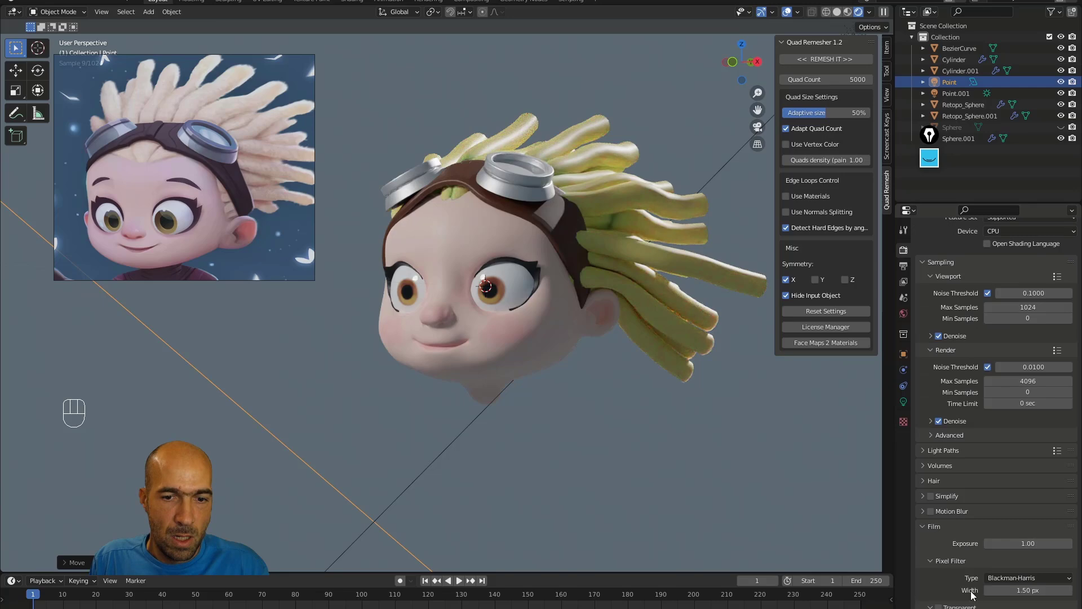
left_click(938, 607)
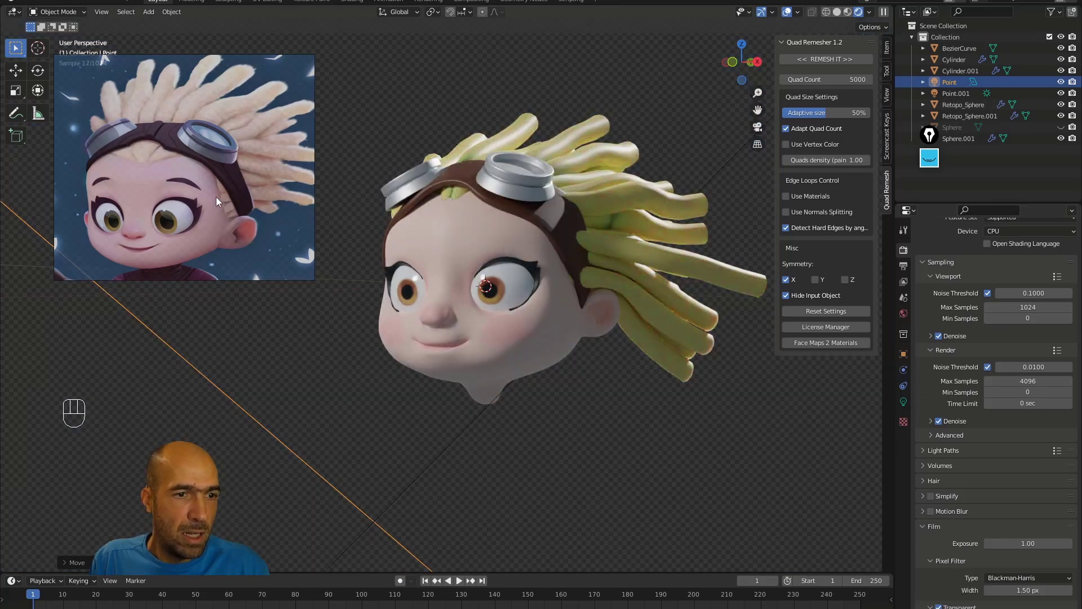
Set the head's skin material to a subsurface value of 0.110 with a coral-red subsurface color.
left_click_drag(492, 362, 587, 381, "alt+shift")
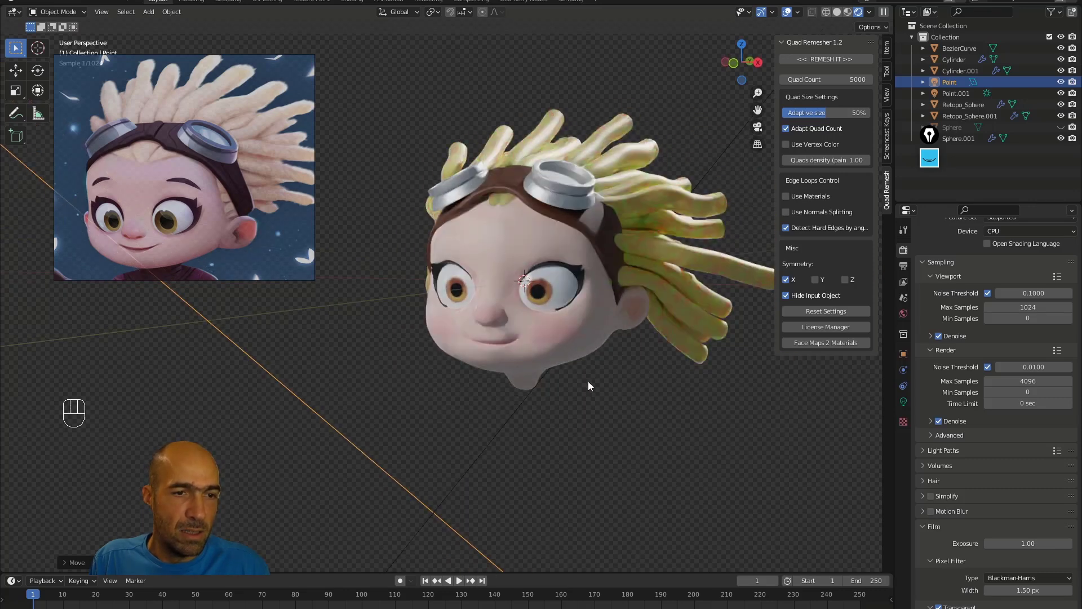
left_click(574, 347)
left_click(904, 448)
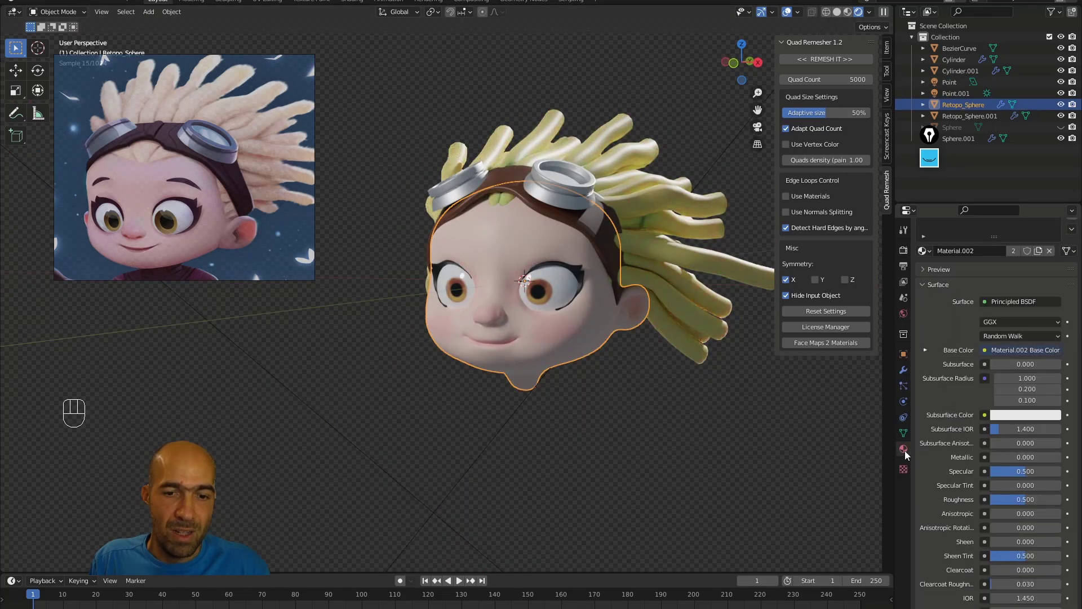
left_click_drag(1006, 364, 1007, 364)
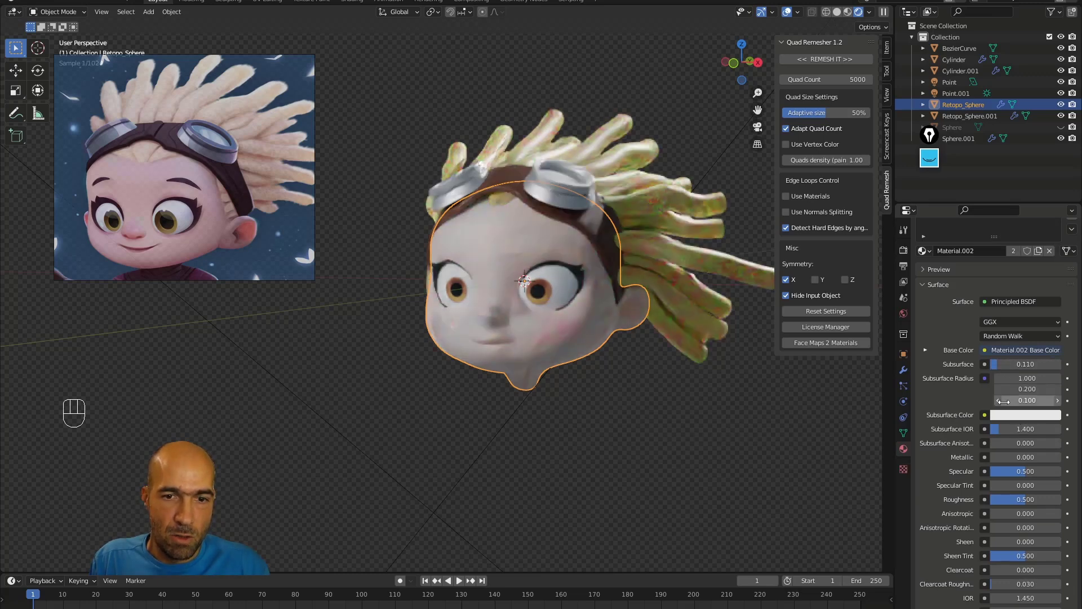
left_click(1008, 350)
left_click(999, 320)
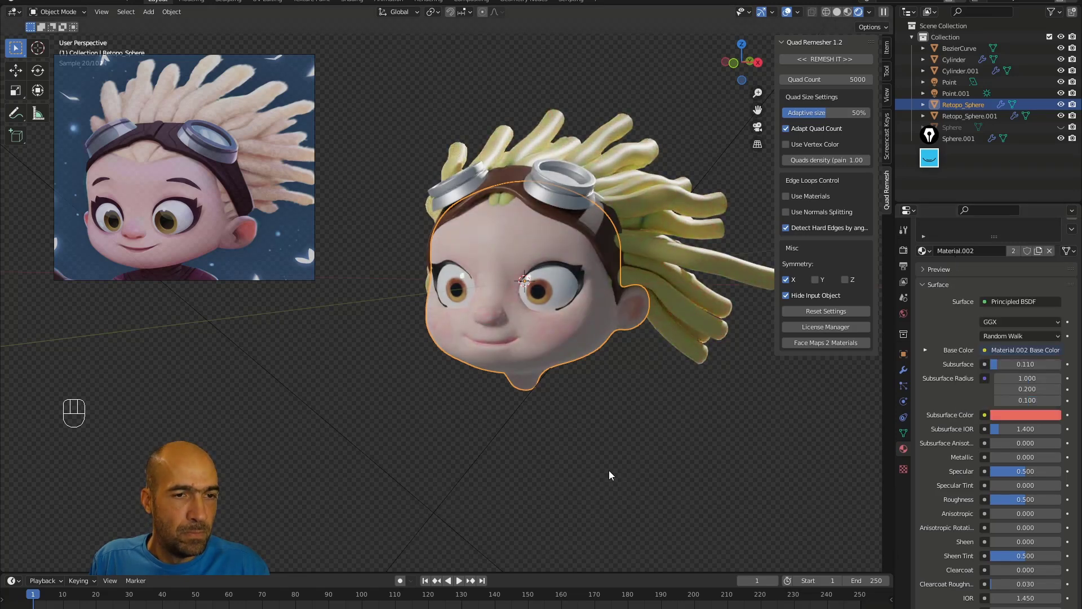
left_click(652, 448)
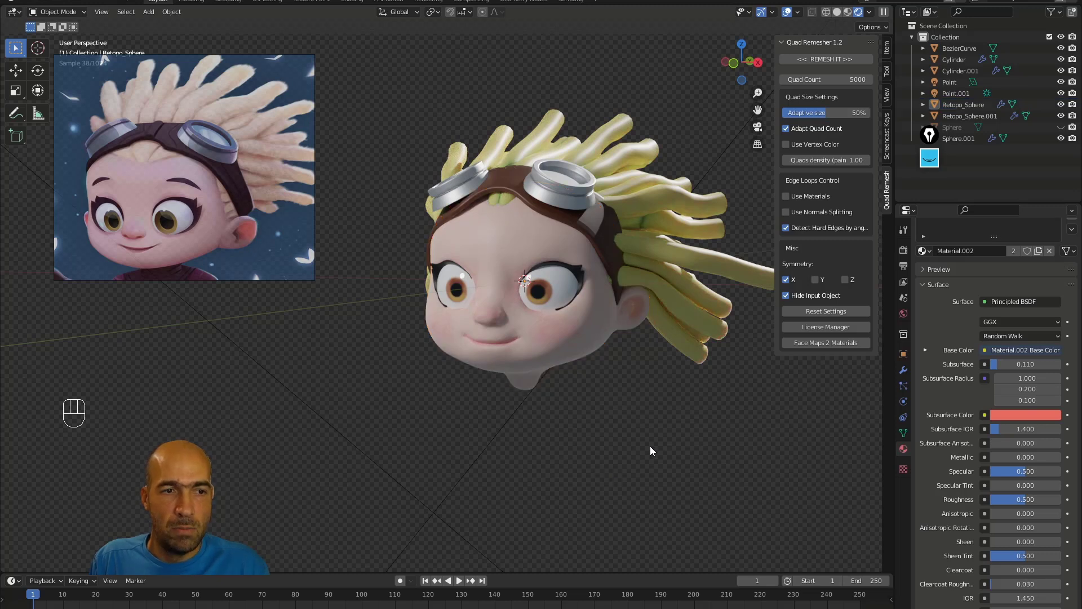
Add a camera to the scene and align it to the current three-quarter view of the head.
key("n")
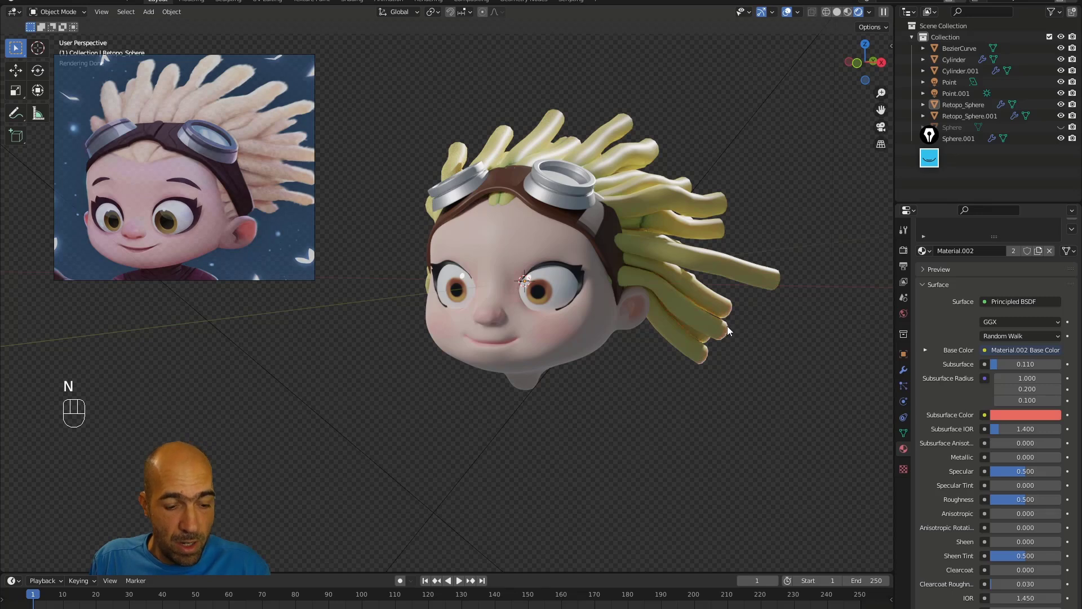
key("shift+a")
left_click(704, 356)
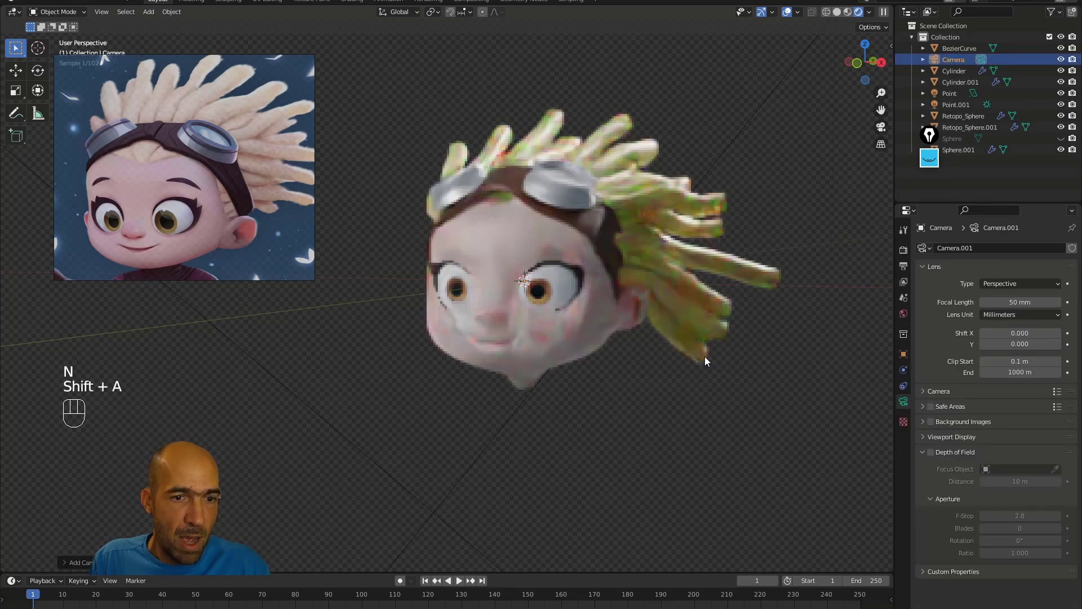
key("ctrl+alt+KP_0")
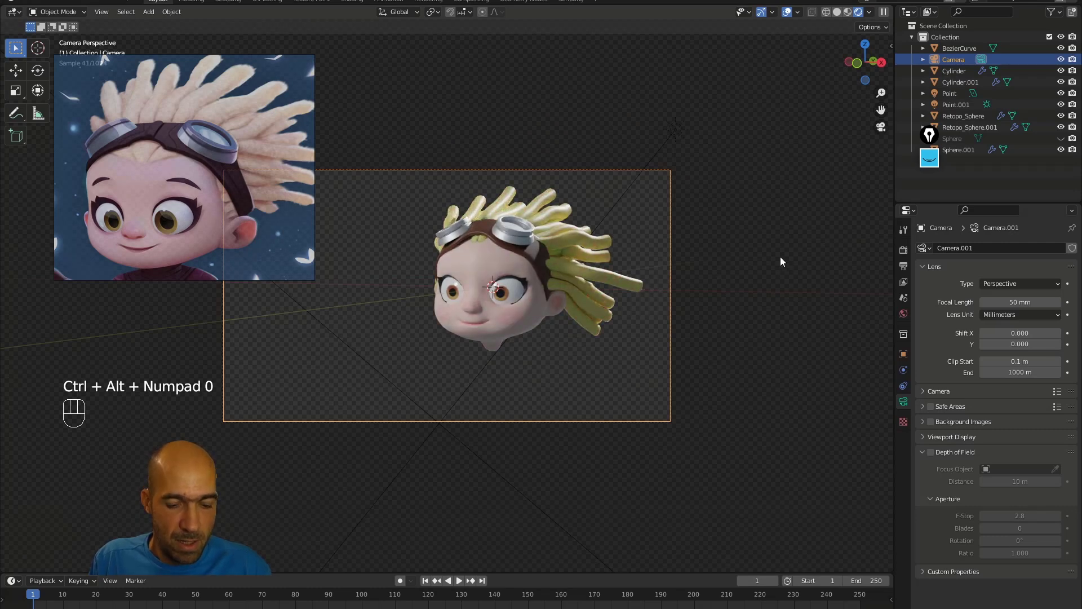
Lock the camera to the view and reframe the head within the camera frame.
key("n")
left_click(887, 96)
left_click(824, 183)
left_click_drag(553, 285, 627, 241, "alt+shift")
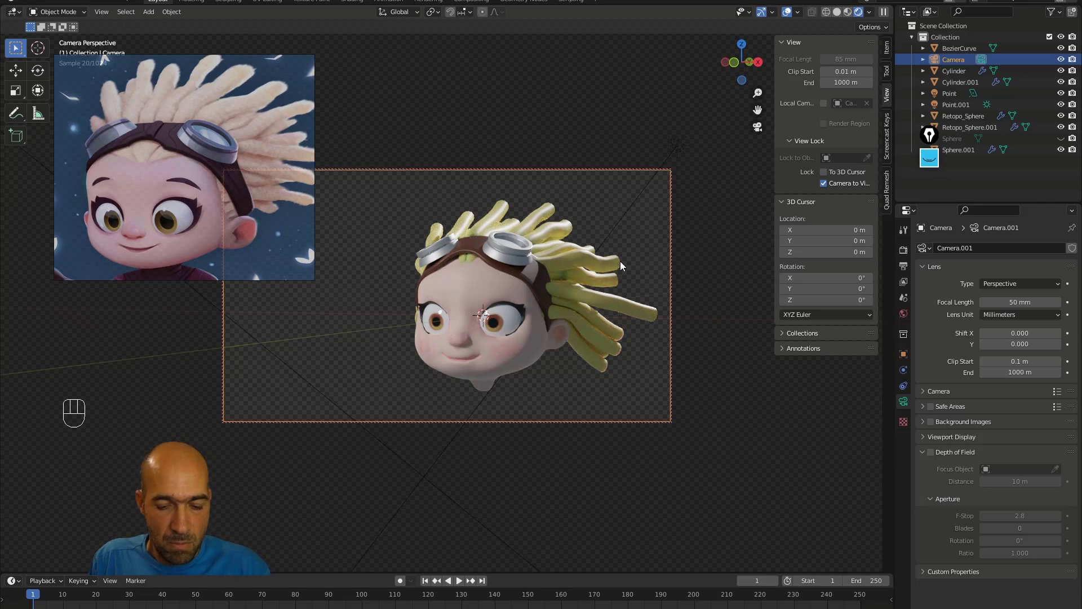
Unlock the camera from the view and run a short test render through the camera.
key("KP_0")
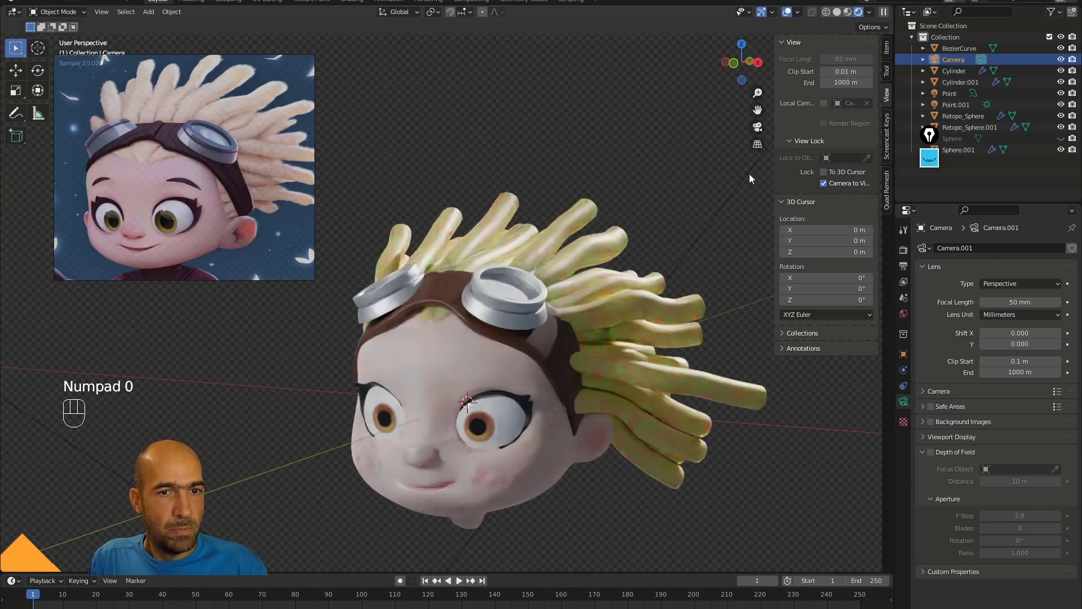
left_click_drag(696, 248, 730, 194, "alt+shift")
left_click(826, 185)
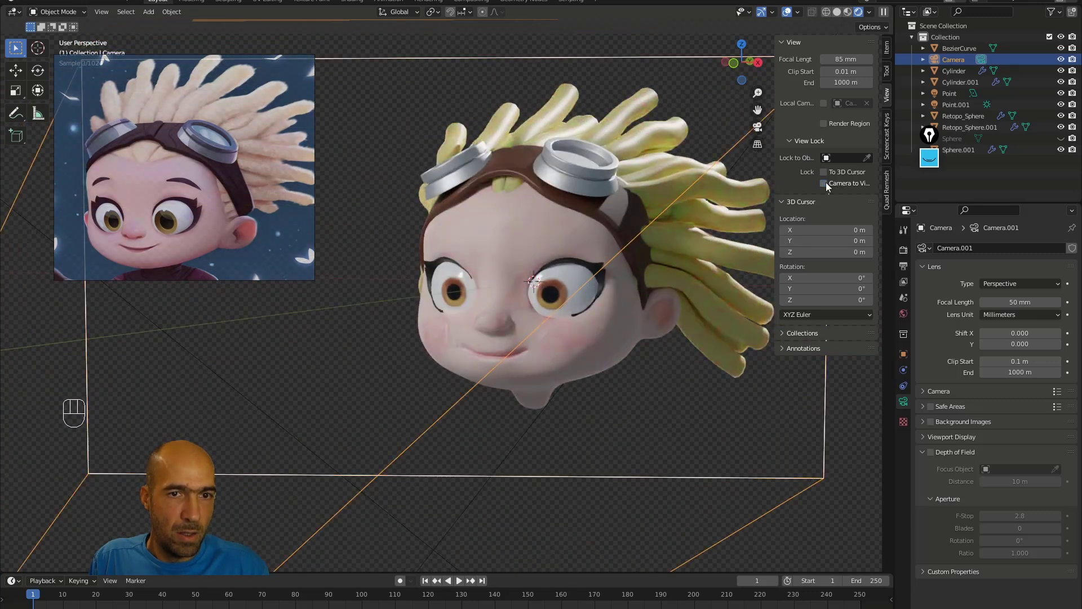
key("KP_0")
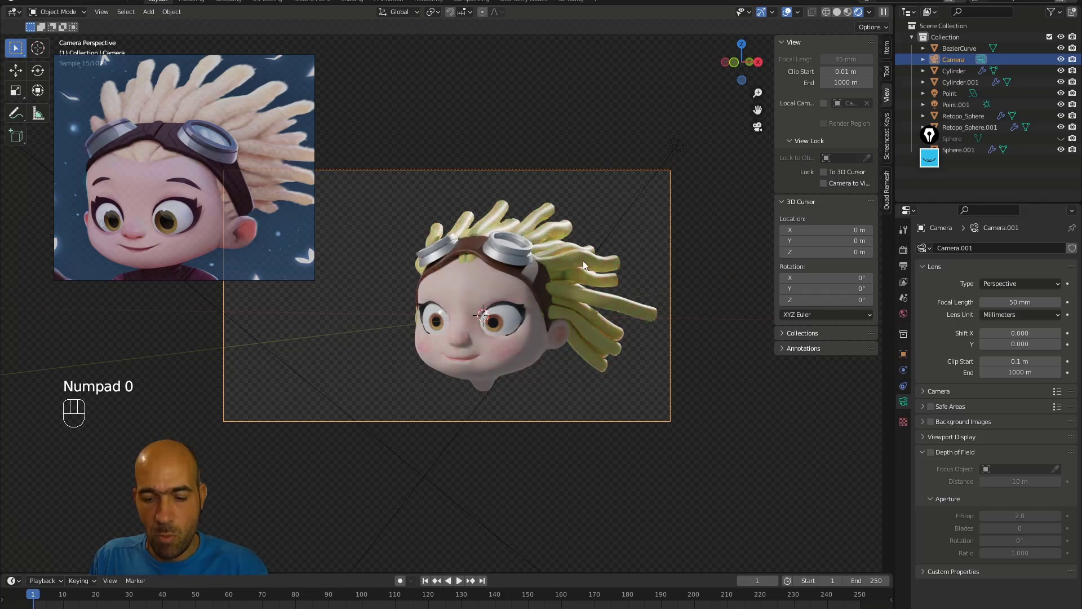
key("F12")
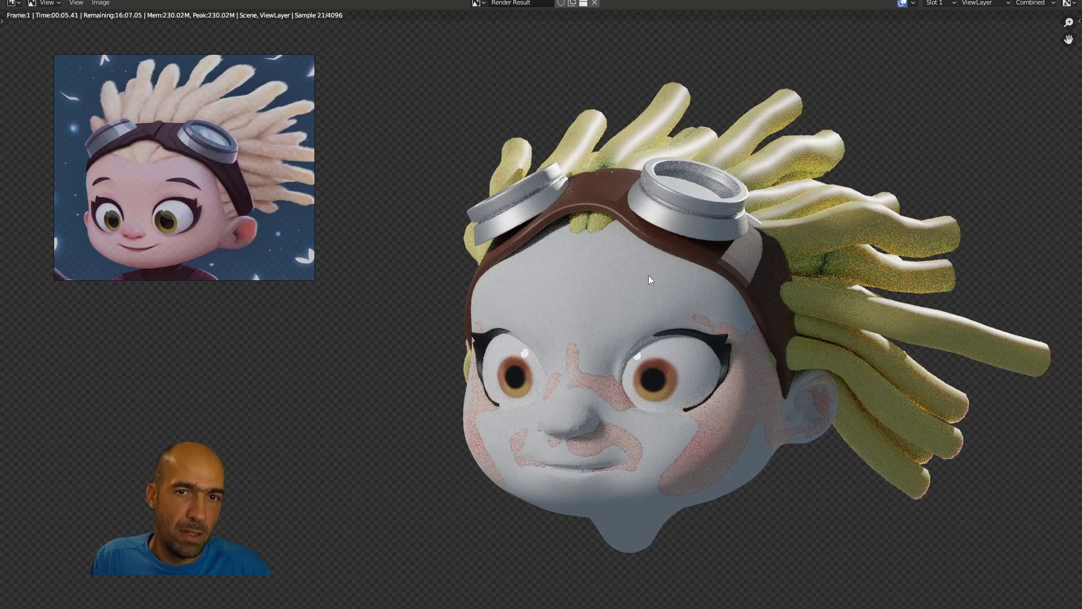
key("Escape")
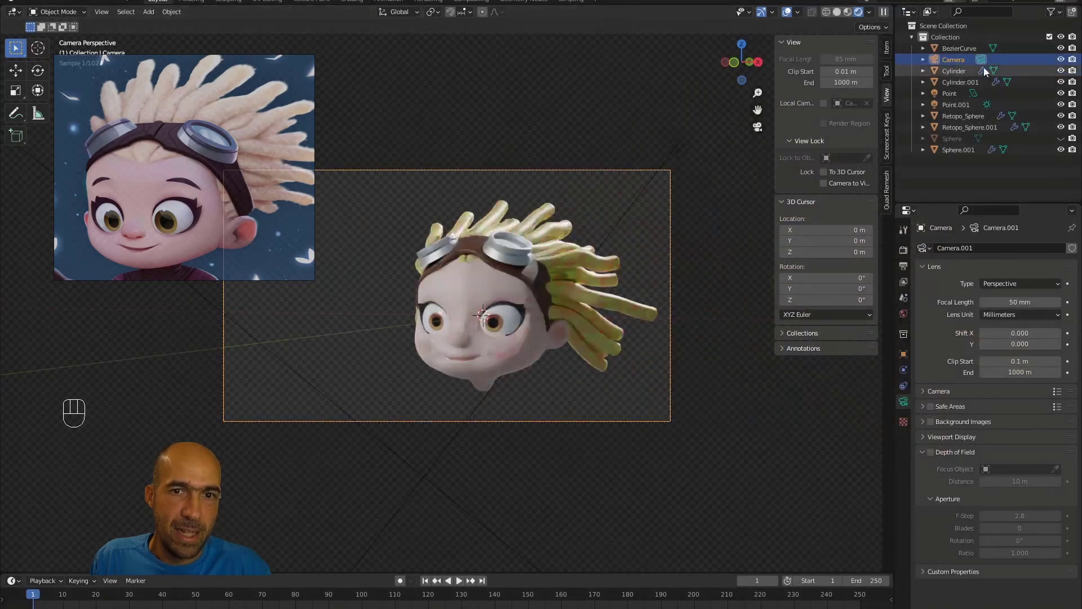
Delete the hidden Sphere object and run another test render of the head.
left_click(1016, 140)
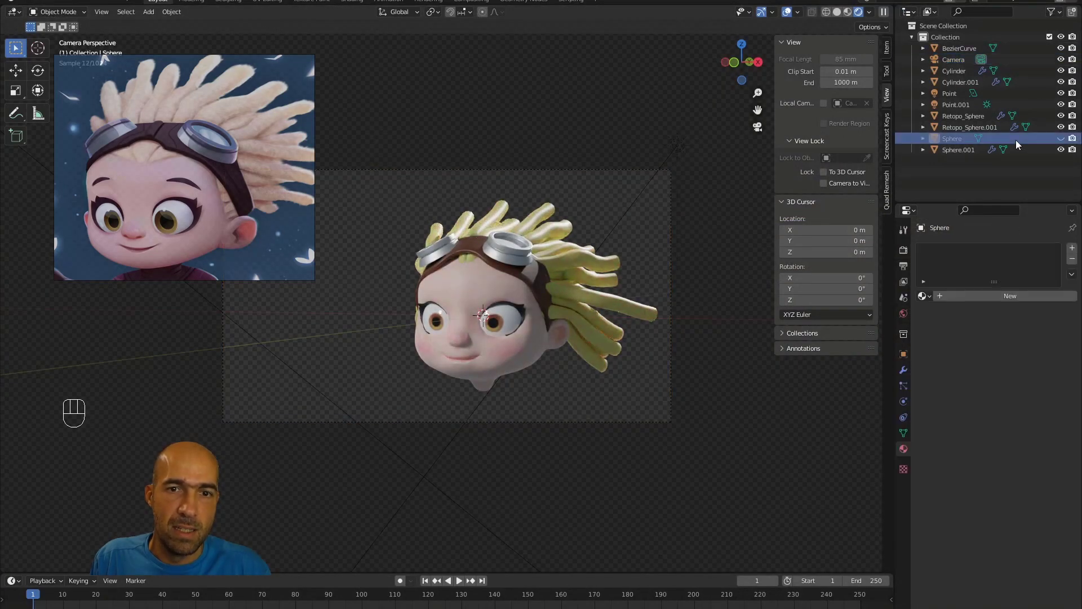
key("x")
key("F12")
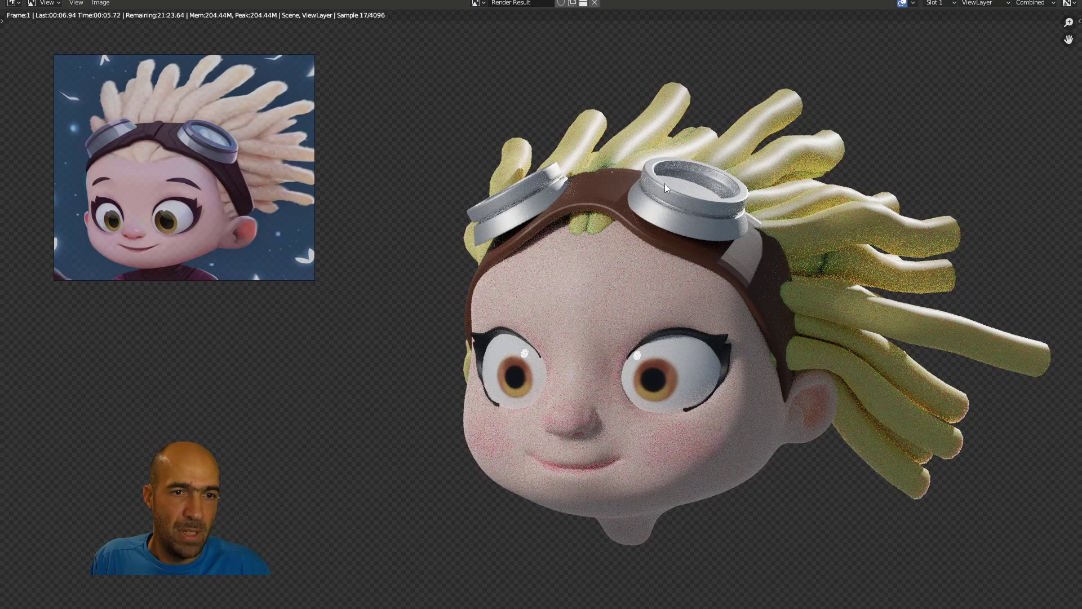
key("Escape")
Open the goggle eyepiece for mesh editing with all its geometry selected, try tilting it, and undo the rotation.
left_click(509, 252)
left_click_drag(590, 220, 646, 198, "alt")
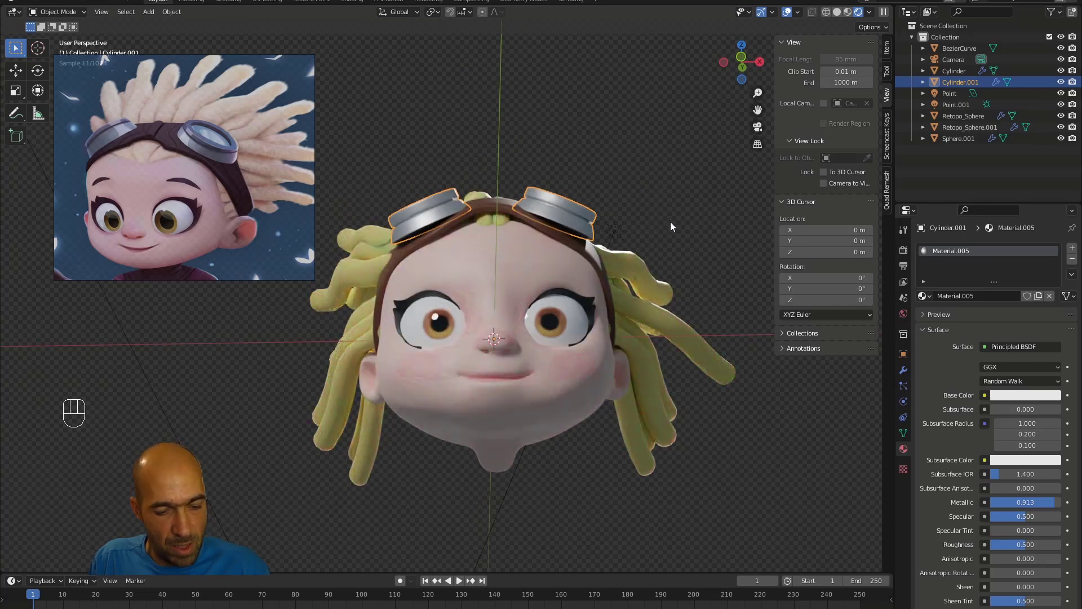
key("Tab")
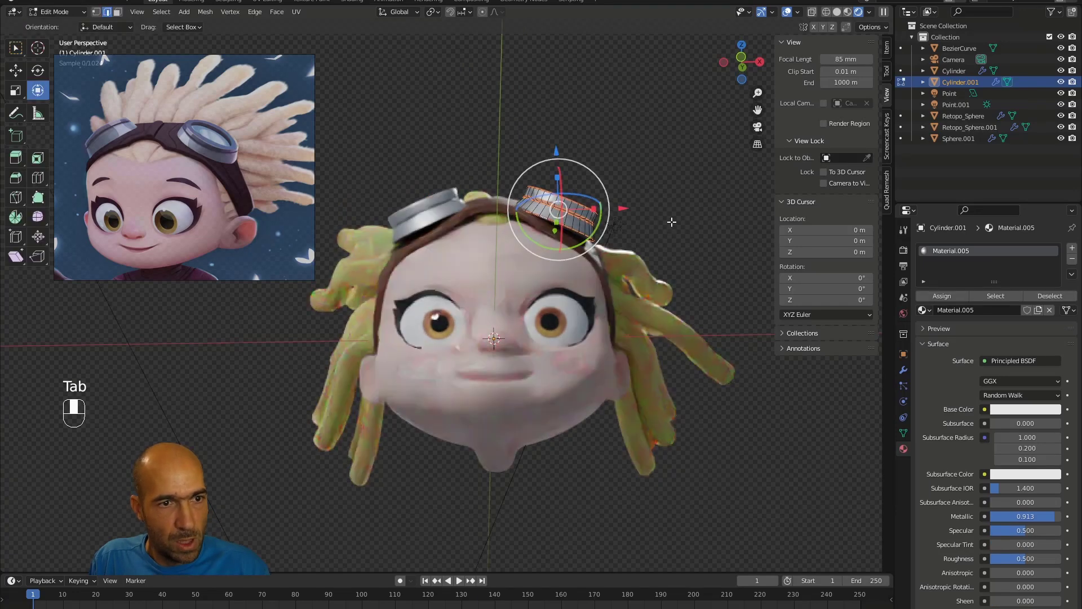
key("a")
left_click_drag(602, 239, 574, 250)
key("ctrl+z")
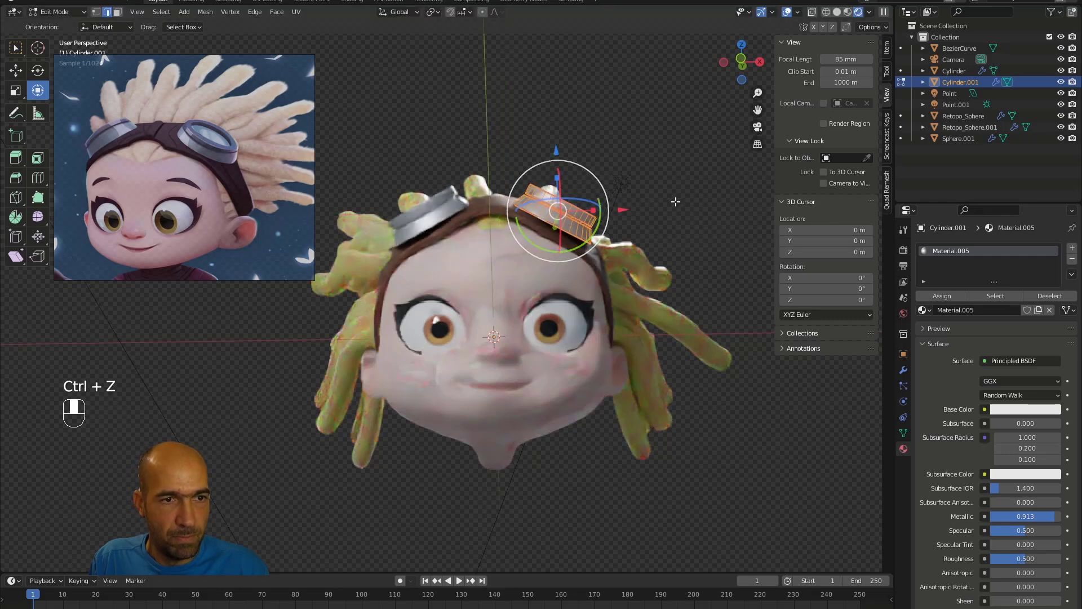
Switch to solid shading, then rotate the goggle eyepiece and shift it to sit on the headband.
left_click_drag(705, 218, 806, 36, "alt")
left_click(837, 11)
left_click_drag(691, 126, 696, 102, "alt")
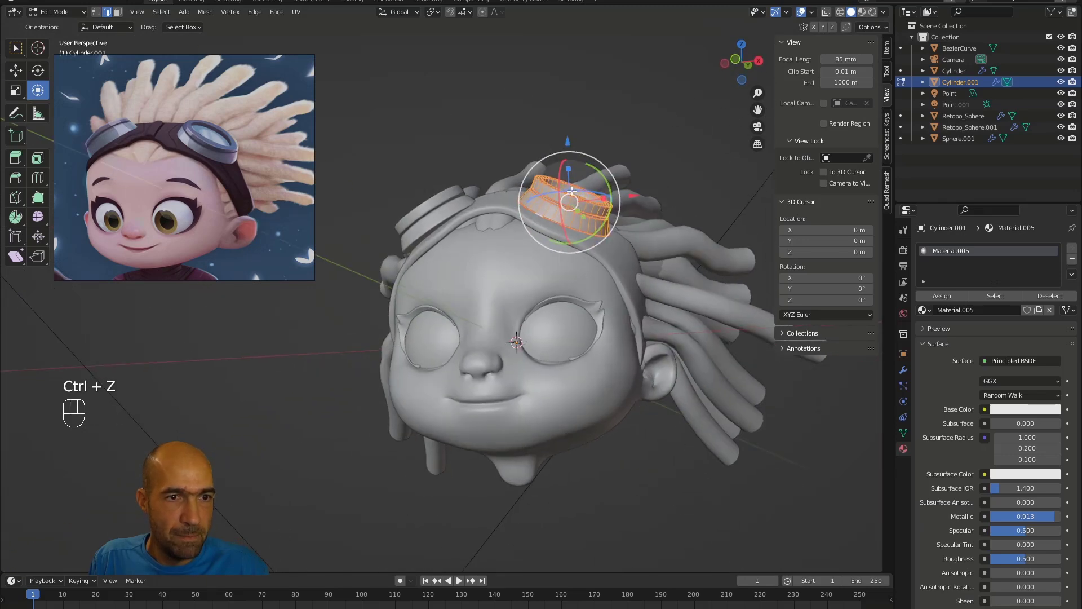
left_click_drag(558, 179, 657, 177)
key("g")
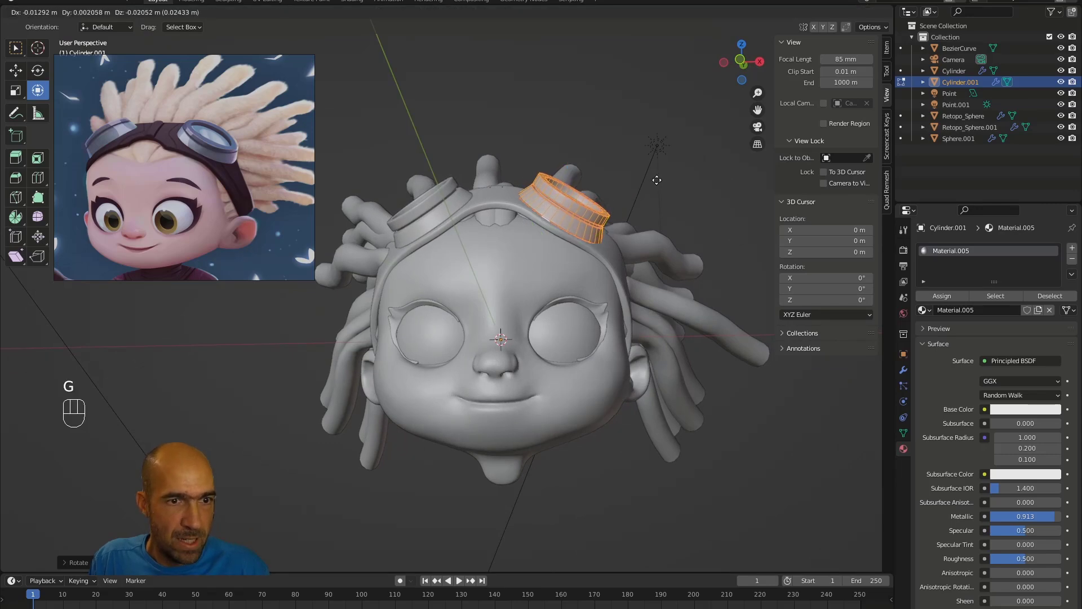
left_click(664, 174)
Fine-tune the eyepiece's tilt with a free trackball rotation, checking it from several angles.
middle_click_drag(665, 174, 558, 204, "alt")
left_click_drag(558, 203, 576, 185, "alt")
left_click_drag(616, 167, 658, 167, "alt")
mouse_move(659, 167)
left_mouse_down("ctrl+alt")
mouse_move(632, 165)
mouse_move(654, 101)
left_mouse_up("ctrl+alt")
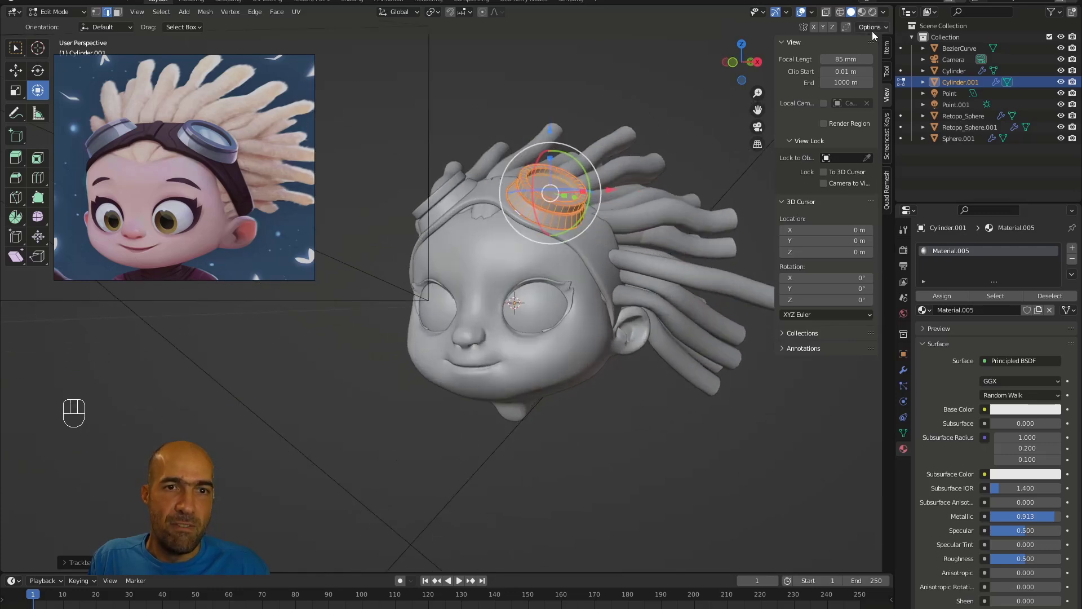
Return to rendered shading and render the head with the adjusted goggles.
left_click(873, 11)
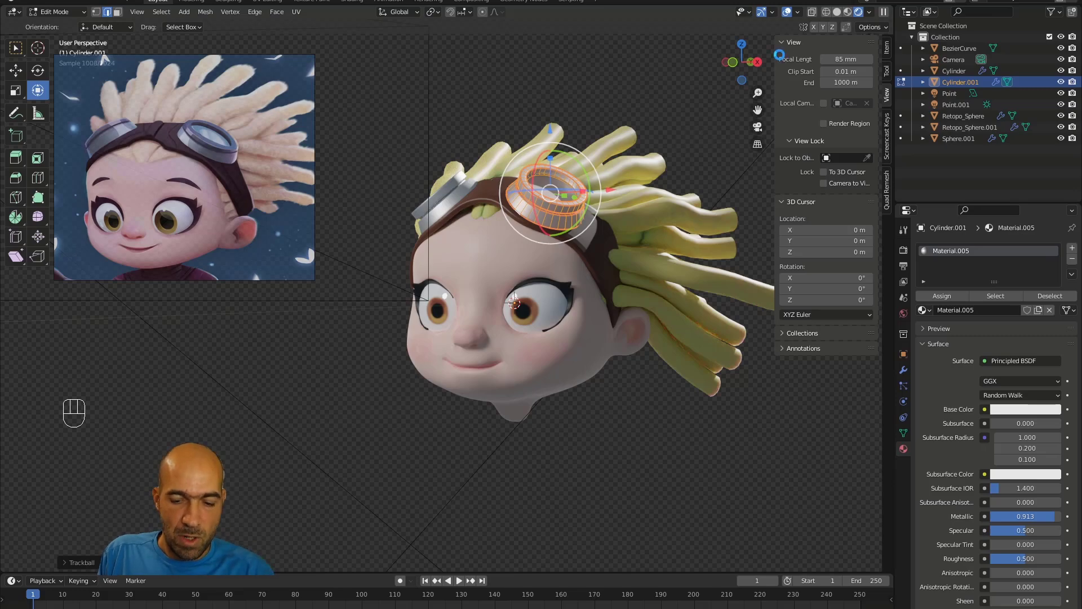
key("F12")
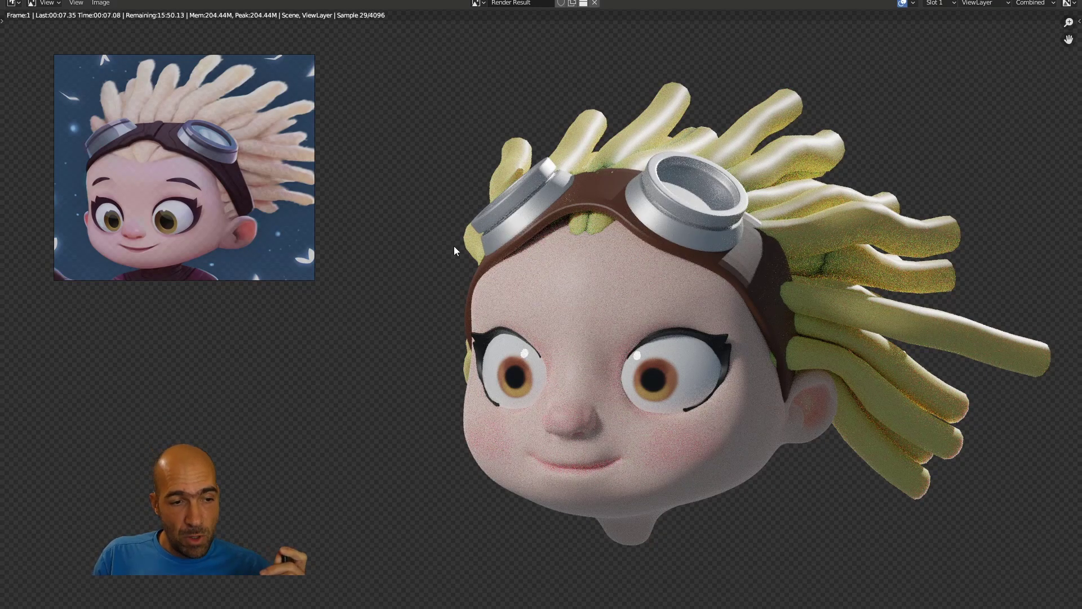
Examine the lighting and materials of the mouse character in the other Blender window, and return to the head's render.
mouse_move(350, 608)
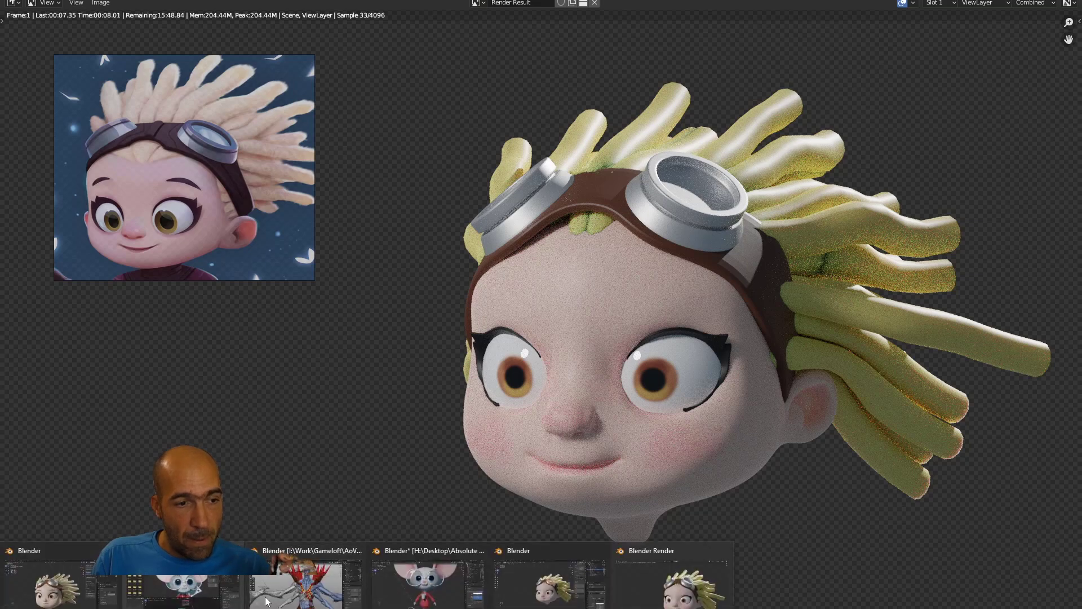
left_click(429, 581)
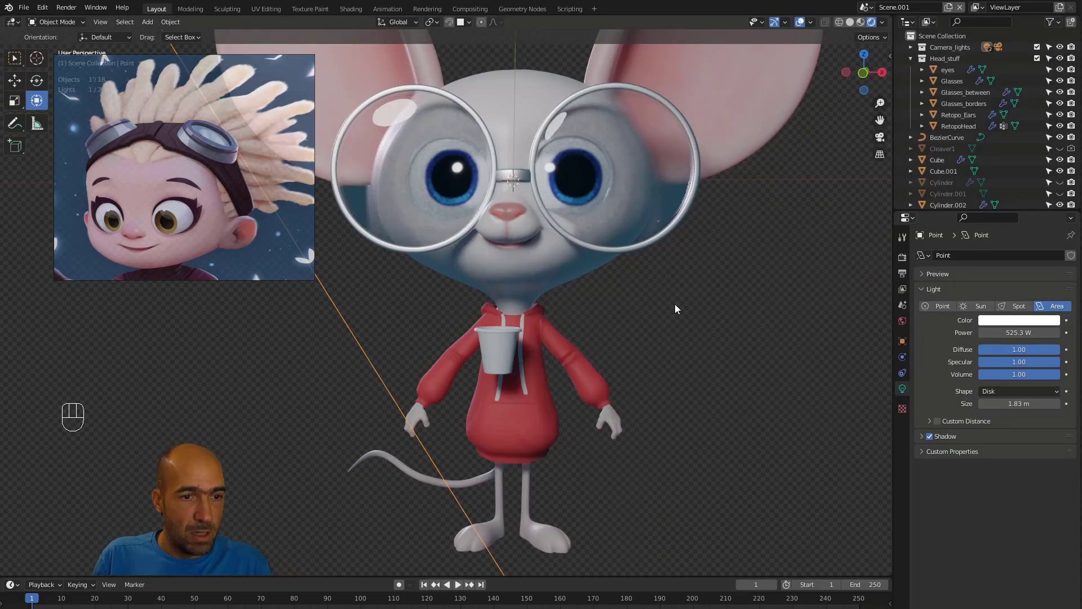
middle_click_drag(677, 298, 627, 305, "alt")
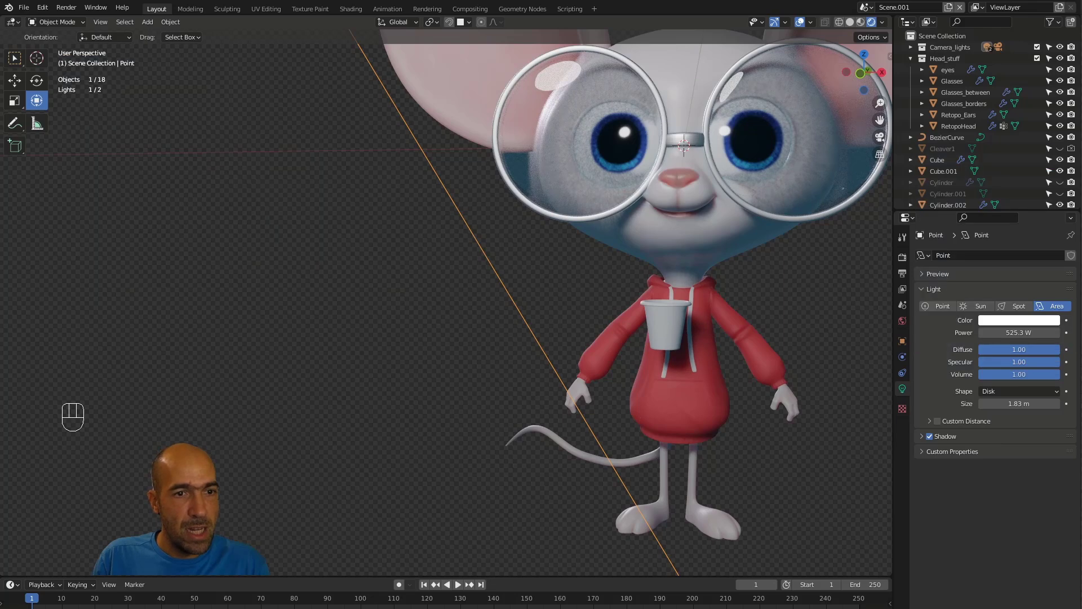
left_click_drag(785, 363, 785, 365)
middle_click_drag(821, 321, 597, 307, "alt")
left_click(598, 306)
middle_click_drag(685, 319, 651, 355, "alt")
left_click(600, 368)
middle_click_drag(714, 343, 669, 351, "alt+shift")
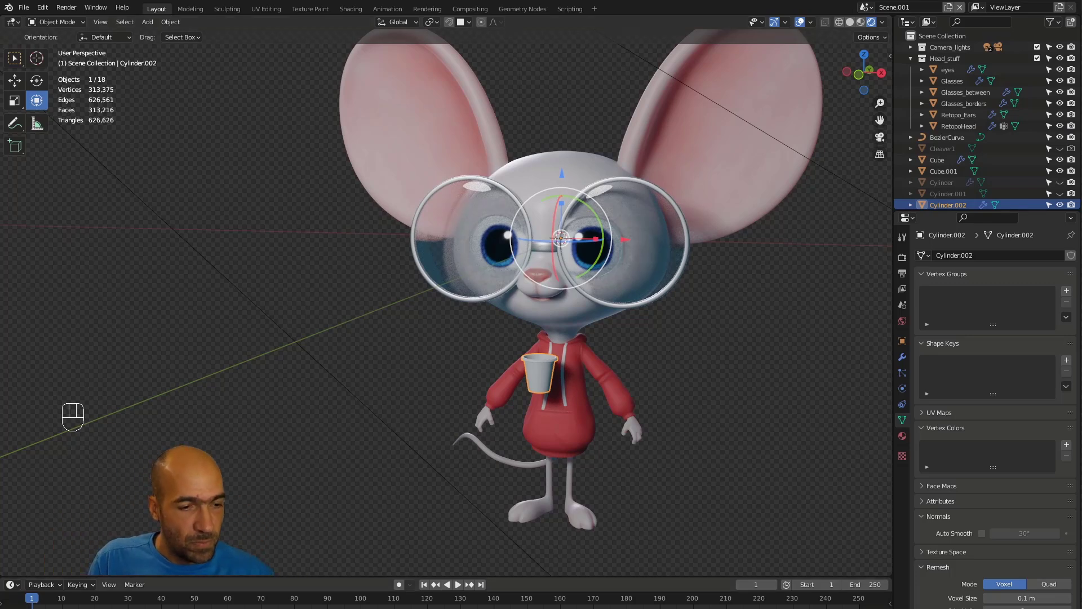
left_click(684, 606)
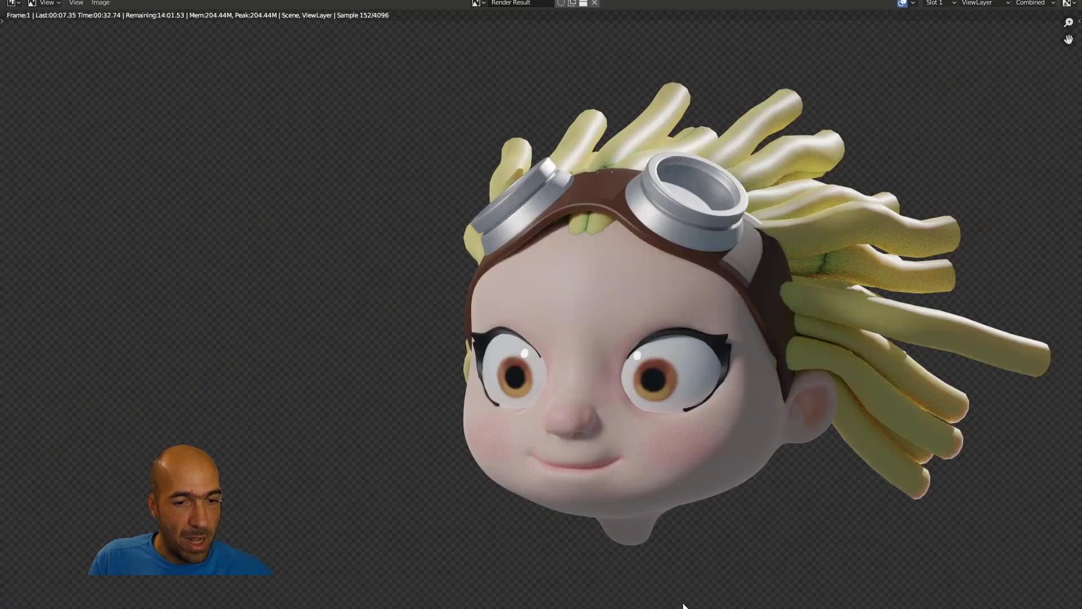